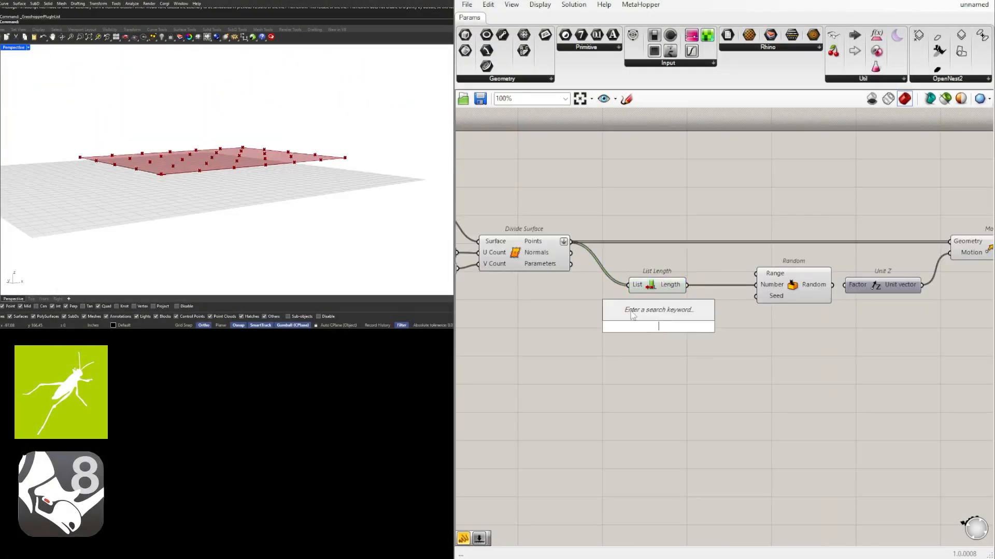
{"action": "type", "text": "constru"}
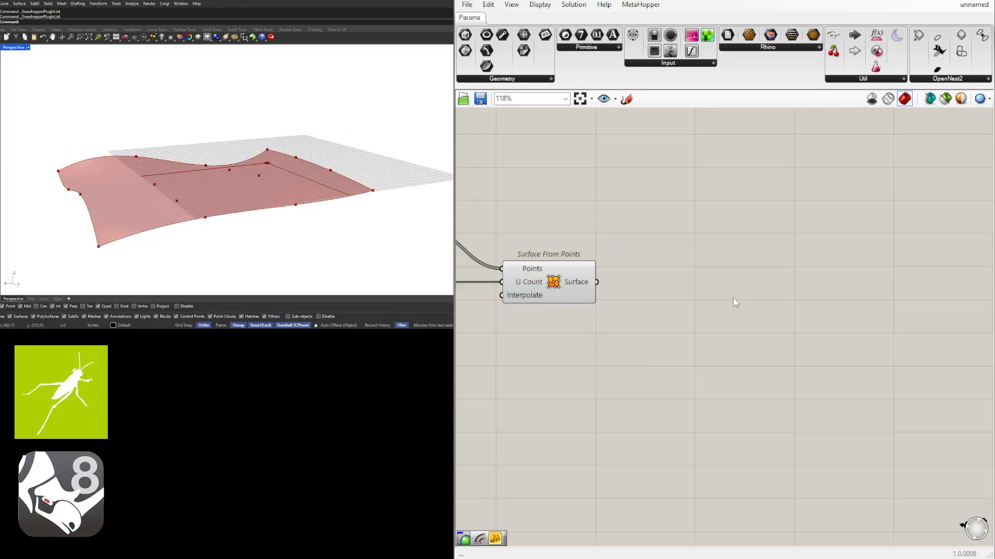
{"action": "double_click", "coordinate": [726, 296]}
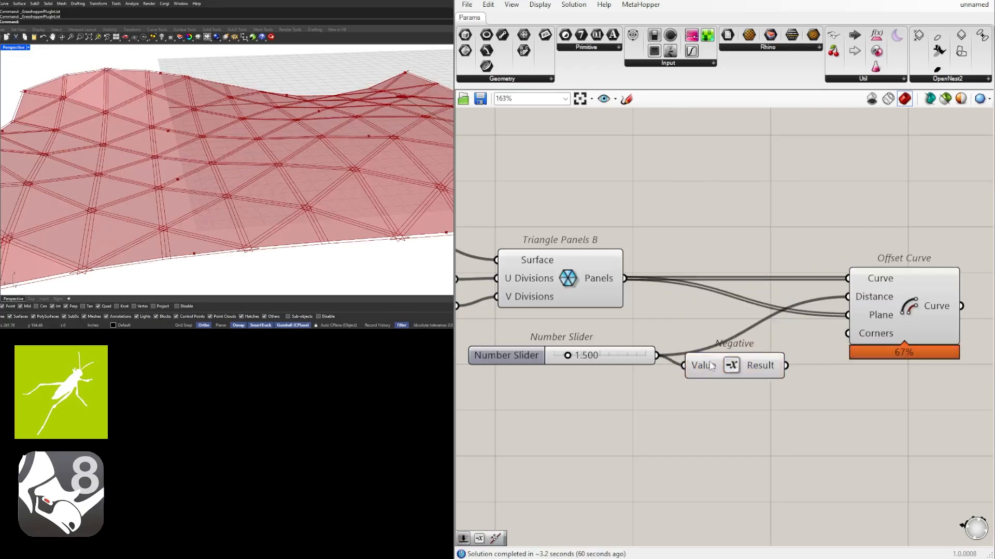
{"action": "left_click", "coordinate": [726, 361]}
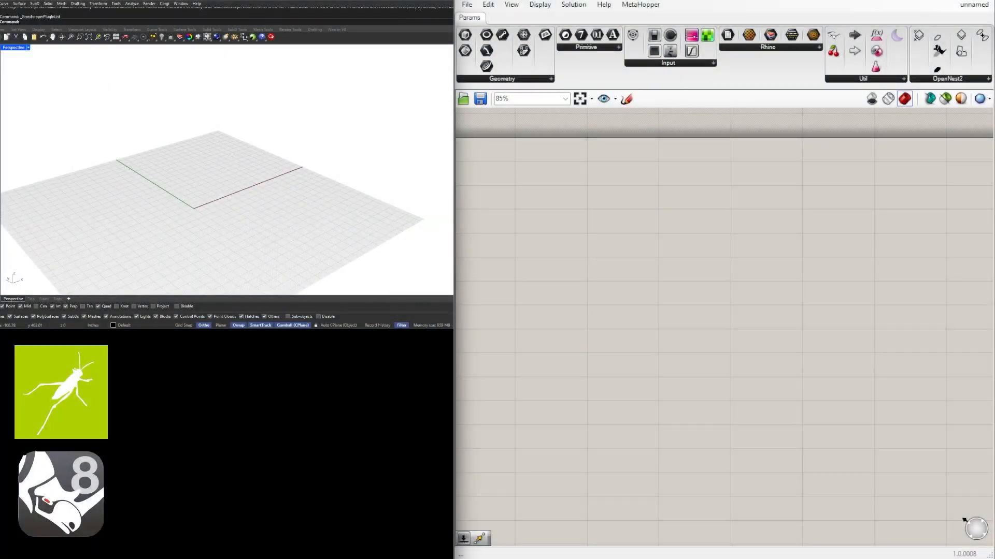
Add a Construct Point component to the empty canvas and place it near the canvas corner
{"action": "double_click", "coordinate": [507, 224]}
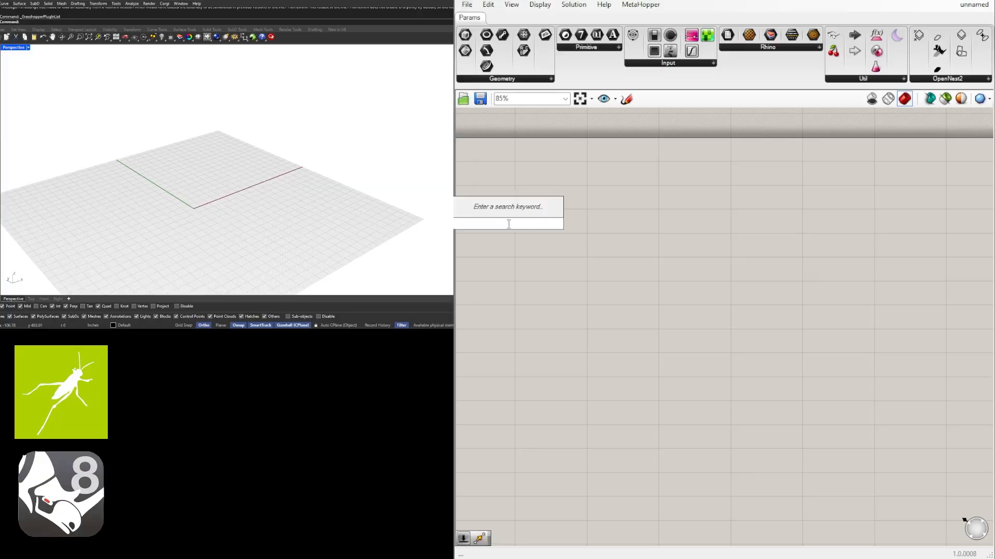
{"action": "type", "text": "construct"}
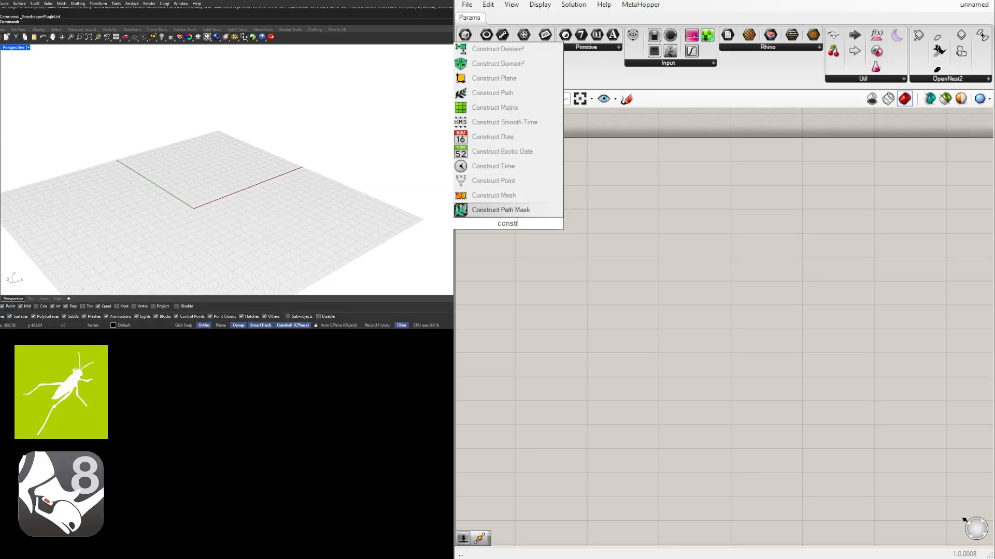
{"action": "key", "text": "Down"}
{"action": "key", "text": "Down"}
{"action": "key", "text": "Down"}
{"action": "key", "text": "Down"}
{"action": "key", "text": "Down"}
{"action": "key", "text": "Down"}
{"action": "key", "text": "Down"}
{"action": "key", "text": "Down"}
{"action": "key", "text": "Down"}
{"action": "key", "text": "Down"}
{"action": "key", "text": "Down"}
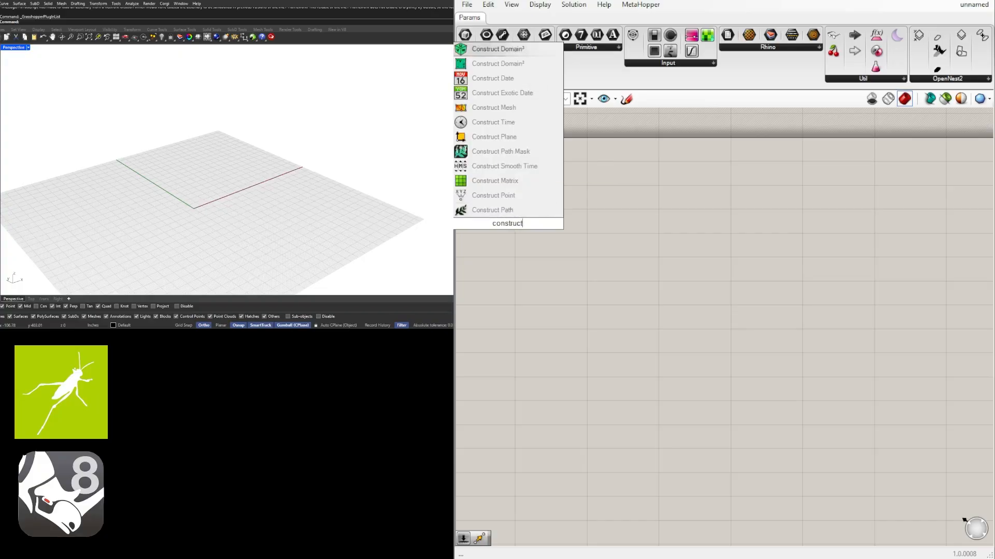
{"action": "key", "text": "Return"}
{"action": "left_click_drag", "start_coordinate": [505, 226], "coordinate": [523, 182]}
Add a Point parameter and connect the Construct Point output to it
{"action": "double_click", "coordinate": [606, 190]}
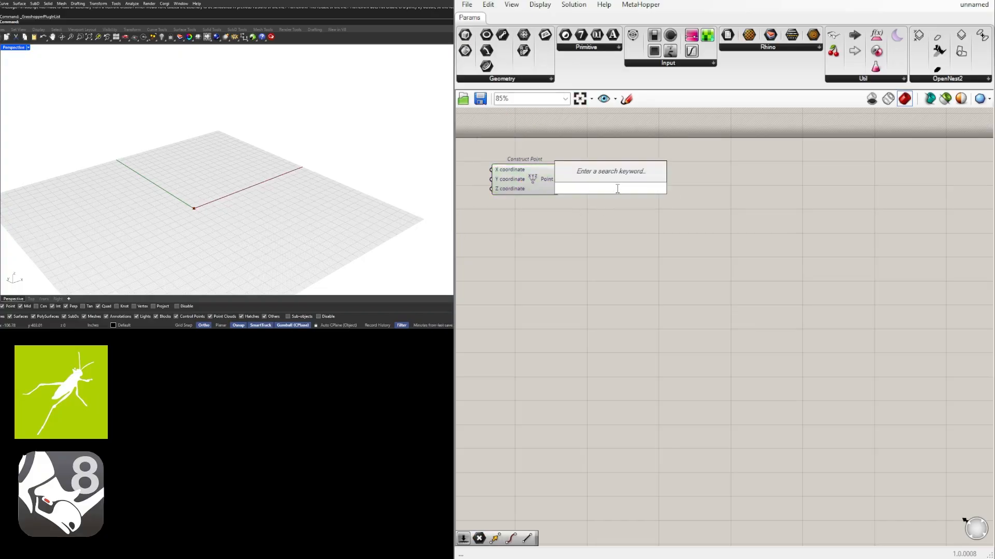
{"action": "type", "text": "point"}
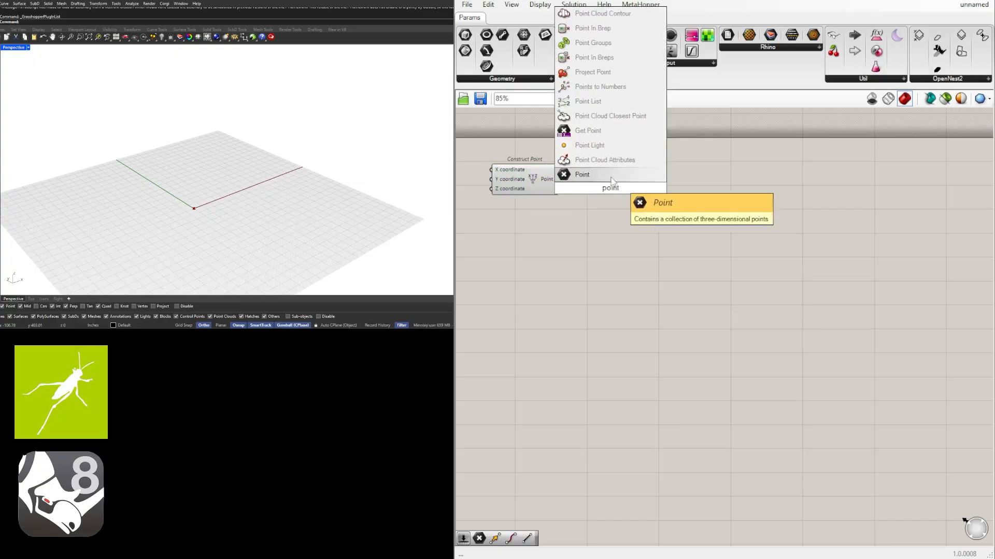
{"action": "left_click", "coordinate": [601, 176]}
{"action": "left_click_drag", "start_coordinate": [559, 179], "coordinate": [605, 184]}
Add an XY Plane component and feed the Point parameter into its Origin
{"action": "double_click", "coordinate": [693, 209]}
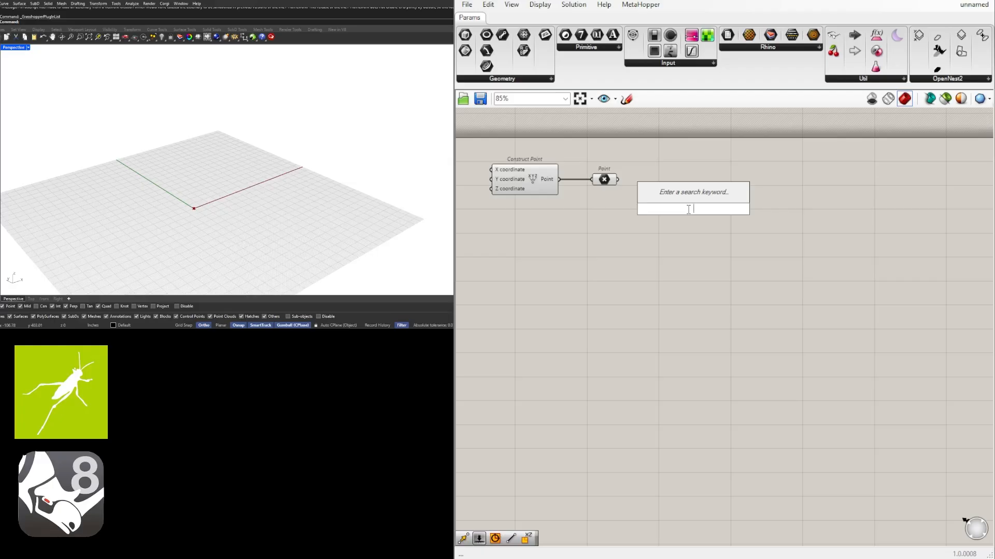
{"action": "type", "text": "xy"}
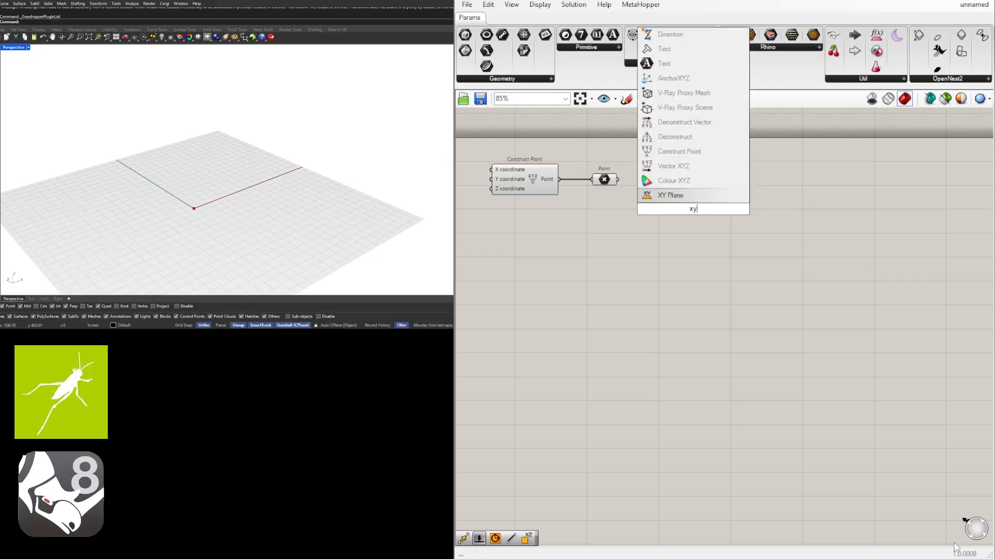
{"action": "key", "text": "Return"}
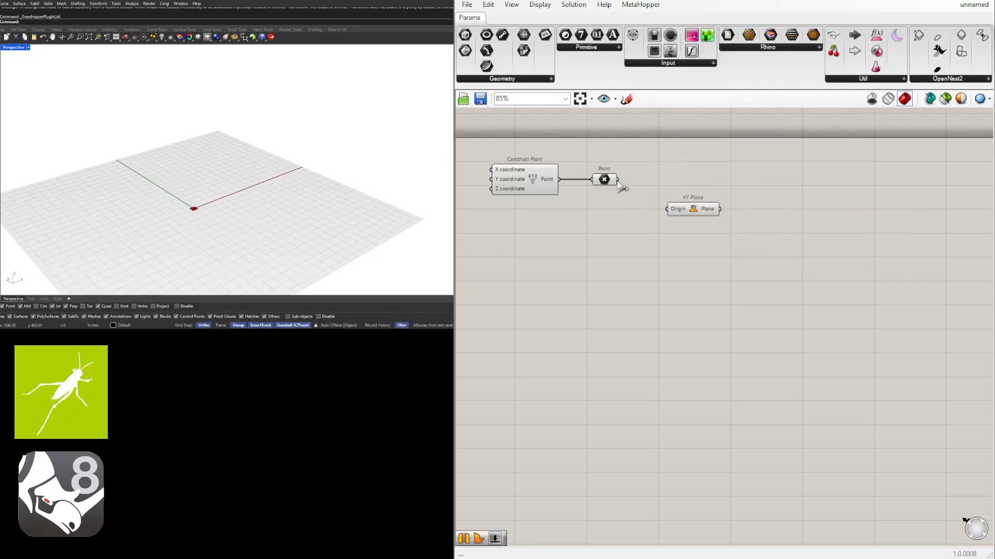
{"action": "left_click_drag", "start_coordinate": [617, 179], "coordinate": [668, 185]}
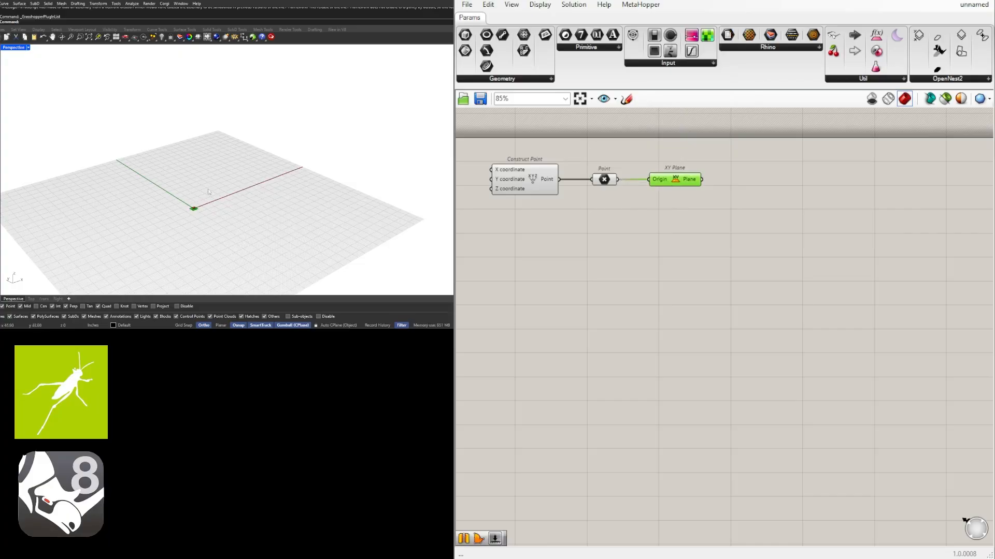
Add a Plane Surface component, connect the XY Plane output to its Plane input and place it beside XY Plane
{"action": "scroll", "coordinate": [209, 192], "scroll_direction": "up", "scroll_amount": 2}
{"action": "scroll", "coordinate": [704, 284], "scroll_direction": "down", "scroll_amount": 2}
{"action": "double_click", "coordinate": [738, 240]}
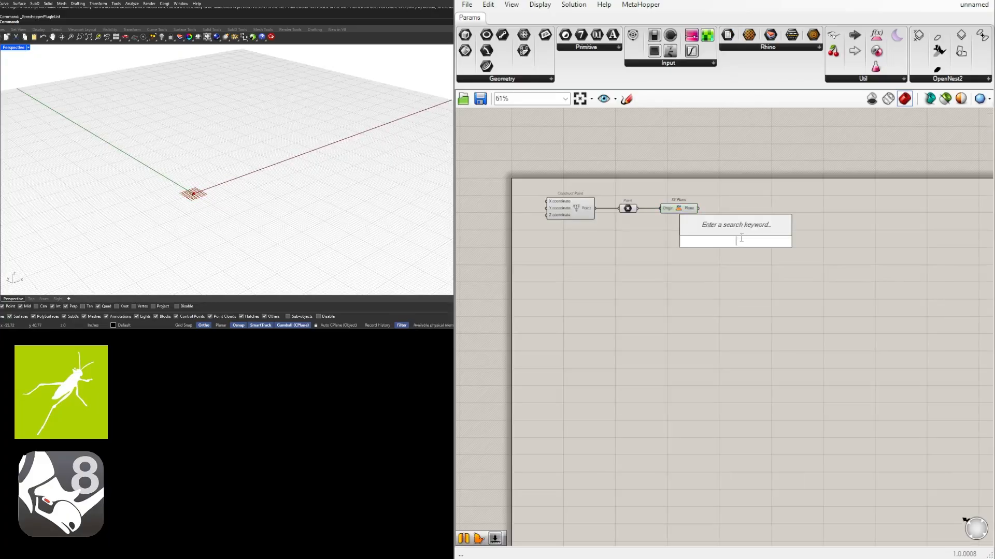
{"action": "type", "text": "plane"}
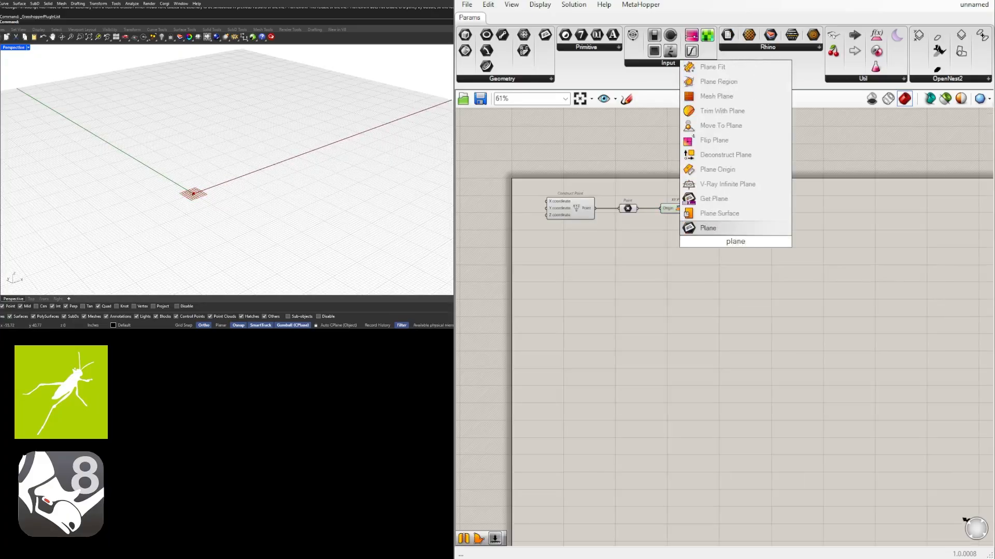
{"action": "left_click", "coordinate": [719, 213]}
{"action": "left_click_drag", "start_coordinate": [700, 208], "coordinate": [718, 235]}
{"action": "scroll", "coordinate": [739, 246], "scroll_direction": "up", "scroll_amount": 2}
{"action": "left_click", "coordinate": [738, 210]}
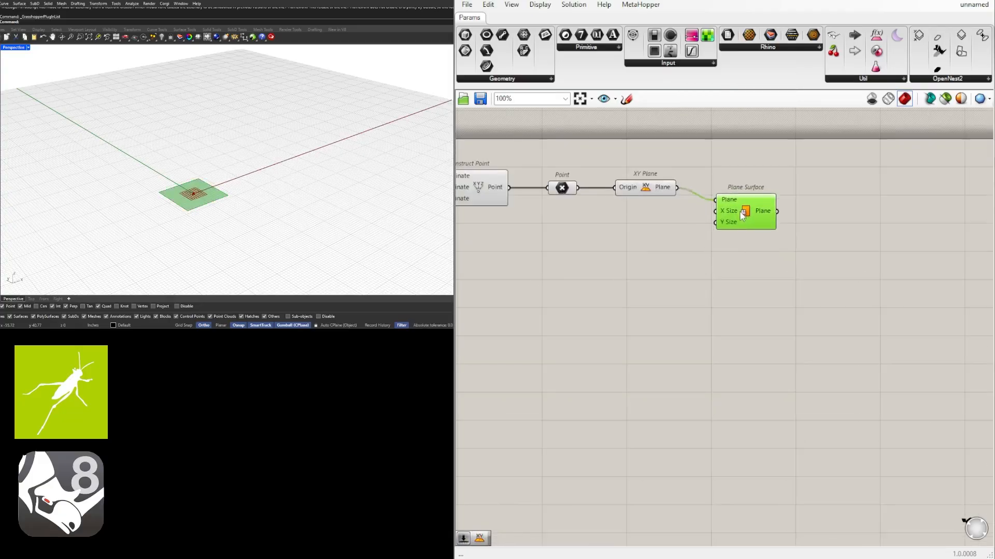
{"action": "left_click_drag", "start_coordinate": [749, 213], "coordinate": [768, 224]}
{"action": "left_click", "coordinate": [657, 235]}
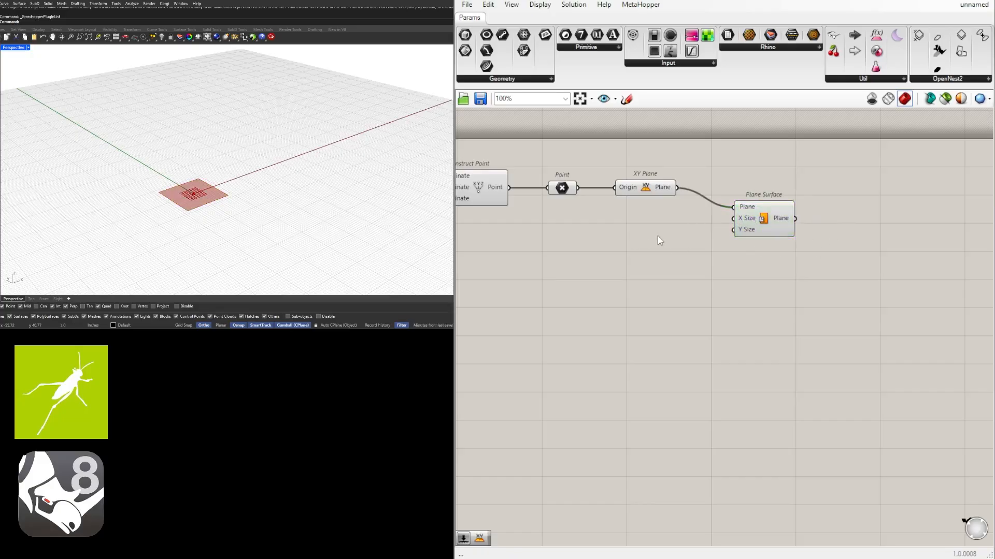
Add two number sliders set to 240 and connect them to the X Size and Y Size of Plane Surface
{"action": "double_click", "coordinate": [657, 237]}
{"action": "type", "text": "240"}
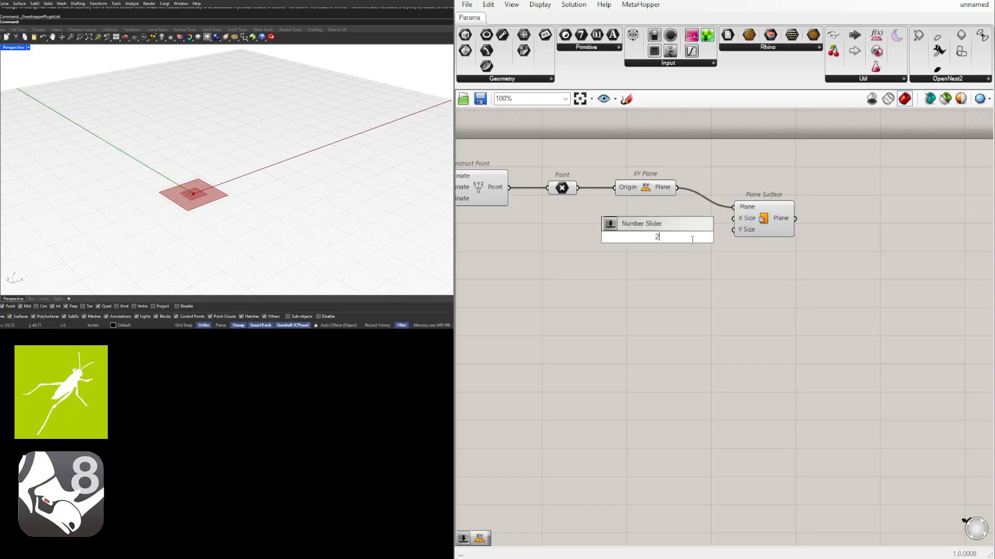
{"action": "key", "text": "Return"}
{"action": "scroll", "coordinate": [662, 235], "scroll_direction": "up", "scroll_amount": 1}
{"action": "left_click_drag", "start_coordinate": [701, 245], "coordinate": [754, 236]}
{"action": "scroll", "coordinate": [209, 155], "scroll_direction": "down", "scroll_amount": 5}
{"action": "right_click_drag", "start_coordinate": [204, 172], "coordinate": [201, 191], "text": "shift"}
{"action": "scroll", "coordinate": [202, 160], "scroll_direction": "up", "scroll_amount": 4}
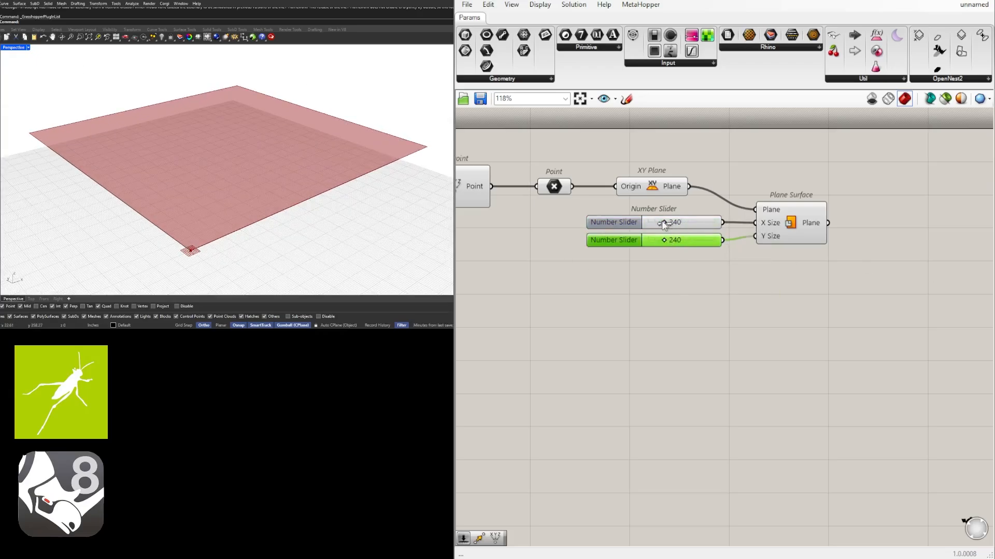
Set the X Size slider to 308 and move Plane Surface slightly away from the sliders
{"action": "left_click_drag", "start_coordinate": [665, 226], "coordinate": [668, 225]}
{"action": "scroll", "coordinate": [191, 171], "scroll_direction": "down", "scroll_amount": 6}
{"action": "right_click_drag", "start_coordinate": [192, 170], "coordinate": [138, 165]}
{"action": "left_click", "coordinate": [754, 344]}
{"action": "left_click", "coordinate": [787, 228]}
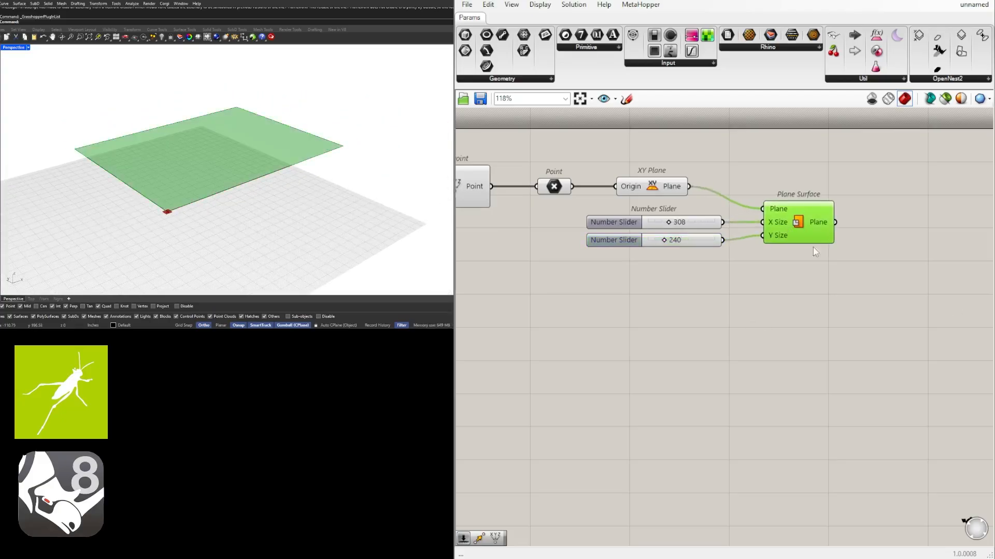
Add a Divide Surface component and connect the Plane Surface output to its Surface input
{"action": "scroll", "coordinate": [820, 235], "scroll_direction": "down", "scroll_amount": 3}
{"action": "double_click", "coordinate": [840, 256]}
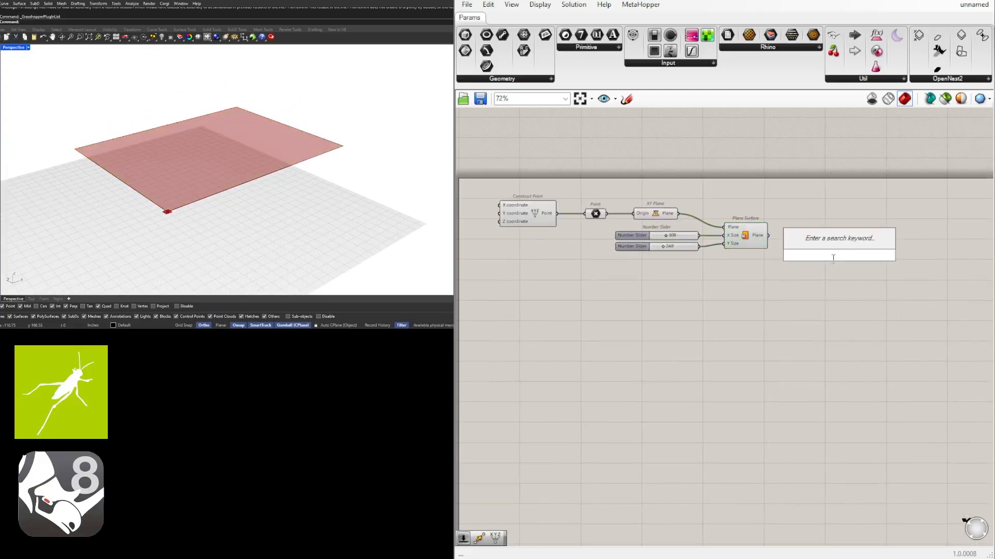
{"action": "type", "text": "divi"}
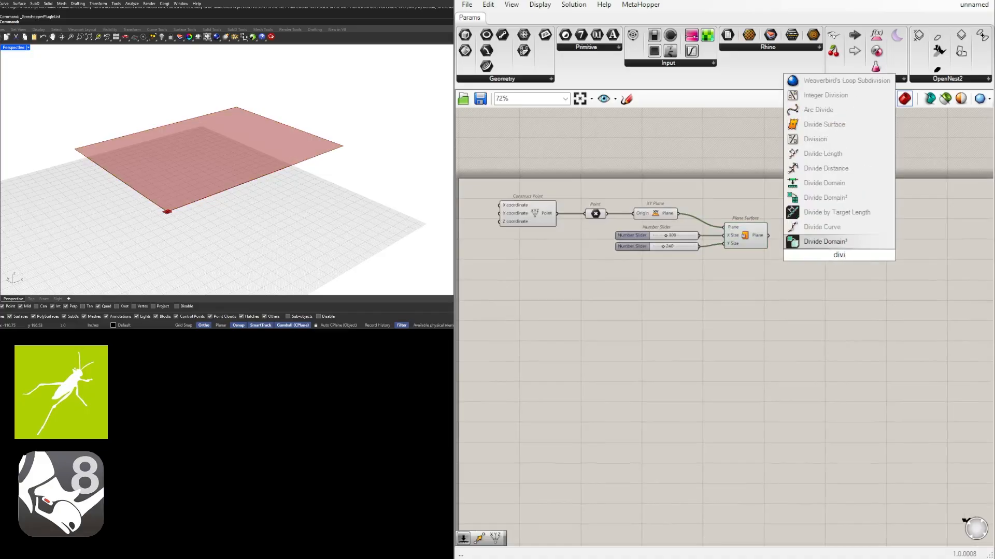
{"action": "type", "text": "de"}
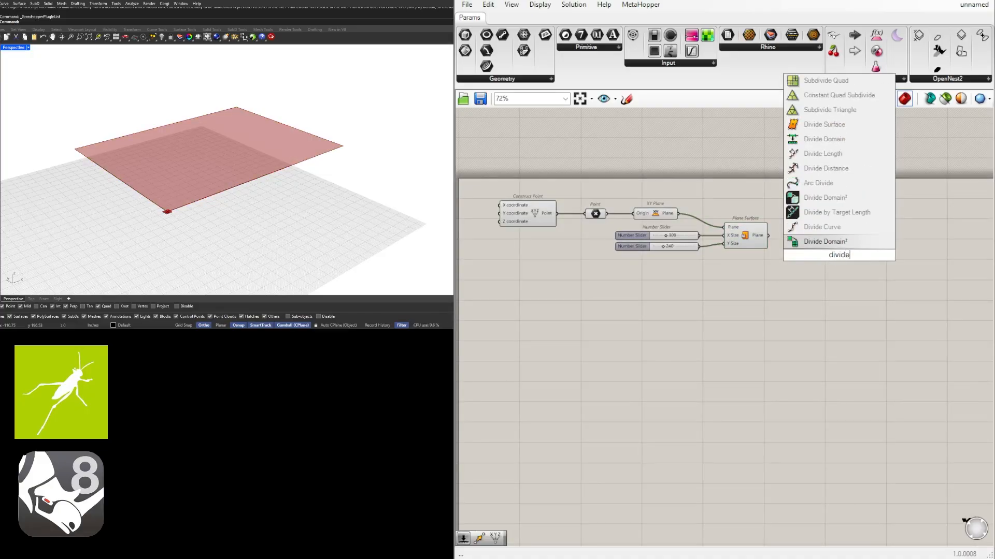
{"action": "left_click", "coordinate": [824, 125]}
{"action": "scroll", "coordinate": [782, 235], "scroll_direction": "up", "scroll_amount": 2}
{"action": "left_click_drag", "start_coordinate": [760, 235], "coordinate": [832, 272]}
{"action": "left_click", "coordinate": [799, 233]}
{"action": "right_click_drag", "start_coordinate": [799, 233], "coordinate": [881, 231]}
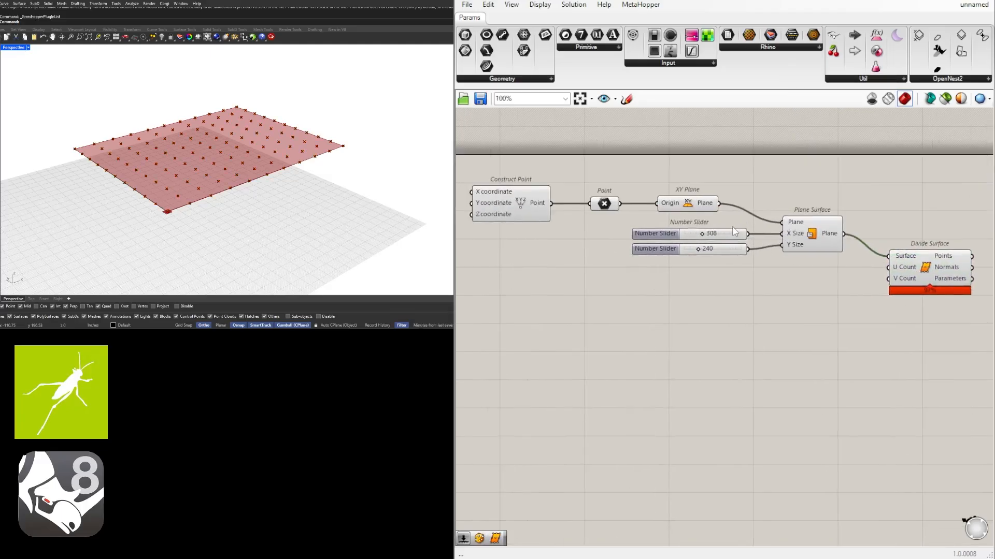
Review the canvas display options for drawing component icons and fancy wires
{"action": "scroll", "coordinate": [732, 204], "scroll_direction": "down", "scroll_amount": 1}
{"action": "left_click", "coordinate": [540, 4]}
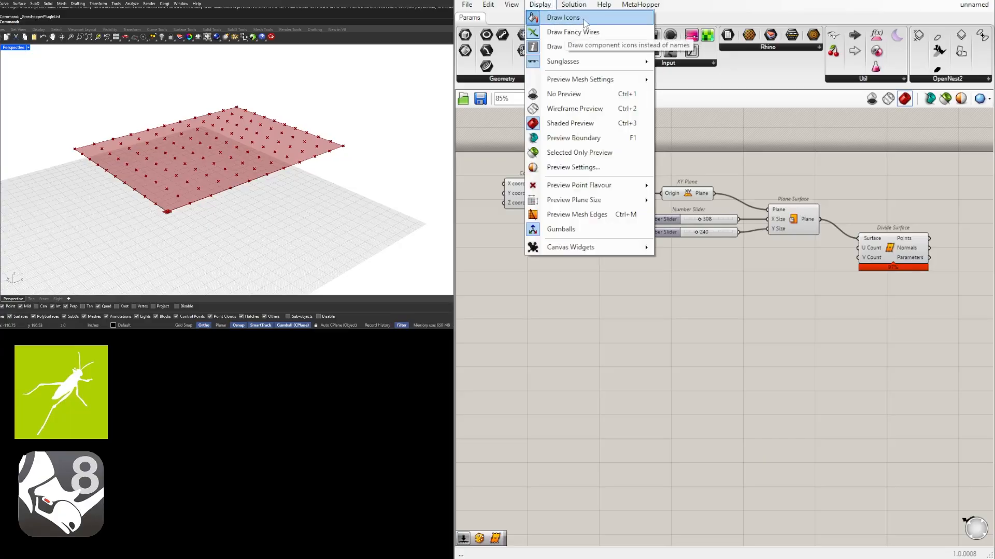
{"action": "left_click", "coordinate": [589, 47]}
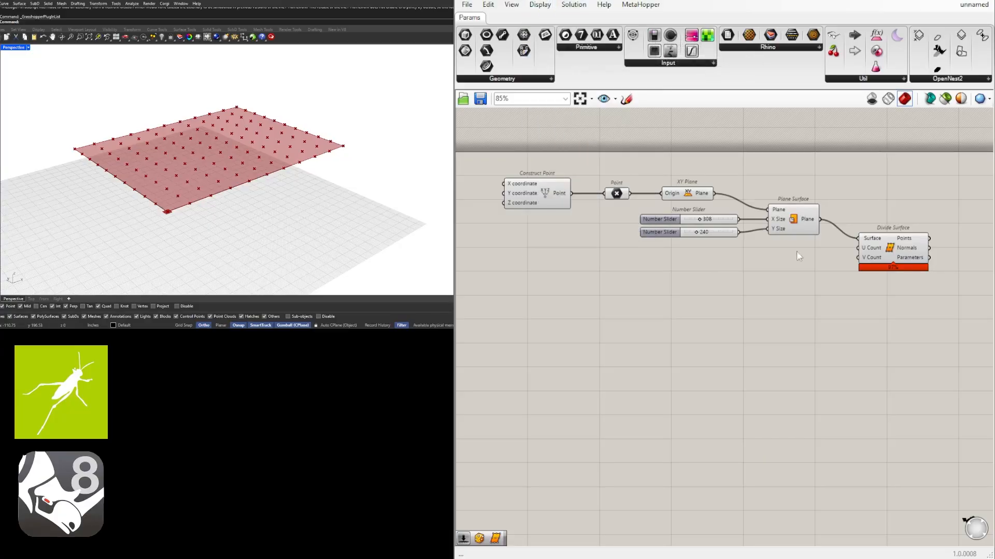
Add two number sliders based on 10 for Divide Surface, feeding 6 into U Count and 4 into V Count
{"action": "left_click_drag", "start_coordinate": [901, 245], "coordinate": [896, 253]}
{"action": "scroll", "coordinate": [858, 278], "scroll_direction": "up", "scroll_amount": 3}
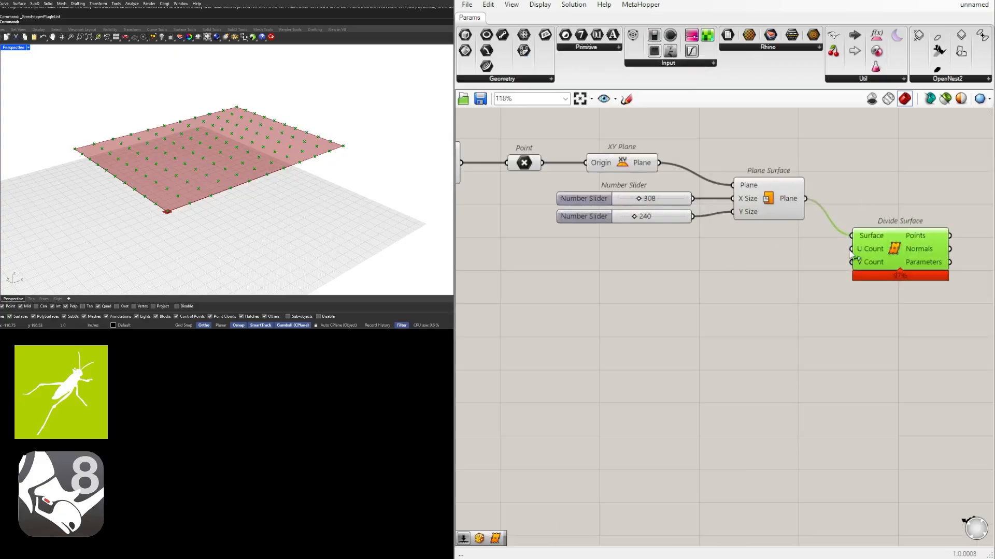
{"action": "double_click", "coordinate": [785, 260]}
{"action": "type", "text": "10"}
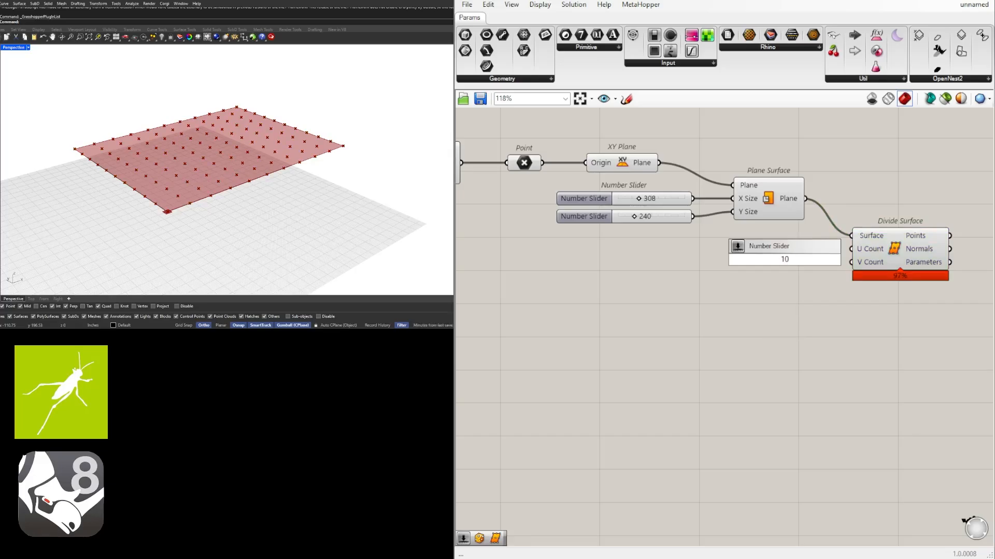
{"action": "key", "text": "Return"}
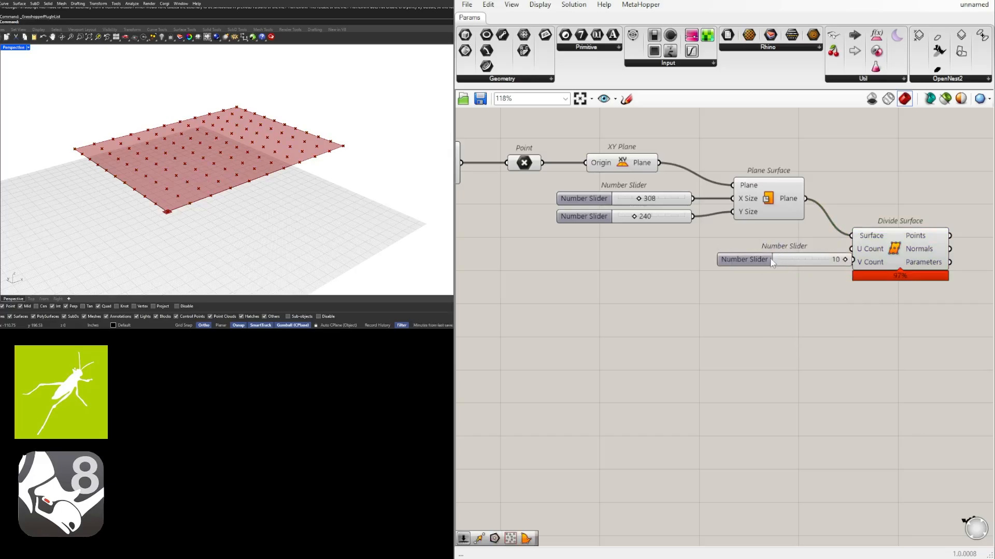
{"action": "left_click_drag", "start_coordinate": [772, 263], "coordinate": [746, 266]}
{"action": "left_click_drag", "start_coordinate": [828, 248], "coordinate": [792, 249]}
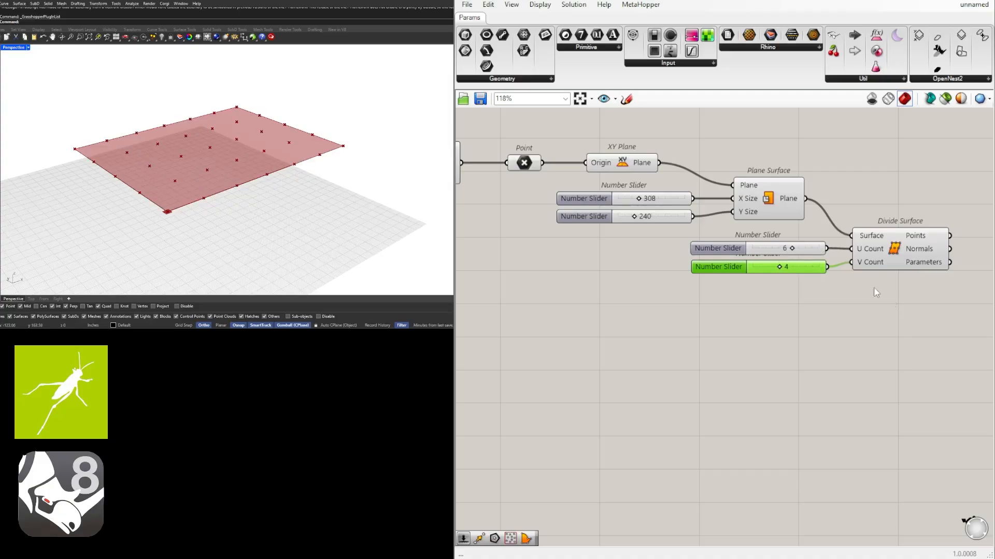
Add a Move component and connect the Divide Surface Points output to its Geometry input
{"action": "right_click_drag", "start_coordinate": [873, 287], "coordinate": [826, 300]}
{"action": "left_click", "coordinate": [738, 252]}
{"action": "scroll", "coordinate": [813, 284], "scroll_direction": "down", "scroll_amount": 1}
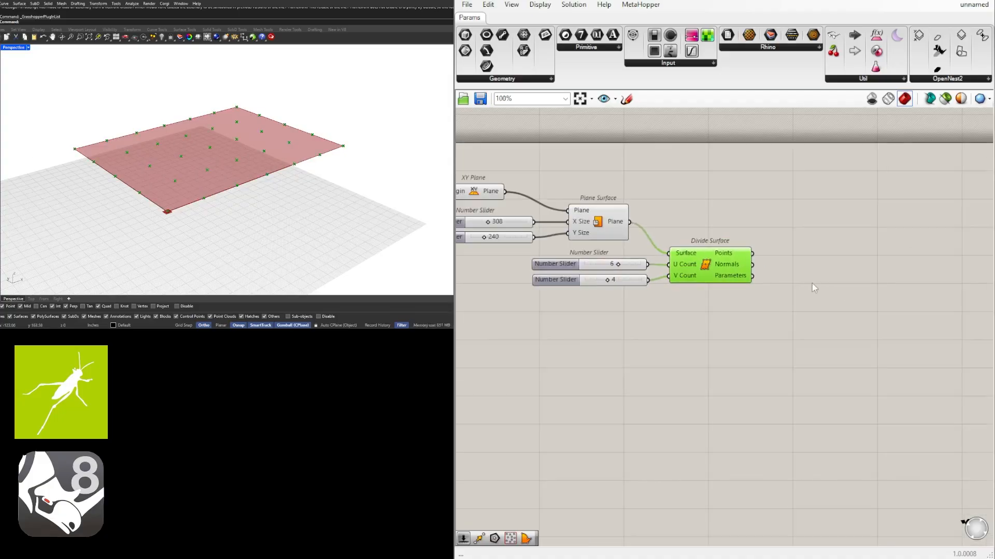
{"action": "mouse_move", "coordinate": [161, 178]}
{"action": "right_mouse_down"}
{"action": "mouse_move", "coordinate": [200, 151]}
{"action": "mouse_move", "coordinate": [166, 176]}
{"action": "right_mouse_up"}
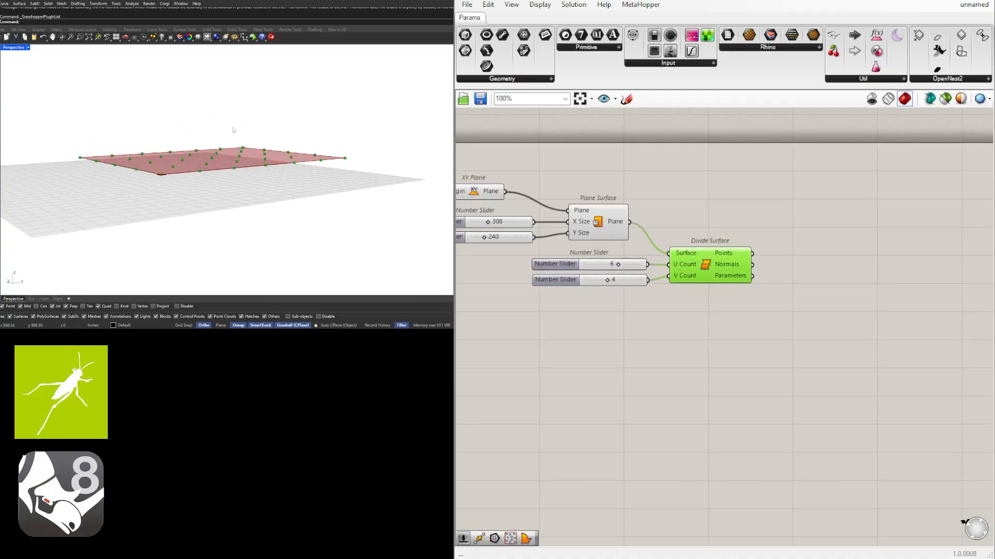
{"action": "right_click_drag", "start_coordinate": [842, 300], "coordinate": [788, 316]}
{"action": "left_click", "coordinate": [787, 316]}
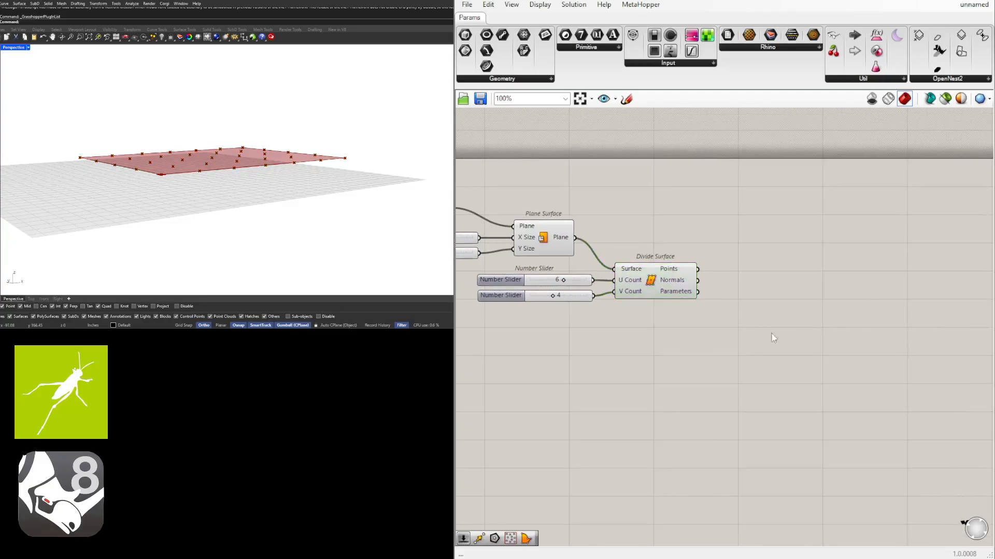
{"action": "double_click", "coordinate": [752, 323]}
{"action": "type", "text": "move"}
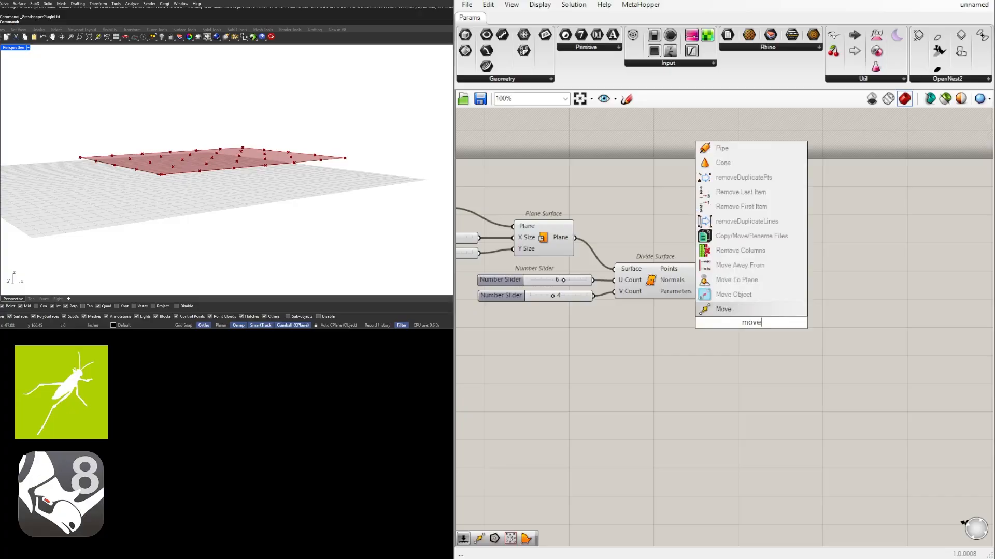
{"action": "key", "text": "Return"}
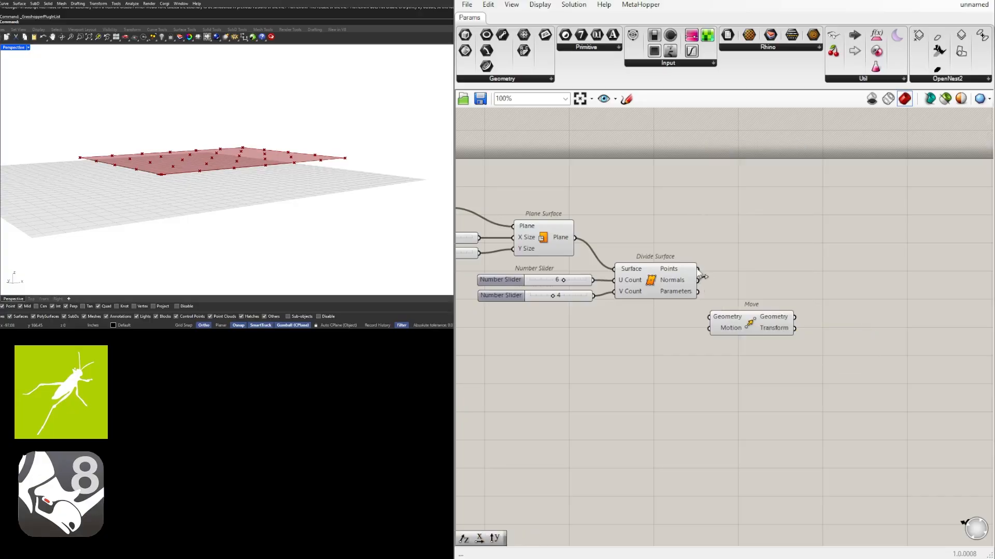
{"action": "left_click_drag", "start_coordinate": [699, 271], "coordinate": [863, 296]}
Add a Unit Z component and connect its Unit vector output to the Move component's Motion input
{"action": "double_click", "coordinate": [772, 326]}
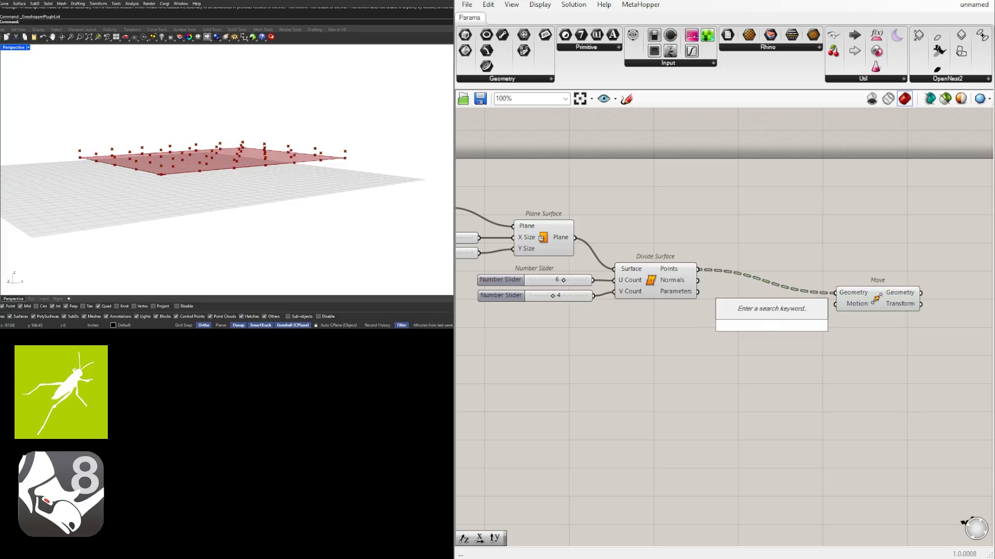
{"action": "type", "text": "unit z"}
{"action": "key", "text": "Return"}
{"action": "left_click_drag", "start_coordinate": [810, 325], "coordinate": [927, 277]}
{"action": "left_click", "coordinate": [781, 322]}
{"action": "left_click_drag", "start_coordinate": [777, 331], "coordinate": [813, 319]}
Add a Random component and place it just before the Unit Z component
{"action": "double_click", "coordinate": [721, 350]}
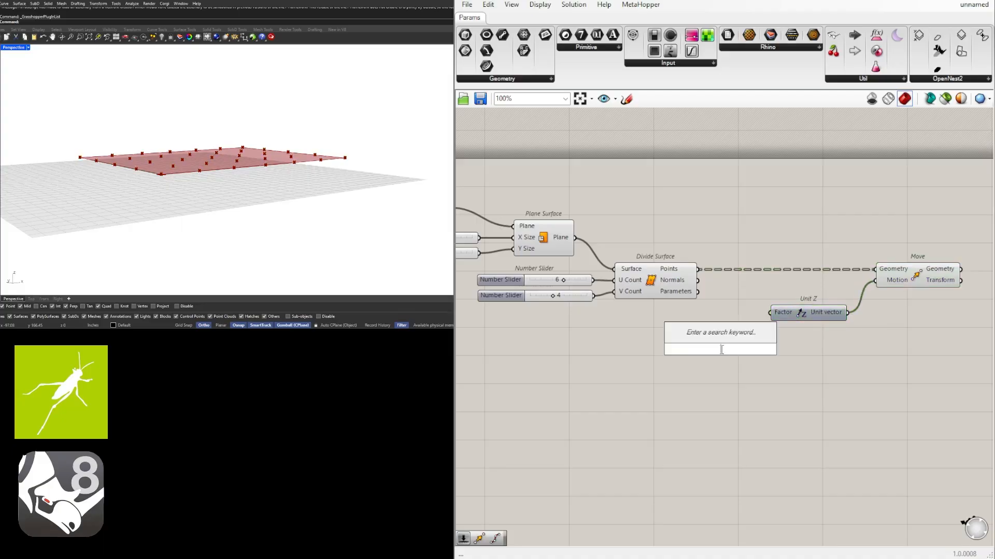
{"action": "type", "text": "random"}
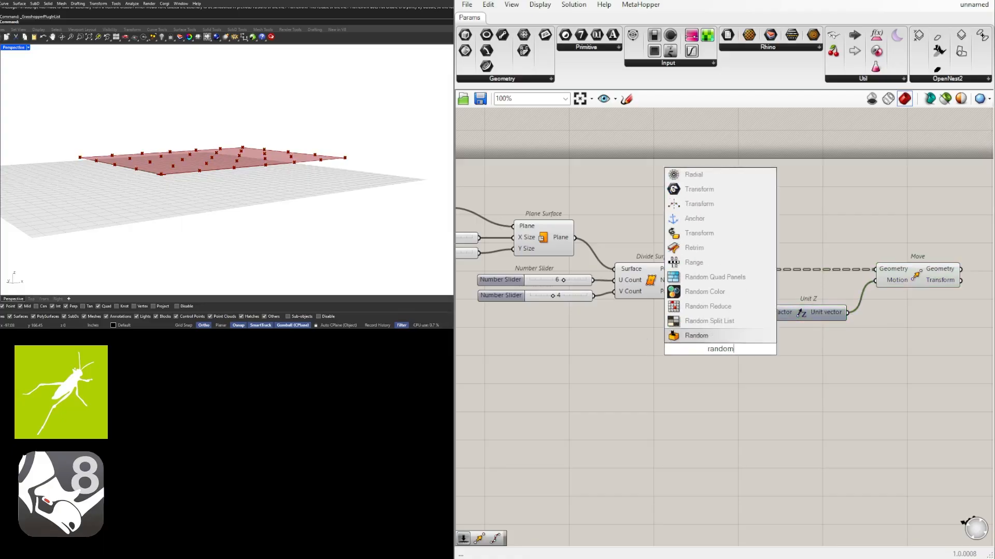
{"action": "left_click", "coordinate": [694, 336]}
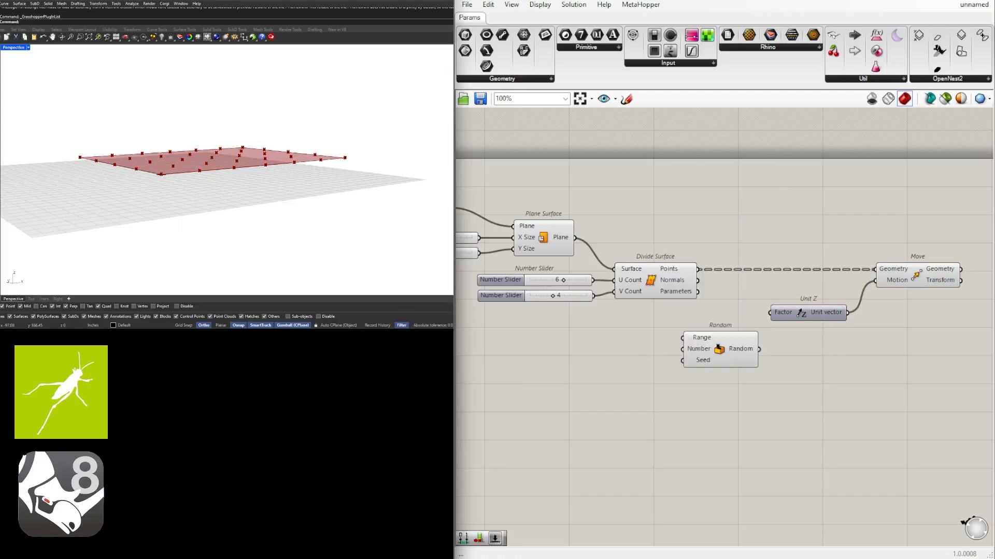
{"action": "right_click_drag", "start_coordinate": [960, 430], "coordinate": [873, 416]}
{"action": "left_click_drag", "start_coordinate": [873, 416], "coordinate": [647, 251]}
{"action": "left_click_drag", "start_coordinate": [647, 337], "coordinate": [752, 336]}
{"action": "left_click_drag", "start_coordinate": [762, 396], "coordinate": [767, 399]}
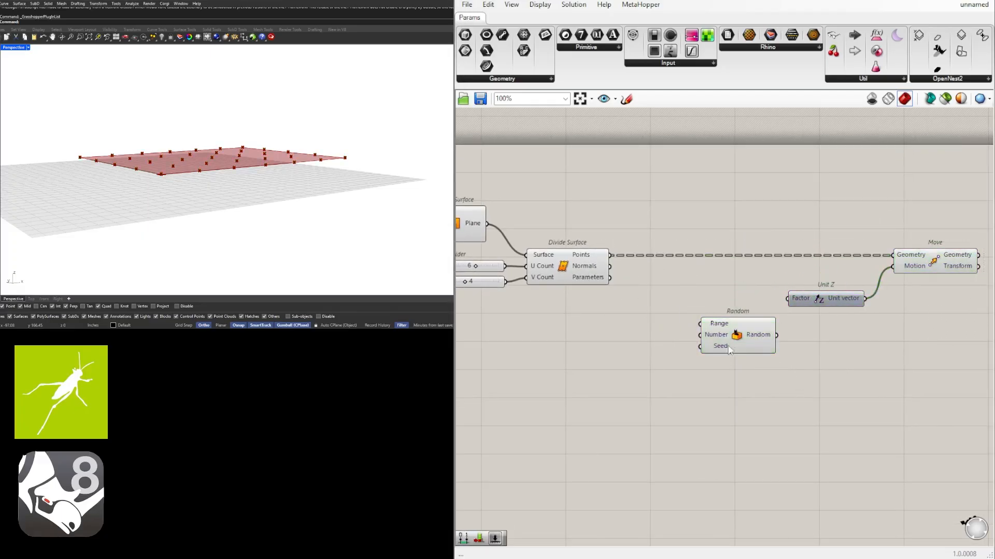
{"action": "left_click_drag", "start_coordinate": [729, 350], "coordinate": [725, 303]}
{"action": "left_click", "coordinate": [743, 366]}
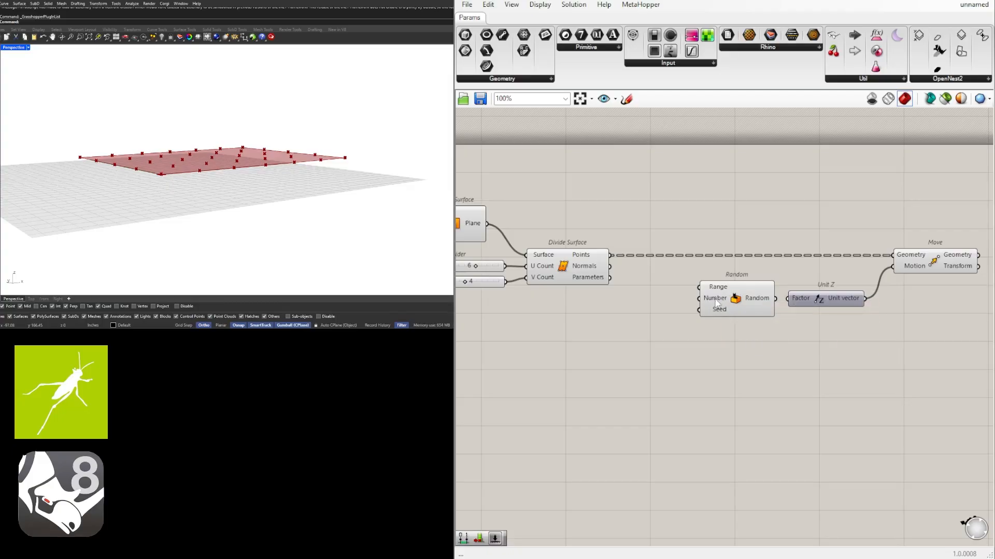
Flatten the Points output of Divide Surface into a single list
{"action": "mouse_move", "coordinate": [716, 303]}
{"action": "right_click_drag", "start_coordinate": [972, 341], "coordinate": [924, 328]}
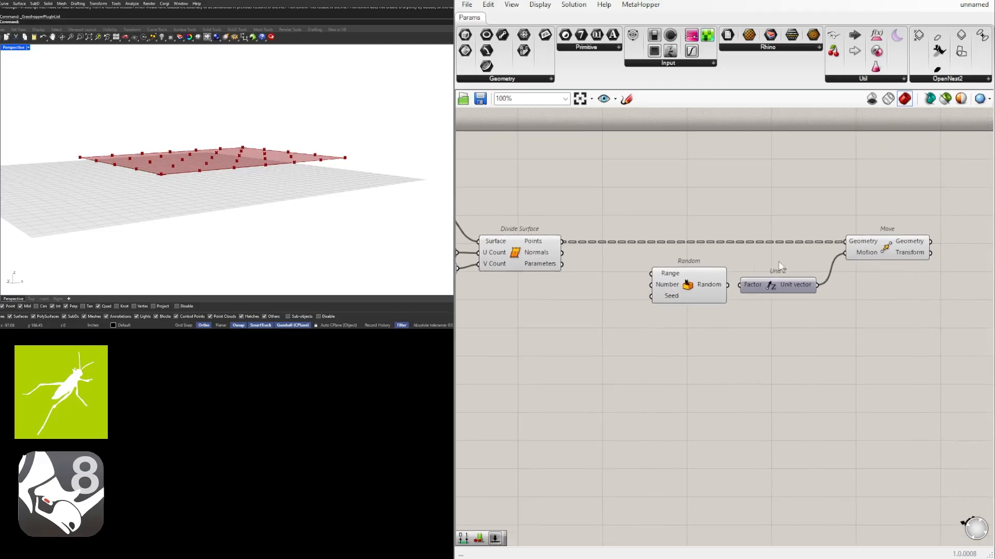
{"action": "right_click", "coordinate": [547, 244]}
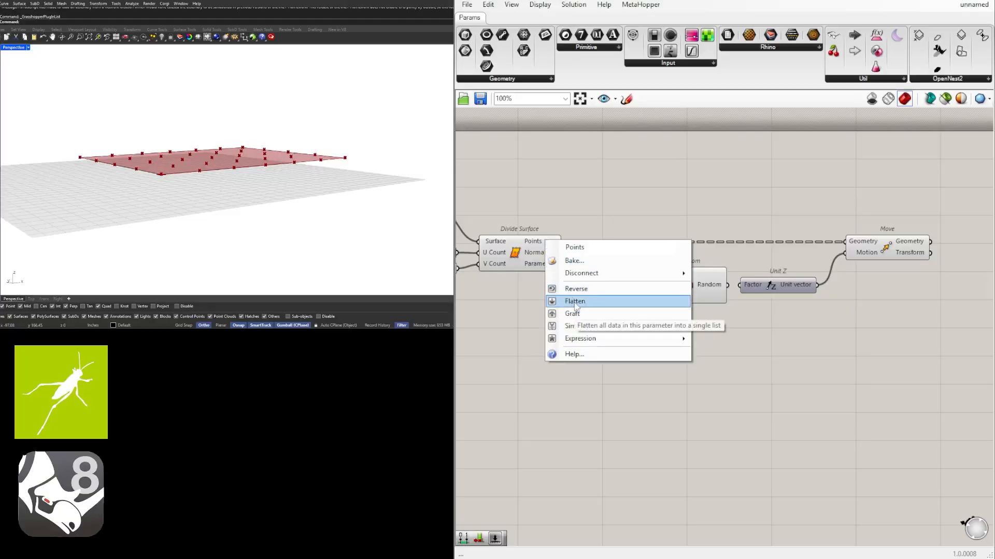
{"action": "left_click", "coordinate": [534, 303]}
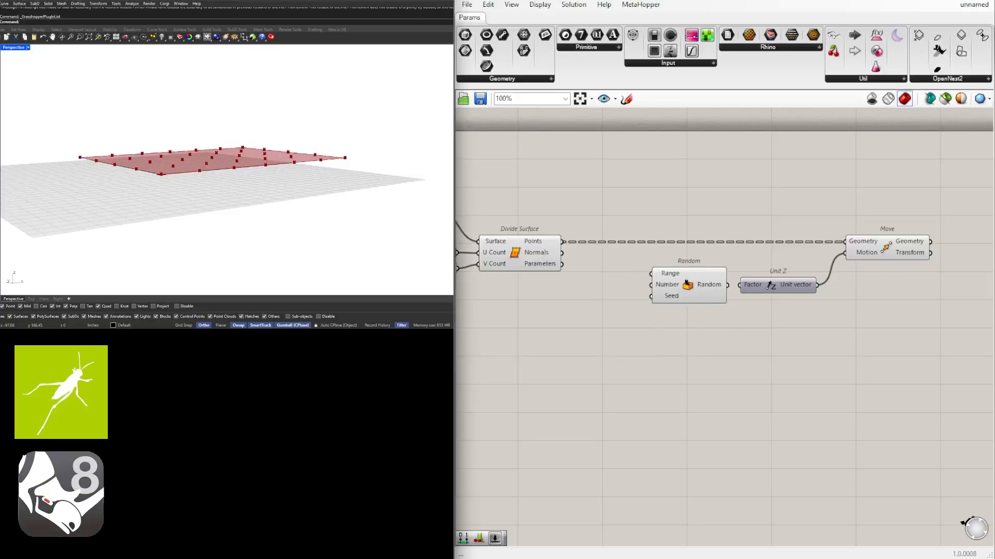
{"action": "right_click", "coordinate": [546, 236]}
{"action": "left_click", "coordinate": [632, 310]}
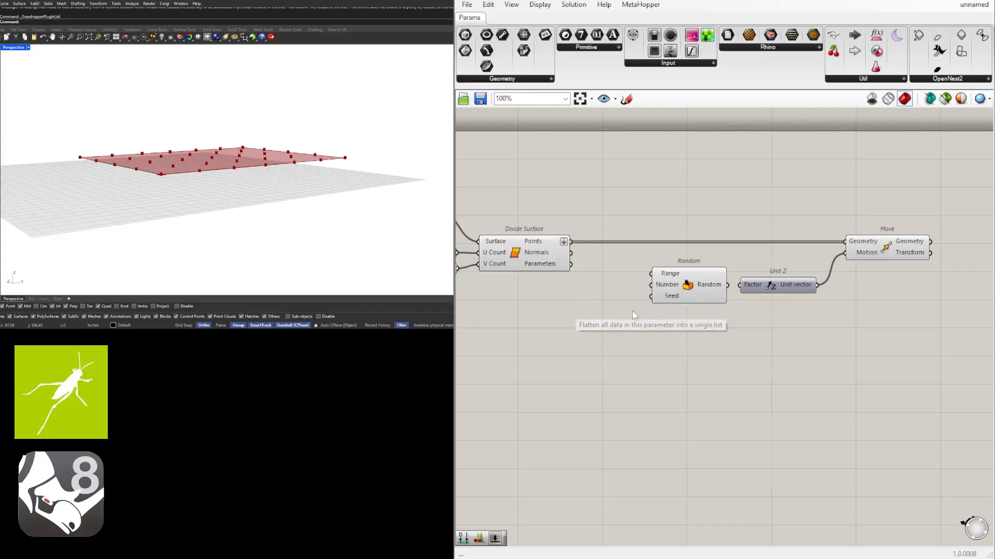
Make room after Divide Surface and add a List Length component fed by its flattened Points output
{"action": "left_click_drag", "start_coordinate": [895, 340], "coordinate": [726, 242]}
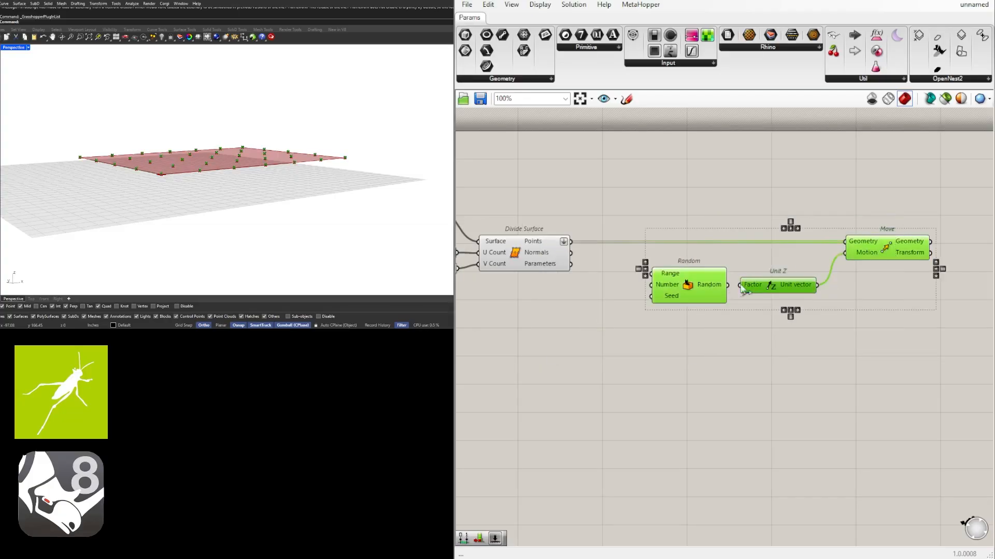
{"action": "left_click_drag", "start_coordinate": [746, 290], "coordinate": [850, 290]}
{"action": "left_click", "coordinate": [653, 297]}
{"action": "double_click", "coordinate": [654, 297]}
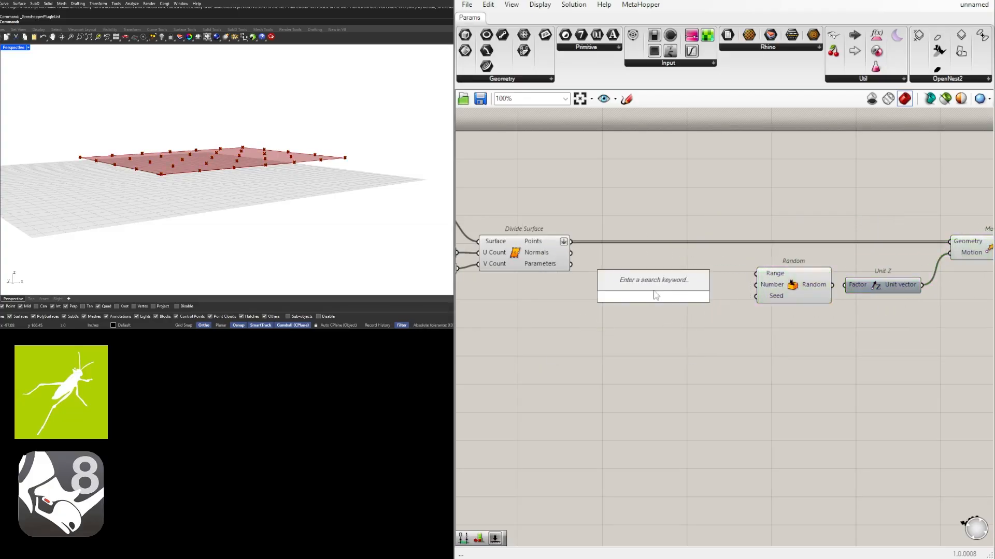
{"action": "type", "text": "leng"}
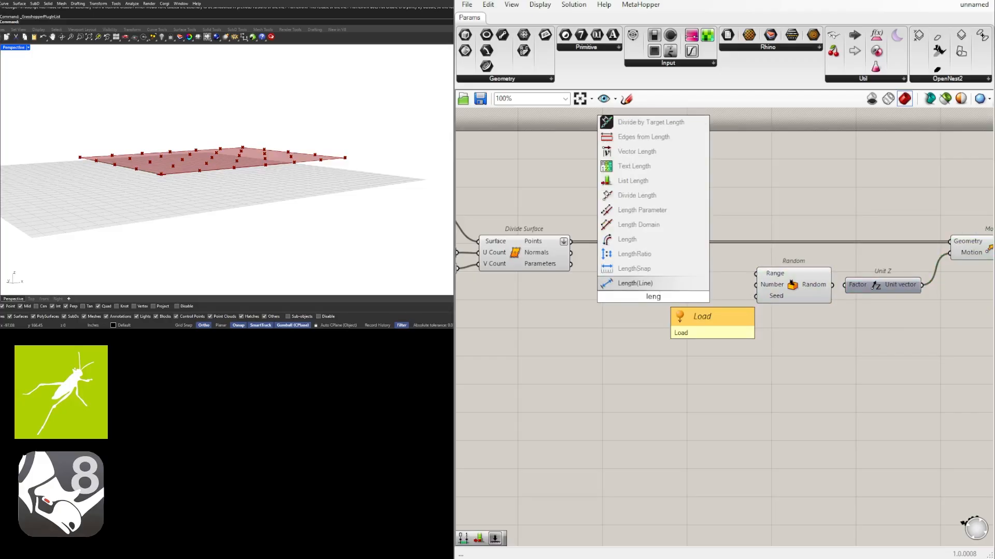
{"action": "left_click", "coordinate": [632, 181]}
{"action": "left_click_drag", "start_coordinate": [570, 241], "coordinate": [636, 299]}
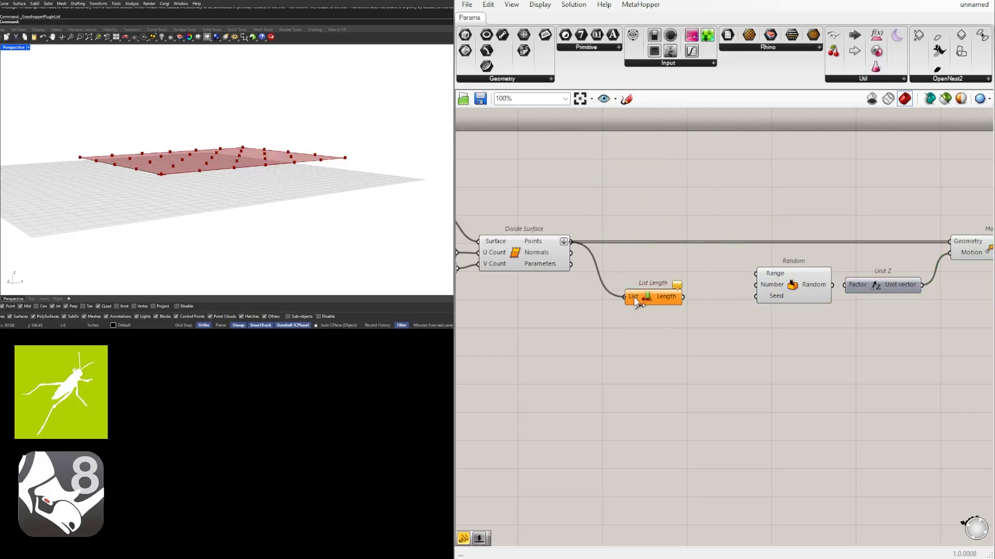
{"action": "left_click", "coordinate": [636, 298]}
Connect the List Length output to Random's Number input and align the two components
{"action": "mouse_move", "coordinate": [541, 245]}
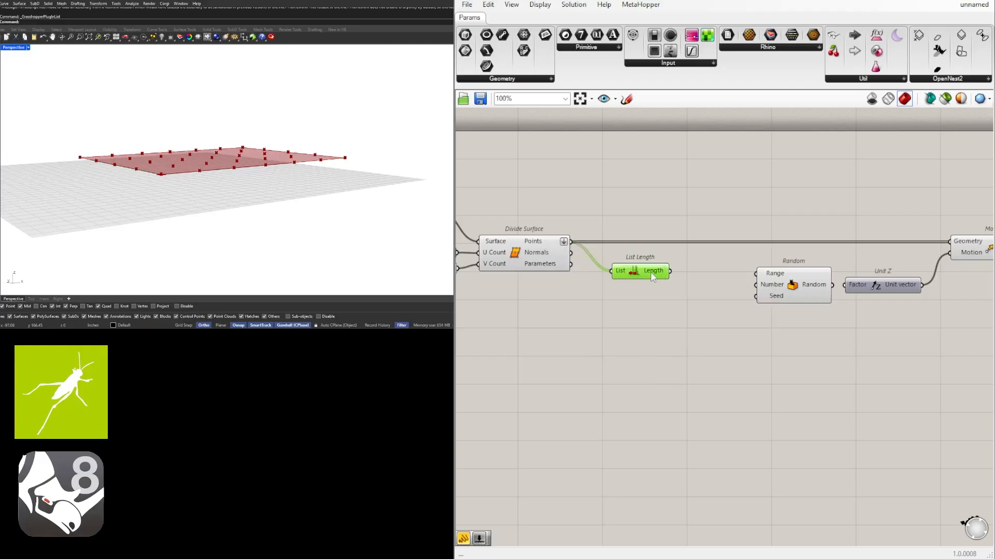
{"action": "mouse_move", "coordinate": [652, 273]}
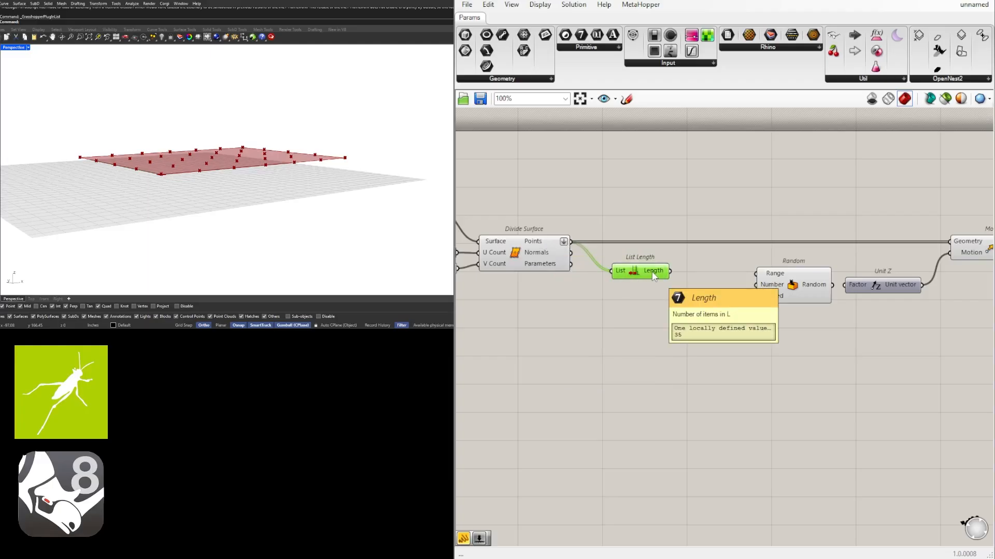
{"action": "left_click_drag", "start_coordinate": [670, 270], "coordinate": [755, 285]}
{"action": "left_click_drag", "start_coordinate": [646, 273], "coordinate": [662, 287]}
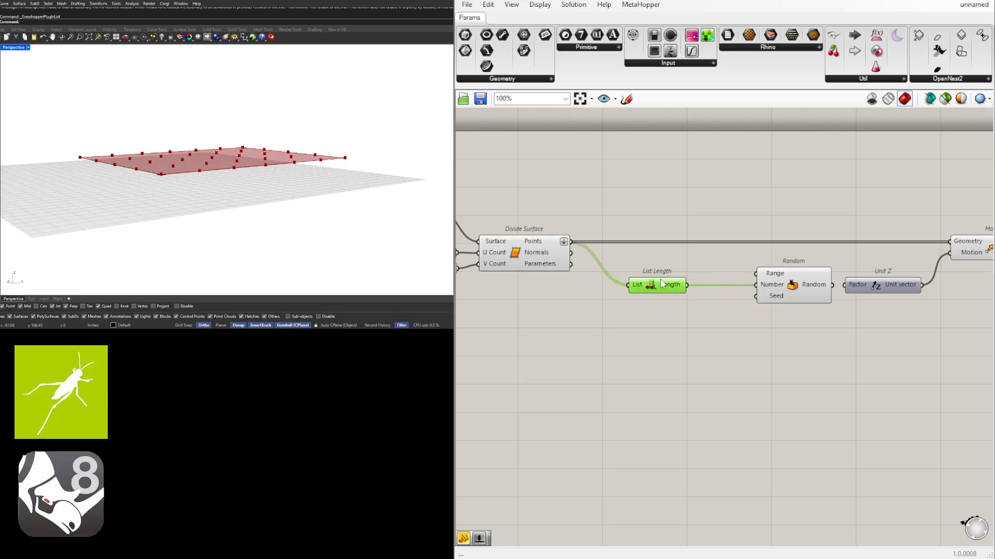
Add a Construct Domain component below List Length
{"action": "left_click", "coordinate": [658, 329]}
{"action": "double_click", "coordinate": [658, 328]}
{"action": "type", "text": "constru"}
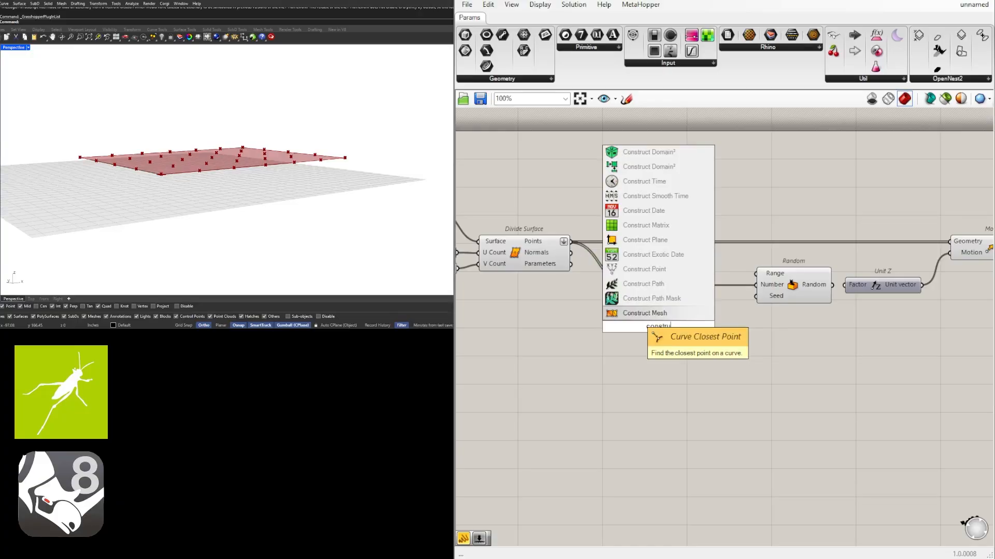
{"action": "type", "text": "ctdomain"}
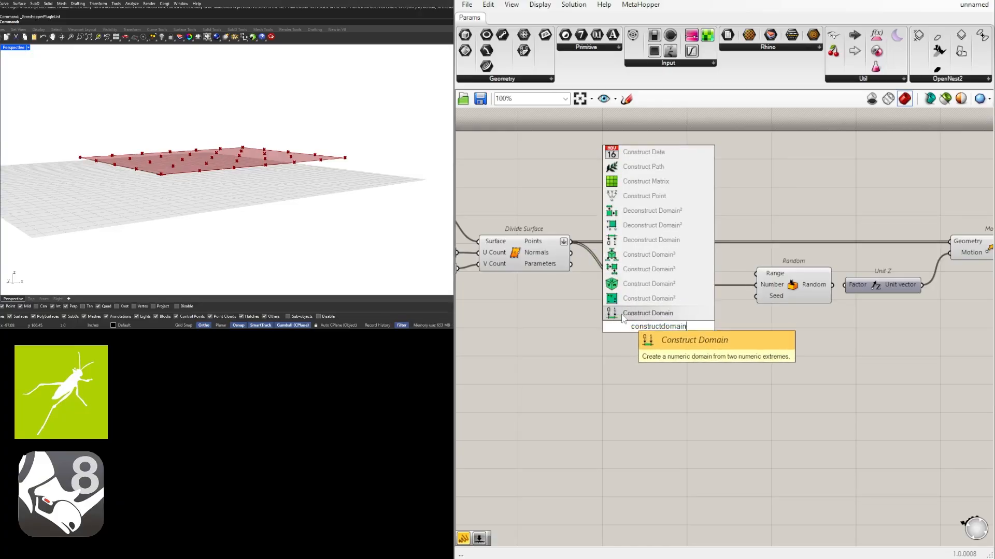
{"action": "left_click", "coordinate": [628, 316]}
{"action": "left_click_drag", "start_coordinate": [663, 329], "coordinate": [668, 321]}
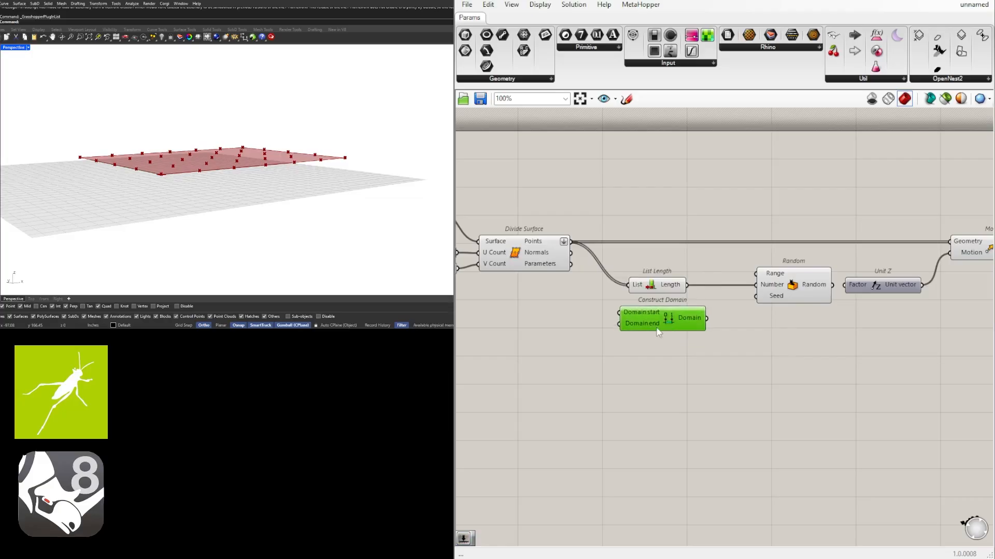
{"action": "double_click", "coordinate": [522, 328]}
{"action": "type", "text": "1"}
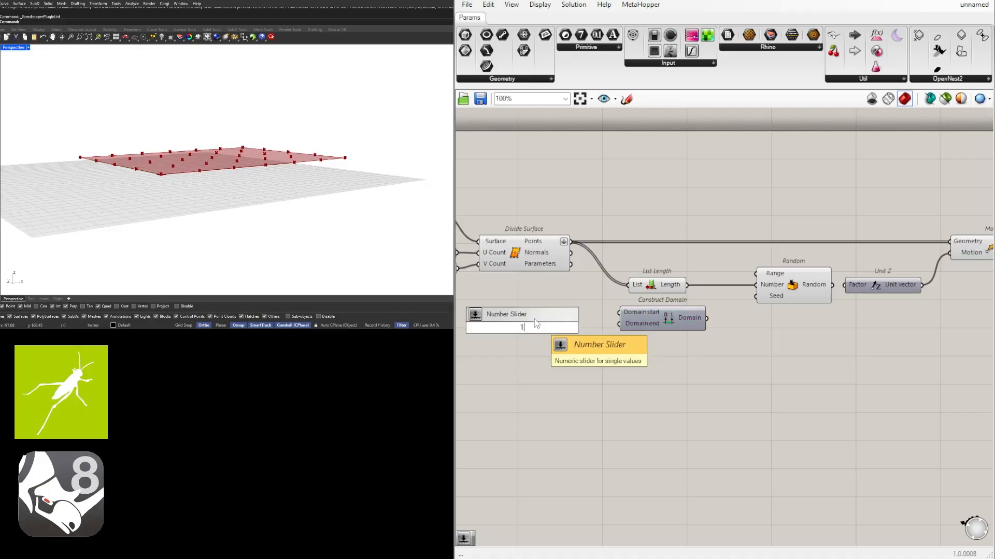
{"action": "type", "text": ".00"}
{"action": "key", "text": "Return"}
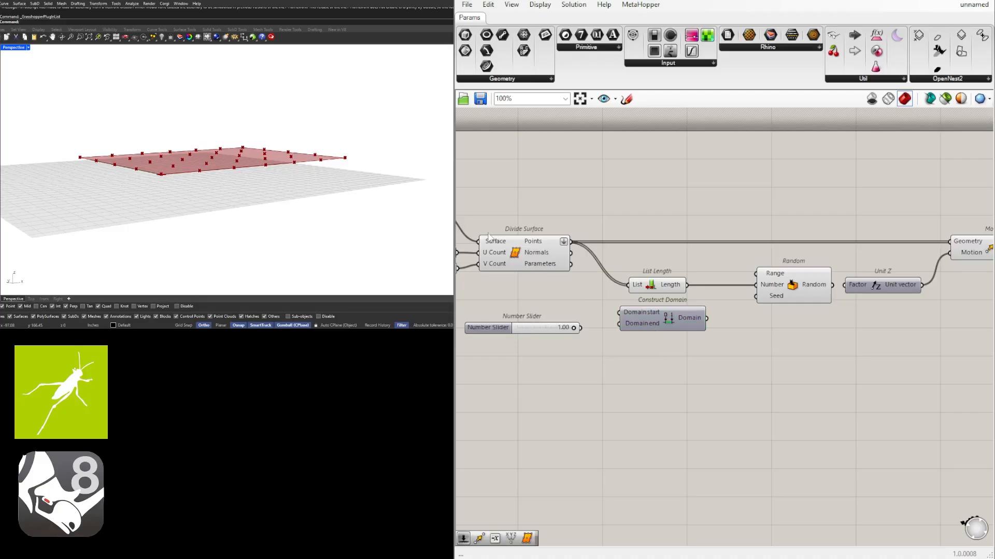
{"action": "left_click", "coordinate": [524, 327]}
{"action": "key", "text": "Delete"}
Add two number sliders based on 12.00 for Construct Domain, feeding 2.65 into Domain start and 16.25 into Domain end
{"action": "double_click", "coordinate": [537, 319]}
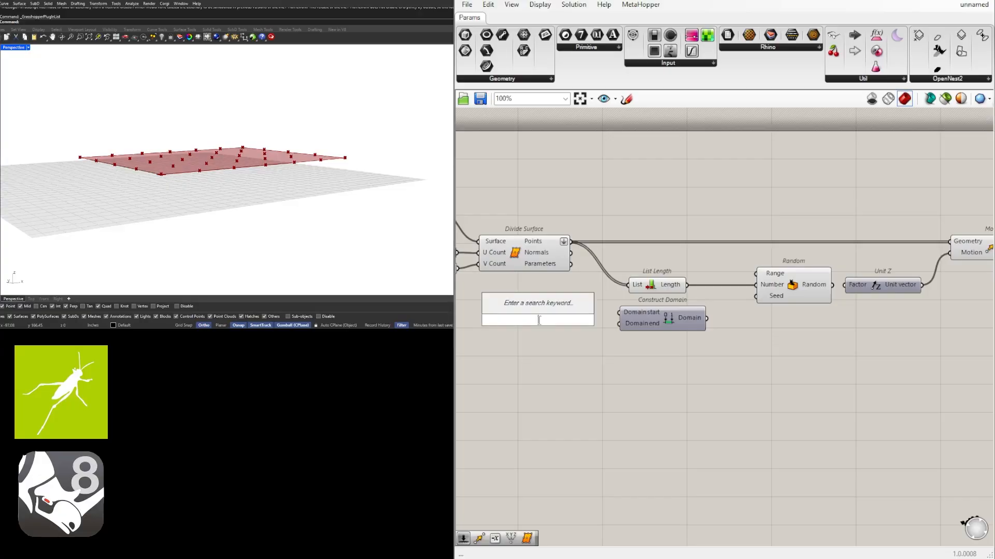
{"action": "type", "text": "12.0"}
{"action": "key", "text": "Return"}
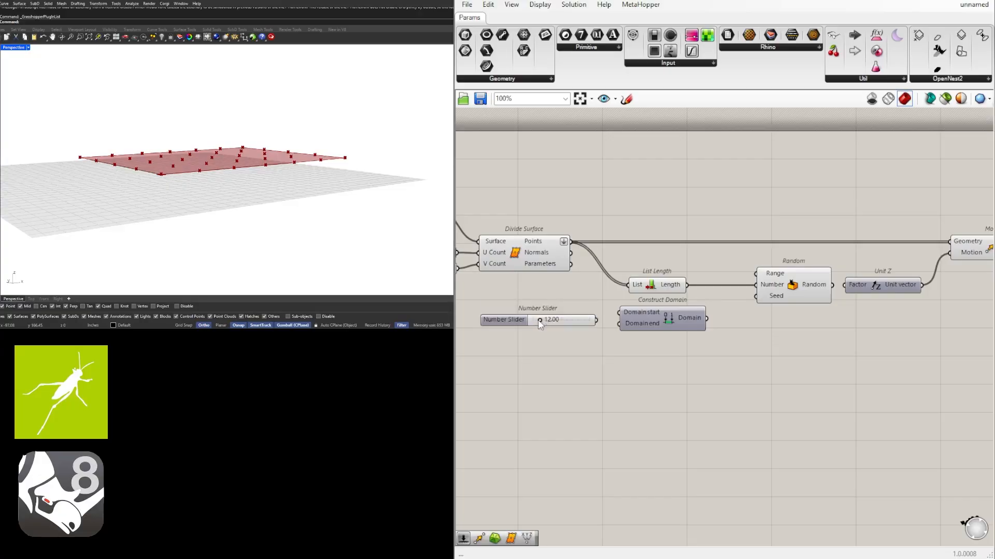
{"action": "scroll", "coordinate": [509, 313], "scroll_direction": "up", "scroll_amount": 1}
{"action": "mouse_move", "coordinate": [512, 333]}
{"action": "left_mouse_down"}
{"action": "mouse_move", "coordinate": [508, 315]}
{"action": "mouse_move", "coordinate": [515, 342]}
{"action": "left_mouse_up"}
{"action": "left_click_drag", "start_coordinate": [603, 321], "coordinate": [635, 344]}
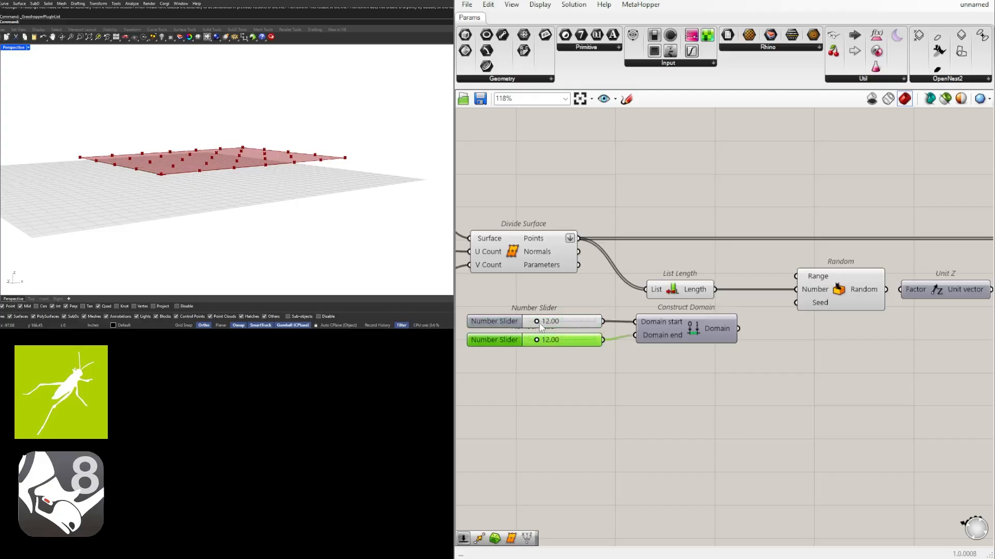
{"action": "mouse_move", "coordinate": [539, 324]}
{"action": "left_mouse_down"}
{"action": "mouse_move", "coordinate": [529, 322]}
{"action": "mouse_move", "coordinate": [539, 340]}
{"action": "left_mouse_up"}
{"action": "left_click", "coordinate": [566, 390]}
{"action": "scroll", "coordinate": [653, 383], "scroll_direction": "down", "scroll_amount": 1}
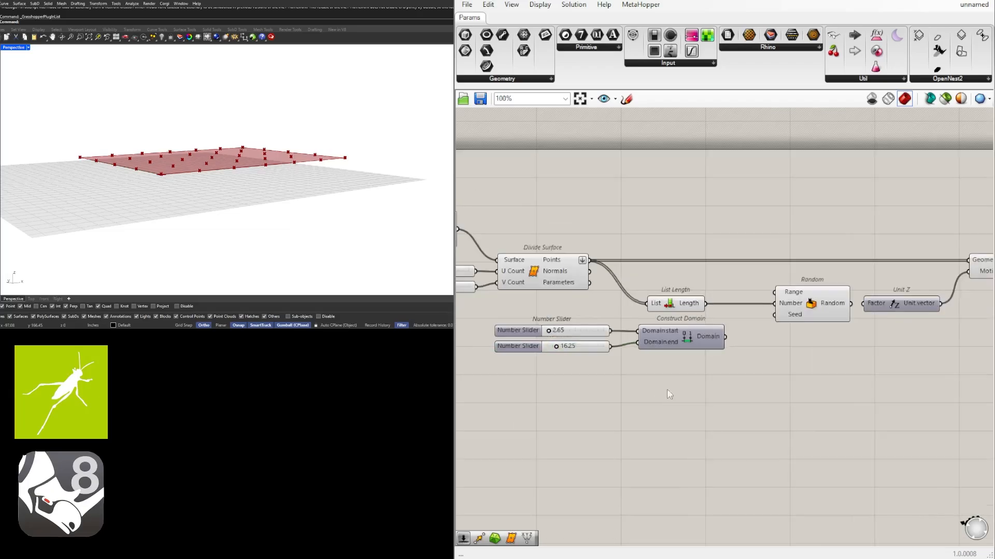
Connect the Construct Domain output to Random's Range input and the Random output to Unit Z's Factor input
{"action": "right_click_drag", "start_coordinate": [667, 389], "coordinate": [599, 389]}
{"action": "left_click_drag", "start_coordinate": [659, 337], "coordinate": [708, 292]}
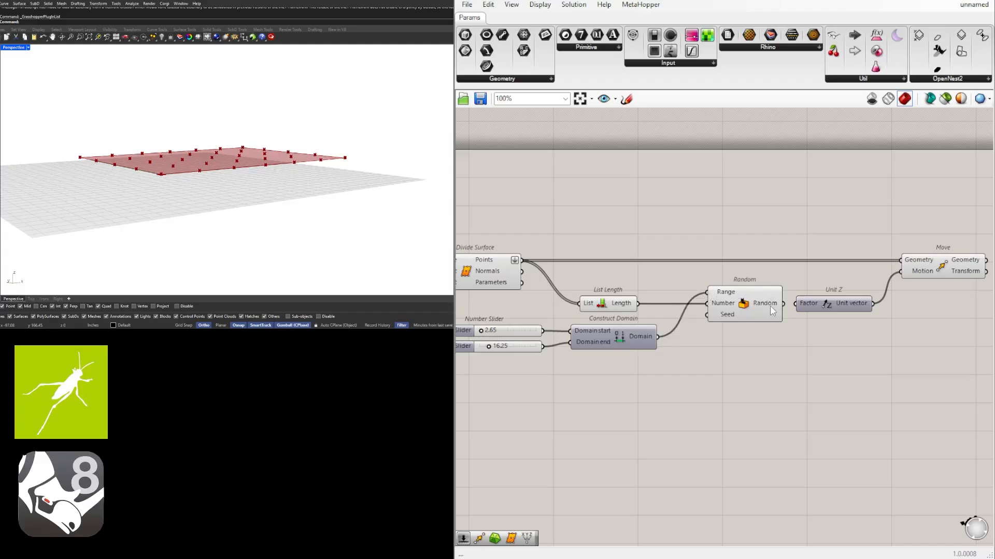
{"action": "mouse_move", "coordinate": [773, 311]}
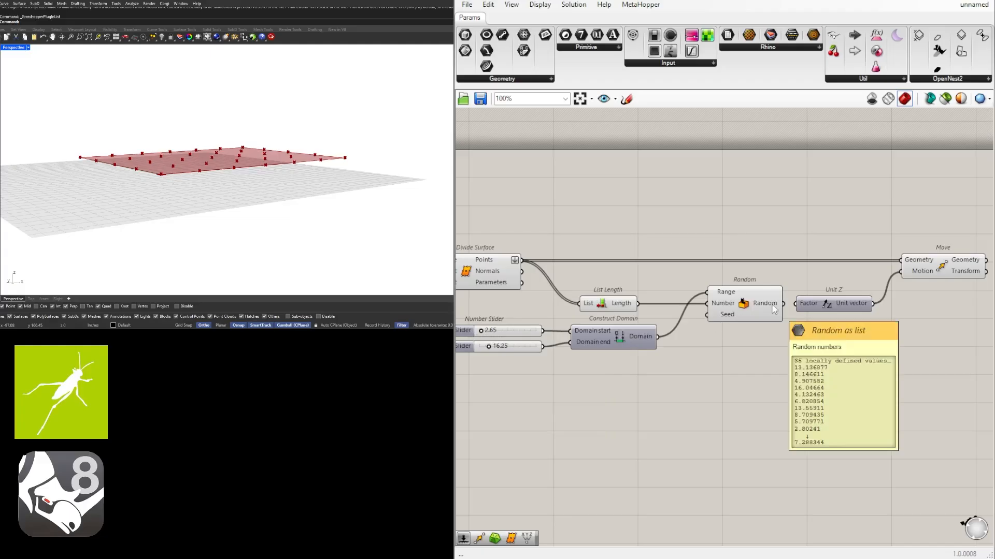
{"action": "left_click_drag", "start_coordinate": [829, 308], "coordinate": [855, 303]}
{"action": "left_click_drag", "start_coordinate": [920, 272], "coordinate": [936, 274]}
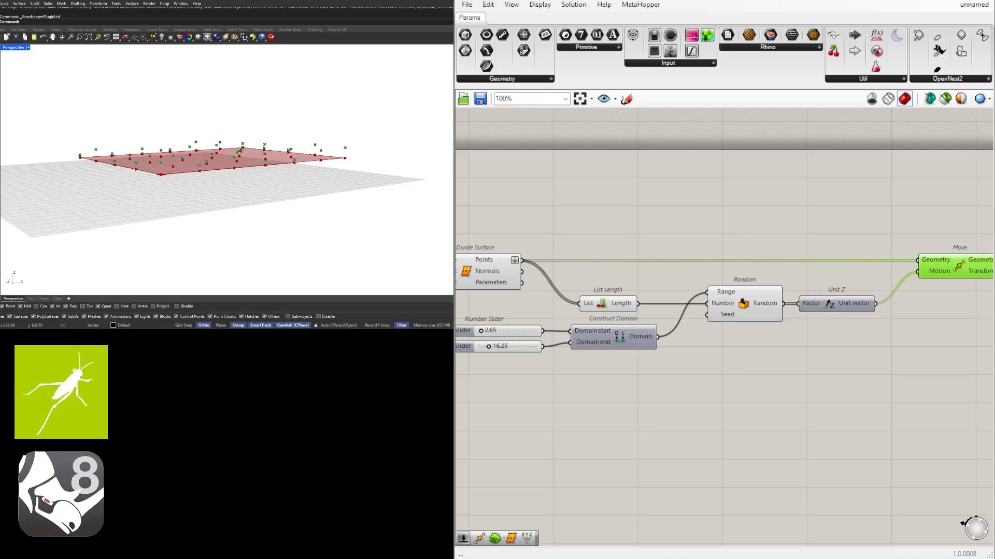
Add a number slider with value 3 and connect it to Random's Seed input
{"action": "mouse_move", "coordinate": [236, 152]}
{"action": "right_mouse_down"}
{"action": "mouse_move", "coordinate": [236, 138]}
{"action": "mouse_move", "coordinate": [237, 155]}
{"action": "right_mouse_up"}
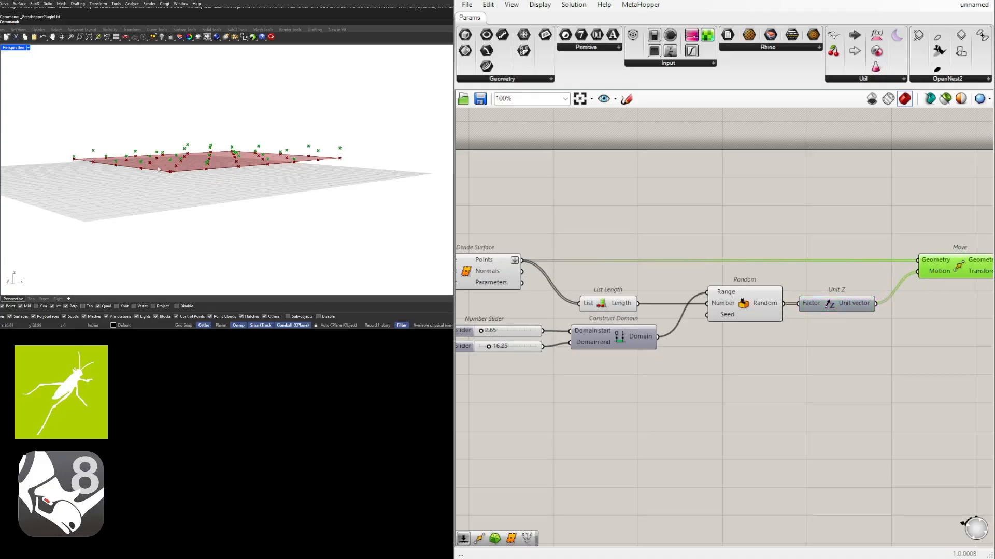
{"action": "scroll", "coordinate": [677, 344], "scroll_direction": "down", "scroll_amount": 2}
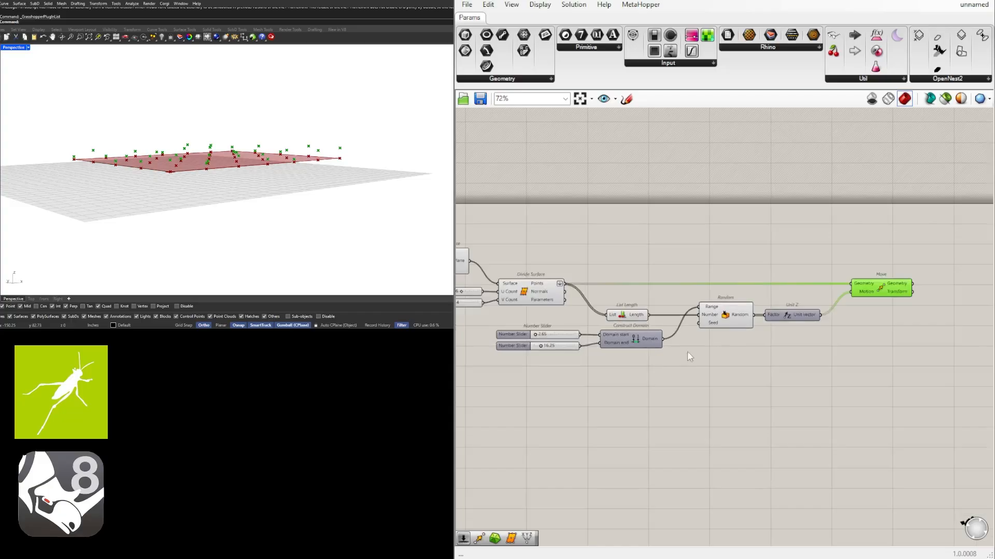
{"action": "scroll", "coordinate": [618, 370], "scroll_direction": "up", "scroll_amount": 1}
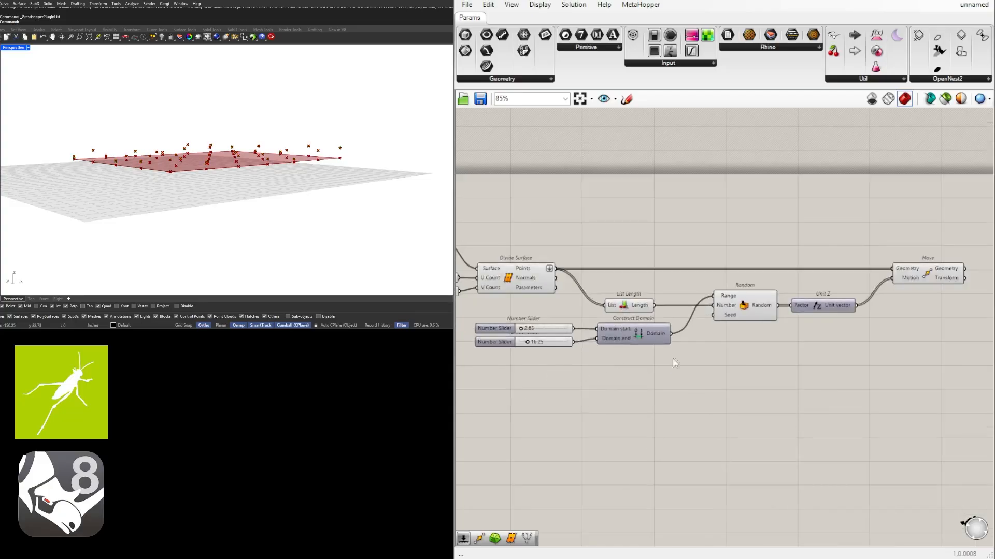
{"action": "double_click", "coordinate": [620, 370]}
{"action": "type", "text": "3"}
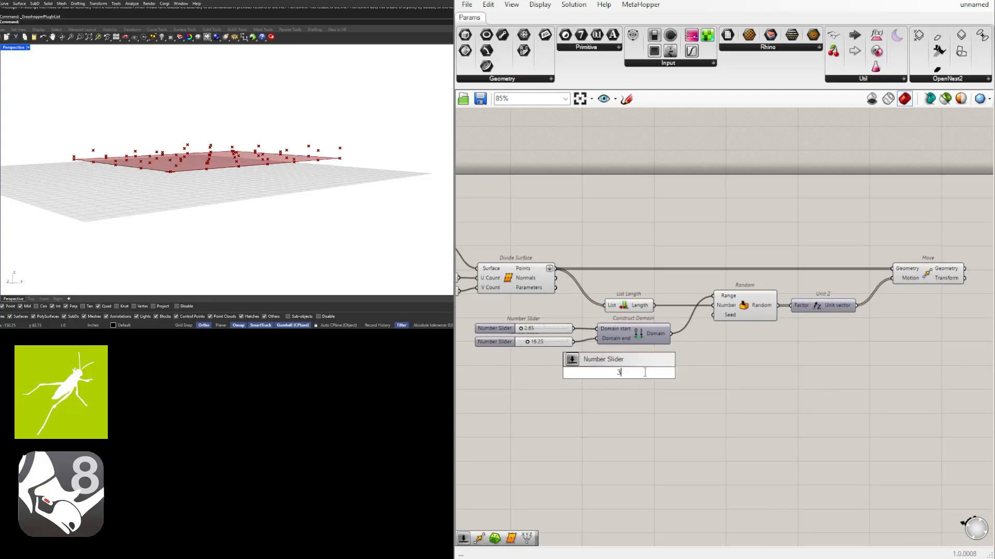
{"action": "key", "text": "Return"}
{"action": "left_click_drag", "start_coordinate": [675, 361], "coordinate": [714, 314]}
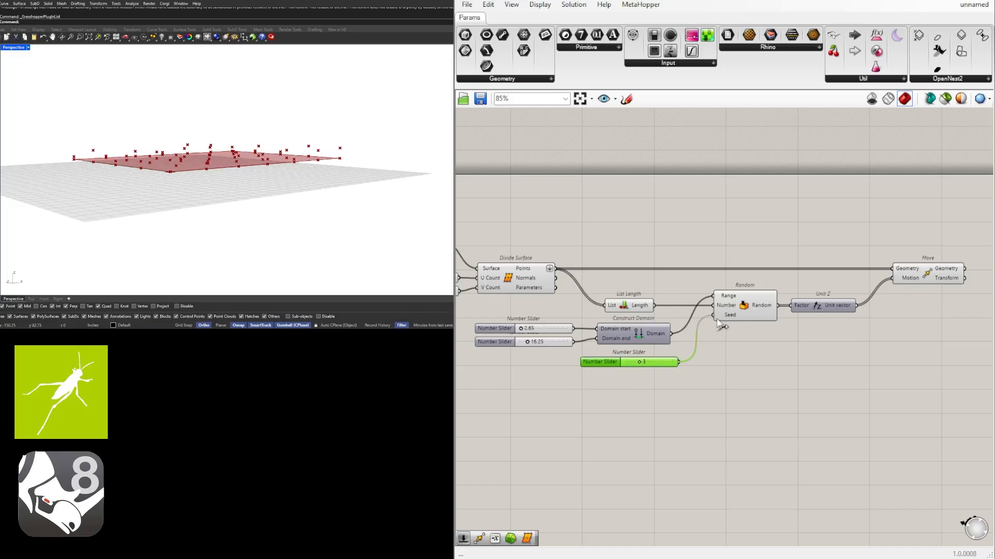
{"action": "scroll", "coordinate": [637, 363], "scroll_direction": "up", "scroll_amount": 4}
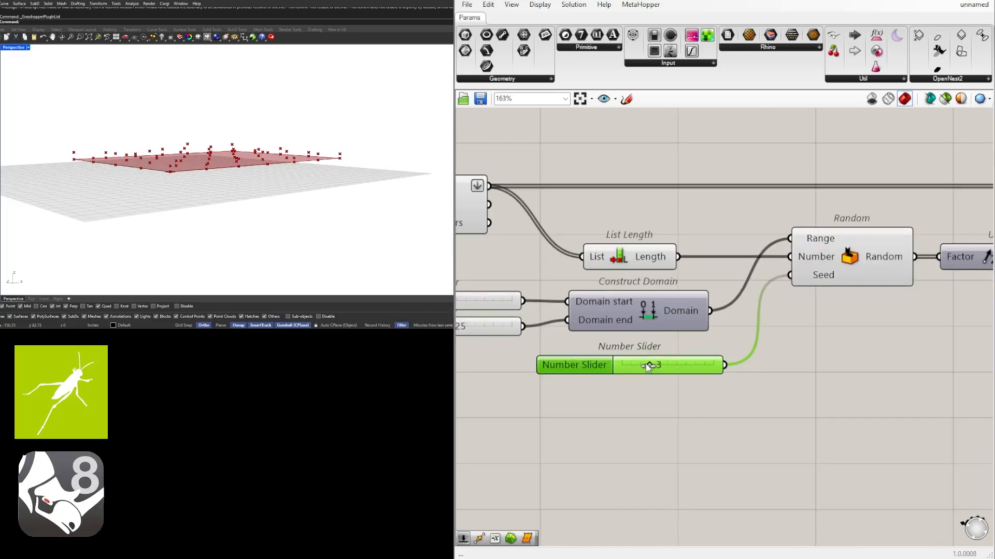
Set the Seed slider to 0 and place it below Construct Domain
{"action": "left_click_drag", "start_coordinate": [648, 365], "coordinate": [558, 368]}
{"action": "left_click", "coordinate": [559, 377]}
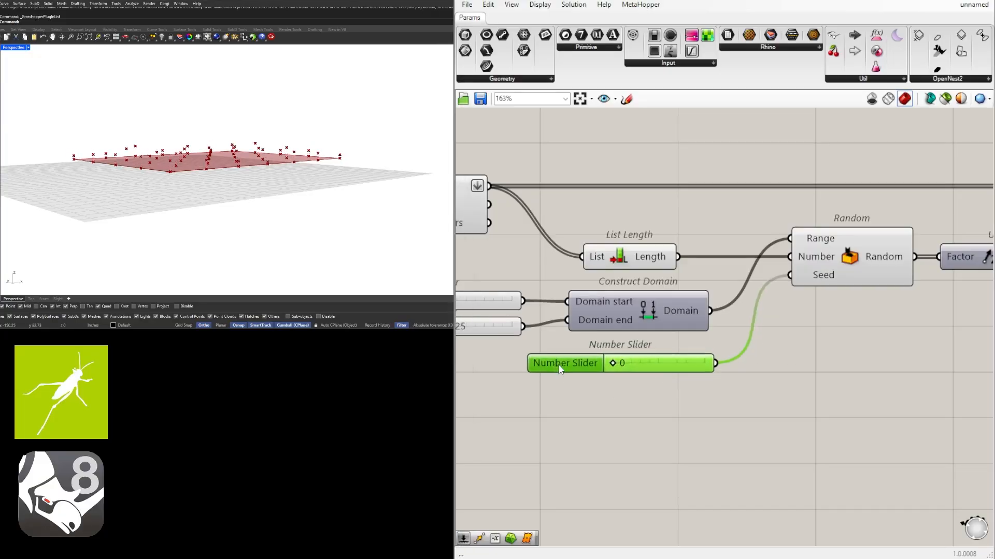
{"action": "scroll", "coordinate": [661, 374], "scroll_direction": "down", "scroll_amount": 2}
{"action": "right_click_drag", "start_coordinate": [639, 402], "coordinate": [663, 401]}
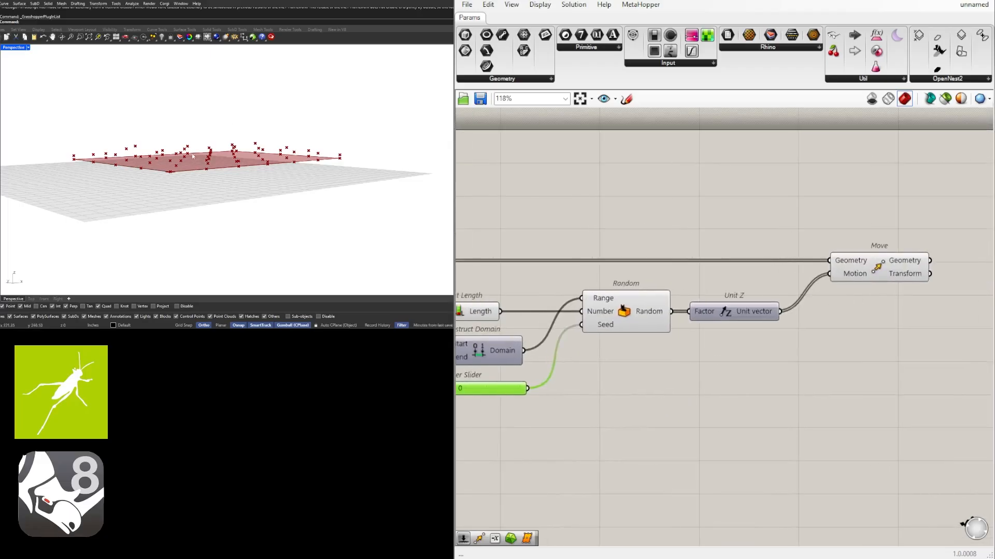
Turn off the preview of the Divide Surface component, leaving the moved points displayed
{"action": "mouse_move", "coordinate": [192, 156]}
{"action": "right_mouse_down"}
{"action": "mouse_move", "coordinate": [188, 184]}
{"action": "mouse_move", "coordinate": [187, 172]}
{"action": "right_mouse_up"}
{"action": "right_click_drag", "start_coordinate": [861, 277], "coordinate": [721, 300]}
{"action": "left_click", "coordinate": [765, 291]}
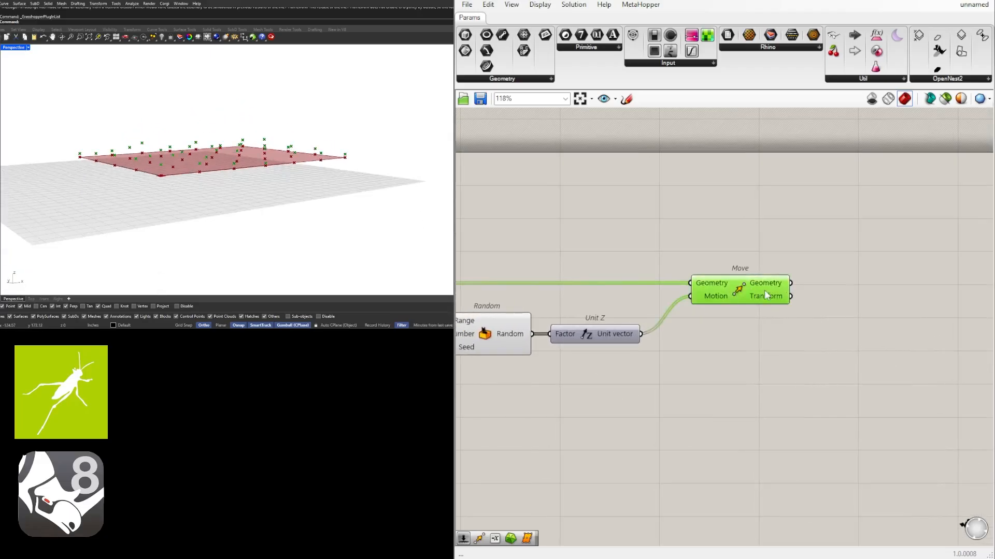
{"action": "right_click_drag", "start_coordinate": [855, 314], "coordinate": [985, 287]}
{"action": "scroll", "coordinate": [777, 311], "scroll_direction": "down", "scroll_amount": 1}
{"action": "right_click_drag", "start_coordinate": [643, 300], "coordinate": [741, 302]}
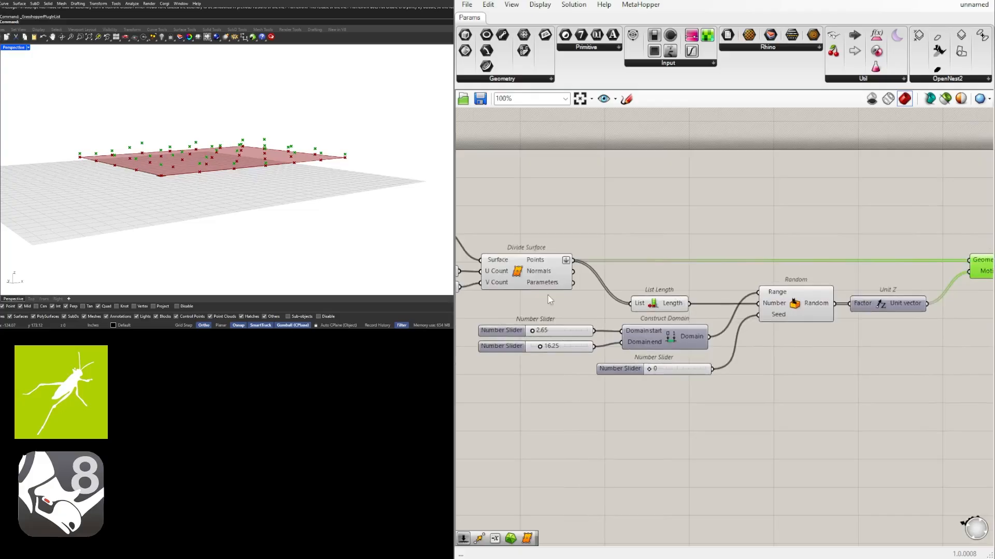
{"action": "left_click", "coordinate": [528, 277]}
{"action": "middle_click", "coordinate": [524, 268]}
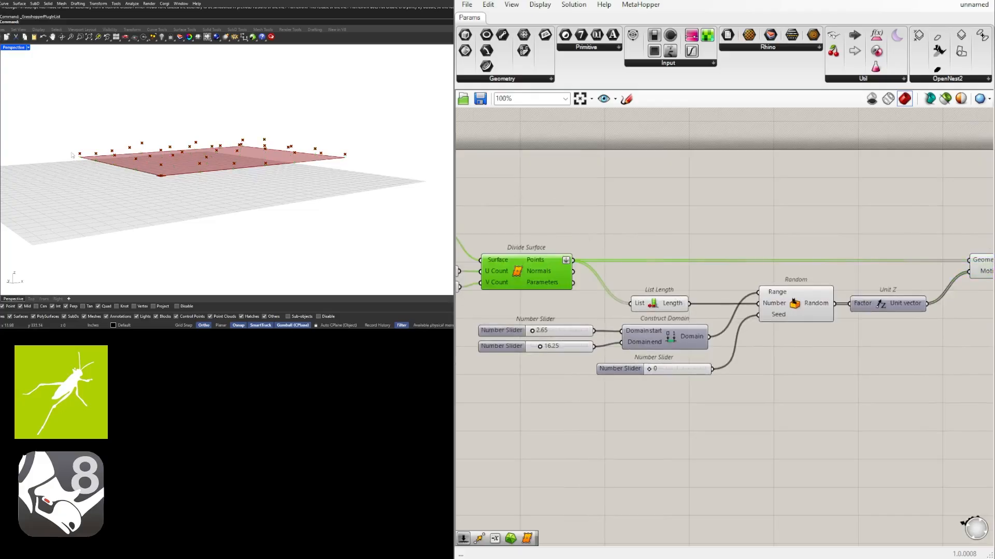
{"action": "mouse_move", "coordinate": [72, 155]}
{"action": "right_mouse_down"}
{"action": "mouse_move", "coordinate": [75, 190]}
{"action": "mouse_move", "coordinate": [78, 153]}
{"action": "right_mouse_up"}
{"action": "right_click_drag", "start_coordinate": [953, 287], "coordinate": [775, 287]}
{"action": "scroll", "coordinate": [775, 287], "scroll_direction": "down", "scroll_amount": 2}
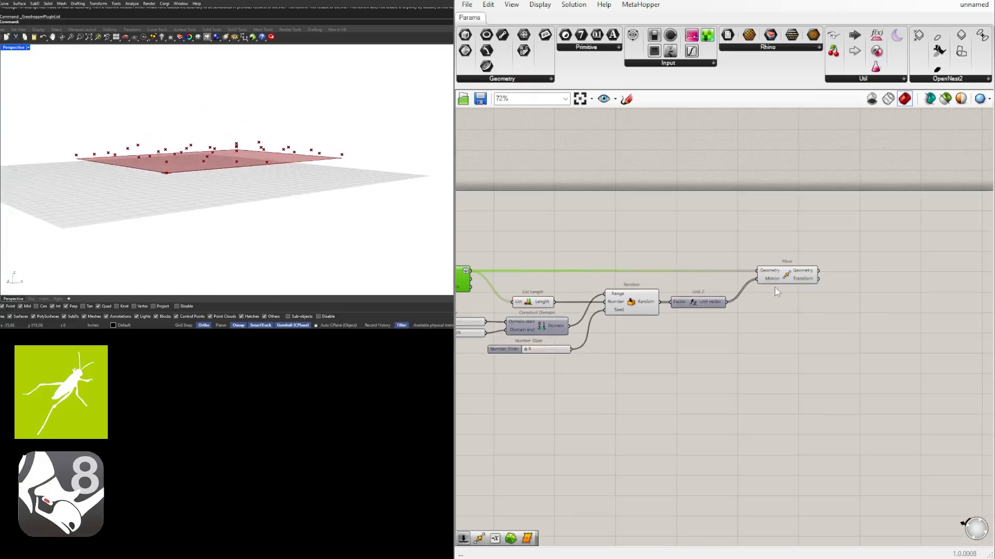
{"action": "left_click", "coordinate": [828, 294]}
{"action": "right_click_drag", "start_coordinate": [171, 158], "coordinate": [256, 173]}
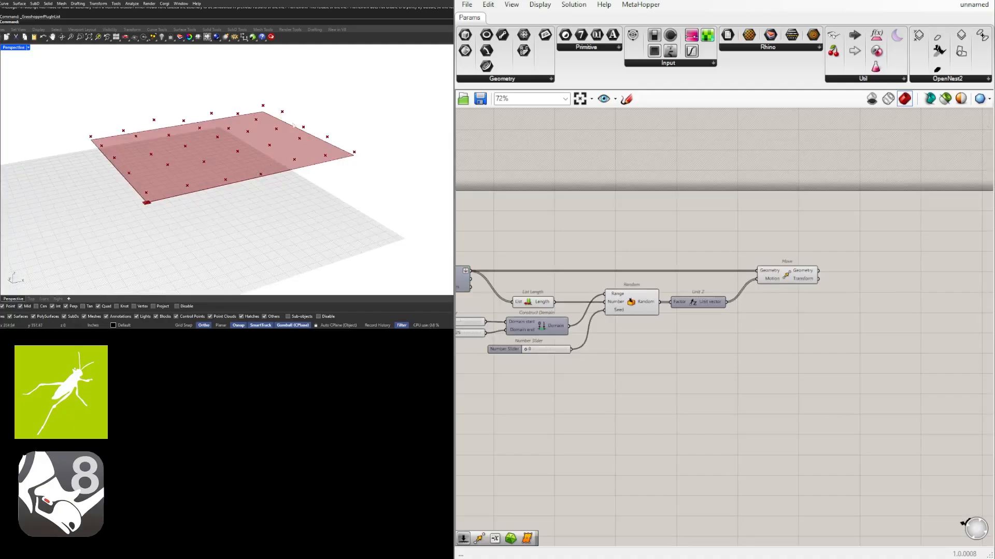
{"action": "right_click_drag", "start_coordinate": [787, 296], "coordinate": [702, 288]}
{"action": "double_click", "coordinate": [842, 299]}
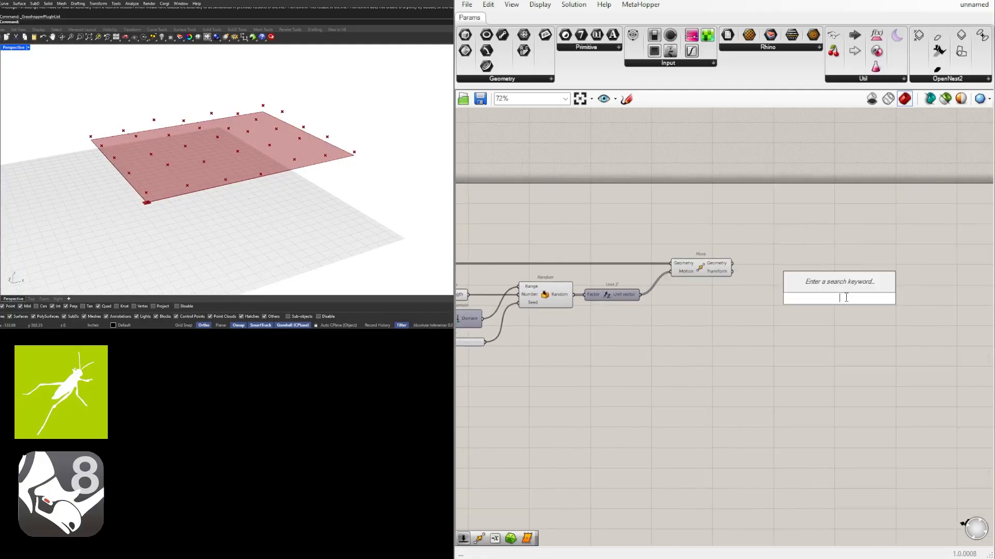
{"action": "type", "text": "durface"}
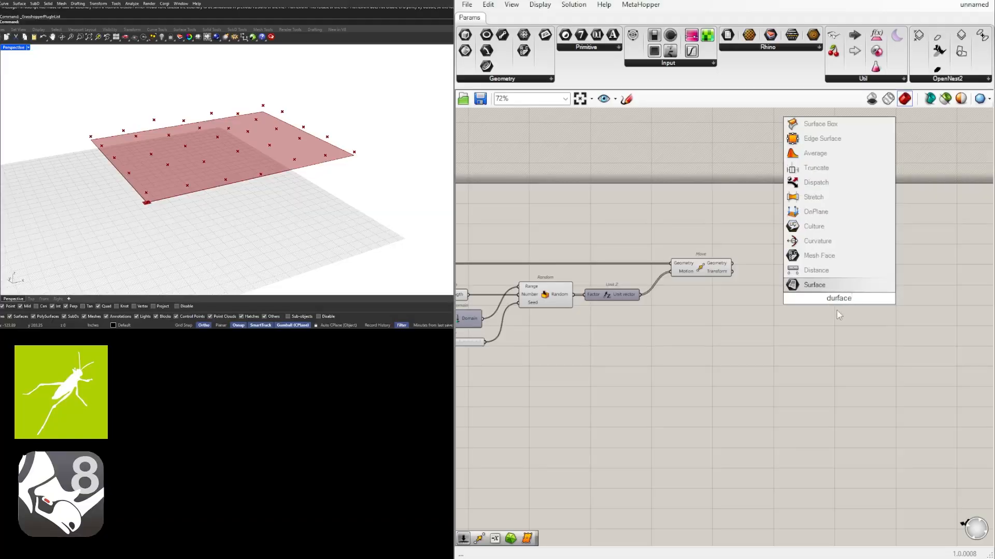
{"action": "left_click", "coordinate": [837, 338]}
Add a Surface From Points component after Move and connect Move's Geometry output to its Points input
{"action": "double_click", "coordinate": [787, 296]}
{"action": "type", "text": "s"}
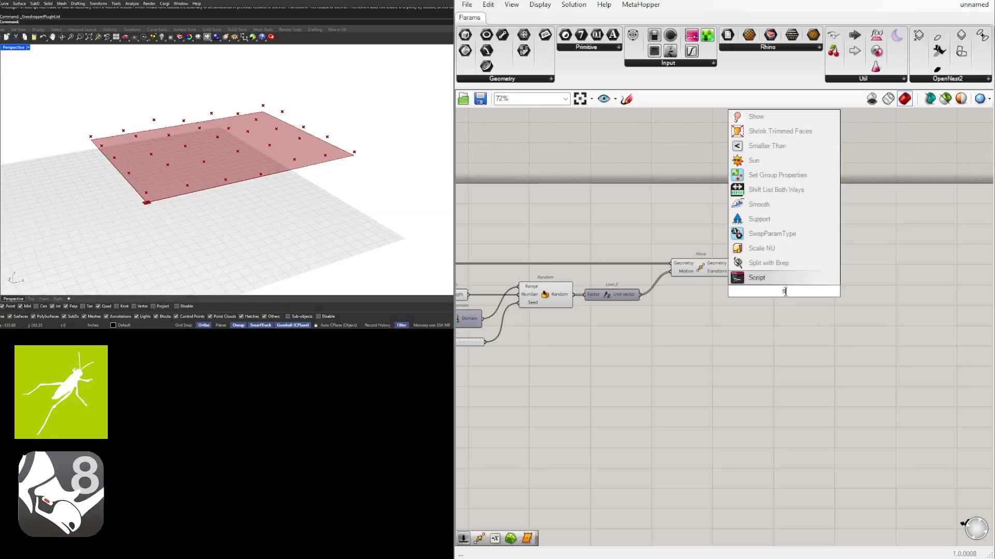
{"action": "type", "text": "urface"}
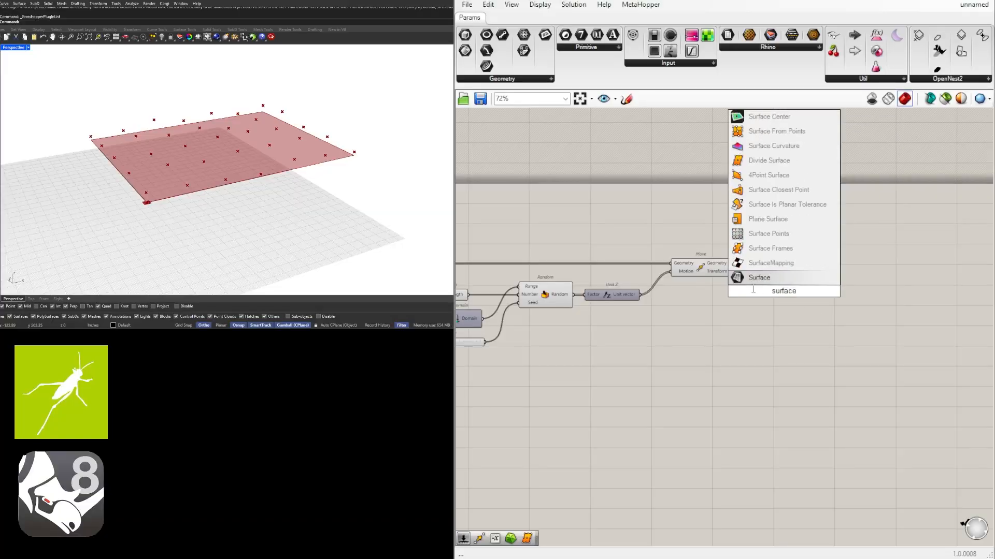
{"action": "left_click", "coordinate": [784, 135]}
{"action": "scroll", "coordinate": [808, 275], "scroll_direction": "up", "scroll_amount": 2}
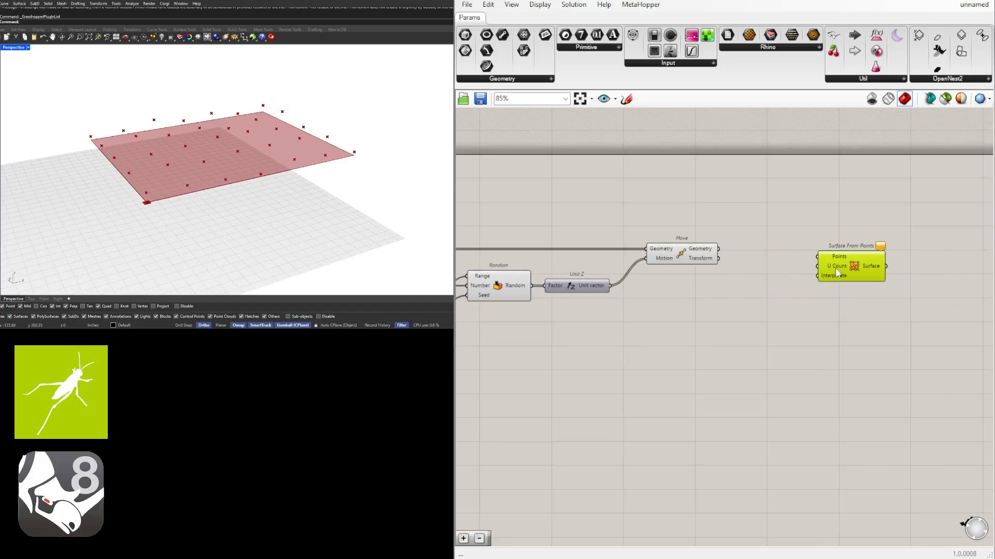
{"action": "left_click_drag", "start_coordinate": [838, 273], "coordinate": [834, 273]}
{"action": "left_click_drag", "start_coordinate": [718, 248], "coordinate": [830, 286]}
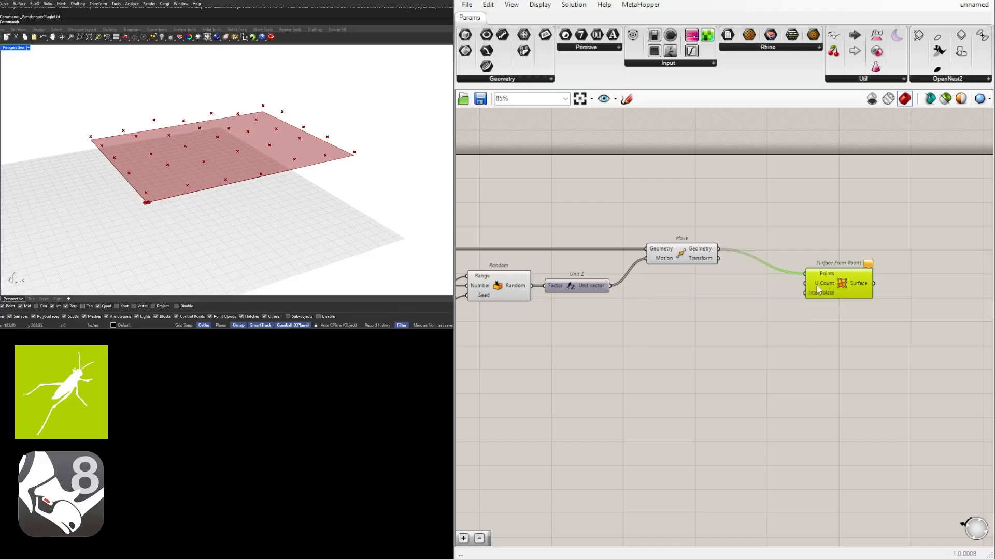
Add an Addition component with a B value of 1 below the Seed slider
{"action": "right_click_drag", "start_coordinate": [628, 318], "coordinate": [806, 305]}
{"action": "scroll", "coordinate": [787, 310], "scroll_direction": "down", "scroll_amount": 2}
{"action": "scroll", "coordinate": [513, 276], "scroll_direction": "up", "scroll_amount": 3}
{"action": "right_click_drag", "start_coordinate": [507, 270], "coordinate": [615, 280]}
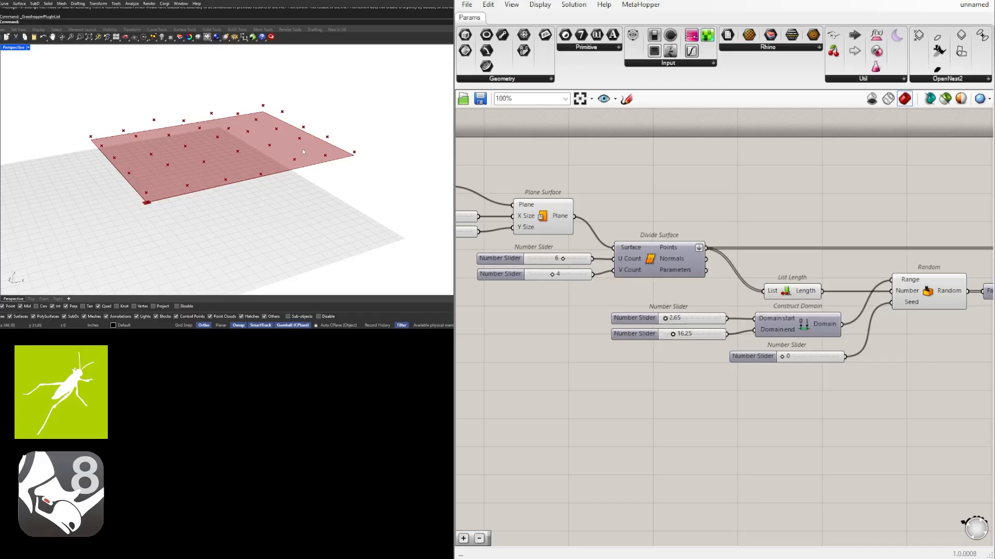
{"action": "right_click_drag", "start_coordinate": [905, 324], "coordinate": [692, 280]}
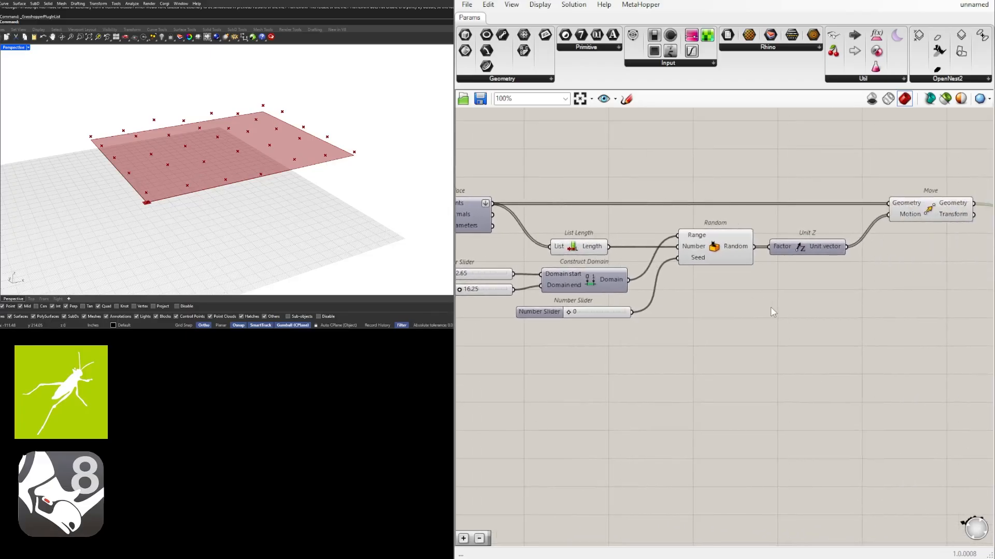
{"action": "scroll", "coordinate": [828, 326], "scroll_direction": "down", "scroll_amount": 1}
{"action": "right_click_drag", "start_coordinate": [829, 327], "coordinate": [794, 321]}
{"action": "double_click", "coordinate": [767, 321]}
{"action": "right_click_drag", "start_coordinate": [551, 383], "coordinate": [695, 382]}
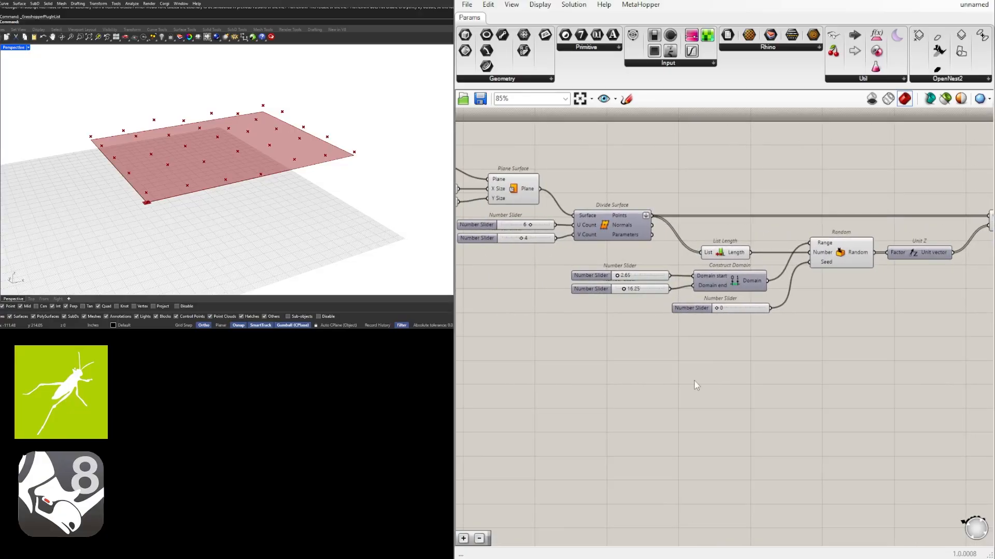
{"action": "double_click", "coordinate": [693, 381]}
{"action": "type", "text": "+1"}
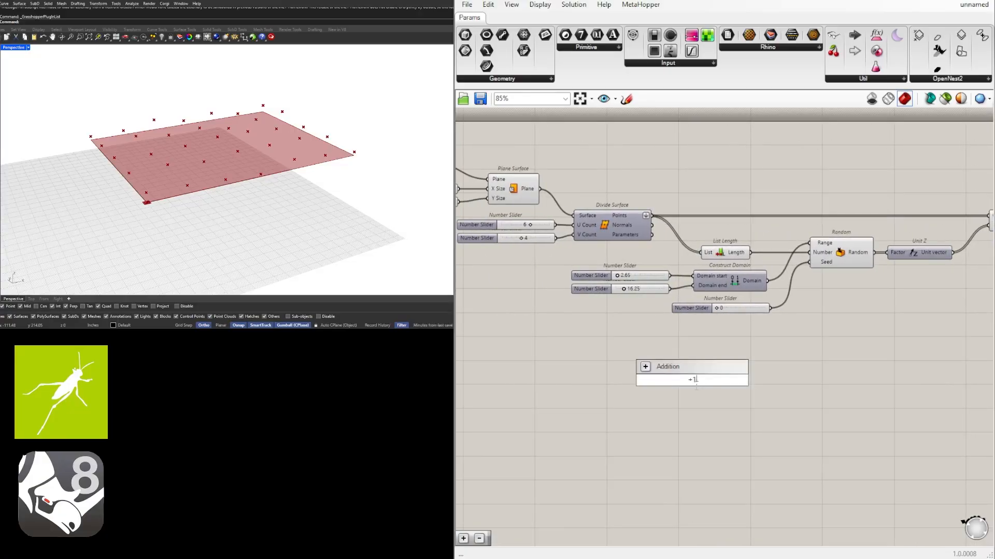
{"action": "key", "text": "Return"}
{"action": "left_click_drag", "start_coordinate": [696, 385], "coordinate": [728, 344]}
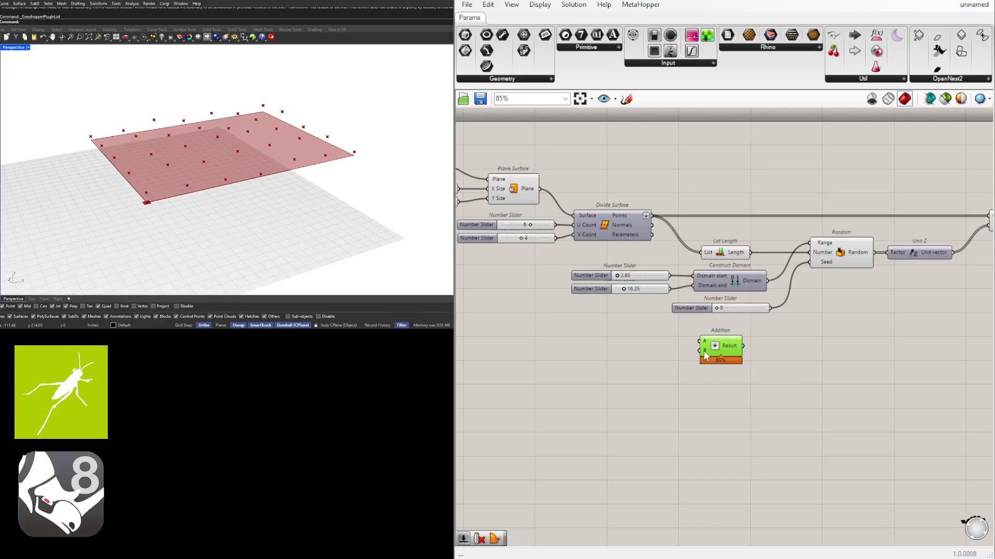
Connect the U Count slider to Addition's A input and Addition's Result to the U Count input of Surface From Points, placing Addition below Move
{"action": "mouse_move", "coordinate": [705, 356]}
{"action": "left_click_drag", "start_coordinate": [557, 225], "coordinate": [700, 341]}
{"action": "right_click_drag", "start_coordinate": [718, 440], "coordinate": [610, 443]}
{"action": "left_click_drag", "start_coordinate": [600, 352], "coordinate": [903, 312]}
{"action": "right_click_drag", "start_coordinate": [904, 316], "coordinate": [673, 335]}
{"action": "left_click_drag", "start_coordinate": [673, 336], "coordinate": [802, 276]}
{"action": "left_click", "coordinate": [701, 307]}
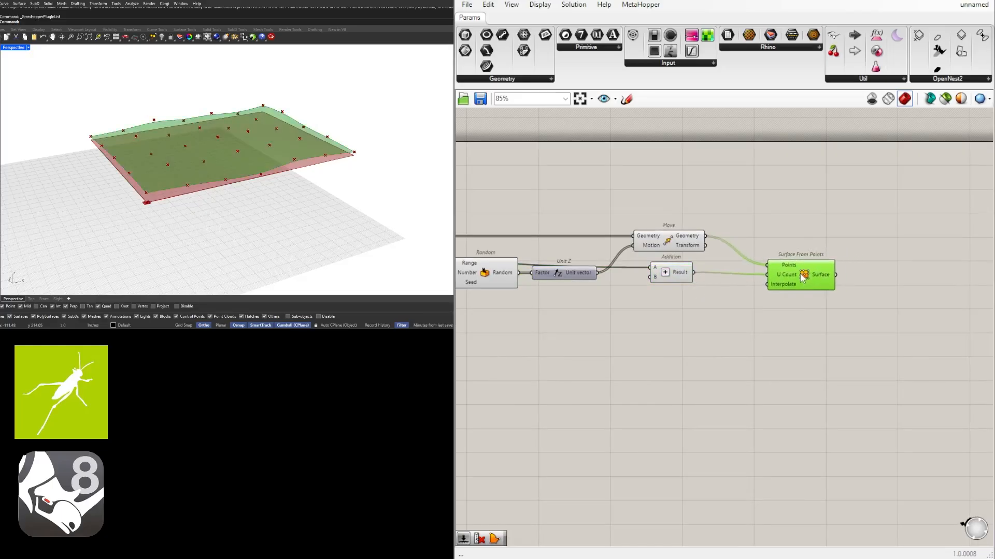
{"action": "left_click", "coordinate": [912, 256]}
Set the Interpolate input of Surface From Points to True
{"action": "right_click_drag", "start_coordinate": [189, 189], "coordinate": [185, 134]}
{"action": "scroll", "coordinate": [169, 160], "scroll_direction": "up", "scroll_amount": 4}
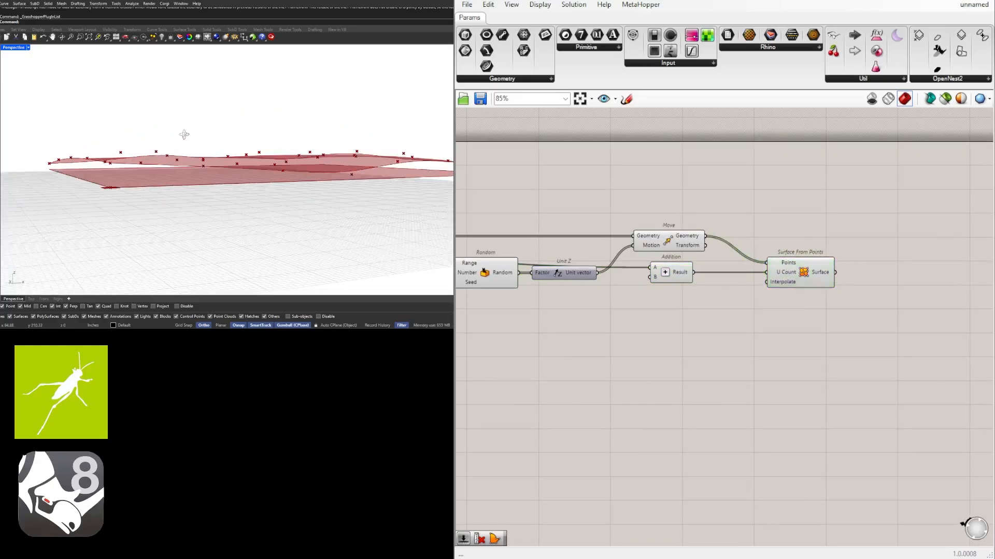
{"action": "right_click_drag", "start_coordinate": [211, 175], "coordinate": [149, 137]}
{"action": "scroll", "coordinate": [818, 283], "scroll_direction": "up", "scroll_amount": 4}
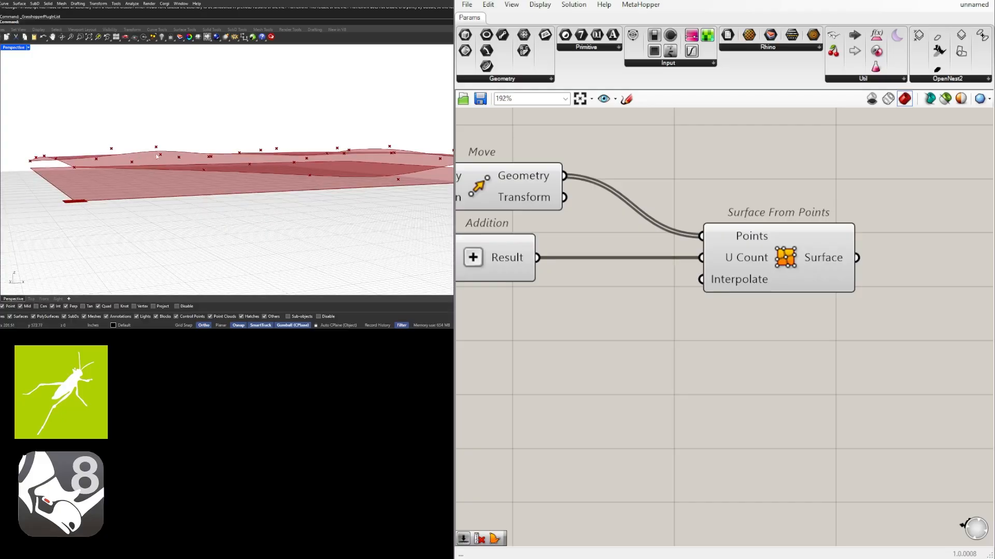
{"action": "right_click", "coordinate": [731, 283]}
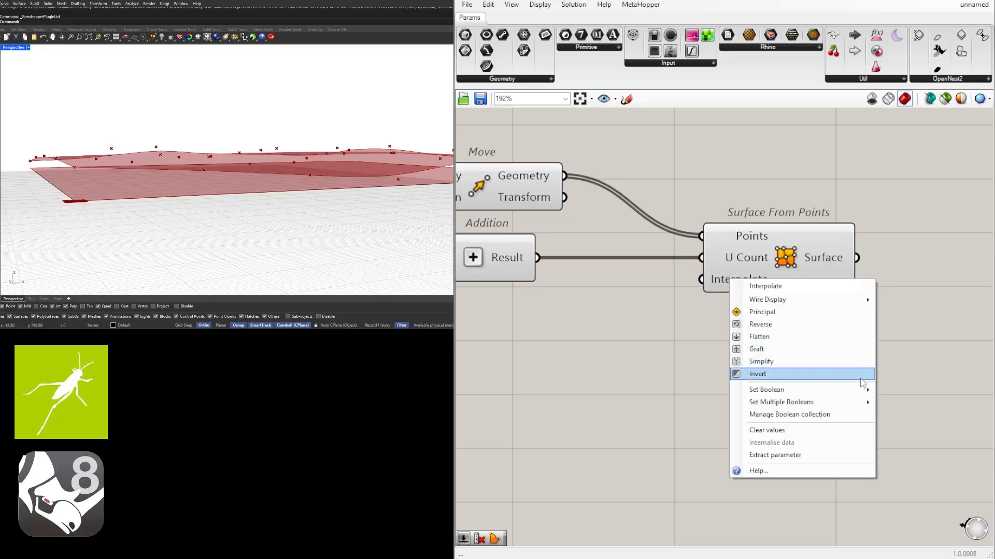
{"action": "mouse_move", "coordinate": [861, 393]}
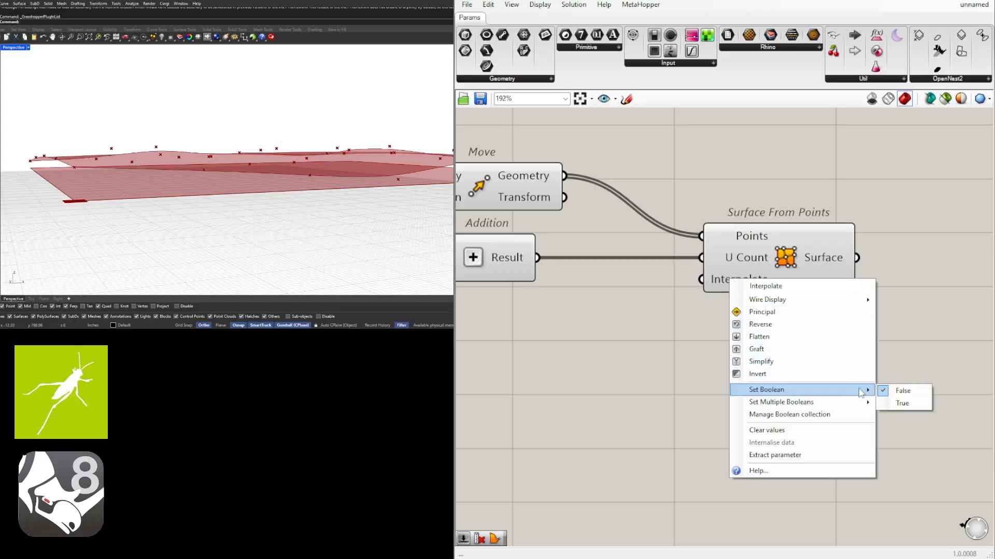
{"action": "left_click", "coordinate": [904, 404]}
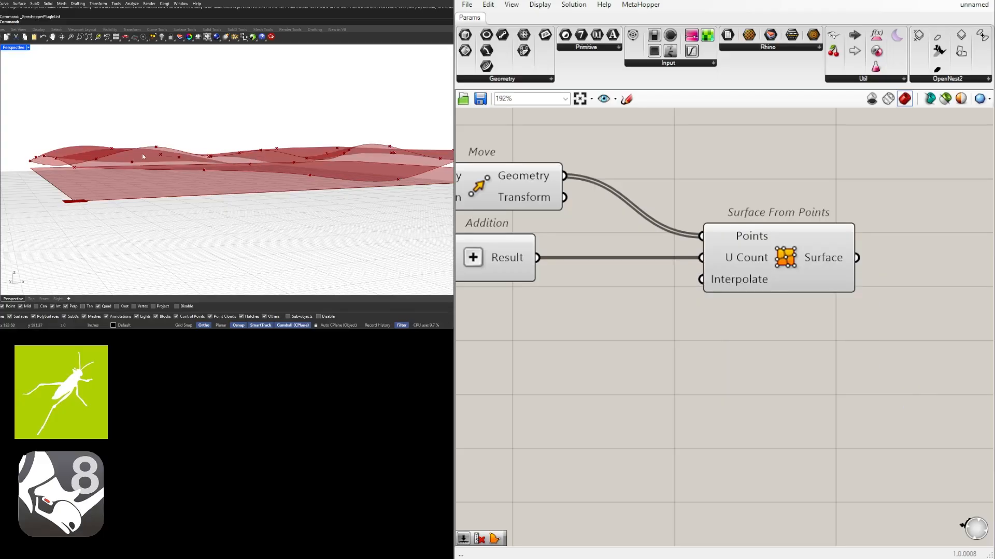
{"action": "mouse_move", "coordinate": [81, 172]}
{"action": "right_mouse_down"}
{"action": "mouse_move", "coordinate": [186, 171]}
{"action": "mouse_move", "coordinate": [216, 157]}
{"action": "mouse_move", "coordinate": [254, 177]}
{"action": "mouse_move", "coordinate": [228, 197]}
{"action": "mouse_move", "coordinate": [240, 210]}
{"action": "right_mouse_up"}
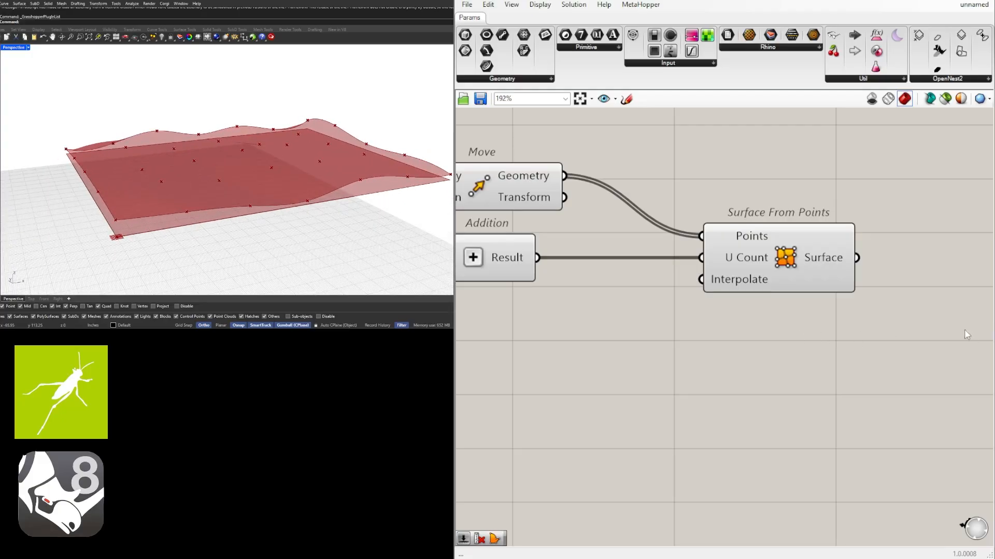
Turn off the preview of the Plane Surface component
{"action": "scroll", "coordinate": [777, 327], "scroll_direction": "down", "scroll_amount": 5}
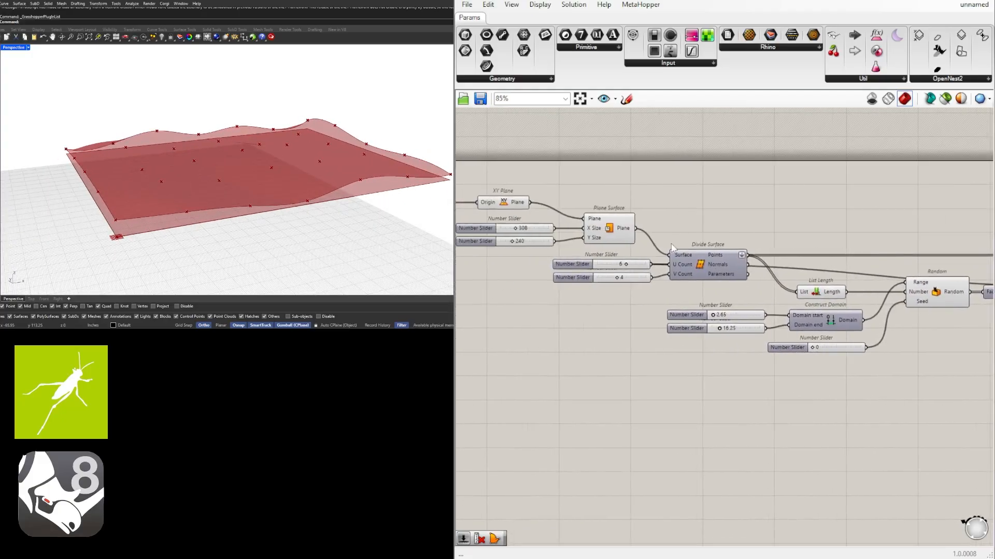
{"action": "left_click", "coordinate": [605, 228]}
{"action": "middle_click", "coordinate": [605, 225]}
{"action": "left_click", "coordinate": [636, 188]}
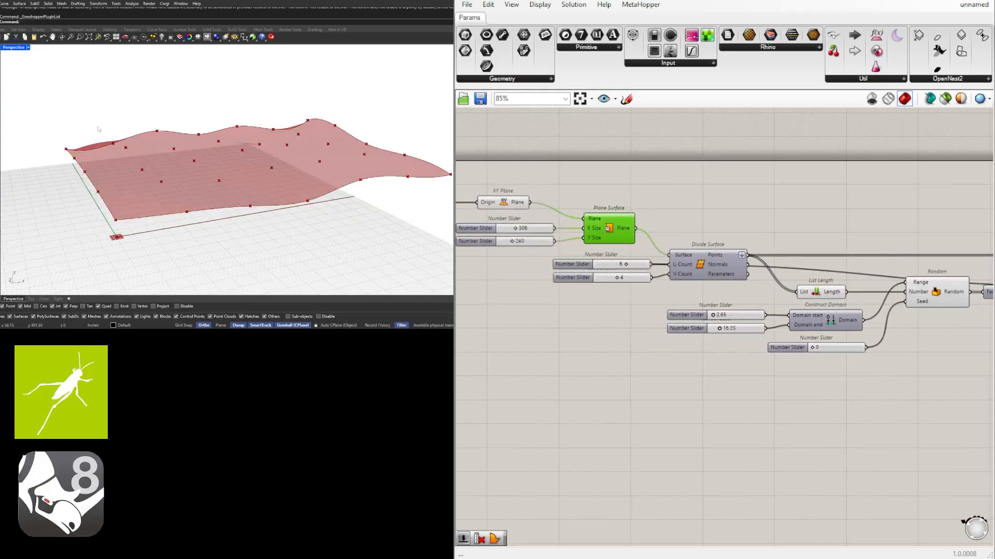
{"action": "mouse_move", "coordinate": [263, 133]}
{"action": "right_mouse_down"}
{"action": "mouse_move", "coordinate": [265, 157]}
{"action": "mouse_move", "coordinate": [300, 116]}
{"action": "mouse_move", "coordinate": [272, 135]}
{"action": "right_mouse_up"}
{"action": "scroll", "coordinate": [624, 264], "scroll_direction": "down", "scroll_amount": 2}
{"action": "scroll", "coordinate": [735, 277], "scroll_direction": "up", "scroll_amount": 2}
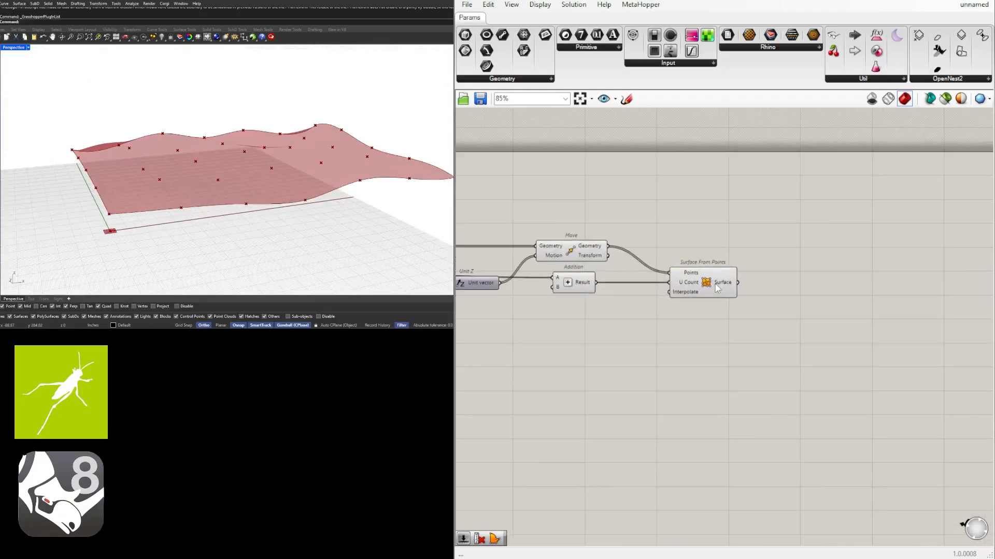
Add a Custom Preview component after Surface From Points
{"action": "left_click", "coordinate": [715, 284]}
{"action": "double_click", "coordinate": [834, 287]}
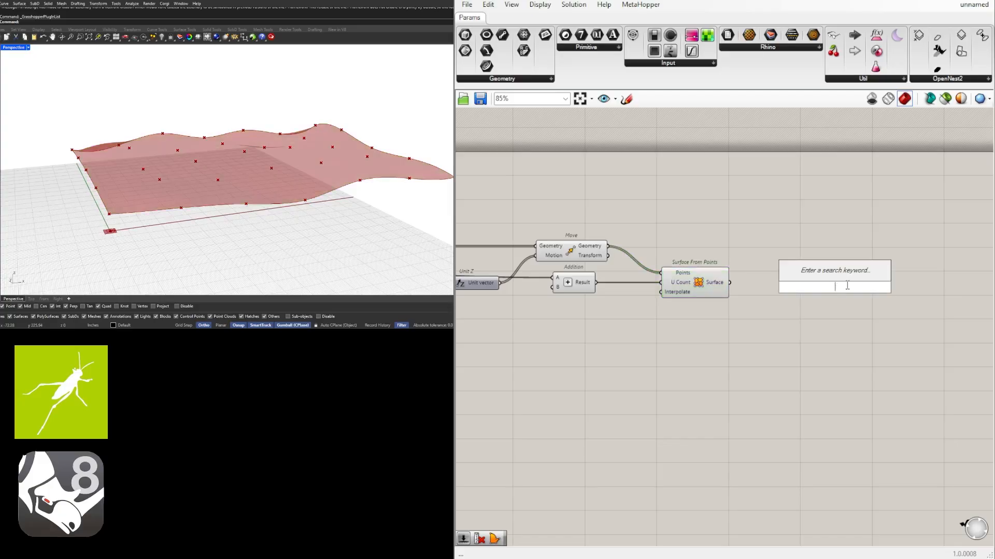
{"action": "type", "text": "cust"}
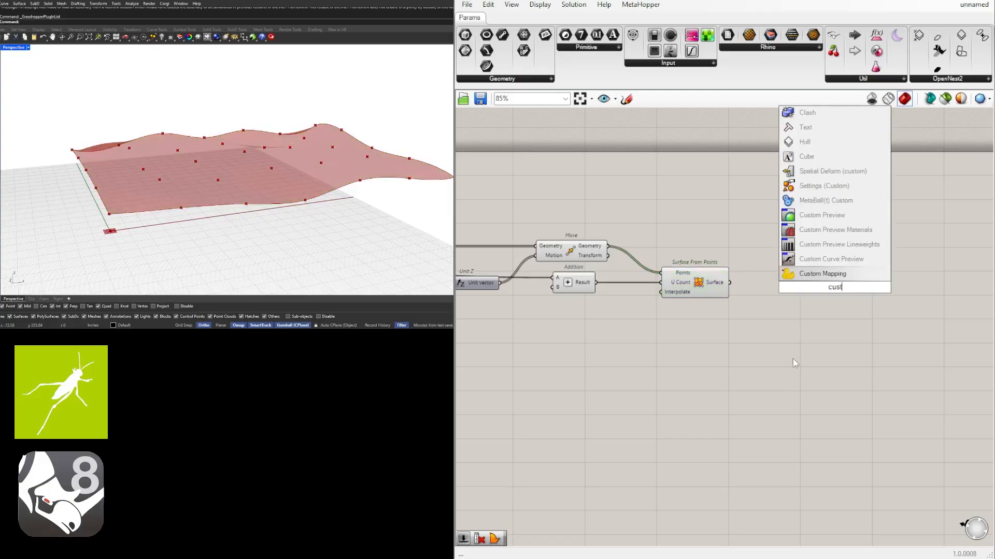
{"action": "left_click", "coordinate": [823, 215]}
{"action": "scroll", "coordinate": [798, 292], "scroll_direction": "up", "scroll_amount": 1}
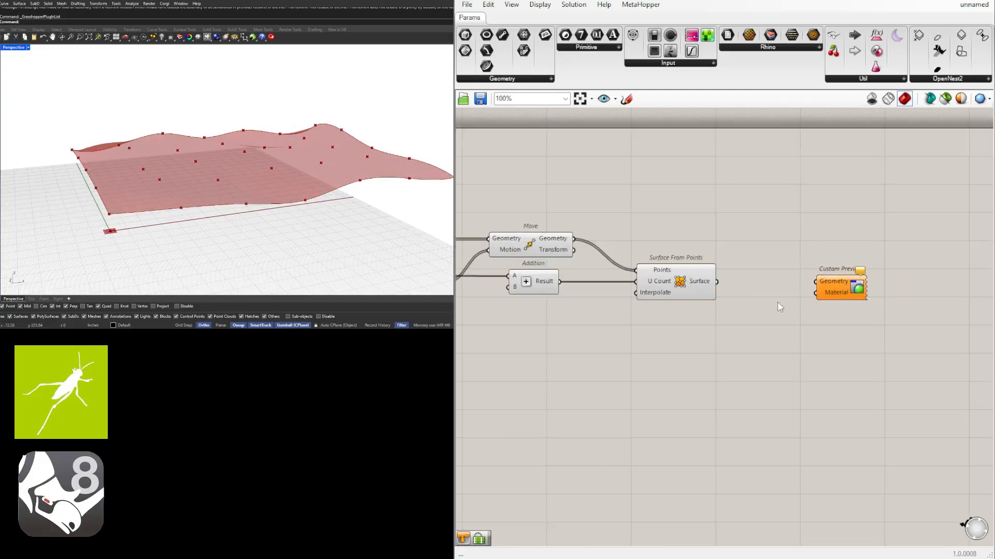
Add a Colour Swatch wired to Custom Preview's Material input, and connect the Surface From Points output to its Geometry input
{"action": "double_click", "coordinate": [778, 302]}
{"action": "type", "text": "swa"}
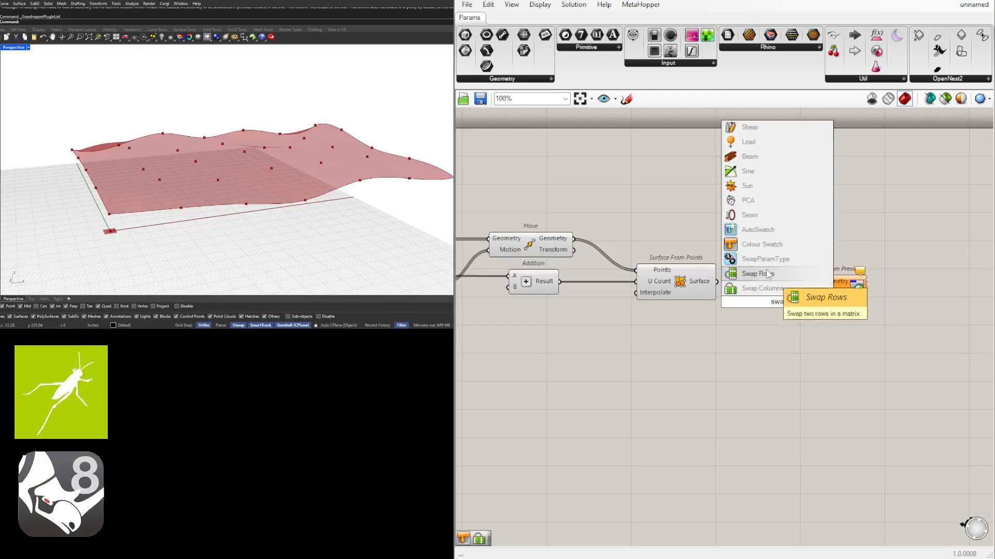
{"action": "left_click", "coordinate": [769, 246]}
{"action": "left_click_drag", "start_coordinate": [784, 304], "coordinate": [772, 299]}
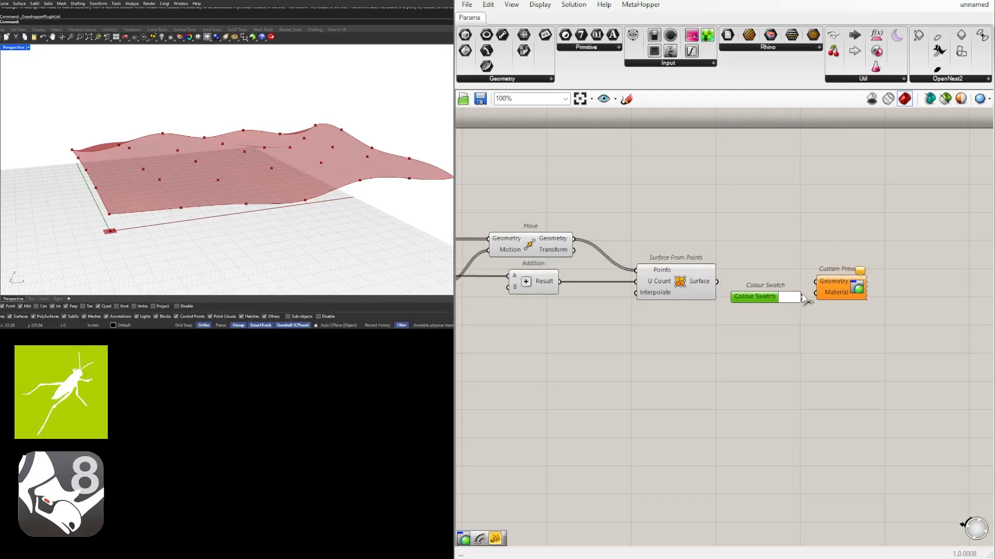
{"action": "mouse_move", "coordinate": [830, 316]}
{"action": "left_mouse_down"}
{"action": "mouse_move", "coordinate": [768, 277]}
{"action": "mouse_move", "coordinate": [777, 330]}
{"action": "mouse_move", "coordinate": [822, 315]}
{"action": "left_mouse_up"}
{"action": "left_click", "coordinate": [779, 301]}
{"action": "left_click_drag", "start_coordinate": [761, 330], "coordinate": [761, 326]}
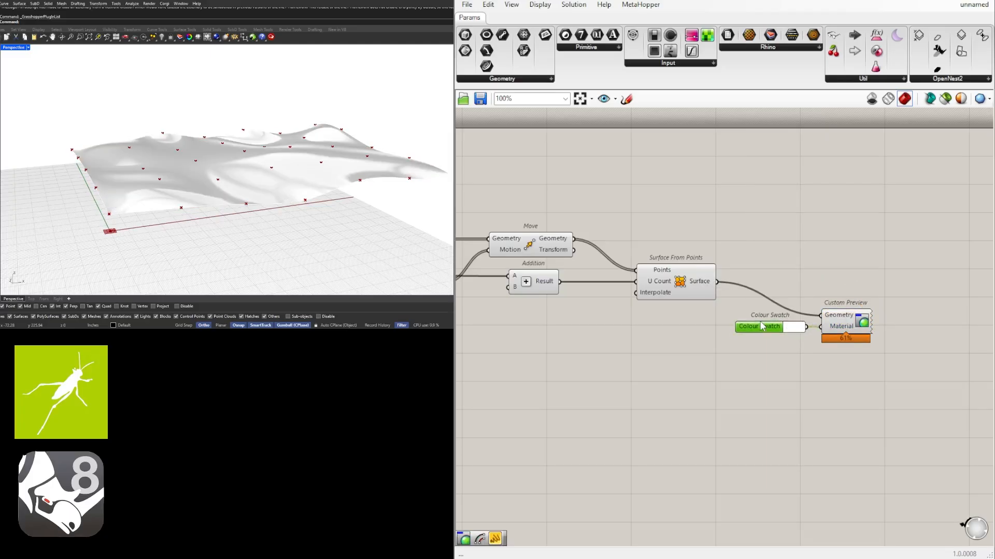
Set the Colour Swatch that feeds the Custom Preview material to orange
{"action": "left_click", "coordinate": [793, 327]}
{"action": "mouse_move", "coordinate": [862, 388]}
{"action": "left_mouse_down"}
{"action": "mouse_move", "coordinate": [847, 364]}
{"action": "mouse_move", "coordinate": [879, 359]}
{"action": "left_mouse_up"}
{"action": "double_click", "coordinate": [819, 449]}
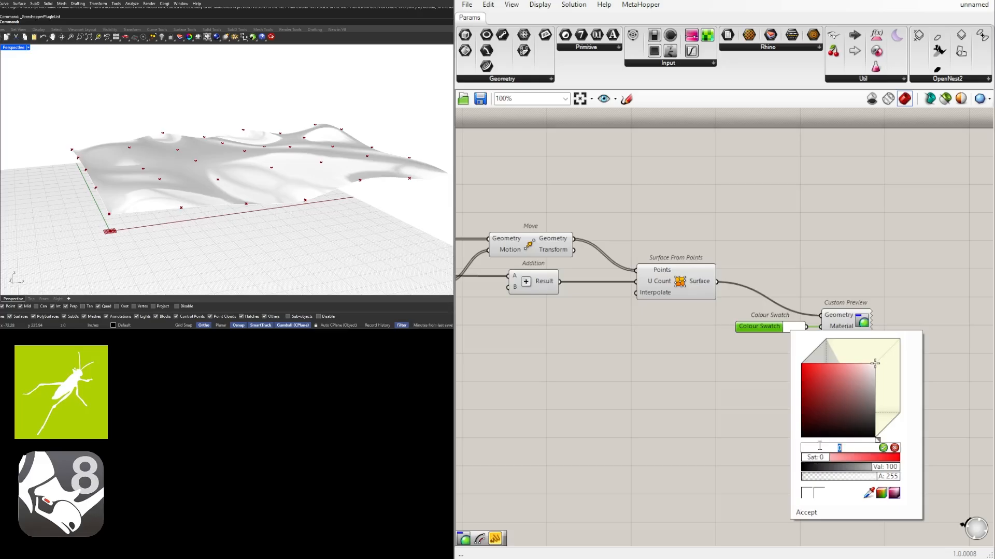
{"action": "key", "text": "Return"}
{"action": "left_click_drag", "start_coordinate": [872, 367], "coordinate": [764, 340]}
{"action": "left_click", "coordinate": [749, 412]}
{"action": "right_click_drag", "start_coordinate": [220, 158], "coordinate": [332, 180]}
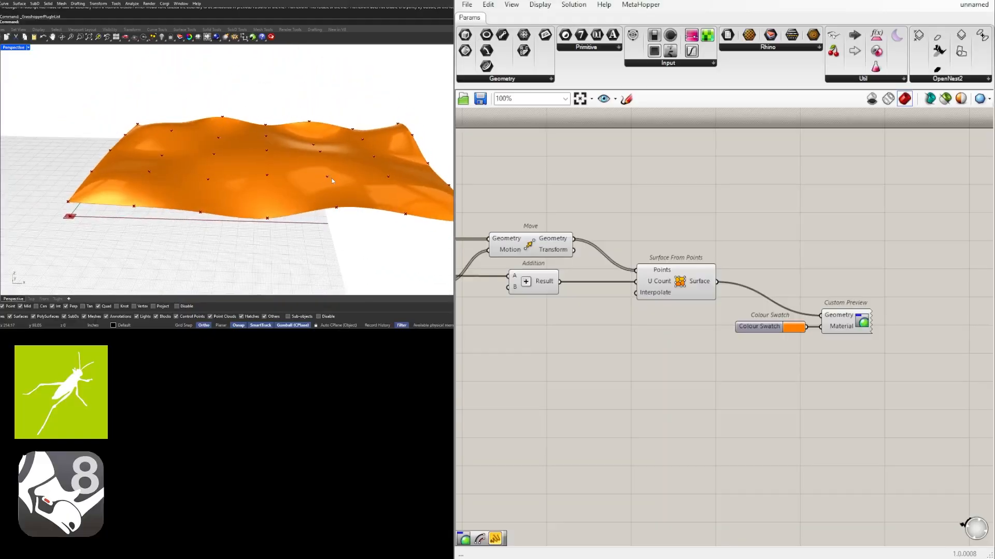
{"action": "right_click_drag", "start_coordinate": [284, 229], "coordinate": [383, 224]}
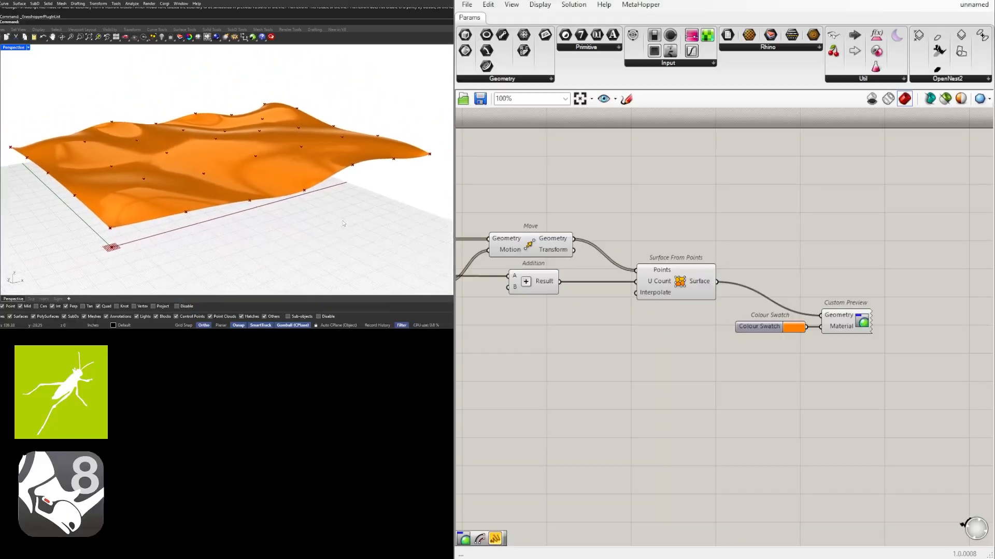
Try out the Seed slider of the Random component, ending at 0
{"action": "right_click_drag", "start_coordinate": [661, 416], "coordinate": [786, 387]}
{"action": "scroll", "coordinate": [786, 386], "scroll_direction": "down", "scroll_amount": 3}
{"action": "right_click_drag", "start_coordinate": [635, 385], "coordinate": [777, 390]}
{"action": "scroll", "coordinate": [626, 355], "scroll_direction": "up", "scroll_amount": 5}
{"action": "mouse_move", "coordinate": [627, 360]}
{"action": "left_mouse_down"}
{"action": "mouse_move", "coordinate": [639, 347]}
{"action": "mouse_move", "coordinate": [683, 344]}
{"action": "mouse_move", "coordinate": [630, 356]}
{"action": "left_mouse_up"}
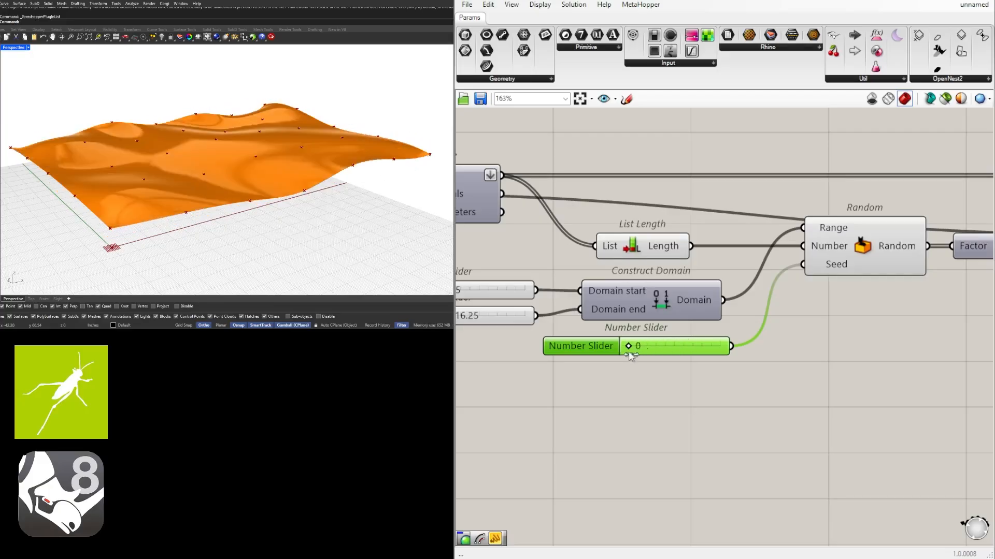
{"action": "mouse_move", "coordinate": [213, 215]}
{"action": "right_mouse_down"}
{"action": "mouse_move", "coordinate": [218, 195]}
{"action": "mouse_move", "coordinate": [225, 202]}
{"action": "mouse_move", "coordinate": [210, 215]}
{"action": "right_mouse_up"}
Reduce the Divide Surface U Count to 2 and lower its V Count as well
{"action": "scroll", "coordinate": [691, 349], "scroll_direction": "down", "scroll_amount": 2}
{"action": "right_click_drag", "start_coordinate": [520, 347], "coordinate": [712, 375]}
{"action": "scroll", "coordinate": [585, 269], "scroll_direction": "up", "scroll_amount": 5}
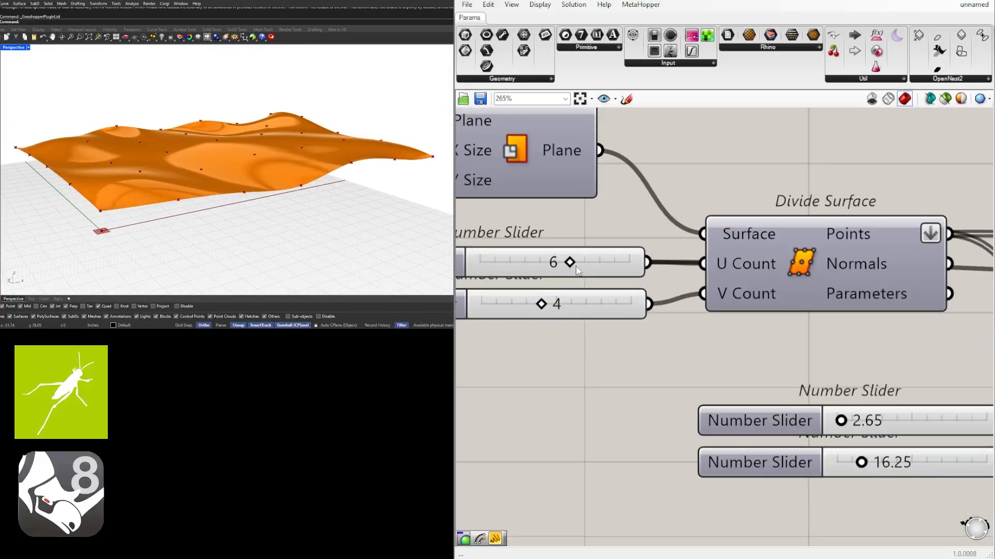
{"action": "right_click_drag", "start_coordinate": [602, 270], "coordinate": [686, 279]}
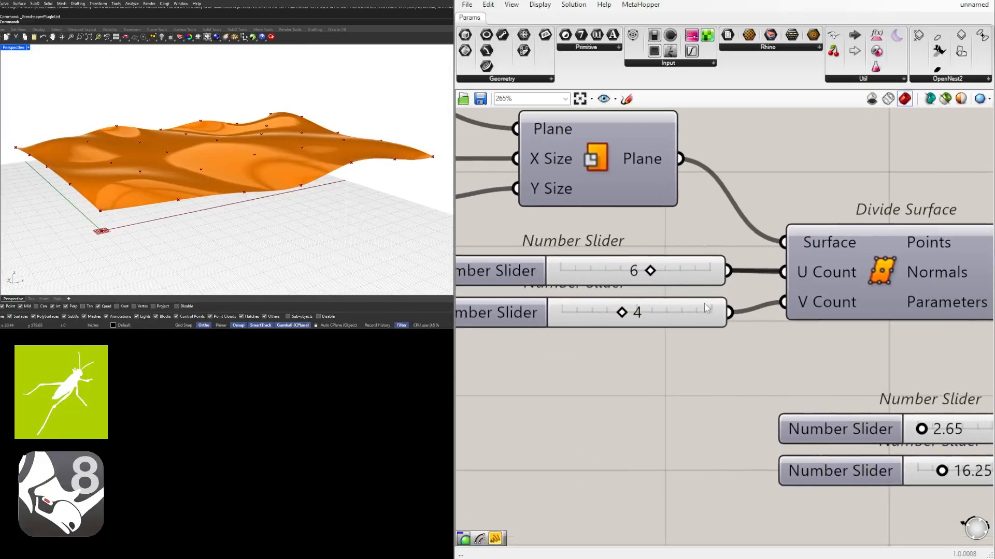
{"action": "left_click_drag", "start_coordinate": [650, 271], "coordinate": [590, 273]}
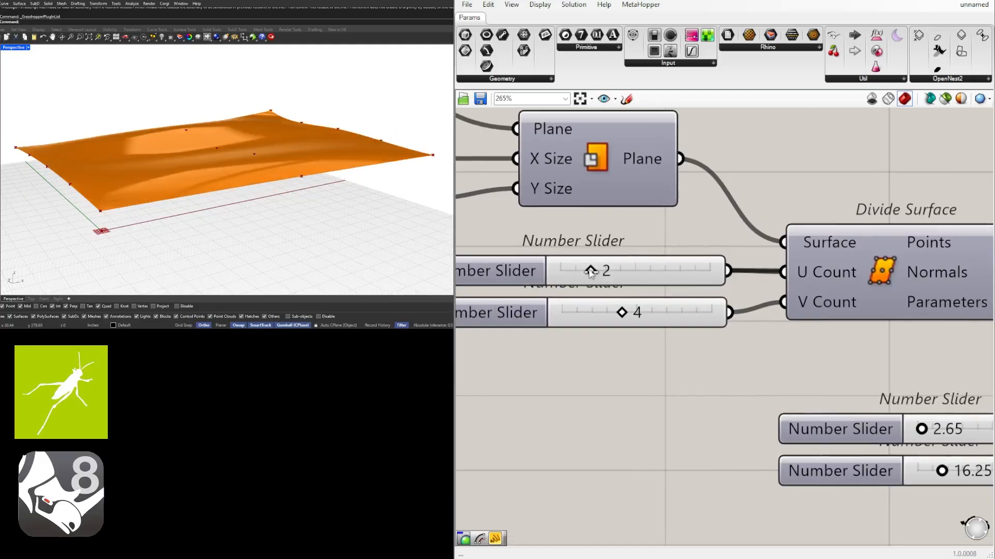
{"action": "left_click_drag", "start_coordinate": [623, 314], "coordinate": [606, 316]}
Raise both the U Count and V Count of Divide Surface to 10
{"action": "right_click_drag", "start_coordinate": [274, 168], "coordinate": [145, 145]}
{"action": "left_click_drag", "start_coordinate": [613, 268], "coordinate": [742, 276]}
{"action": "left_click_drag", "start_coordinate": [608, 315], "coordinate": [711, 313]}
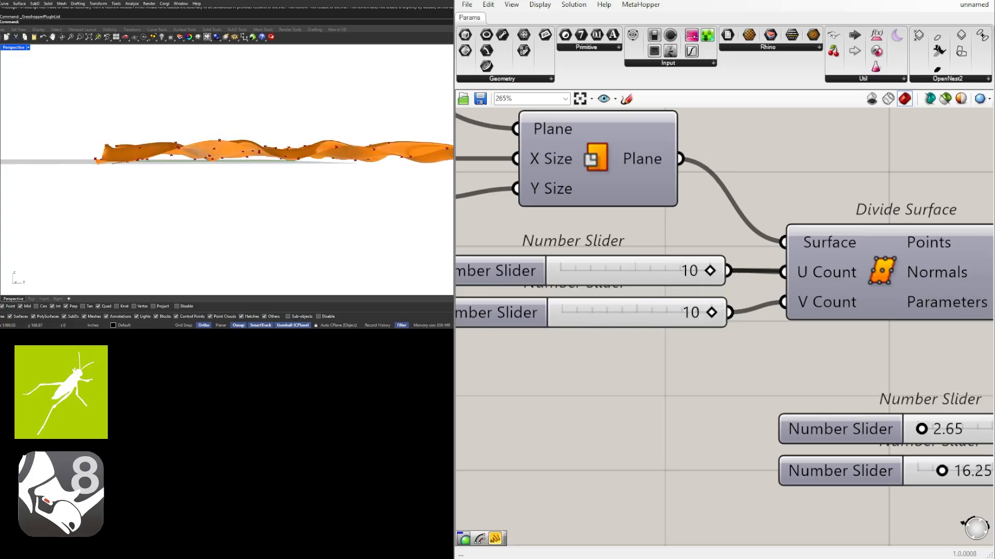
{"action": "mouse_move", "coordinate": [206, 194]}
{"action": "right_mouse_down"}
{"action": "mouse_move", "coordinate": [239, 181]}
{"action": "mouse_move", "coordinate": [223, 209]}
{"action": "right_mouse_up"}
Set the Construct Domain sliders to 0.00 for the domain start and 14.86 for the domain end
{"action": "scroll", "coordinate": [705, 363], "scroll_direction": "down", "scroll_amount": 5}
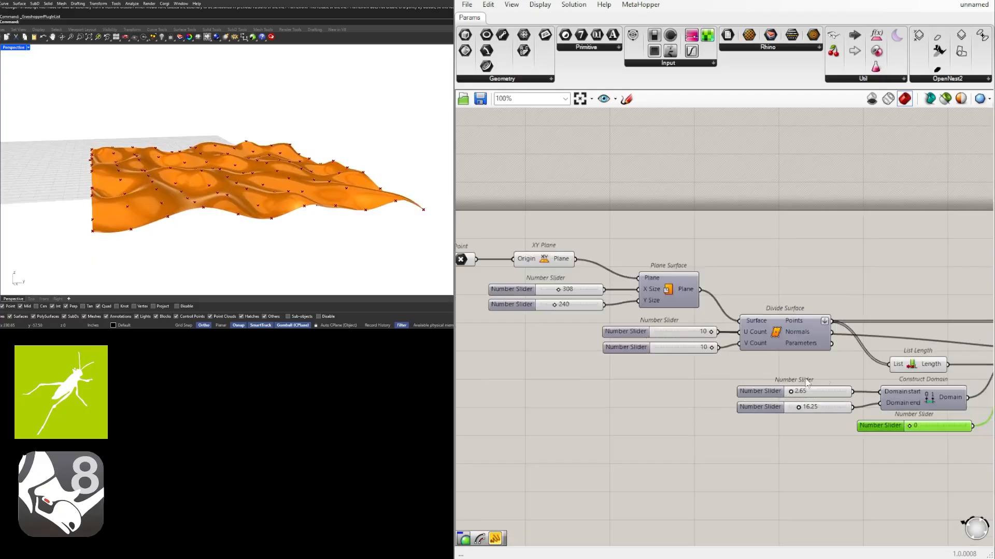
{"action": "scroll", "coordinate": [792, 400], "scroll_direction": "up", "scroll_amount": 5}
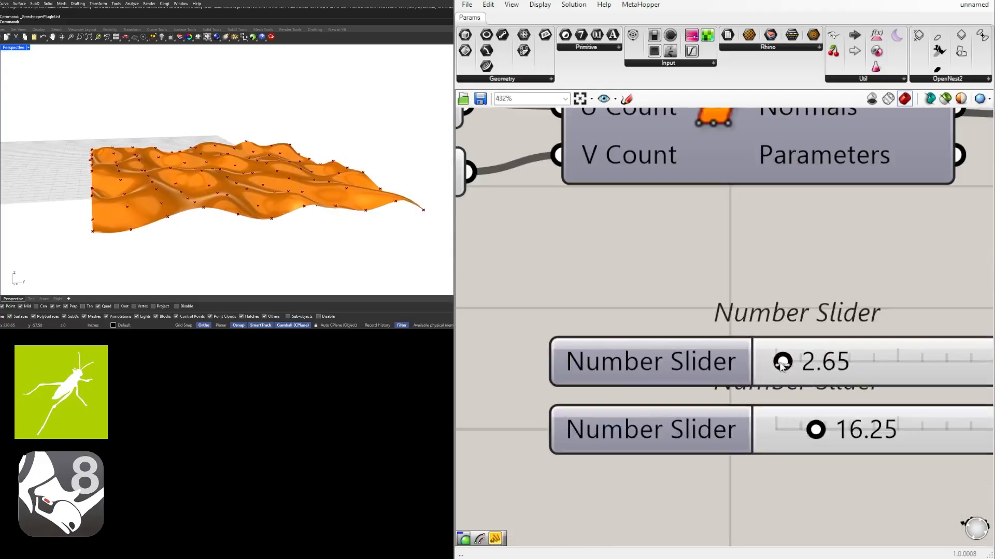
{"action": "left_click_drag", "start_coordinate": [782, 363], "coordinate": [776, 384]}
{"action": "left_click_drag", "start_coordinate": [824, 427], "coordinate": [792, 430]}
{"action": "mouse_move", "coordinate": [776, 361]}
{"action": "left_mouse_down"}
{"action": "mouse_move", "coordinate": [819, 364]}
{"action": "mouse_move", "coordinate": [776, 370]}
{"action": "left_mouse_up"}
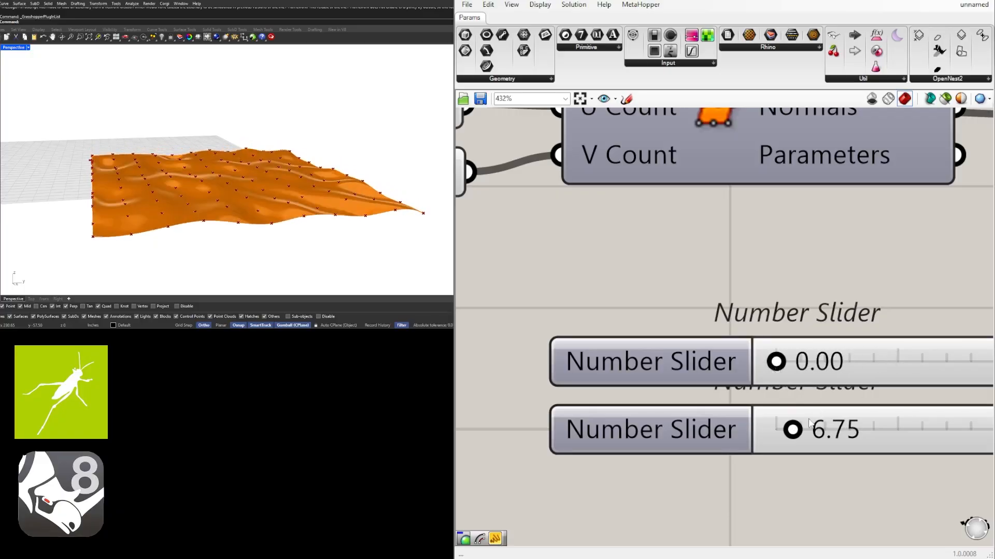
{"action": "left_click_drag", "start_coordinate": [793, 429], "coordinate": [806, 429]}
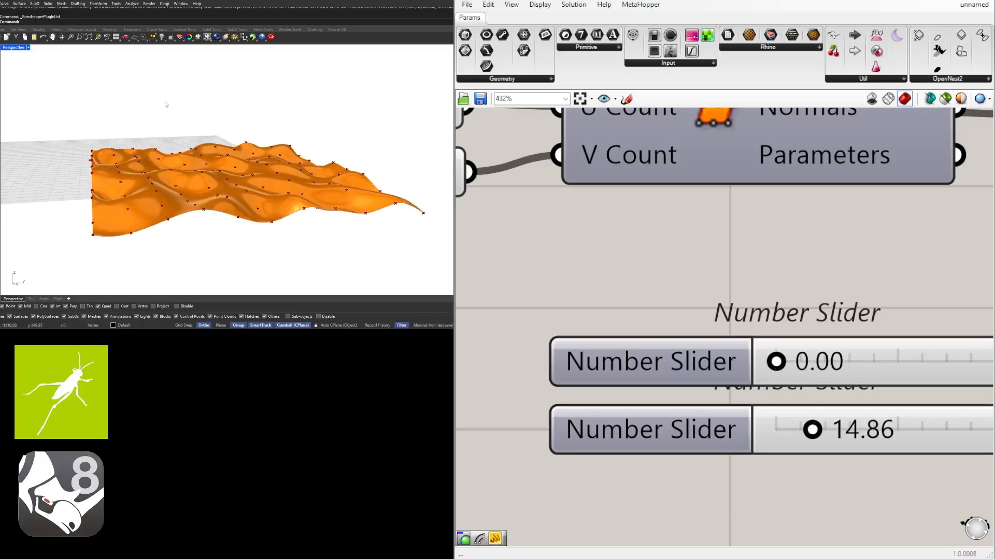
{"action": "mouse_move", "coordinate": [165, 104]}
{"action": "right_mouse_down"}
{"action": "mouse_move", "coordinate": [175, 120]}
{"action": "mouse_move", "coordinate": [168, 132]}
{"action": "right_mouse_up"}
Review the whole definition from the base plane through to the Custom Preview
{"action": "scroll", "coordinate": [605, 293], "scroll_direction": "down", "scroll_amount": 4}
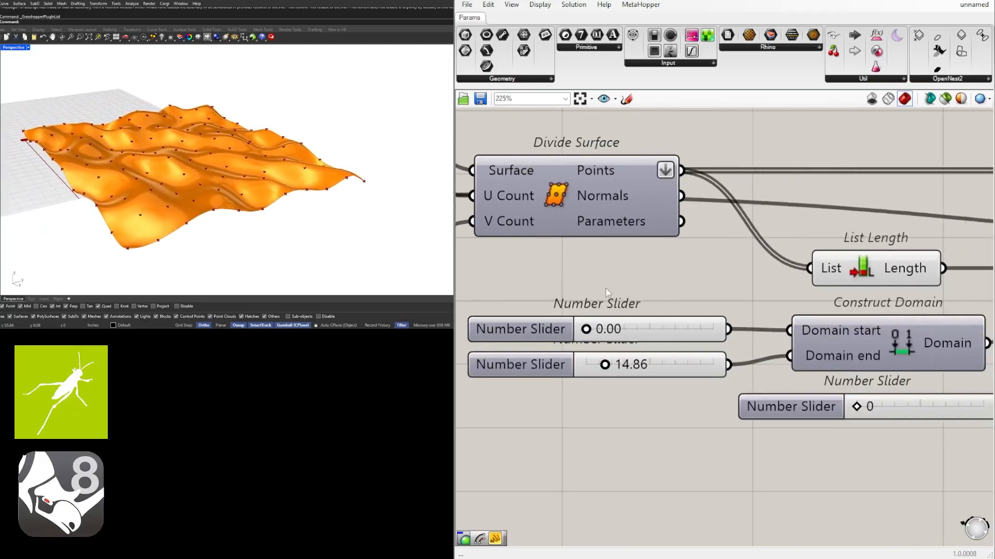
{"action": "scroll", "coordinate": [606, 291], "scroll_direction": "down", "scroll_amount": 5}
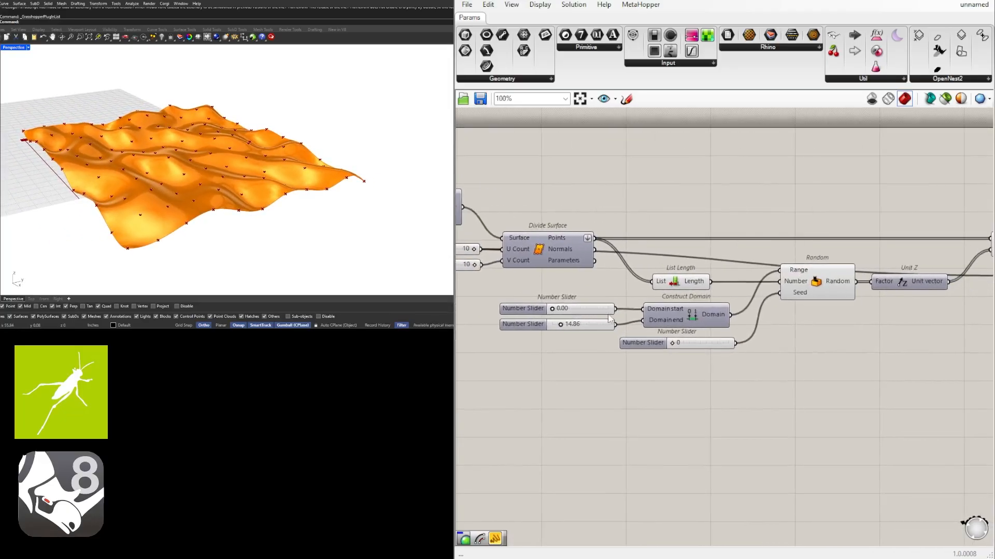
{"action": "right_click_drag", "start_coordinate": [527, 306], "coordinate": [652, 311]}
{"action": "scroll", "coordinate": [766, 314], "scroll_direction": "down", "scroll_amount": 2}
{"action": "right_click_drag", "start_coordinate": [767, 314], "coordinate": [657, 310]}
{"action": "scroll", "coordinate": [780, 314], "scroll_direction": "down", "scroll_amount": 1}
{"action": "scroll", "coordinate": [668, 307], "scroll_direction": "down", "scroll_amount": 2}
{"action": "right_click_drag", "start_coordinate": [732, 300], "coordinate": [754, 296]}
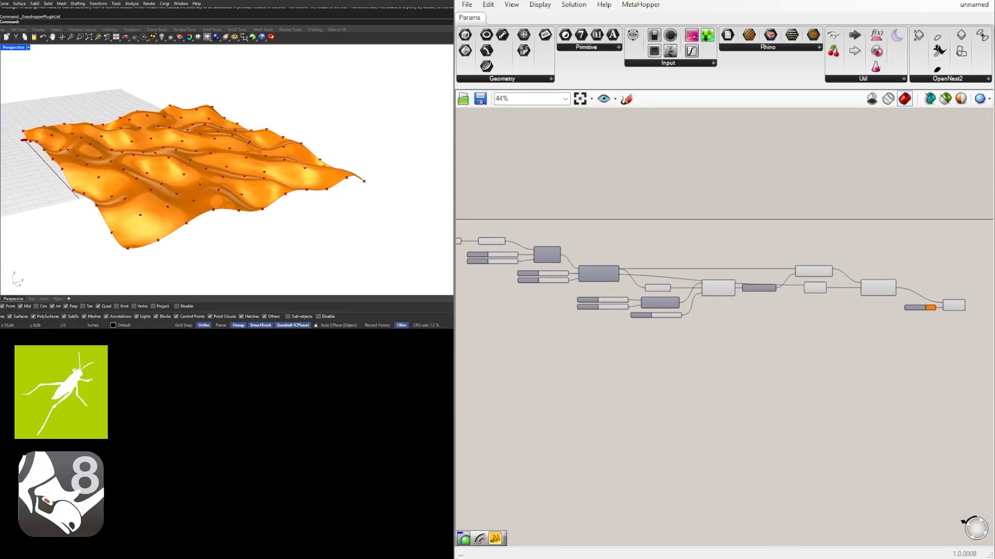
Set the Divide Surface U Count to 5 and V Count to 4, and dismiss the Grasshopper Plug-in List dialog
{"action": "scroll", "coordinate": [519, 284], "scroll_direction": "up", "scroll_amount": 9}
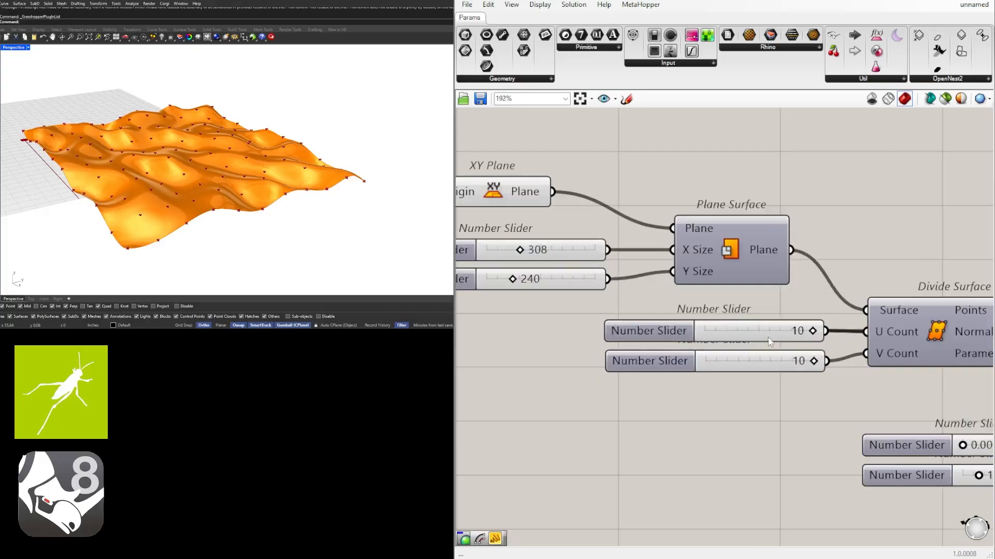
{"action": "scroll", "coordinate": [769, 341], "scroll_direction": "up", "scroll_amount": 4}
{"action": "left_click_drag", "start_coordinate": [837, 323], "coordinate": [757, 339]}
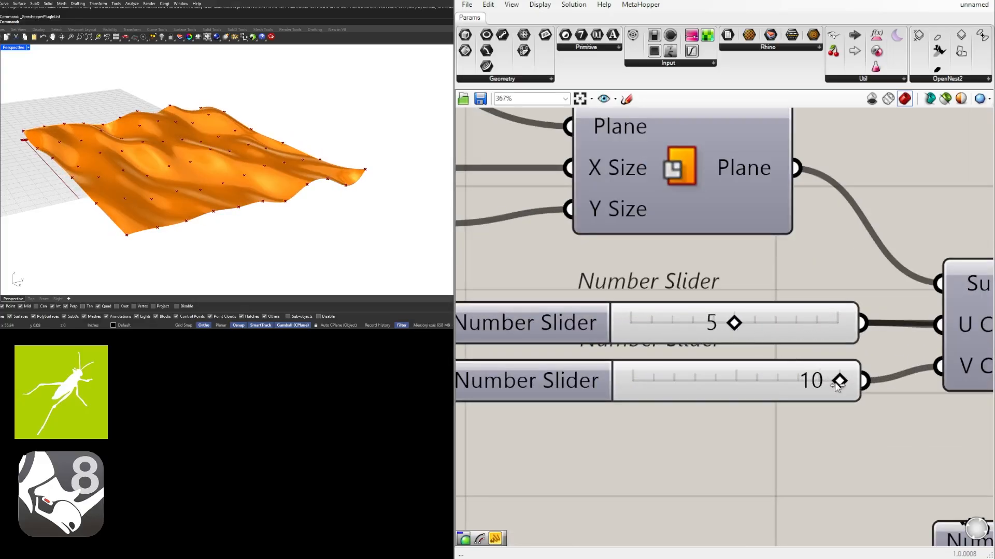
{"action": "left_click_drag", "start_coordinate": [837, 386], "coordinate": [711, 387]}
{"action": "right_click", "coordinate": [354, 211]}
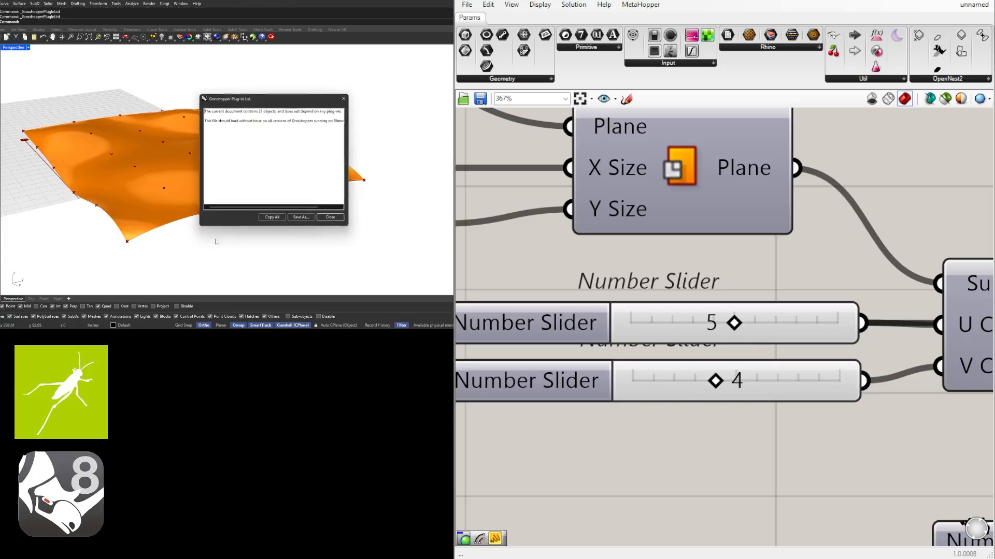
{"action": "left_click", "coordinate": [345, 98]}
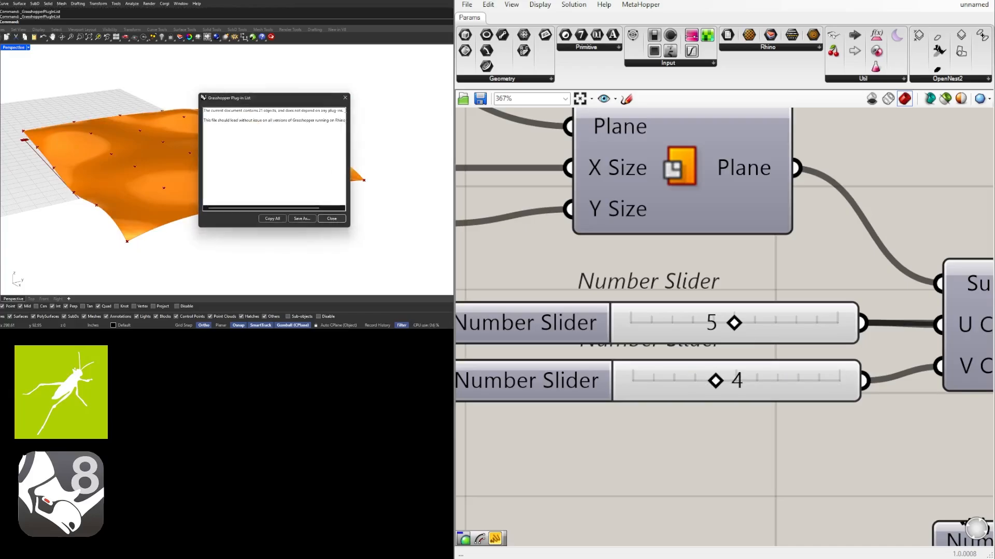
{"action": "mouse_move", "coordinate": [278, 251]}
{"action": "right_mouse_down"}
{"action": "mouse_move", "coordinate": [269, 223]}
{"action": "mouse_move", "coordinate": [258, 222]}
{"action": "mouse_move", "coordinate": [262, 259]}
{"action": "right_mouse_up"}
Set both the U Count and V Count of Divide Surface to exactly 3
{"action": "double_click", "coordinate": [705, 318]}
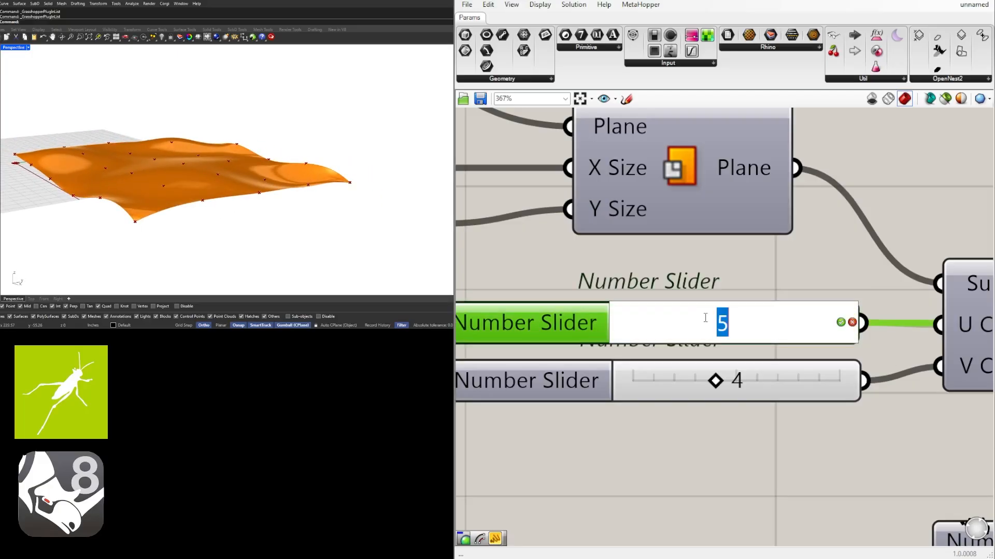
{"action": "key", "text": "Return"}
{"action": "double_click", "coordinate": [725, 378]}
{"action": "type", "text": "3"}
{"action": "key", "text": "Return"}
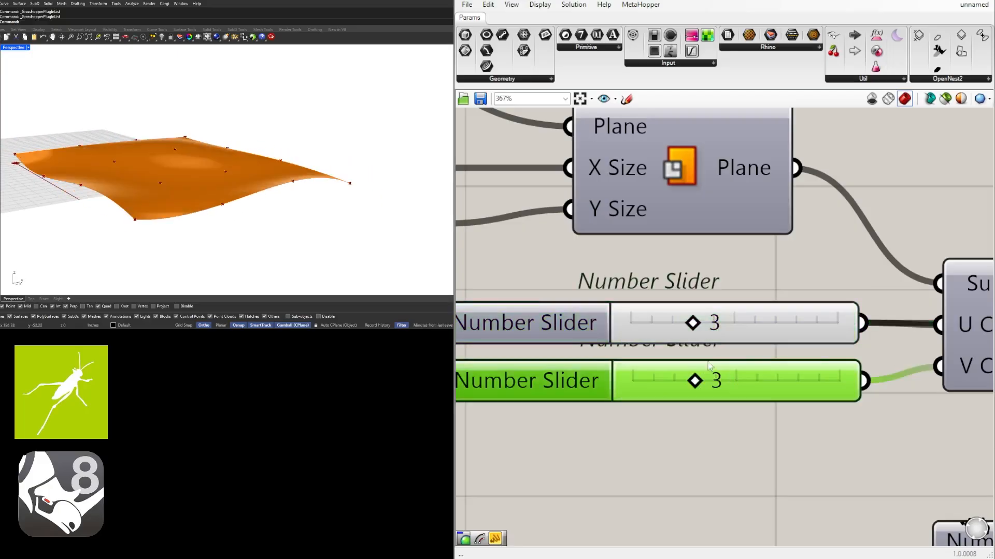
{"action": "left_click", "coordinate": [738, 480]}
Increase the domain end slider of Construct Domain to 28.97 for stronger undulation of the surface
{"action": "scroll", "coordinate": [725, 446], "scroll_direction": "down", "scroll_amount": 4}
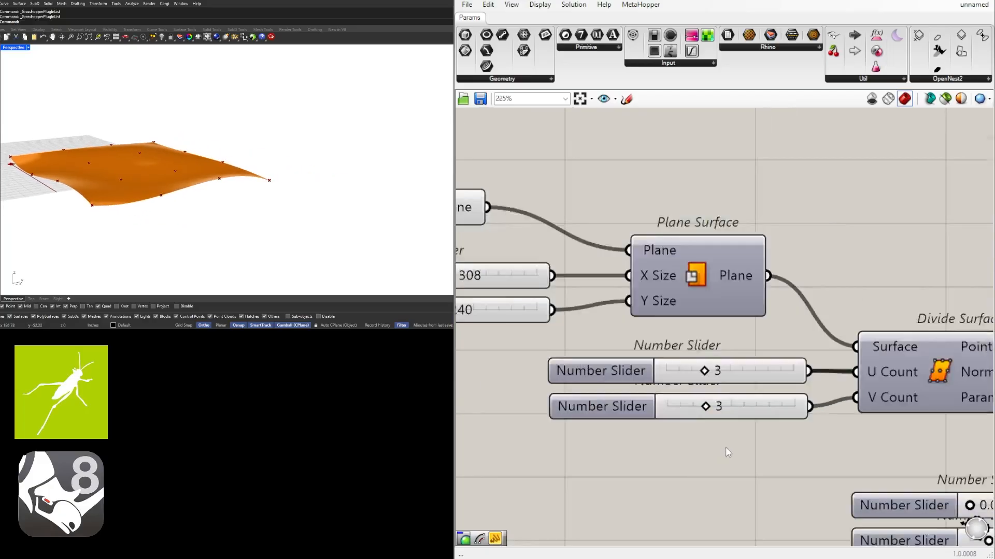
{"action": "right_click_drag", "start_coordinate": [725, 446], "coordinate": [560, 334]}
{"action": "scroll", "coordinate": [749, 412], "scroll_direction": "up", "scroll_amount": 3}
{"action": "left_click_drag", "start_coordinate": [814, 427], "coordinate": [825, 432]}
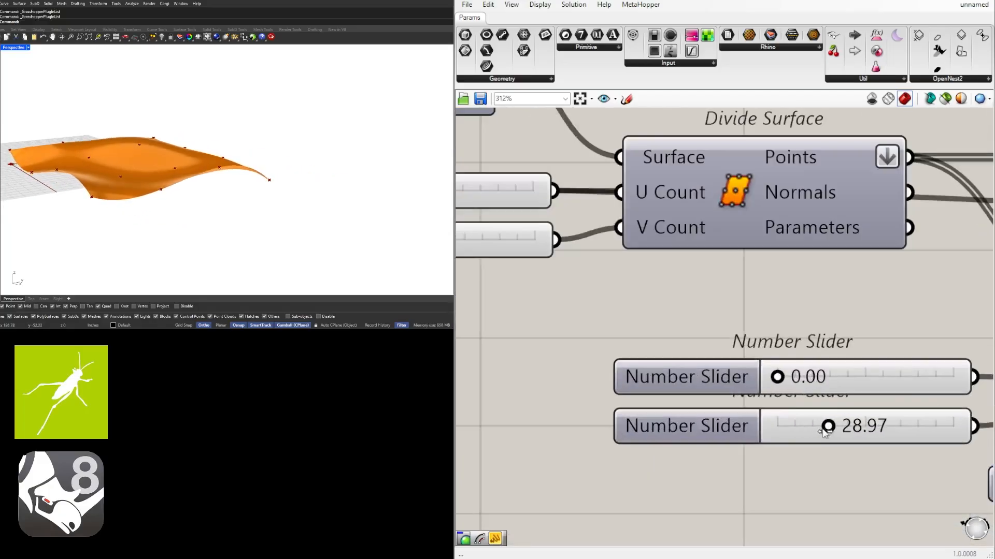
{"action": "right_click_drag", "start_coordinate": [233, 217], "coordinate": [175, 198]}
{"action": "right_click_drag", "start_coordinate": [386, 238], "coordinate": [262, 245]}
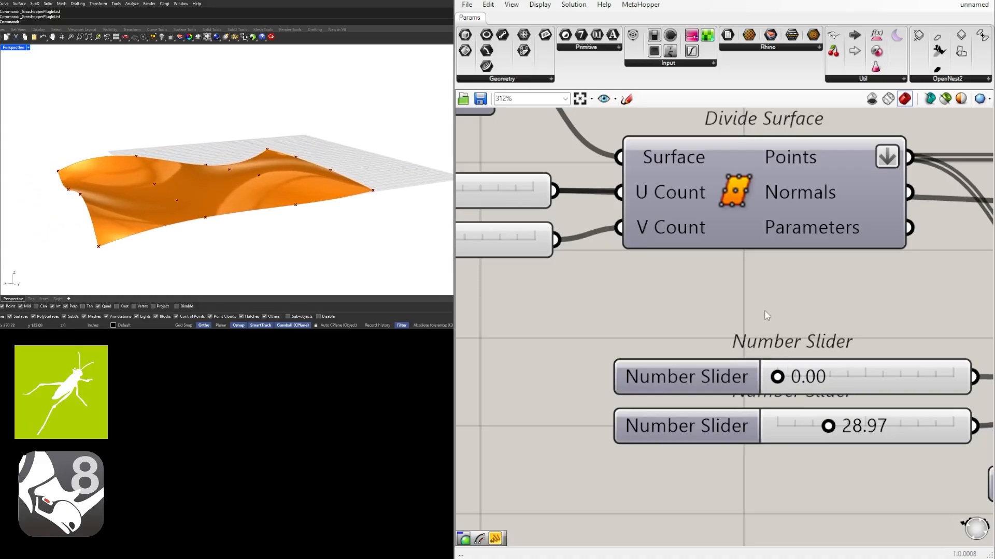
Set the wire display of the Addition component's A input to Hidden
{"action": "scroll", "coordinate": [628, 324], "scroll_direction": "down", "scroll_amount": 9}
{"action": "right_click_drag", "start_coordinate": [912, 363], "coordinate": [492, 362]}
{"action": "scroll", "coordinate": [580, 357], "scroll_direction": "up", "scroll_amount": 2}
{"action": "right_click_drag", "start_coordinate": [581, 356], "coordinate": [702, 316]}
{"action": "scroll", "coordinate": [636, 305], "scroll_direction": "up", "scroll_amount": 3}
{"action": "right_click", "coordinate": [634, 306]}
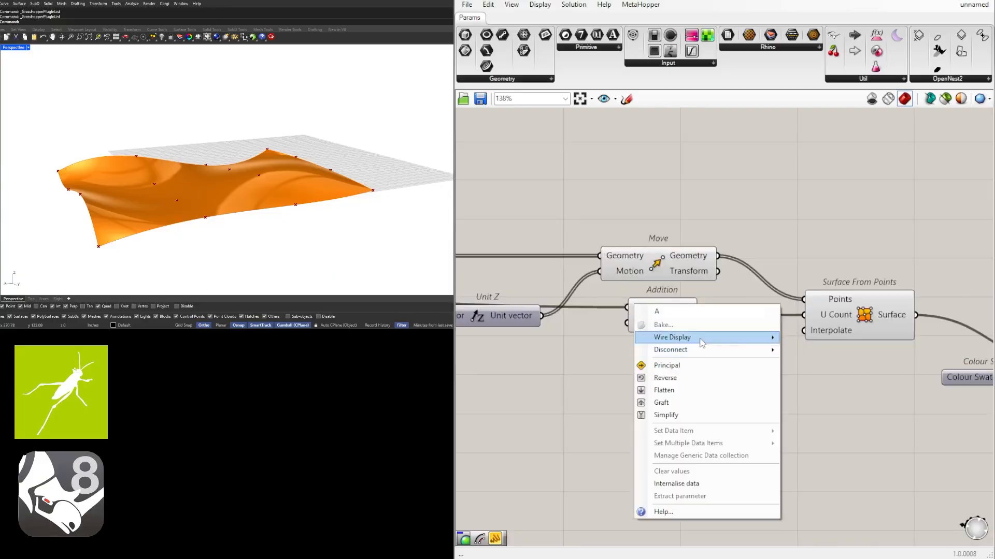
{"action": "mouse_move", "coordinate": [702, 337]}
{"action": "left_click", "coordinate": [809, 362]}
{"action": "scroll", "coordinate": [651, 328], "scroll_direction": "down", "scroll_amount": 6}
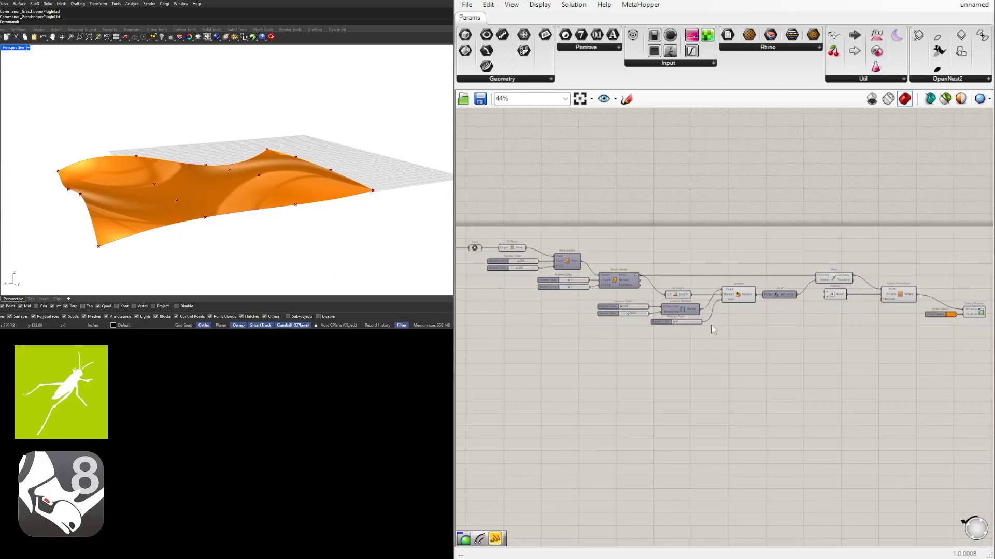
Select the Addition component to trace its hidden wire back to Divide Surface, then clear the selection
{"action": "right_click_drag", "start_coordinate": [783, 272], "coordinate": [581, 271]}
{"action": "scroll", "coordinate": [694, 267], "scroll_direction": "up", "scroll_amount": 3}
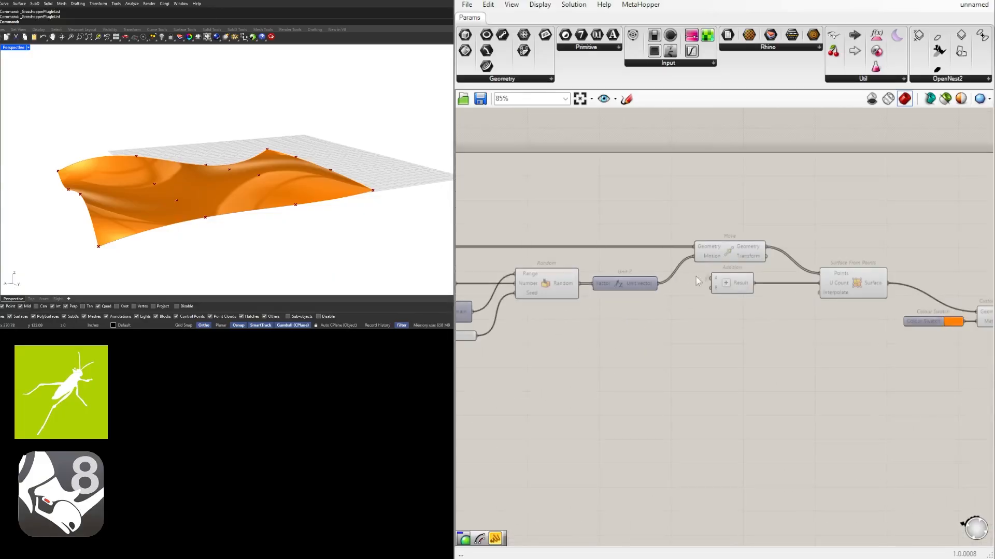
{"action": "left_click", "coordinate": [728, 288]}
{"action": "right_click_drag", "start_coordinate": [518, 309], "coordinate": [677, 263]}
{"action": "scroll", "coordinate": [677, 263], "scroll_direction": "down", "scroll_amount": 2}
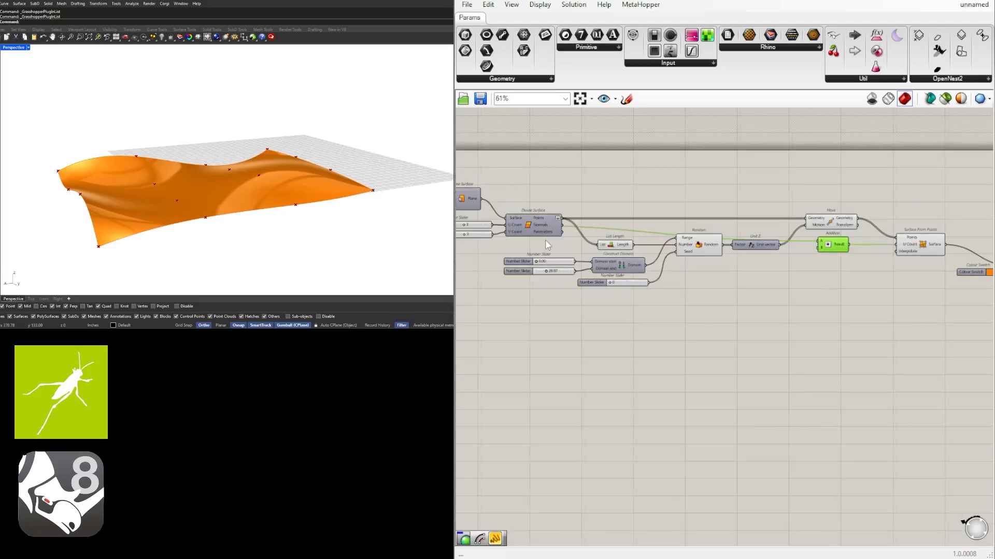
{"action": "right_click_drag", "start_coordinate": [502, 240], "coordinate": [231, 232]}
{"action": "scroll", "coordinate": [528, 225], "scroll_direction": "up", "scroll_amount": 2}
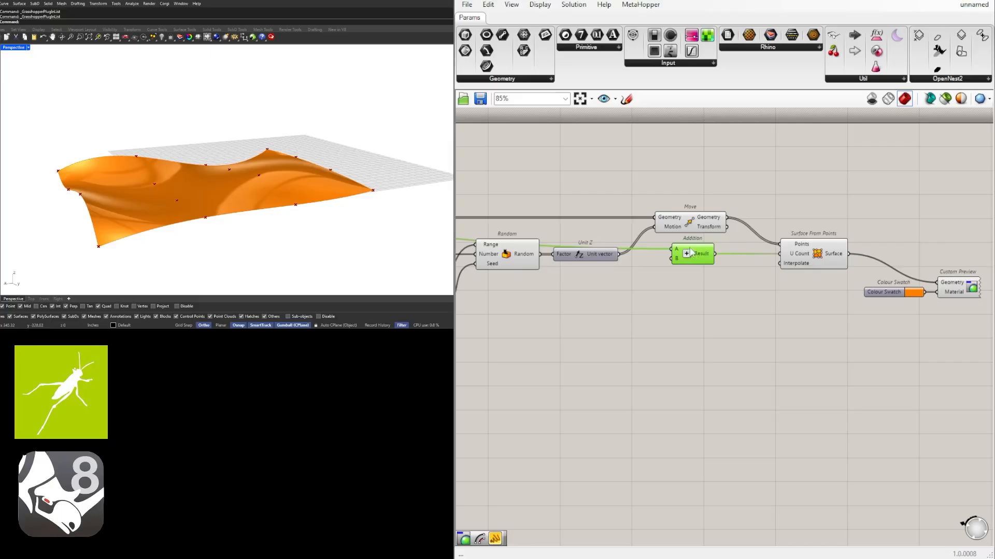
{"action": "right_click_drag", "start_coordinate": [689, 252], "coordinate": [611, 261]}
{"action": "left_click", "coordinate": [733, 325]}
Move the Custom Preview and Colour Swatch well away from Surface From Points and disconnect the surface from the Geometry input
{"action": "left_click_drag", "start_coordinate": [899, 326], "coordinate": [805, 286]}
{"action": "right_click_drag", "start_coordinate": [871, 307], "coordinate": [596, 318]}
{"action": "scroll", "coordinate": [626, 303], "scroll_direction": "down", "scroll_amount": 1}
{"action": "left_click_drag", "start_coordinate": [613, 304], "coordinate": [517, 280]}
{"action": "left_click", "coordinate": [903, 299]}
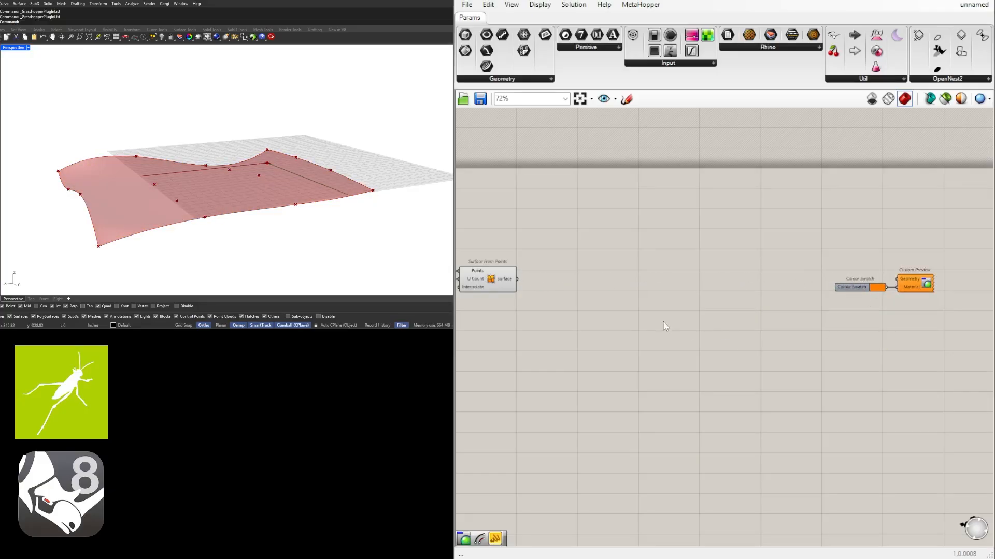
Add a Triangle Panels B component to the right of Surface From Points
{"action": "scroll", "coordinate": [538, 290], "scroll_direction": "up", "scroll_amount": 3}
{"action": "left_click", "coordinate": [555, 291]}
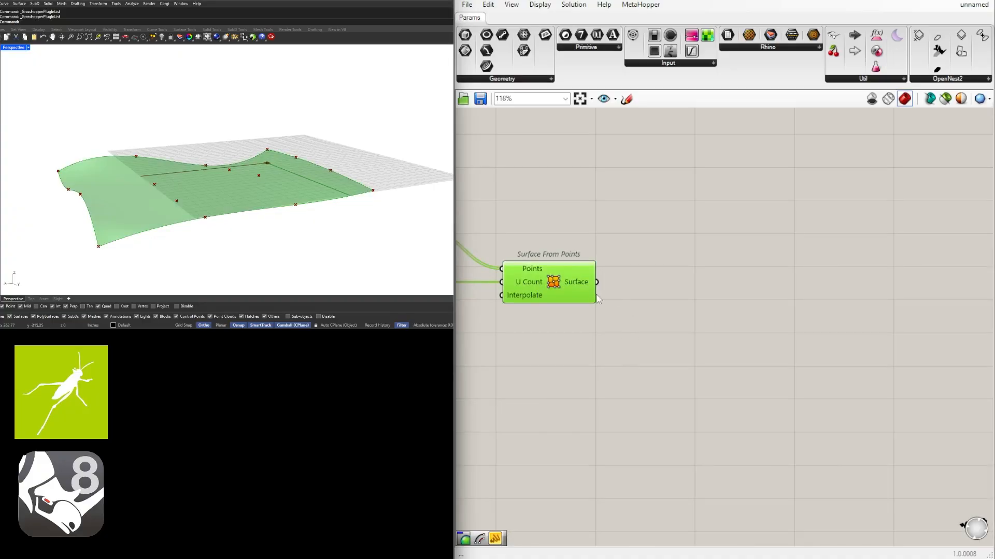
{"action": "left_click", "coordinate": [739, 306]}
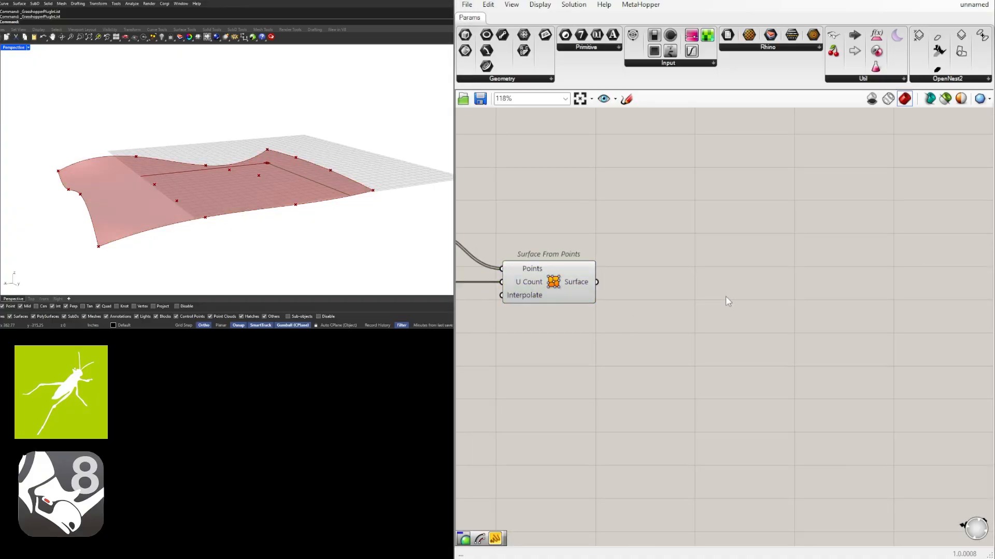
{"action": "double_click", "coordinate": [726, 301]}
{"action": "type", "text": "lu"}
{"action": "key", "text": "BackSpace"}
{"action": "key", "text": "BackSpace"}
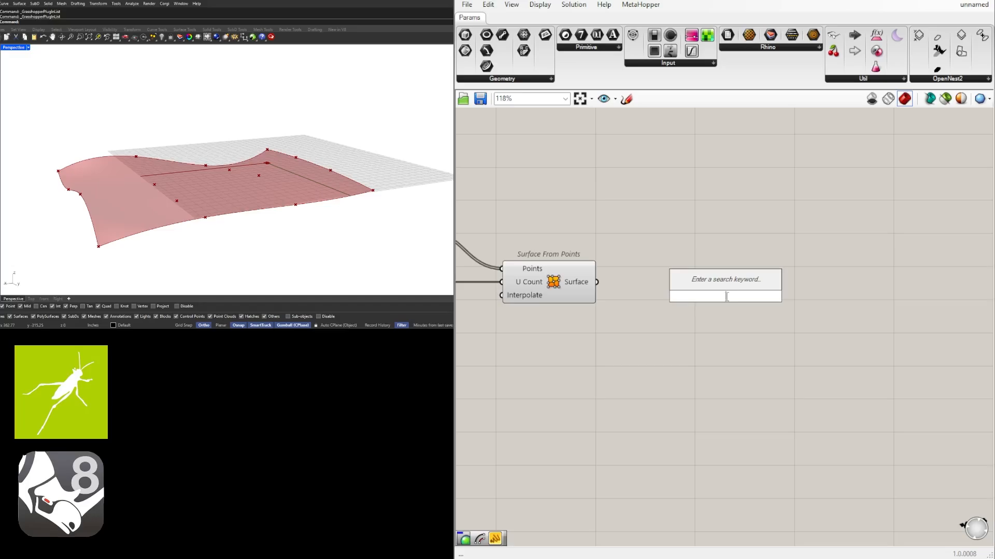
{"action": "type", "text": "tria"}
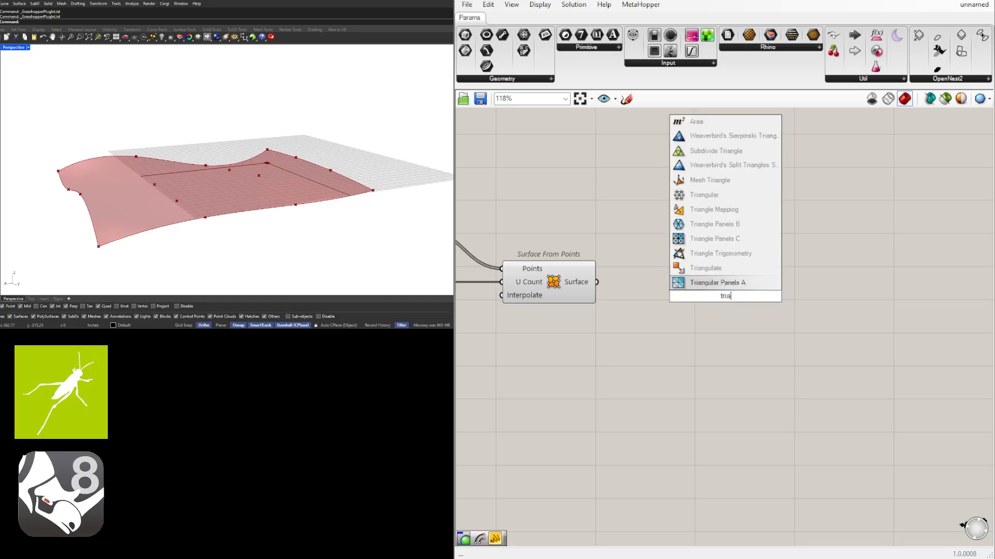
{"action": "type", "text": "ngu"}
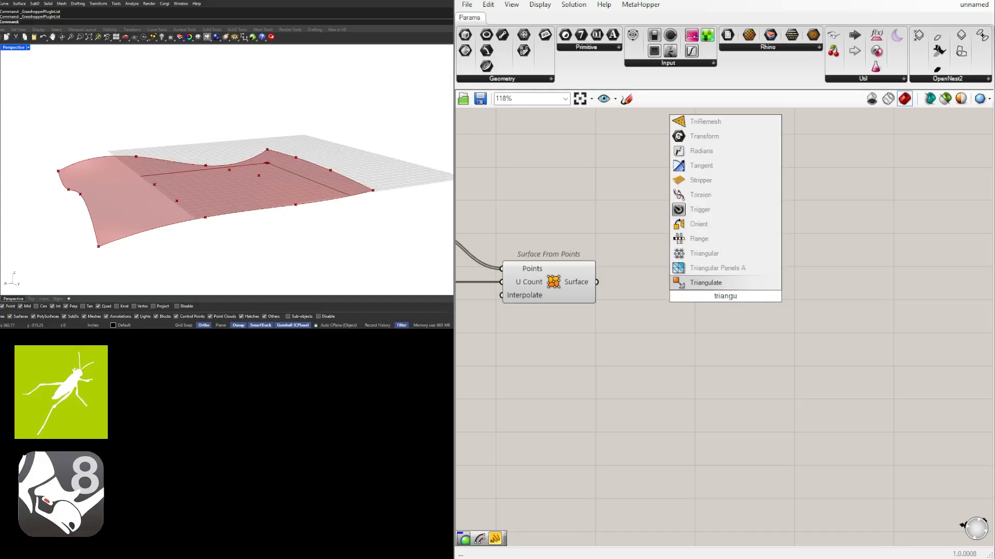
{"action": "key", "text": "BackSpace"}
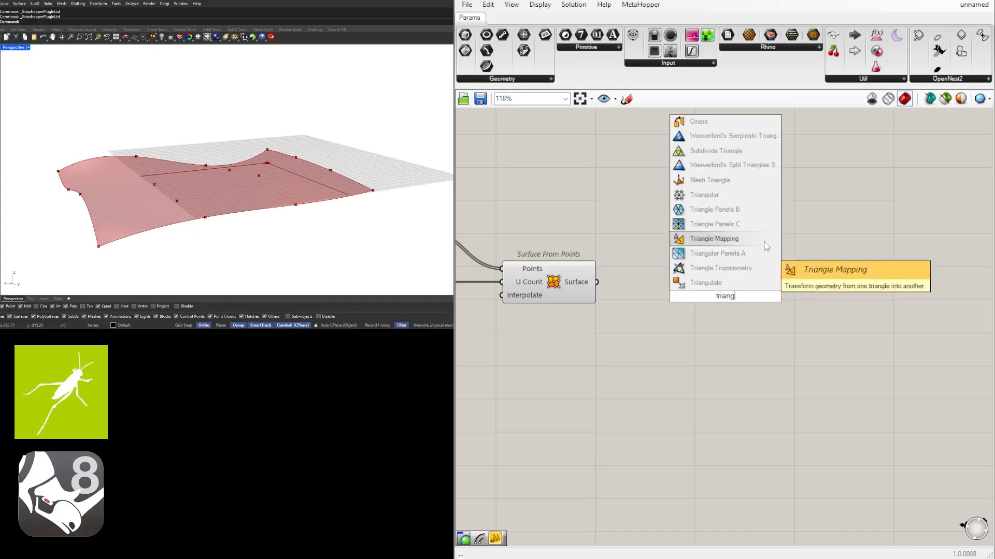
{"action": "left_click", "coordinate": [722, 213]}
{"action": "left_click_drag", "start_coordinate": [723, 278], "coordinate": [752, 296]}
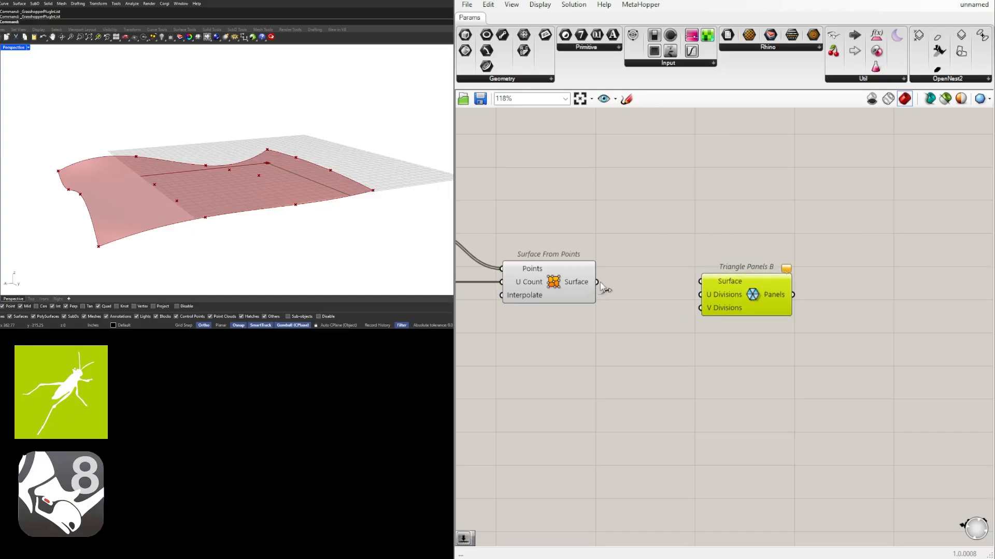
Connect the Surface output of Surface From Points to the Surface input of Triangle Panels B and reposition the panel component
{"action": "left_click_drag", "start_coordinate": [600, 288], "coordinate": [746, 327]}
{"action": "left_click", "coordinate": [741, 396]}
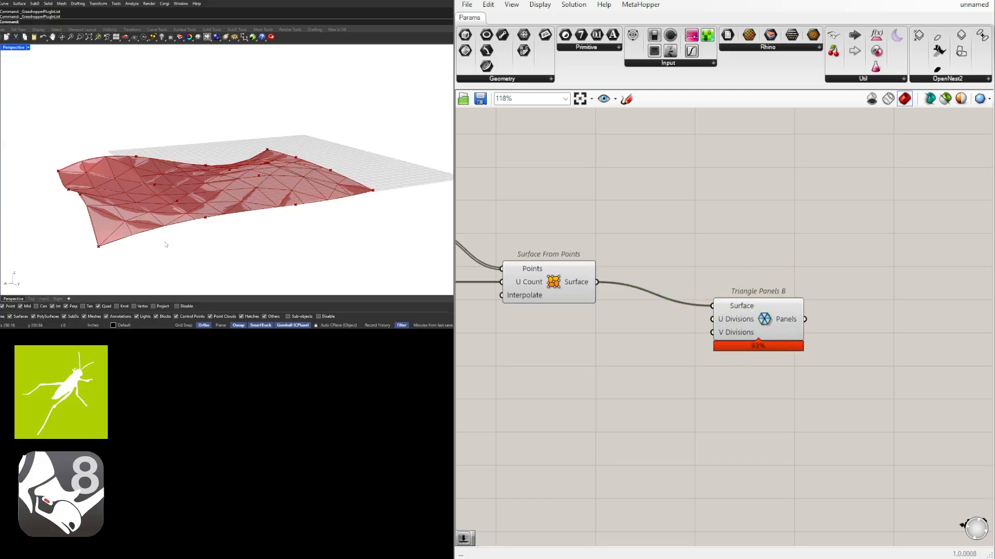
{"action": "right_click_drag", "start_coordinate": [165, 244], "coordinate": [137, 231]}
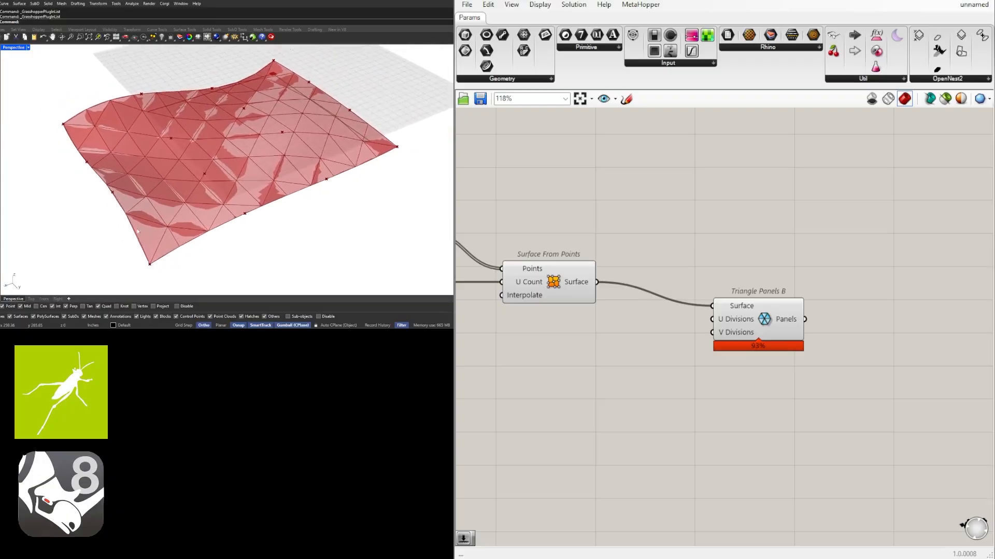
{"action": "left_click_drag", "start_coordinate": [778, 316], "coordinate": [761, 326]}
Add two number sliders set to 10 and connect them to the U Divisions and V Divisions inputs of Triangle Panels B
{"action": "double_click", "coordinate": [582, 345]}
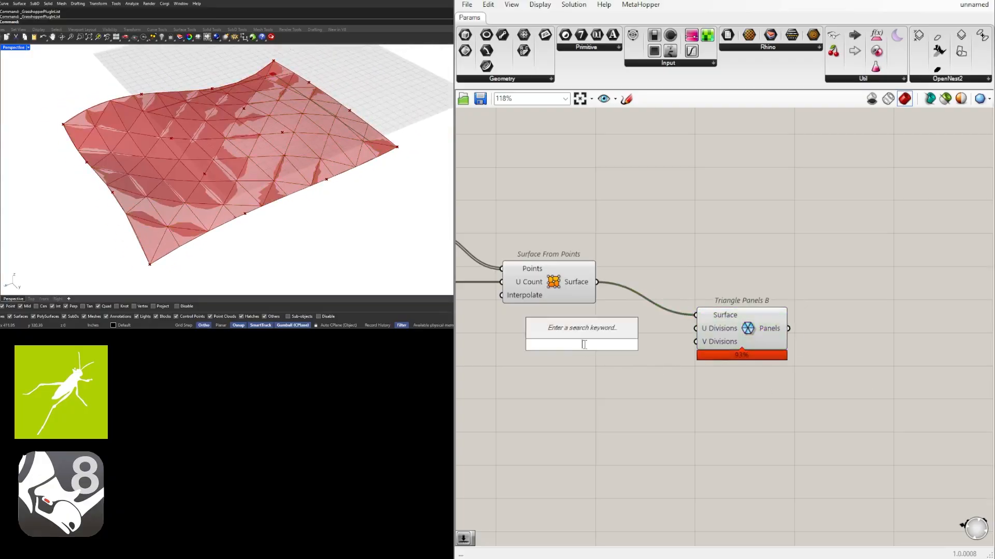
{"action": "type", "text": "5"}
{"action": "key", "text": "Return"}
{"action": "left_click_drag", "start_coordinate": [619, 347], "coordinate": [679, 339]}
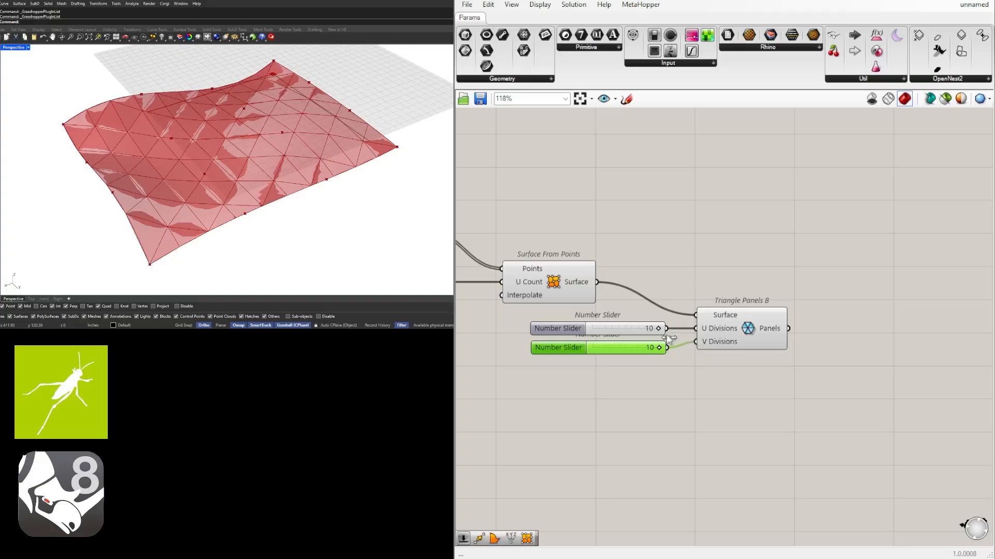
{"action": "left_click", "coordinate": [689, 275]}
Turn off the preview of Surface From Points and inspect the triangular panels in the Rhino viewport
{"action": "left_click", "coordinate": [553, 282]}
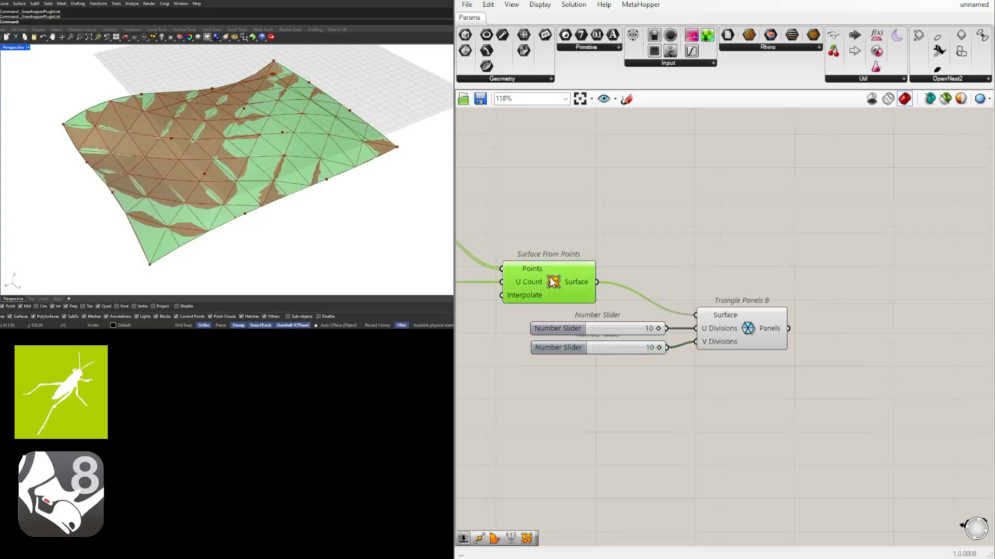
{"action": "scroll", "coordinate": [552, 282], "scroll_direction": "up", "scroll_amount": 2}
{"action": "key", "text": "space"}
{"action": "left_click", "coordinate": [586, 242]}
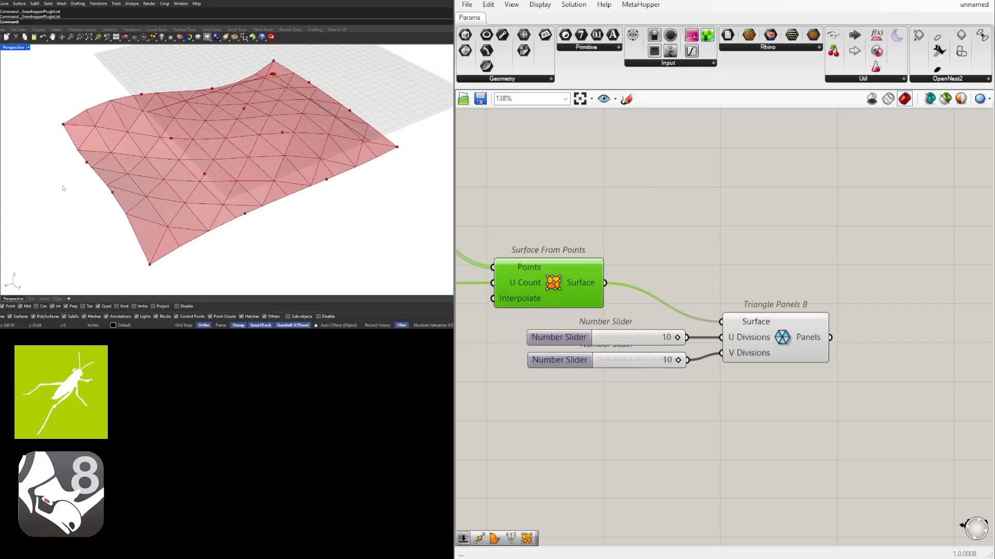
{"action": "right_click_drag", "start_coordinate": [62, 188], "coordinate": [89, 183]}
{"action": "right_click_drag", "start_coordinate": [89, 181], "coordinate": [89, 182]}
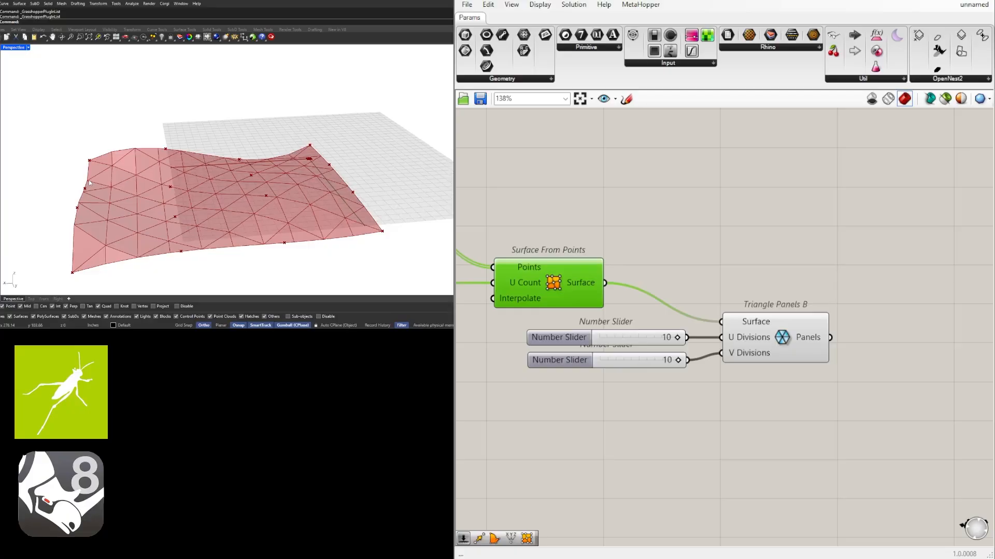
Move Triangle Panels B and its two division sliders slightly down on the canvas
{"action": "left_click_drag", "start_coordinate": [834, 405], "coordinate": [638, 274]}
{"action": "left_click_drag", "start_coordinate": [745, 328], "coordinate": [745, 338]}
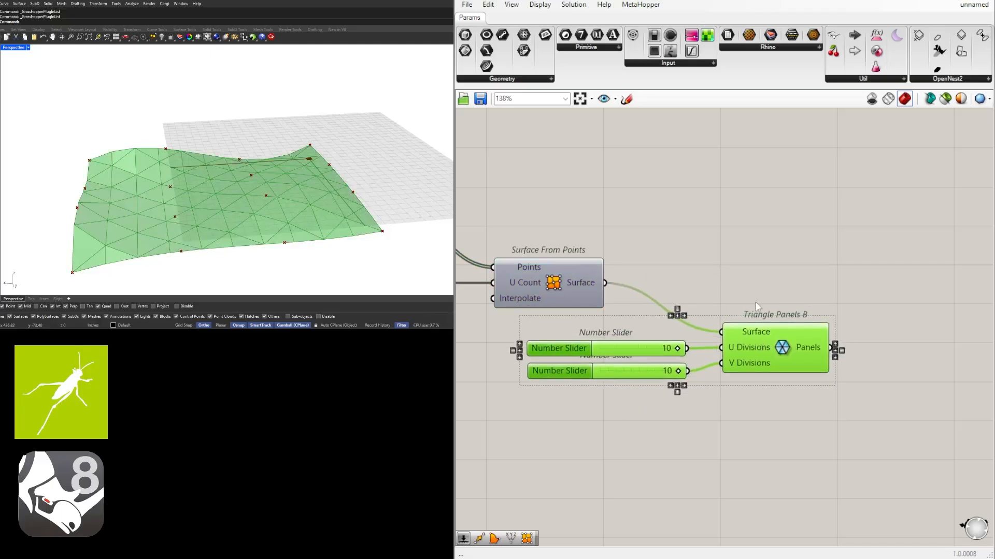
{"action": "left_click", "coordinate": [756, 301]}
{"action": "left_click", "coordinate": [652, 374]}
{"action": "right_click_drag", "start_coordinate": [757, 421], "coordinate": [722, 427]}
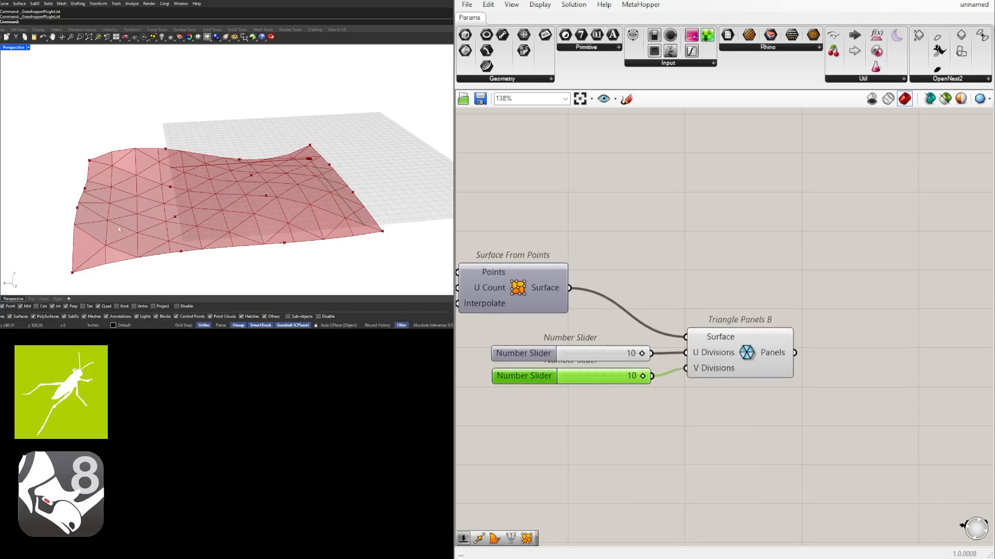
Add an Offset on Srf component and place it well to the right of Triangle Panels B
{"action": "right_click_drag", "start_coordinate": [780, 413], "coordinate": [629, 418]}
{"action": "left_click", "coordinate": [629, 370]}
{"action": "right_click_drag", "start_coordinate": [707, 367], "coordinate": [758, 348]}
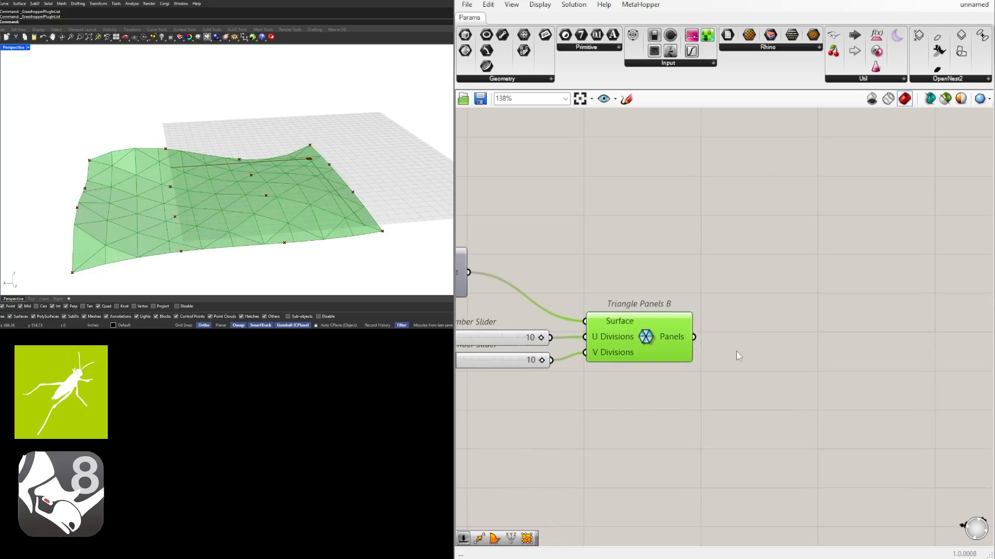
{"action": "double_click", "coordinate": [747, 359]}
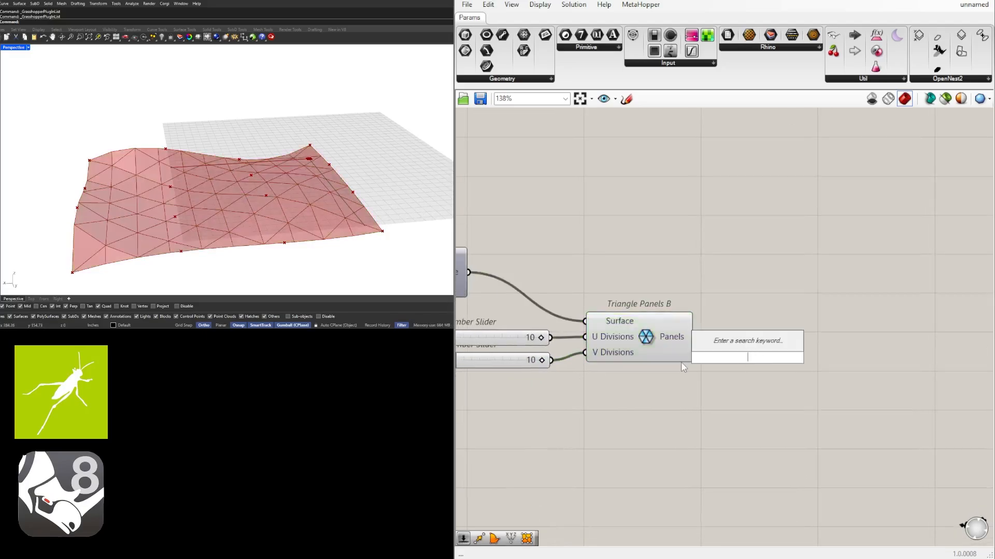
{"action": "type", "text": "offset"}
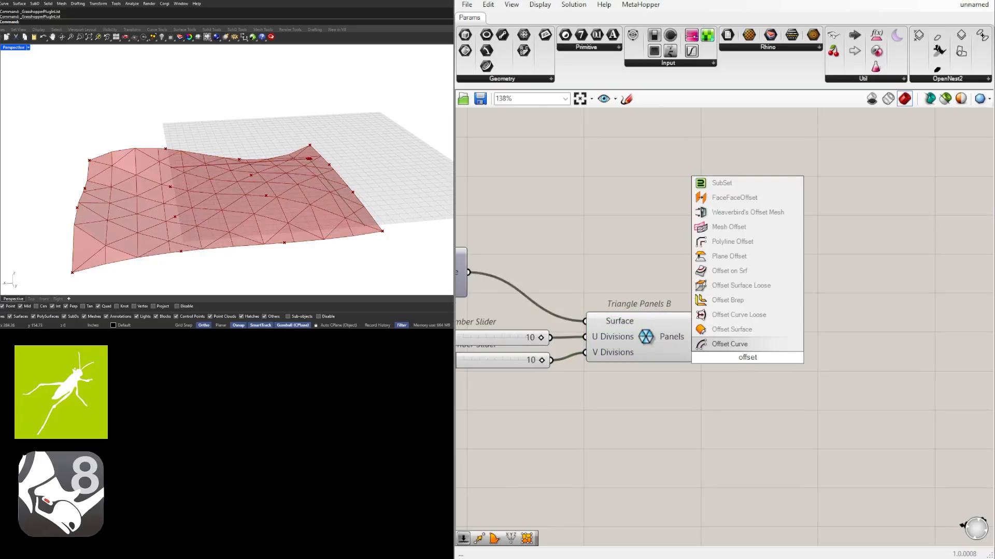
{"action": "left_click", "coordinate": [746, 272]}
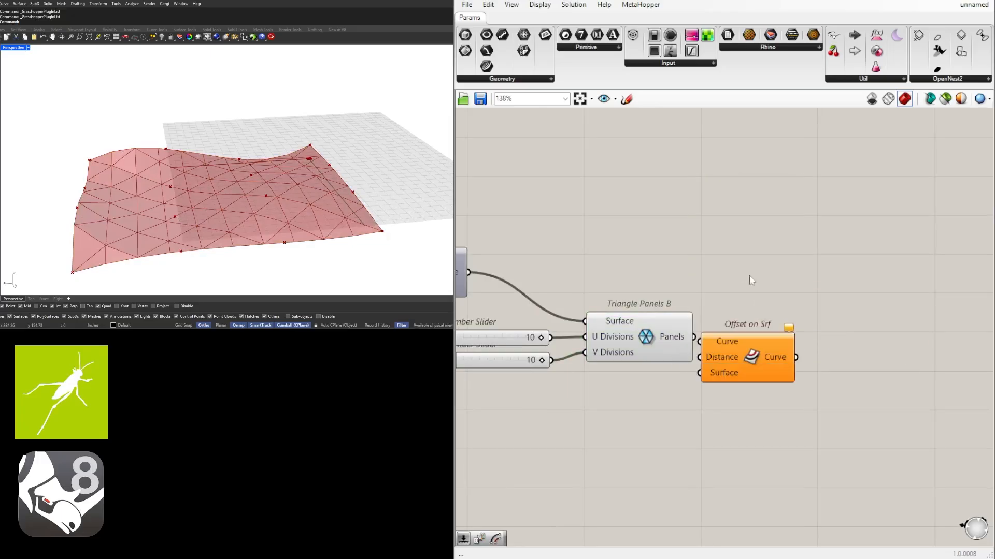
{"action": "right_click_drag", "start_coordinate": [749, 275], "coordinate": [647, 286]}
{"action": "left_click_drag", "start_coordinate": [673, 363], "coordinate": [814, 369]}
{"action": "left_click", "coordinate": [698, 414]}
Connect the Panels output of Triangle Panels B to the Curve and Surface inputs of Offset on Srf
{"action": "left_click_drag", "start_coordinate": [591, 349], "coordinate": [742, 350]}
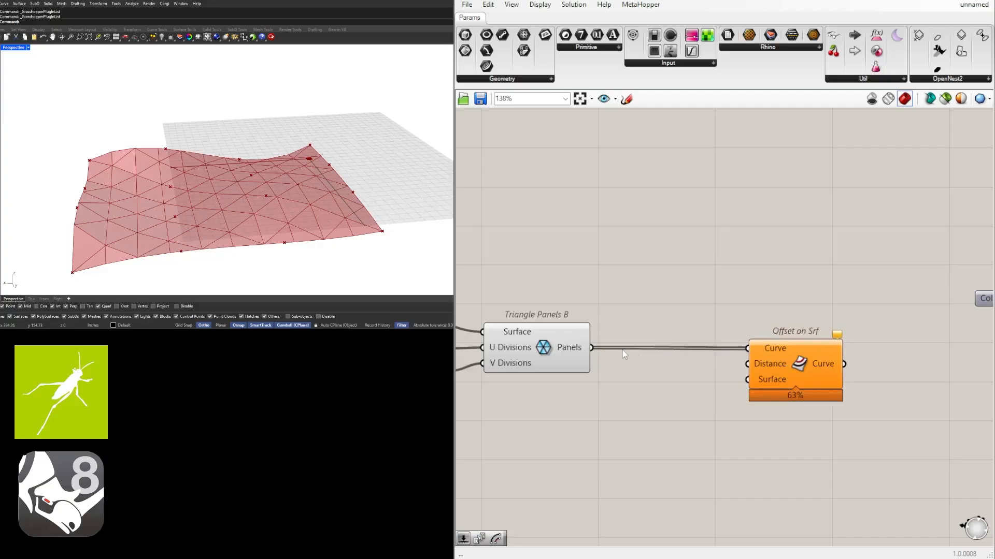
{"action": "left_click_drag", "start_coordinate": [591, 353], "coordinate": [751, 384]}
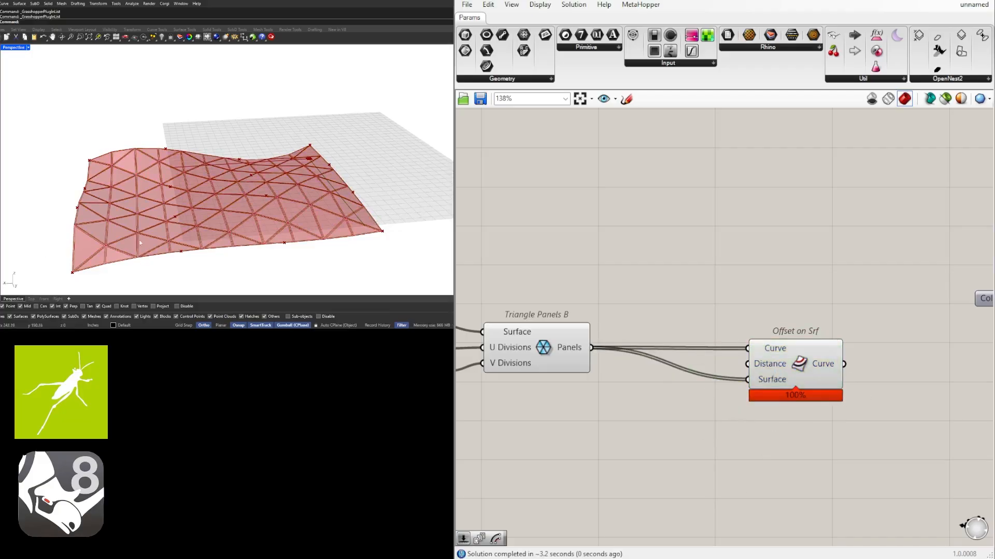
{"action": "scroll", "coordinate": [140, 242], "scroll_direction": "up", "scroll_amount": 5}
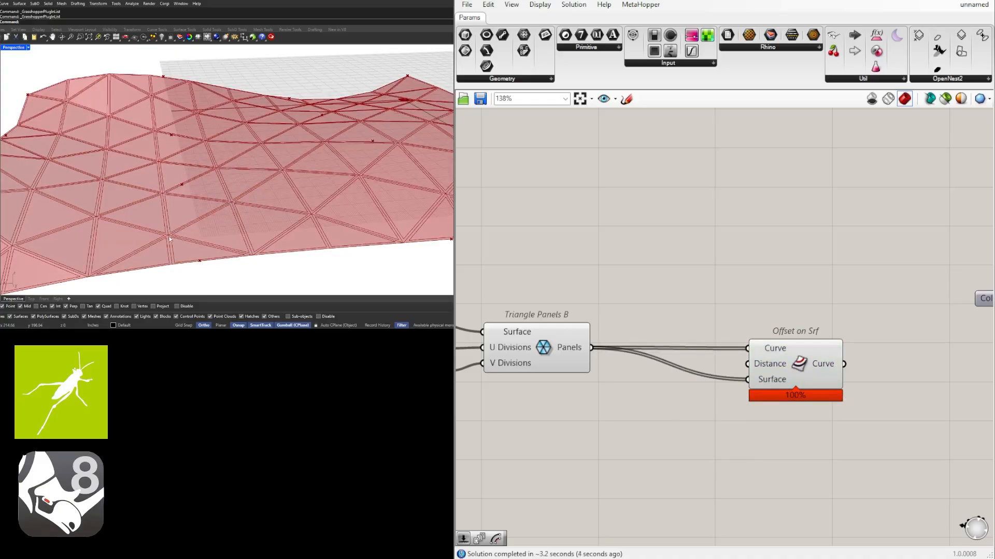
{"action": "left_click_drag", "start_coordinate": [792, 355], "coordinate": [806, 359]}
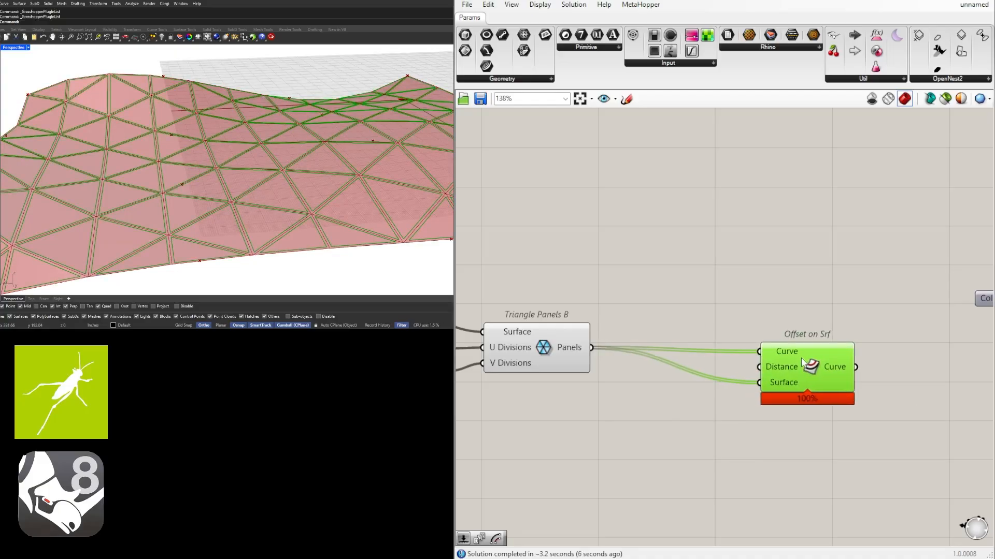
Add a 1.500 number slider below the panel wires and connect it to the Distance input of Offset on Srf
{"action": "left_click", "coordinate": [676, 441]}
{"action": "double_click", "coordinate": [677, 441]}
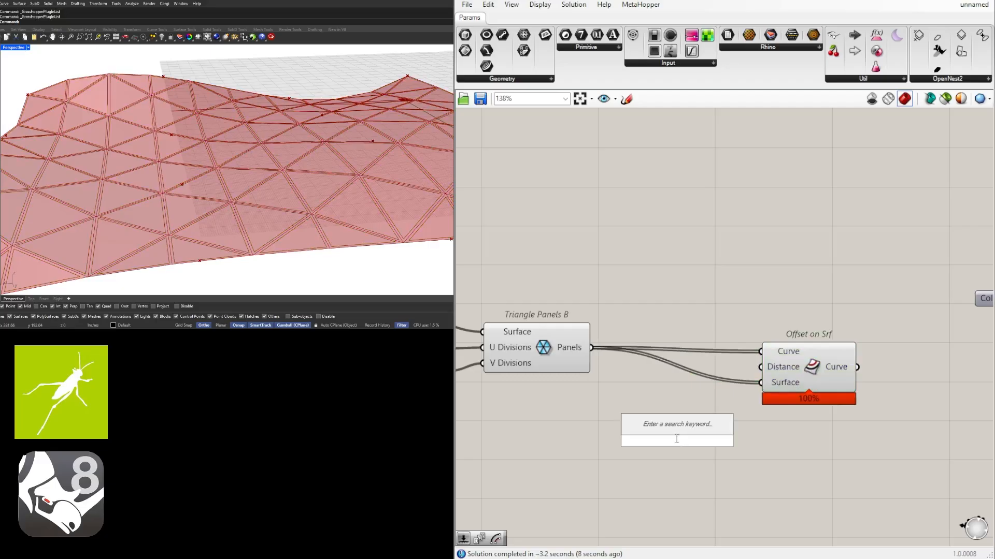
{"action": "type", "text": "1.5"}
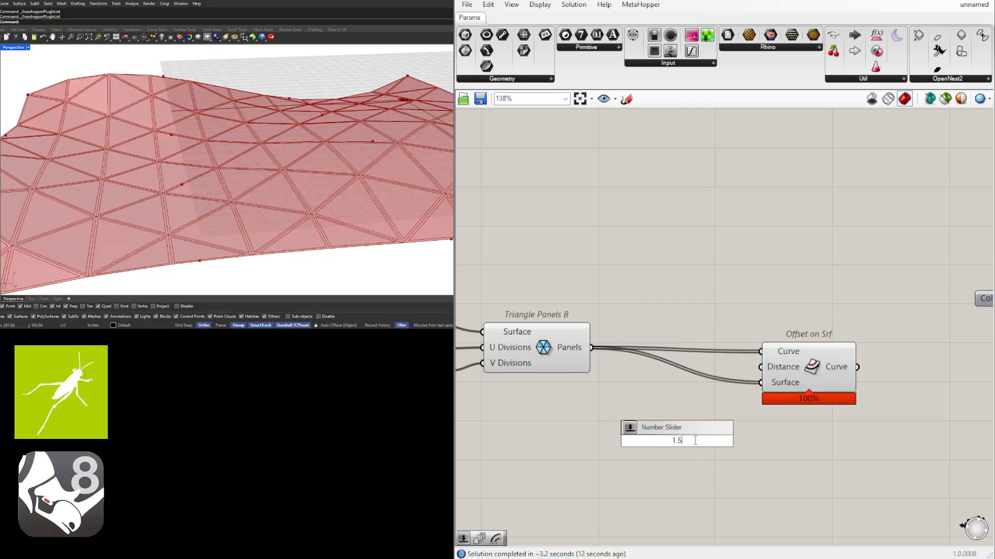
{"action": "key", "text": "Return"}
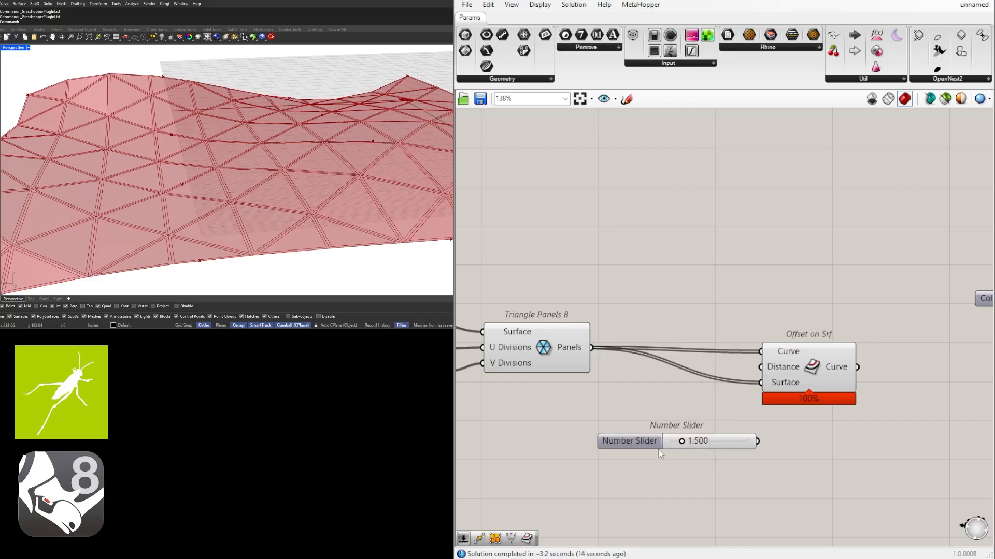
{"action": "left_click_drag", "start_coordinate": [717, 446], "coordinate": [761, 367]}
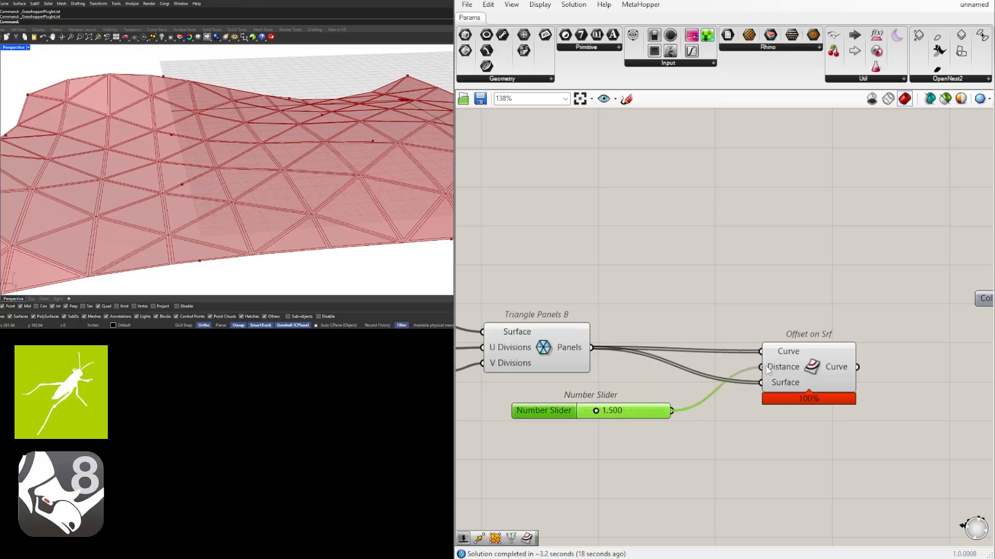
{"action": "left_click", "coordinate": [815, 263]}
Delete the Offset on Srf component from the canvas
{"action": "right_click_drag", "start_coordinate": [815, 263], "coordinate": [775, 263]}
{"action": "scroll", "coordinate": [775, 275], "scroll_direction": "down", "scroll_amount": 3}
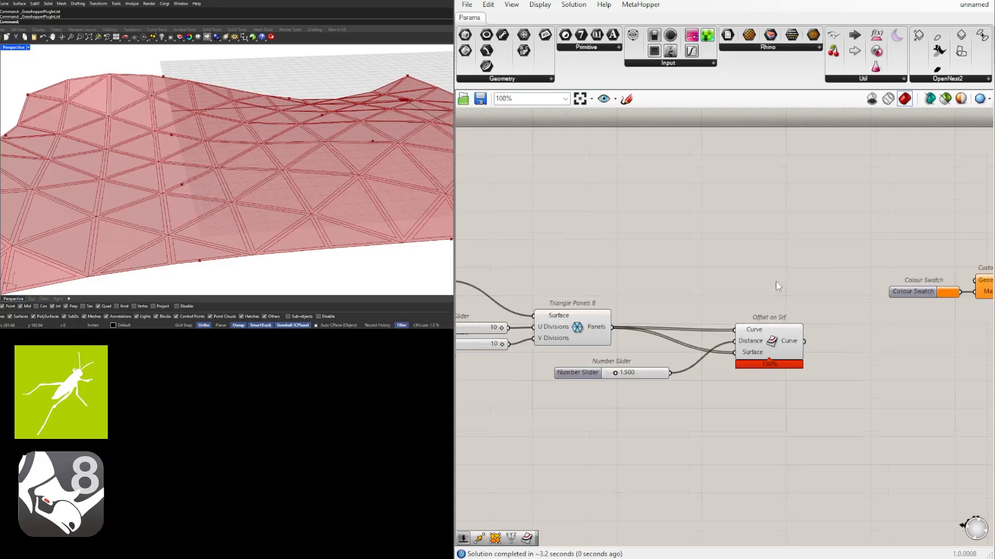
{"action": "mouse_move", "coordinate": [657, 378]}
{"action": "right_mouse_down"}
{"action": "mouse_move", "coordinate": [692, 386]}
{"action": "mouse_move", "coordinate": [673, 388]}
{"action": "mouse_move", "coordinate": [652, 365]}
{"action": "mouse_move", "coordinate": [651, 384]}
{"action": "right_mouse_up"}
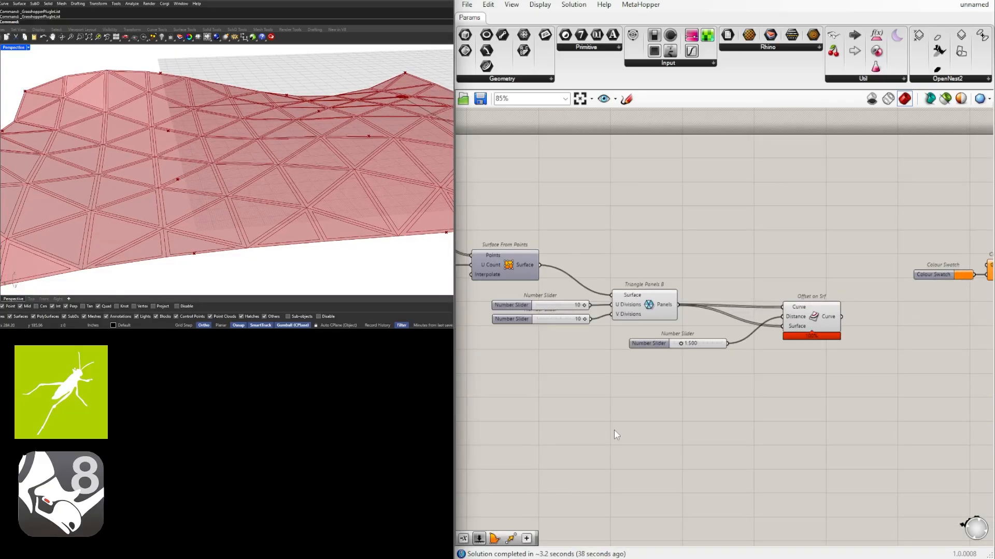
{"action": "scroll", "coordinate": [767, 363], "scroll_direction": "up", "scroll_amount": 2}
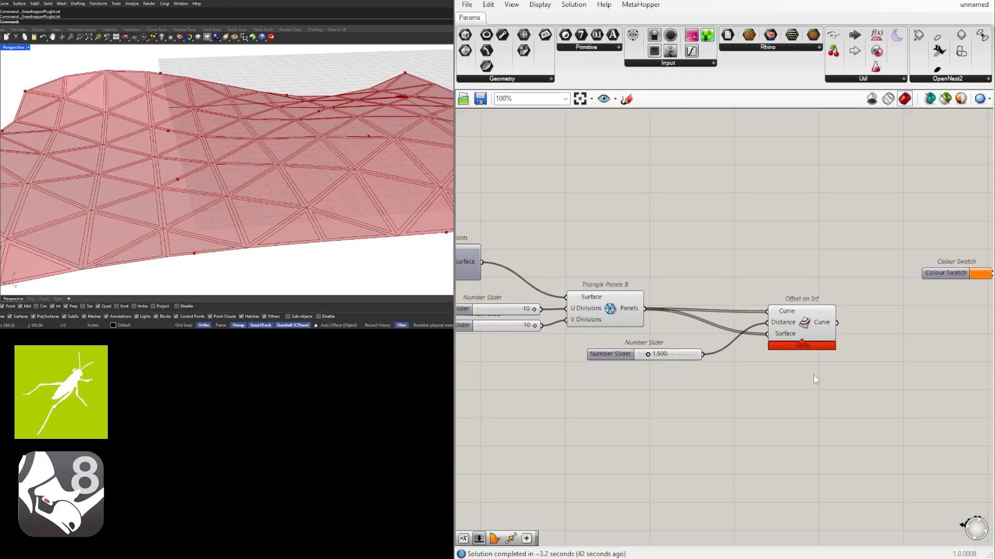
{"action": "left_click_drag", "start_coordinate": [833, 416], "coordinate": [789, 316]}
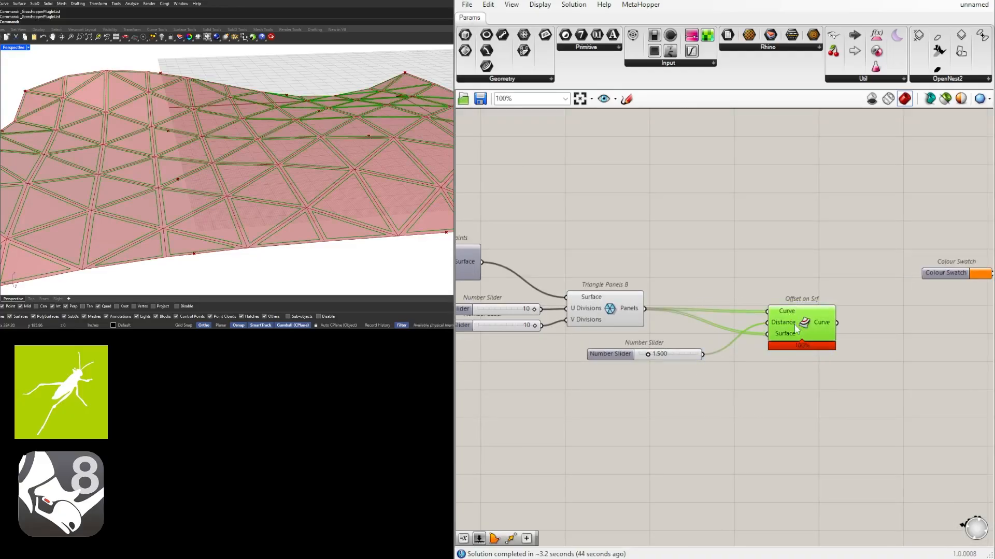
{"action": "key", "text": "Delete"}
Add an Offset Curve component and connect the Panels output of Triangle Panels B to its Curve and Plane inputs
{"action": "double_click", "coordinate": [797, 326]}
{"action": "type", "text": "offse"}
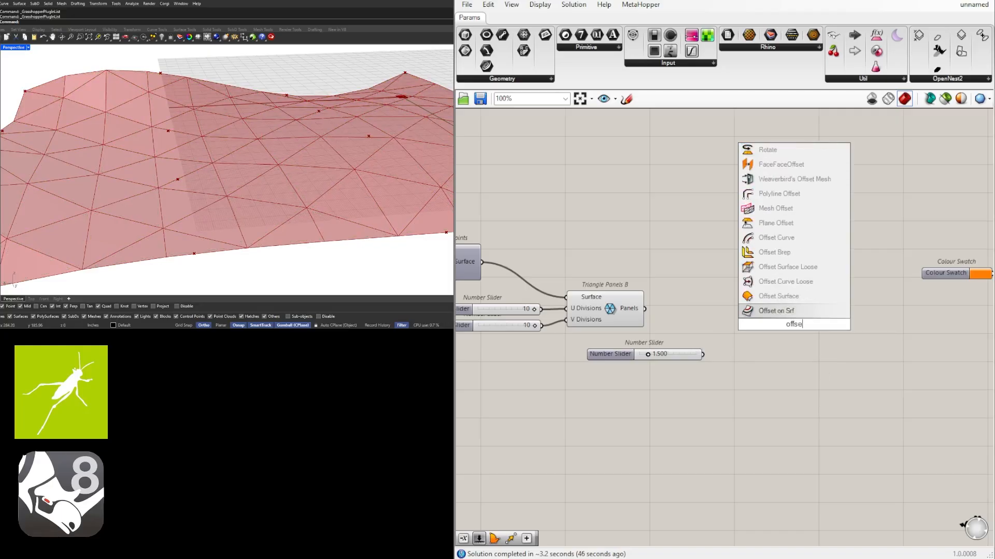
{"action": "left_click", "coordinate": [776, 238]}
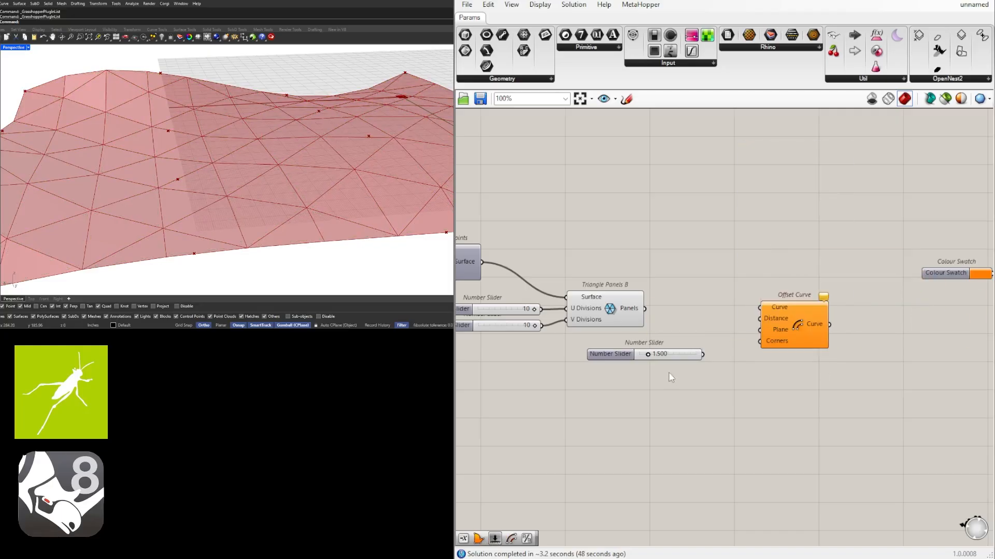
{"action": "left_click_drag", "start_coordinate": [644, 309], "coordinate": [759, 308]}
{"action": "left_click_drag", "start_coordinate": [645, 309], "coordinate": [819, 322]}
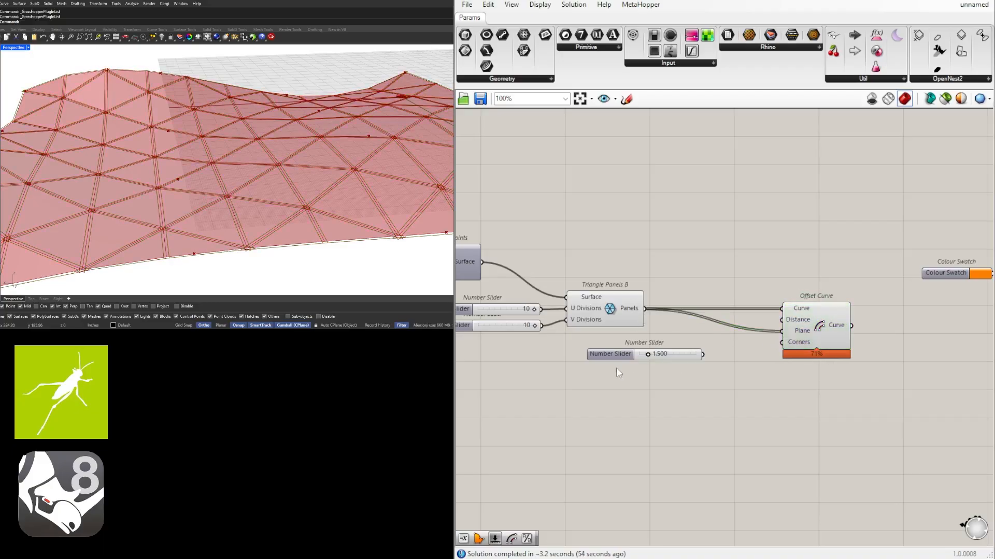
Connect the 1.500 number slider to the Distance input of the Offset Curve component
{"action": "left_click_drag", "start_coordinate": [612, 355], "coordinate": [573, 356]}
{"action": "scroll", "coordinate": [676, 358], "scroll_direction": "up", "scroll_amount": 3}
{"action": "left_click_drag", "start_coordinate": [656, 355], "coordinate": [848, 306]}
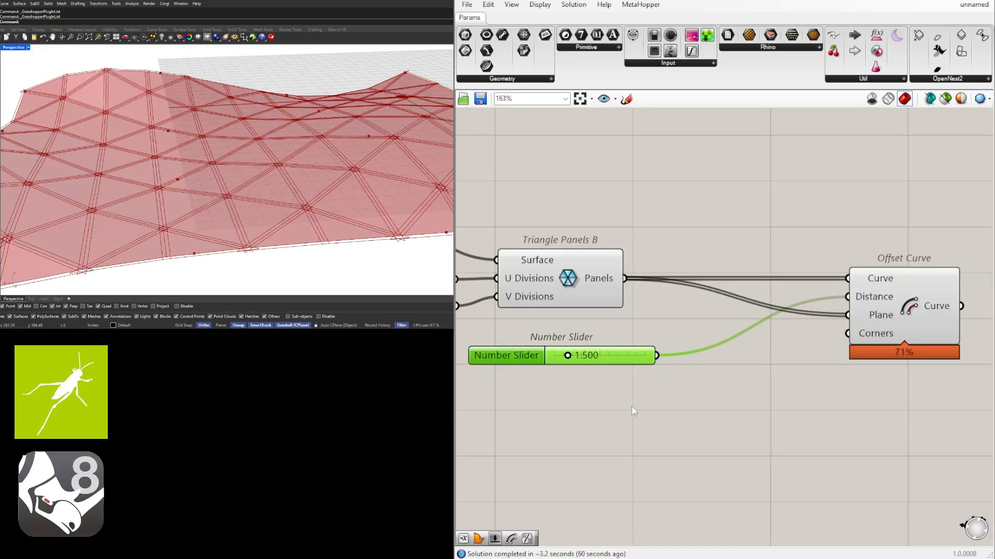
Insert a Negative component between the 1.500 slider and the Distance input of Offset Curve
{"action": "double_click", "coordinate": [736, 367]}
{"action": "type", "text": "neg"}
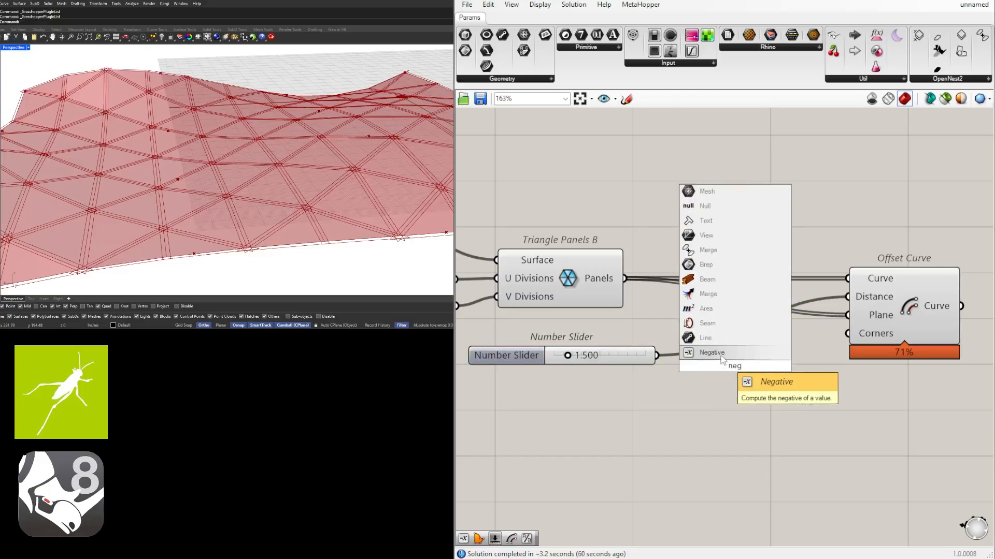
{"action": "left_click", "coordinate": [719, 356]}
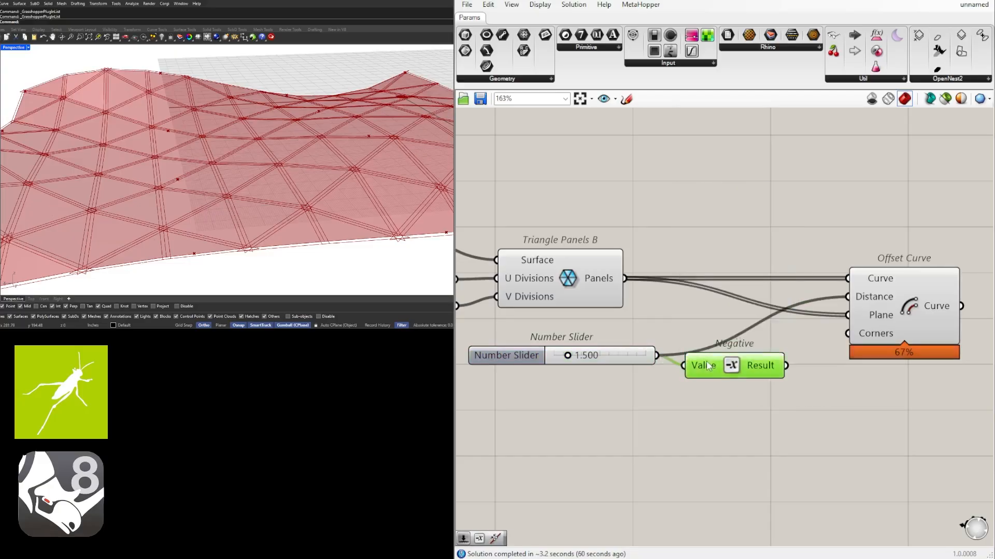
{"action": "left_click_drag", "start_coordinate": [775, 356], "coordinate": [848, 297]}
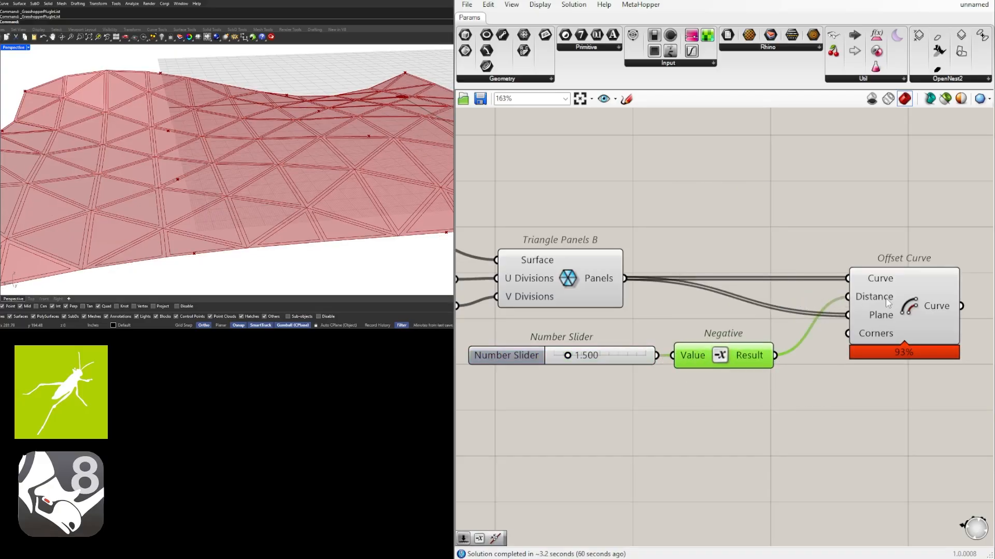
Examine the offset curves inside the triangular panels up close in the Rhino viewport
{"action": "left_click", "coordinate": [889, 304]}
{"action": "scroll", "coordinate": [276, 157], "scroll_direction": "down", "scroll_amount": 3}
{"action": "right_click_drag", "start_coordinate": [906, 256], "coordinate": [863, 263]}
{"action": "right_click_drag", "start_coordinate": [271, 165], "coordinate": [249, 189]}
{"action": "scroll", "coordinate": [204, 174], "scroll_direction": "up", "scroll_amount": 5}
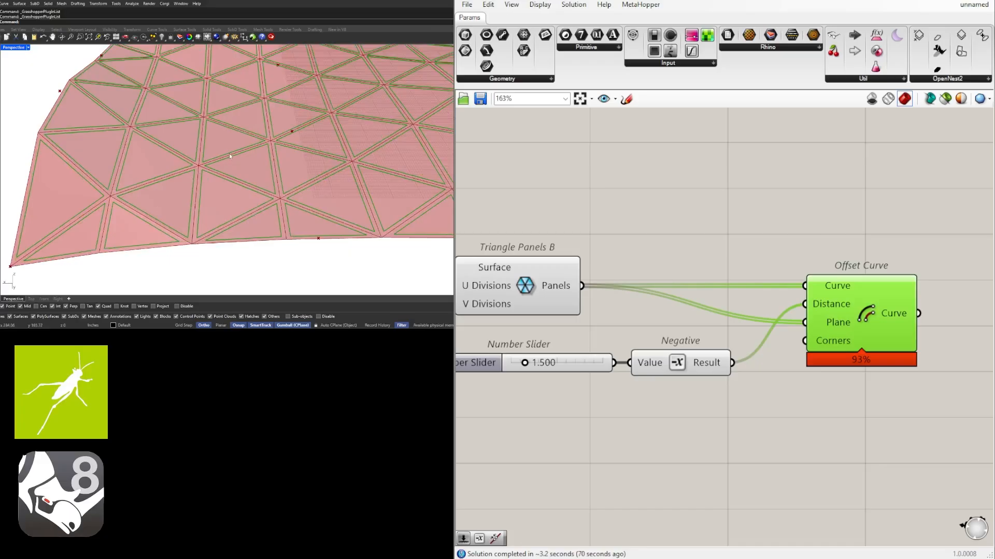
{"action": "left_click", "coordinate": [715, 480]}
{"action": "scroll", "coordinate": [715, 479], "scroll_direction": "down", "scroll_amount": 3}
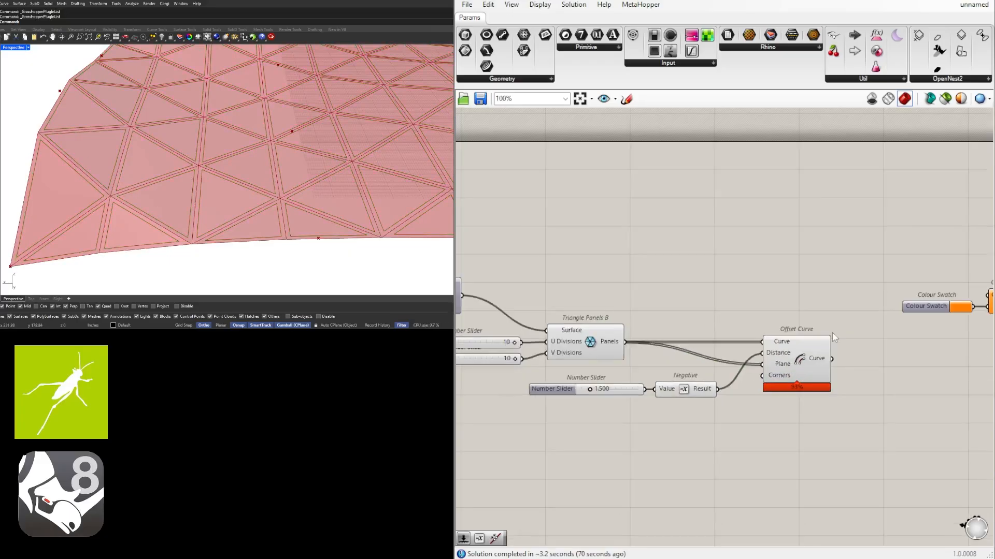
Duplicate the Offset Curve component above the original, keeping the Panels connections to its Curve and Plane inputs
{"action": "left_click", "coordinate": [617, 346]}
{"action": "left_click", "coordinate": [853, 439]}
{"action": "left_click", "coordinate": [796, 363]}
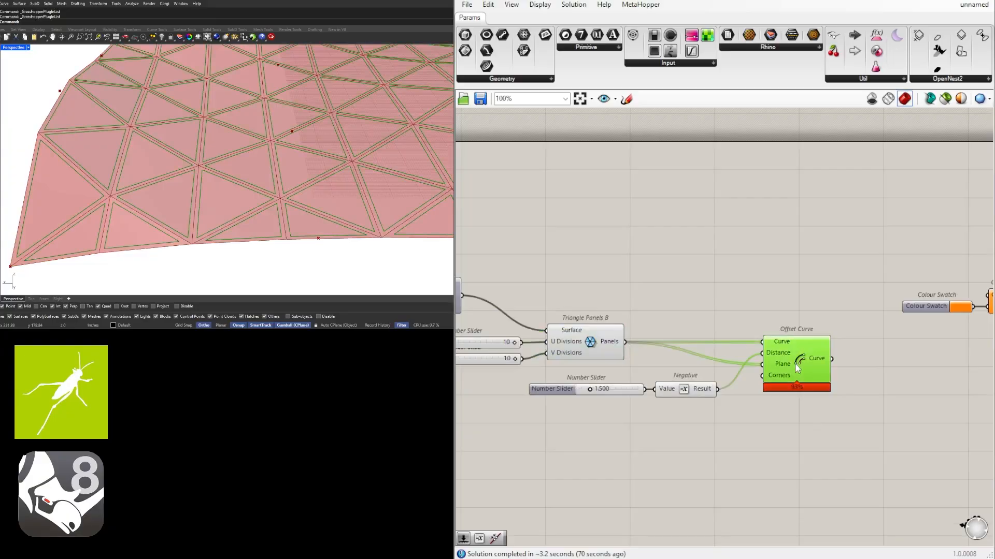
{"action": "left_click_drag", "start_coordinate": [798, 361], "coordinate": [718, 389]}
Set a fixed number for the Distance input of the upper Offset Curve component
{"action": "right_click", "coordinate": [769, 302]}
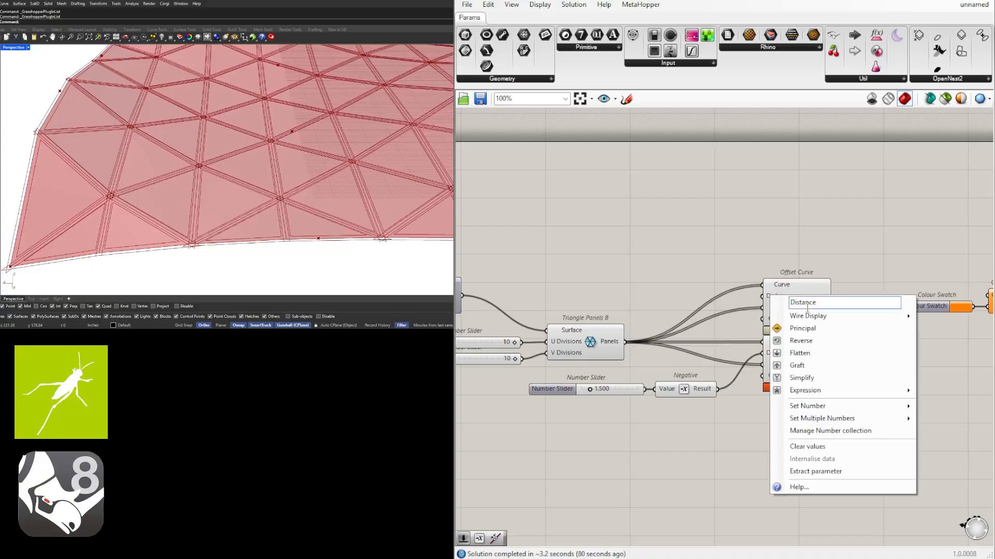
{"action": "mouse_move", "coordinate": [829, 418]}
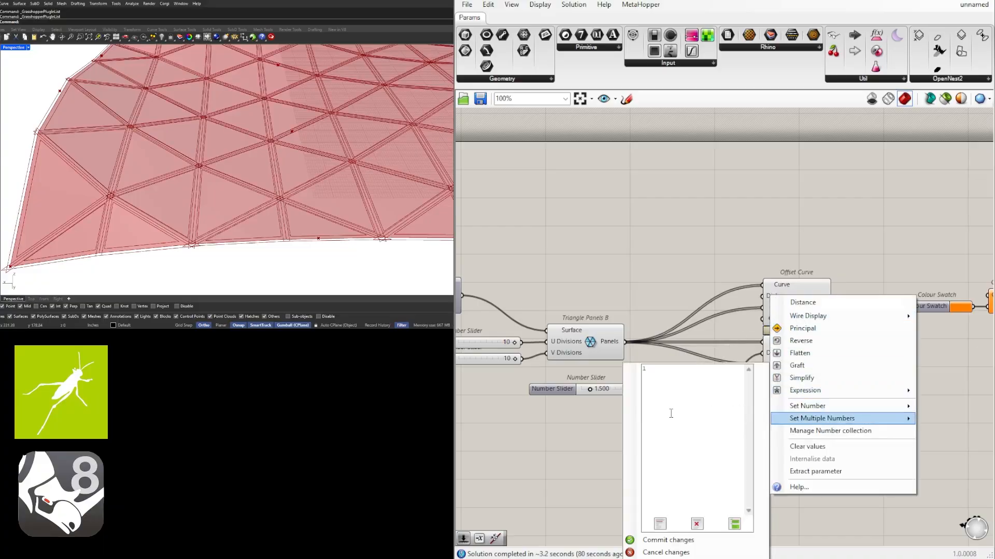
{"action": "key", "text": "Escape"}
{"action": "right_click", "coordinate": [779, 299]}
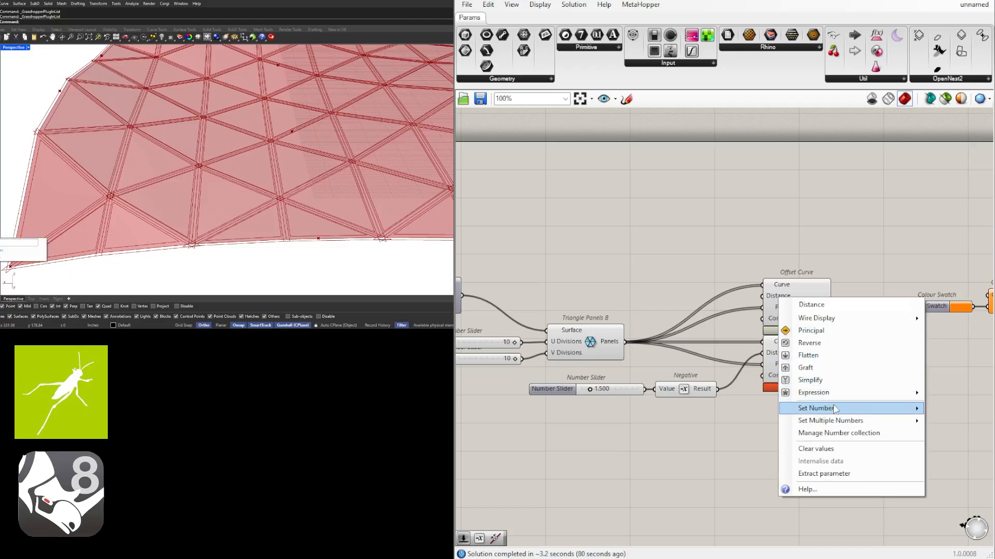
{"action": "left_click", "coordinate": [18, 242]}
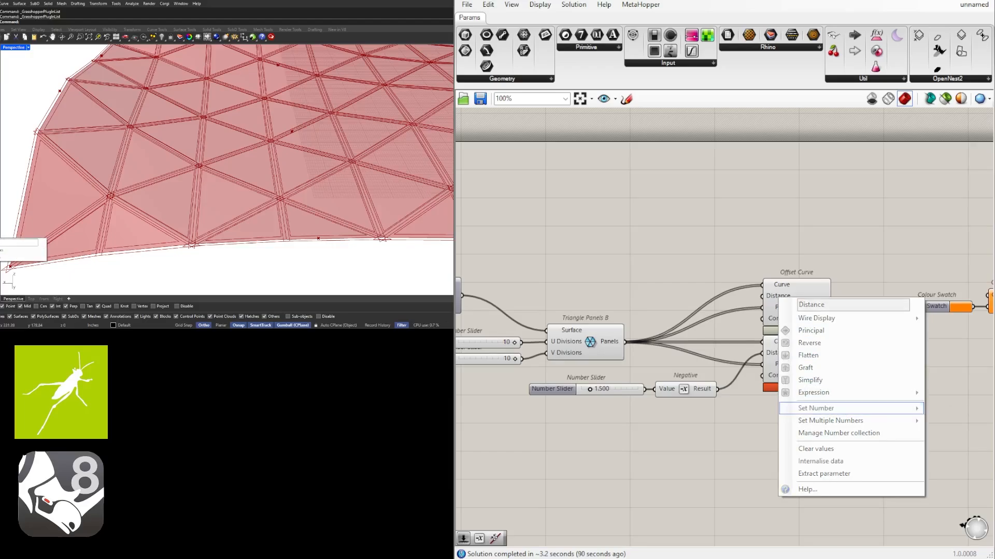
{"action": "left_click", "coordinate": [18, 250]}
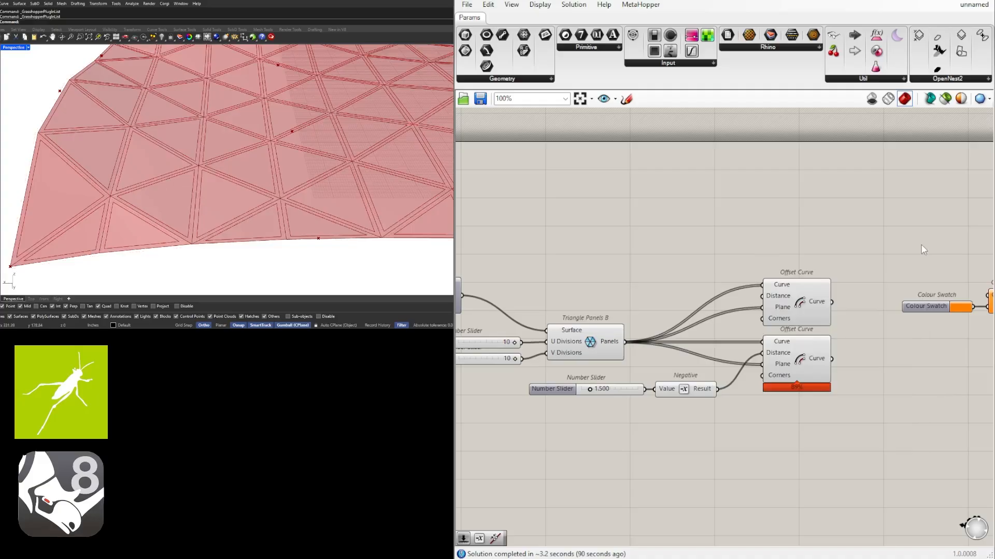
Move the Colour Swatch and Custom Preview components farther from the two Offset Curve components
{"action": "scroll", "coordinate": [881, 298], "scroll_direction": "down", "scroll_amount": 2}
{"action": "right_click_drag", "start_coordinate": [881, 299], "coordinate": [746, 303]}
{"action": "scroll", "coordinate": [749, 303], "scroll_direction": "up", "scroll_amount": 2}
{"action": "left_click", "coordinate": [665, 313]}
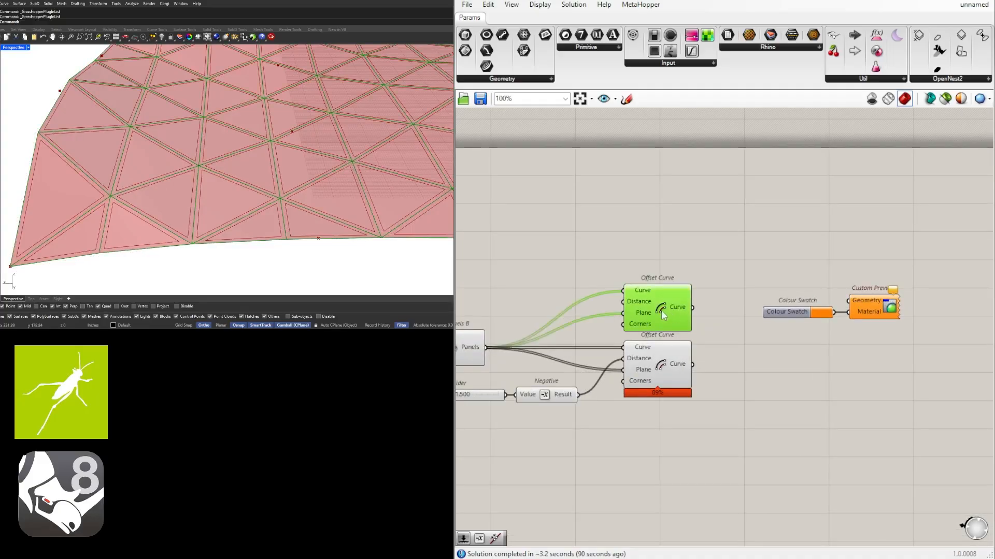
{"action": "left_click", "coordinate": [667, 371], "text": "shift"}
{"action": "left_click_drag", "start_coordinate": [883, 377], "coordinate": [973, 308]}
{"action": "right_click_drag", "start_coordinate": [828, 320], "coordinate": [706, 317]}
{"action": "left_click_drag", "start_coordinate": [864, 307], "coordinate": [962, 336]}
Add a Loft component and connect the Curve outputs of both Offset Curve components to its Curves input
{"action": "double_click", "coordinate": [684, 359]}
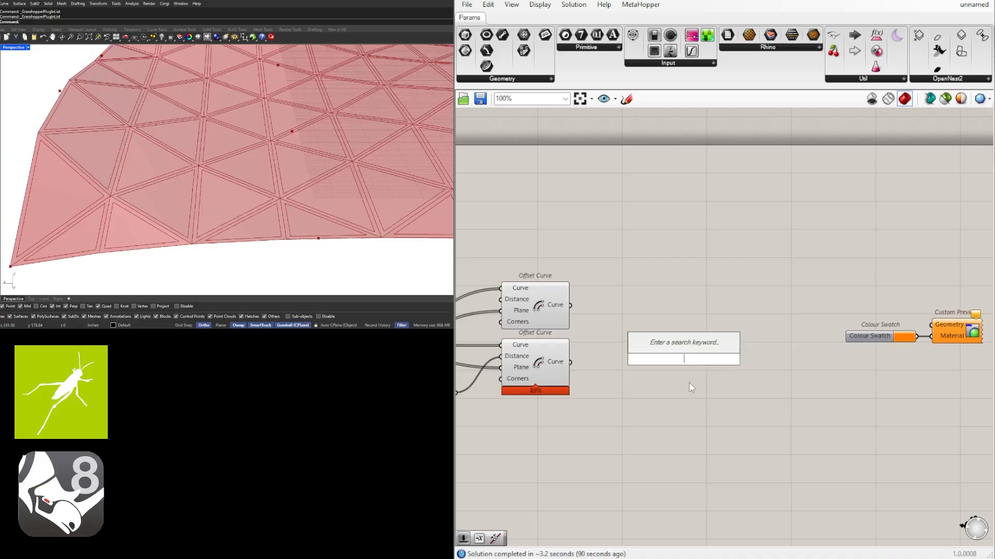
{"action": "type", "text": "loft"}
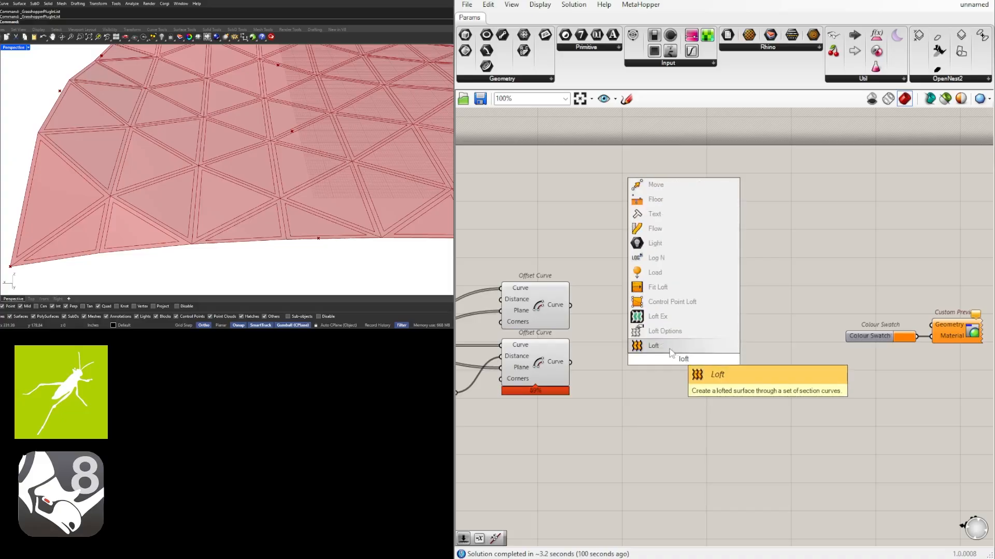
{"action": "left_click", "coordinate": [671, 350]}
{"action": "left_click_drag", "start_coordinate": [570, 305], "coordinate": [652, 354]}
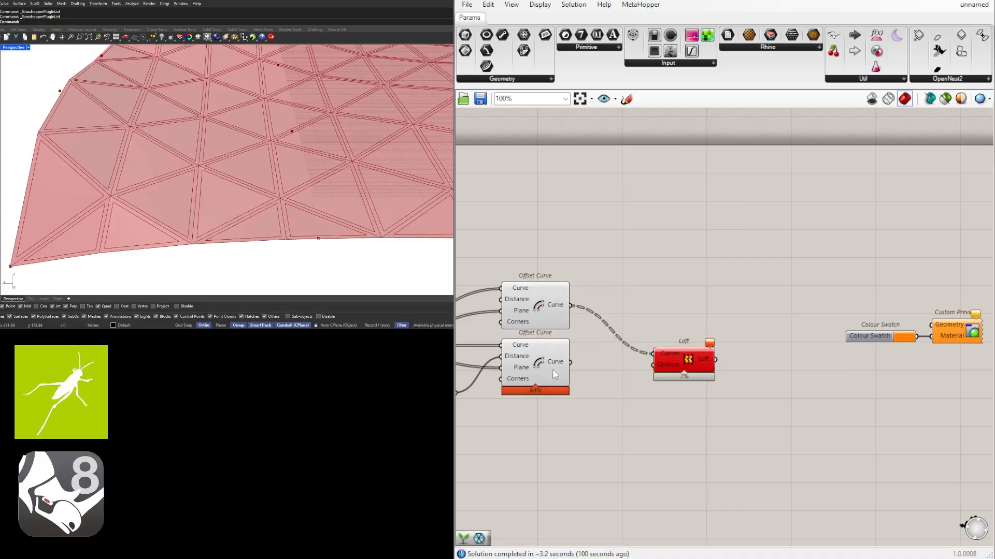
{"action": "left_click_drag", "start_coordinate": [570, 362], "coordinate": [664, 349], "text": "shift"}
Examine the lofted strips along the panel edges from several angles in the Rhino viewport
{"action": "scroll", "coordinate": [201, 143], "scroll_direction": "down", "scroll_amount": 5}
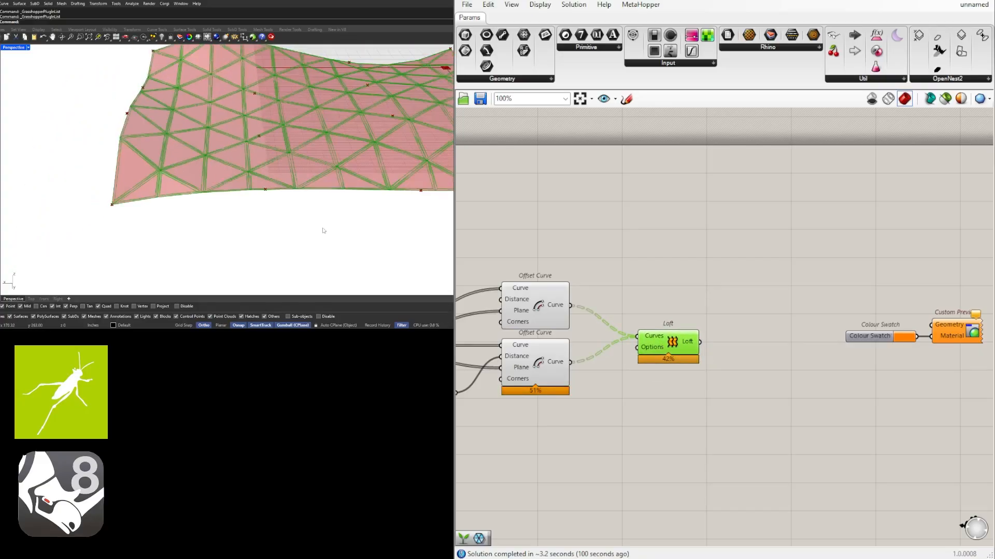
{"action": "scroll", "coordinate": [324, 229], "scroll_direction": "down", "scroll_amount": 4}
{"action": "right_click_drag", "start_coordinate": [324, 230], "coordinate": [243, 248], "text": "shift"}
{"action": "scroll", "coordinate": [246, 228], "scroll_direction": "up", "scroll_amount": 3}
{"action": "left_click", "coordinate": [764, 340]}
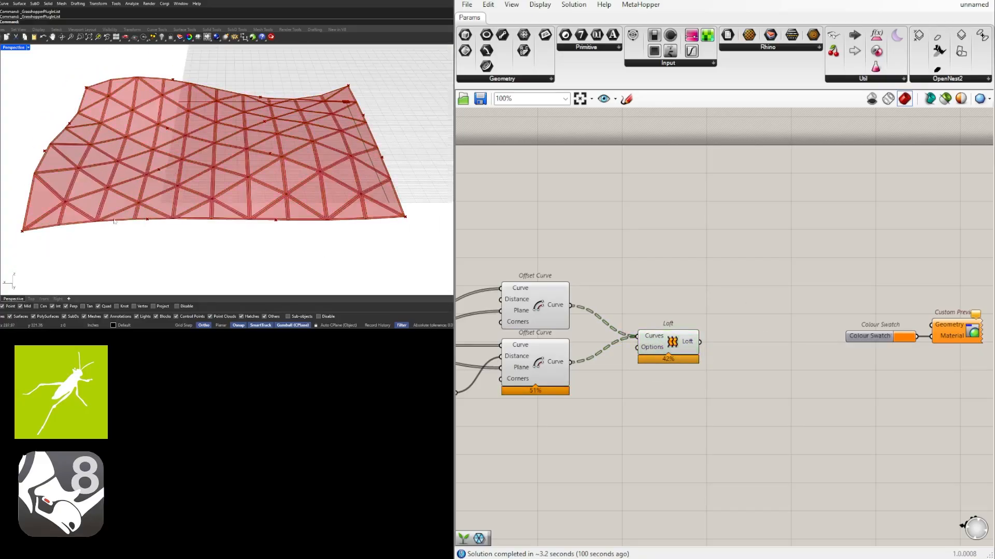
{"action": "right_click_drag", "start_coordinate": [62, 282], "coordinate": [228, 213]}
{"action": "right_click_drag", "start_coordinate": [228, 213], "coordinate": [230, 257]}
Move the Loft component so it lines up with the upper Offset Curve component
{"action": "right_click_drag", "start_coordinate": [683, 407], "coordinate": [872, 394]}
{"action": "left_click", "coordinate": [709, 348]}
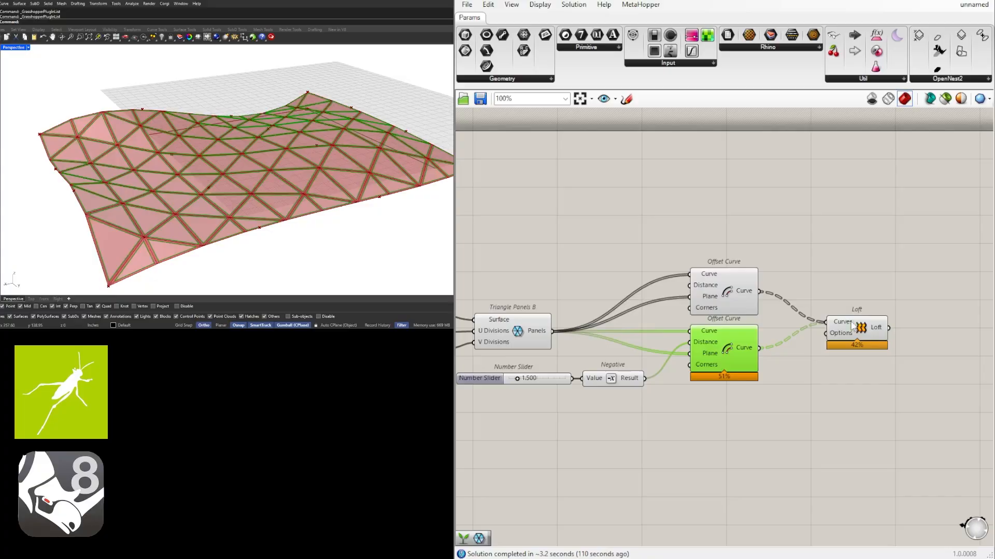
{"action": "left_click_drag", "start_coordinate": [851, 327], "coordinate": [881, 291]}
{"action": "left_click", "coordinate": [923, 393]}
{"action": "right_click_drag", "start_coordinate": [924, 393], "coordinate": [853, 377]}
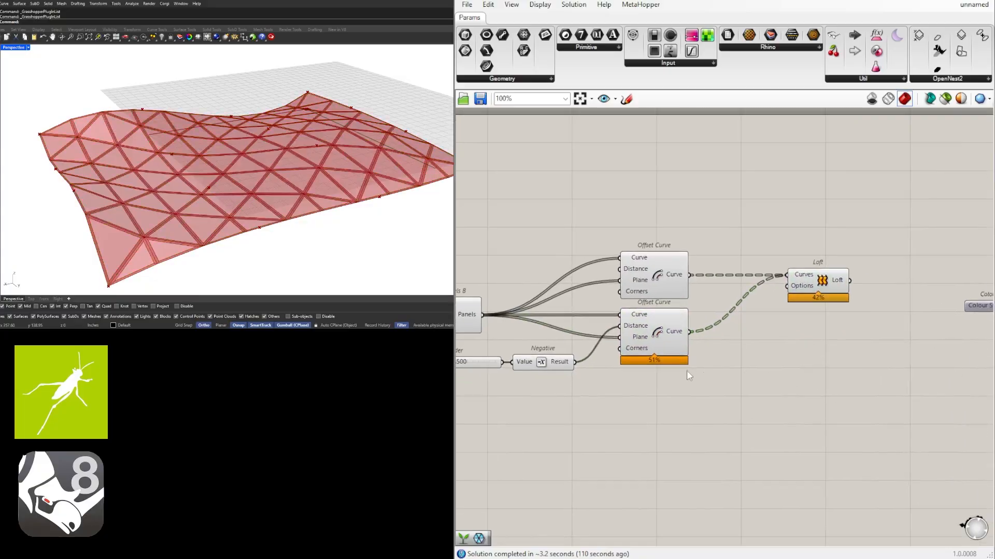
Turn off the preview of the Triangle Panels B component
{"action": "left_click", "coordinate": [670, 337]}
{"action": "left_click", "coordinate": [751, 379]}
{"action": "right_click_drag", "start_coordinate": [751, 379], "coordinate": [909, 381]}
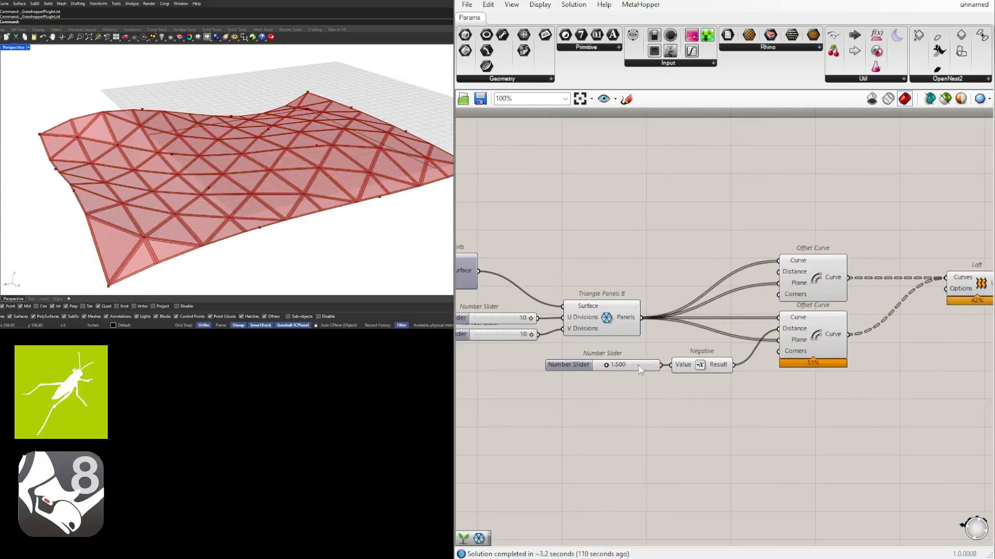
{"action": "left_click", "coordinate": [606, 318]}
{"action": "middle_click", "coordinate": [603, 317]}
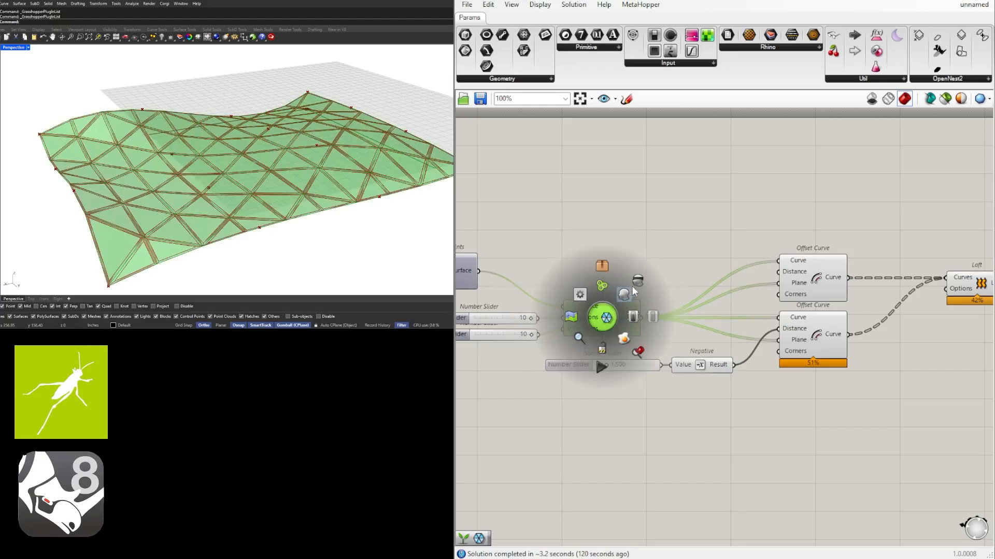
{"action": "left_click", "coordinate": [632, 290]}
Examine the triangular frame up close in the viewport along with the lower Offset Curve's inner outlines
{"action": "mouse_move", "coordinate": [250, 173]}
{"action": "right_mouse_down"}
{"action": "mouse_move", "coordinate": [248, 204]}
{"action": "mouse_move", "coordinate": [282, 168]}
{"action": "mouse_move", "coordinate": [252, 185]}
{"action": "right_mouse_up"}
{"action": "right_click_drag", "start_coordinate": [833, 397], "coordinate": [825, 363]}
{"action": "scroll", "coordinate": [161, 248], "scroll_direction": "up", "scroll_amount": 9}
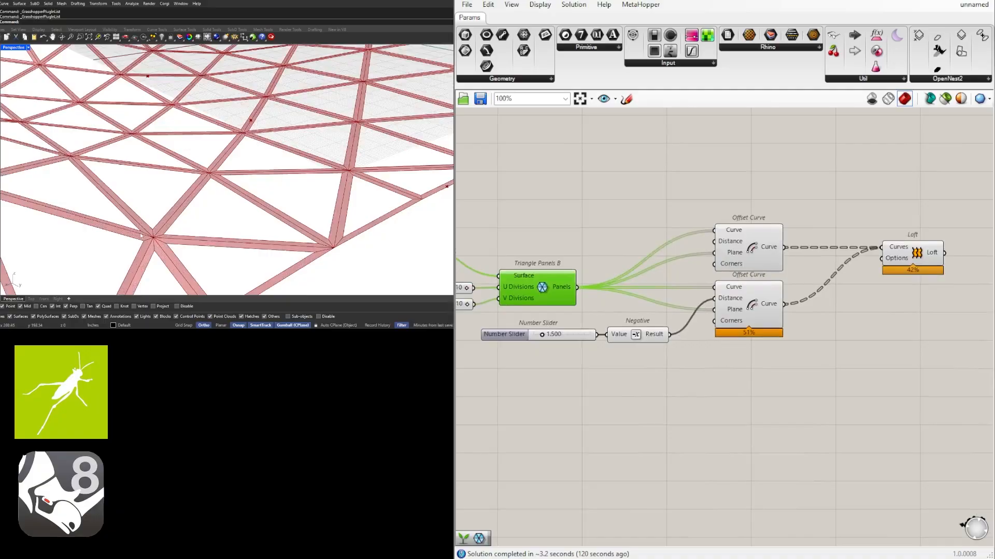
{"action": "scroll", "coordinate": [739, 380], "scroll_direction": "down", "scroll_amount": 1}
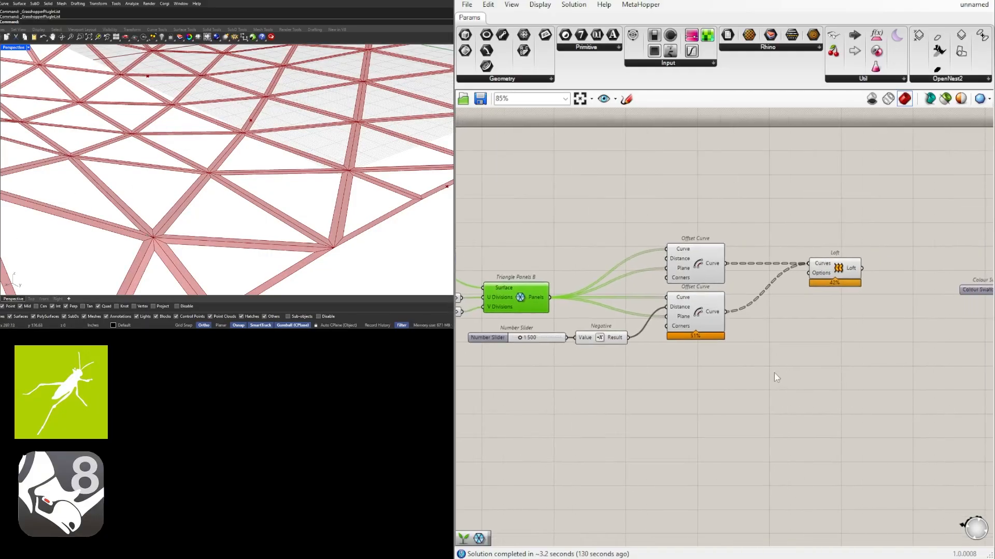
{"action": "right_click_drag", "start_coordinate": [776, 377], "coordinate": [721, 353]}
{"action": "left_click", "coordinate": [654, 286]}
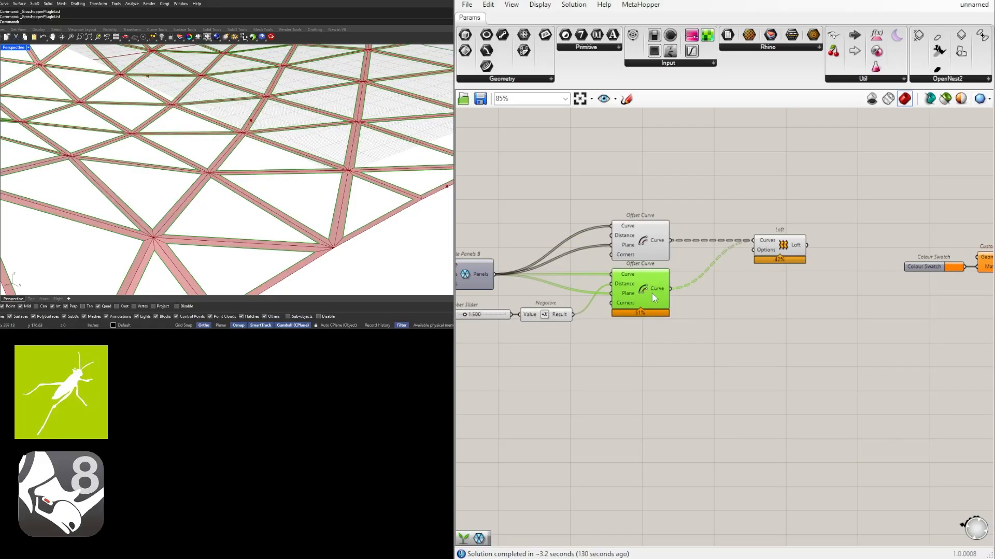
{"action": "scroll", "coordinate": [745, 327], "scroll_direction": "down", "scroll_amount": 1}
{"action": "scroll", "coordinate": [711, 312], "scroll_direction": "up", "scroll_amount": 1}
{"action": "left_click", "coordinate": [731, 314]}
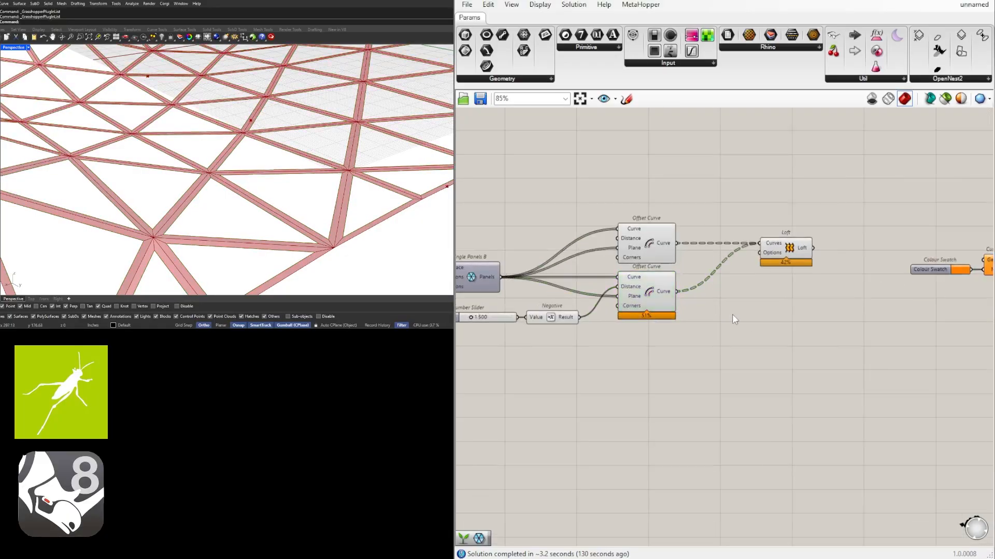
Add an Area component and connect the Curve output of the lower Offset Curve to its Geometry input
{"action": "double_click", "coordinate": [732, 314]}
{"action": "type", "text": "area"}
{"action": "key", "text": "Return"}
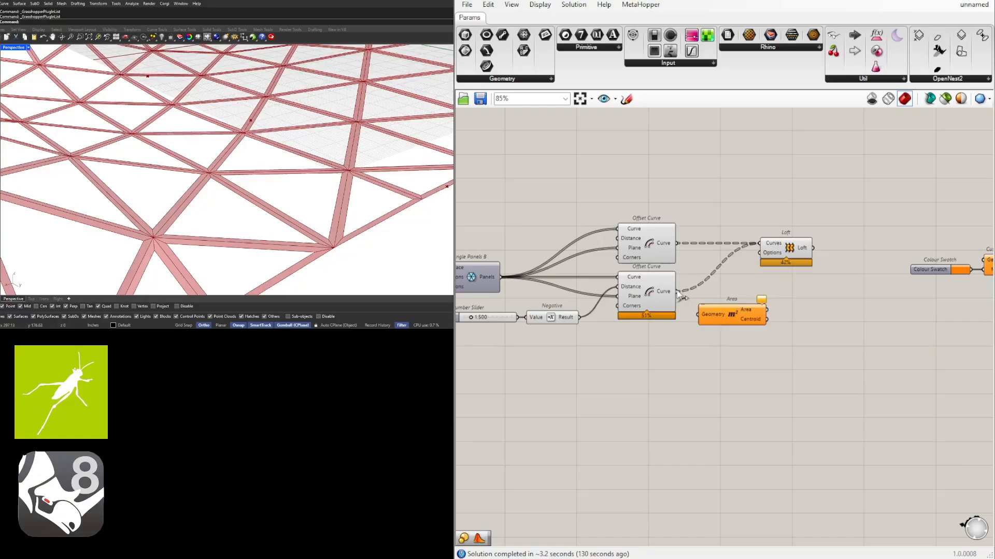
{"action": "left_click_drag", "start_coordinate": [678, 292], "coordinate": [749, 314]}
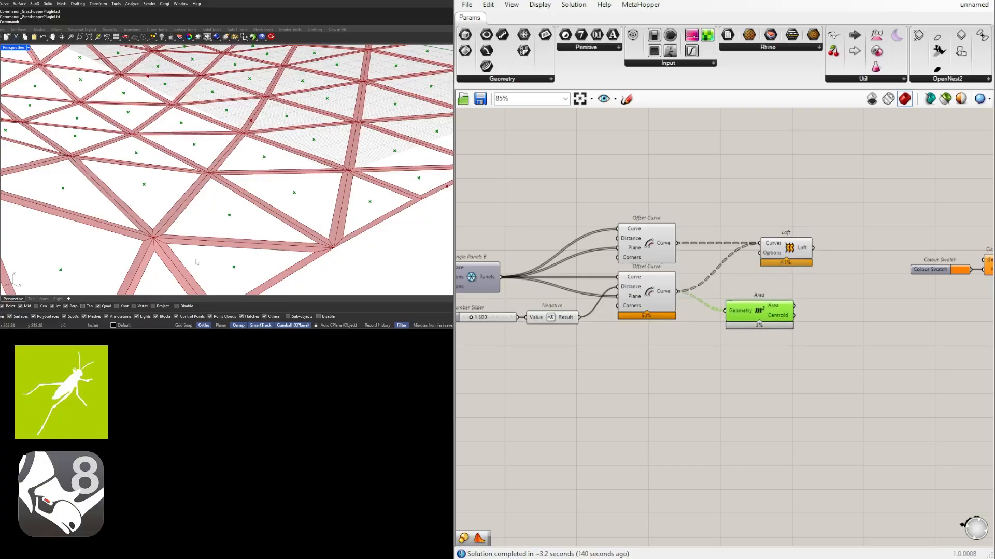
Reposition the Area component below the Loft component, beside the lower Offset Curve
{"action": "scroll", "coordinate": [697, 385], "scroll_direction": "down", "scroll_amount": 2}
{"action": "left_click_drag", "start_coordinate": [676, 309], "coordinate": [690, 347]}
{"action": "left_click", "coordinate": [726, 302]}
{"action": "left_click_drag", "start_coordinate": [950, 329], "coordinate": [787, 252]}
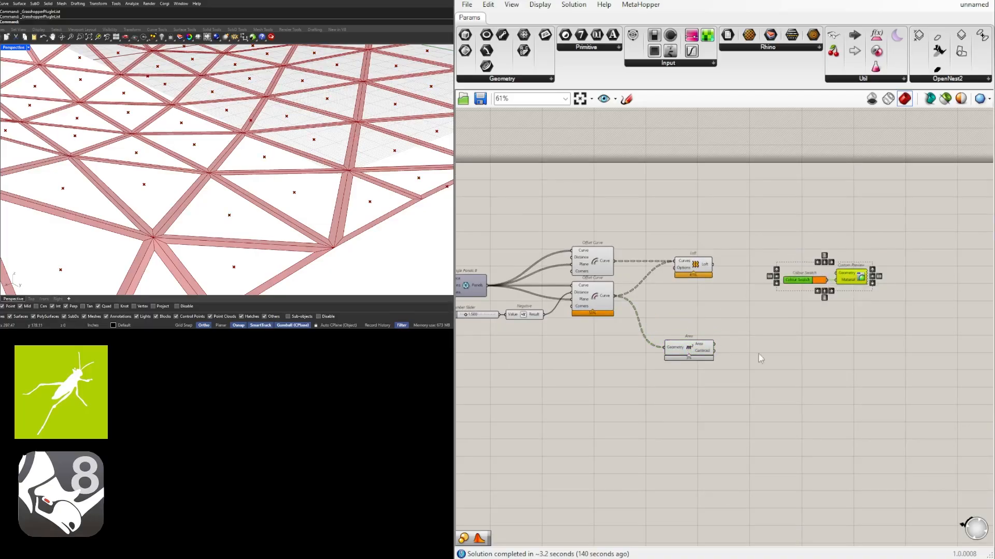
{"action": "left_click", "coordinate": [758, 354]}
{"action": "mouse_move", "coordinate": [692, 354]}
{"action": "left_mouse_down"}
{"action": "mouse_move", "coordinate": [692, 329]}
{"action": "mouse_move", "coordinate": [696, 362]}
{"action": "left_mouse_up"}
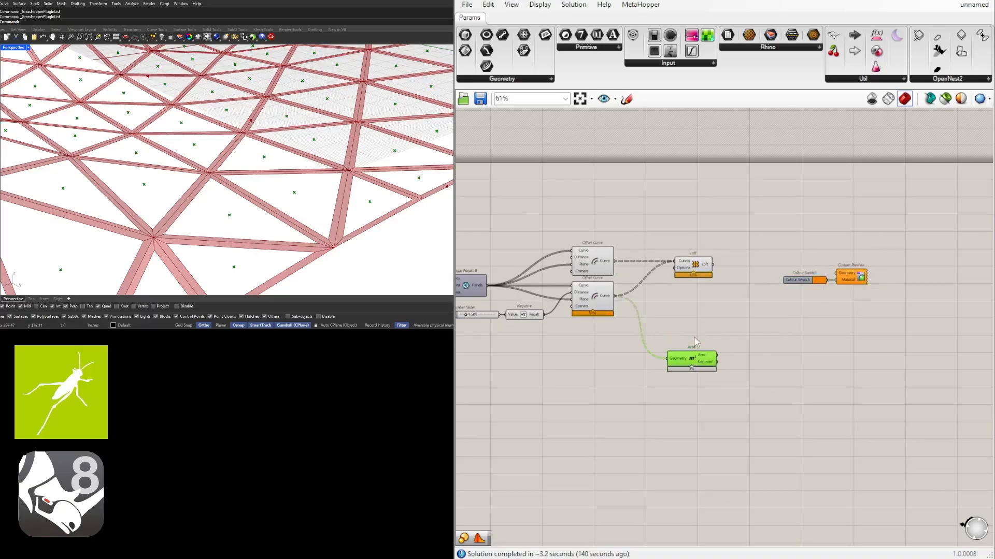
{"action": "right_click_drag", "start_coordinate": [766, 333], "coordinate": [829, 324]}
{"action": "scroll", "coordinate": [150, 193], "scroll_direction": "down", "scroll_amount": 8}
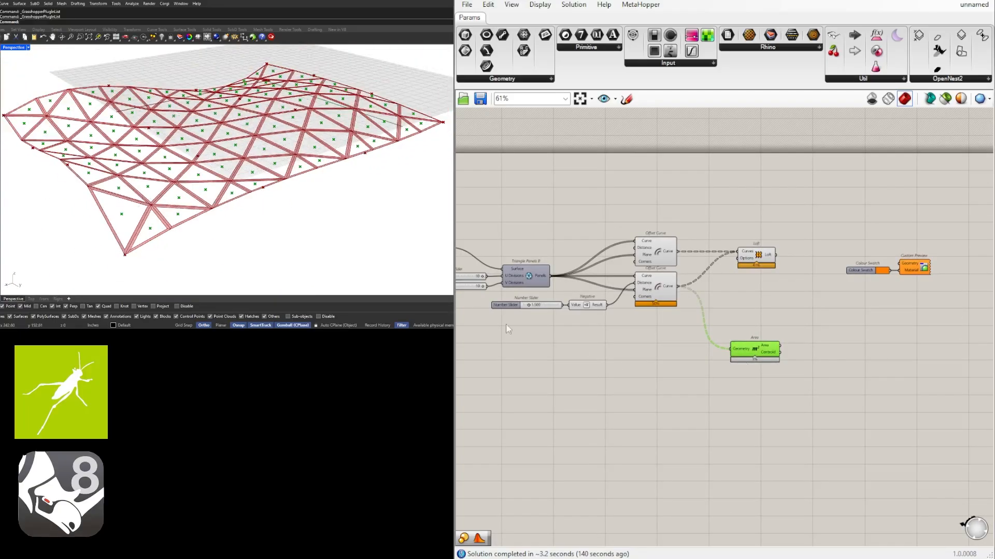
{"action": "scroll", "coordinate": [713, 325], "scroll_direction": "up", "scroll_amount": 3}
{"action": "left_click_drag", "start_coordinate": [771, 360], "coordinate": [761, 301]}
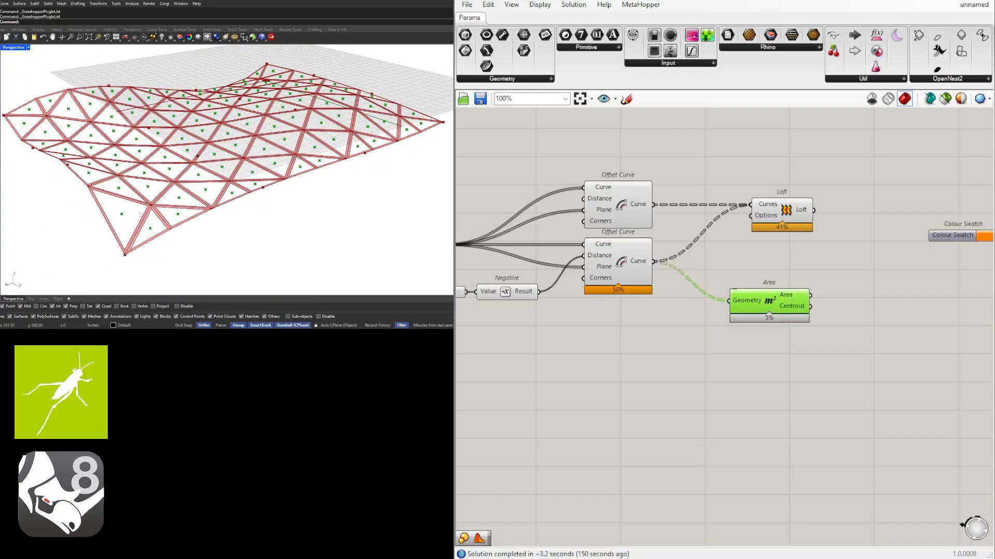
Add a Move component beside Area and connect the Centroid output to its Geometry input
{"action": "right_click_drag", "start_coordinate": [823, 358], "coordinate": [789, 347]}
{"action": "left_click", "coordinate": [790, 347]}
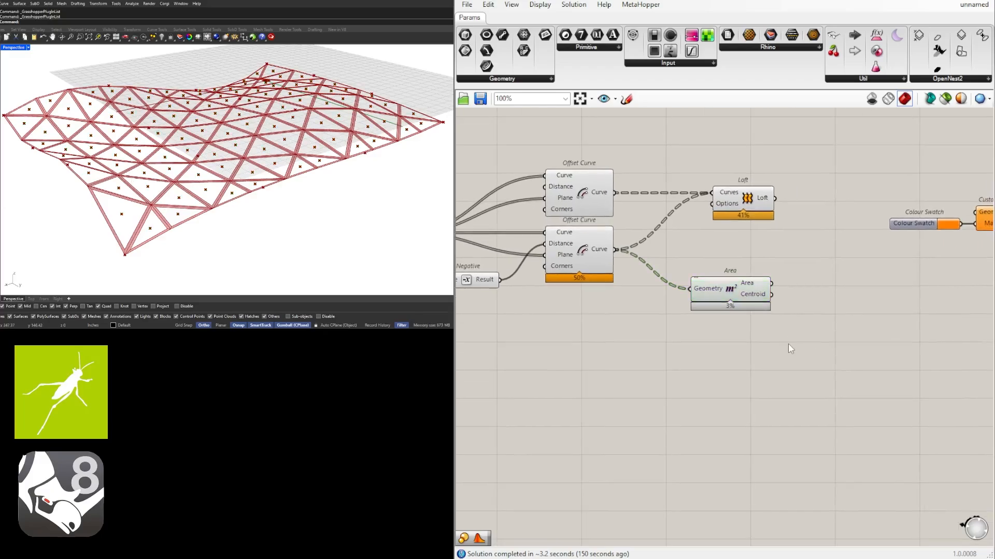
{"action": "double_click", "coordinate": [813, 364]}
{"action": "type", "text": "move"}
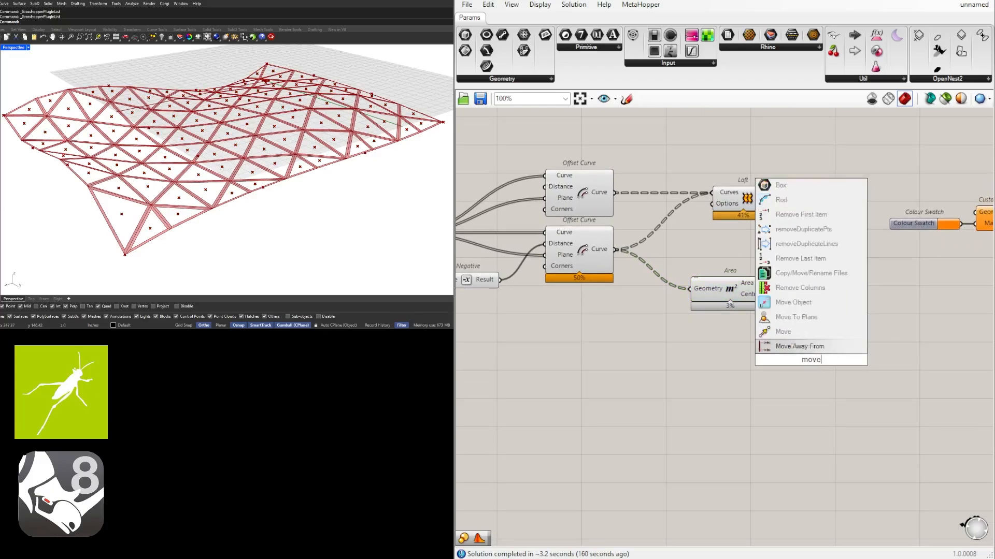
{"action": "key", "text": "Return"}
{"action": "left_click_drag", "start_coordinate": [809, 365], "coordinate": [869, 324]}
{"action": "left_click_drag", "start_coordinate": [772, 294], "coordinate": [845, 324]}
Add a Unit Z component beneath Area and connect its Unit vector output to the Motion input of Move
{"action": "left_click", "coordinate": [756, 346]}
{"action": "double_click", "coordinate": [756, 346]}
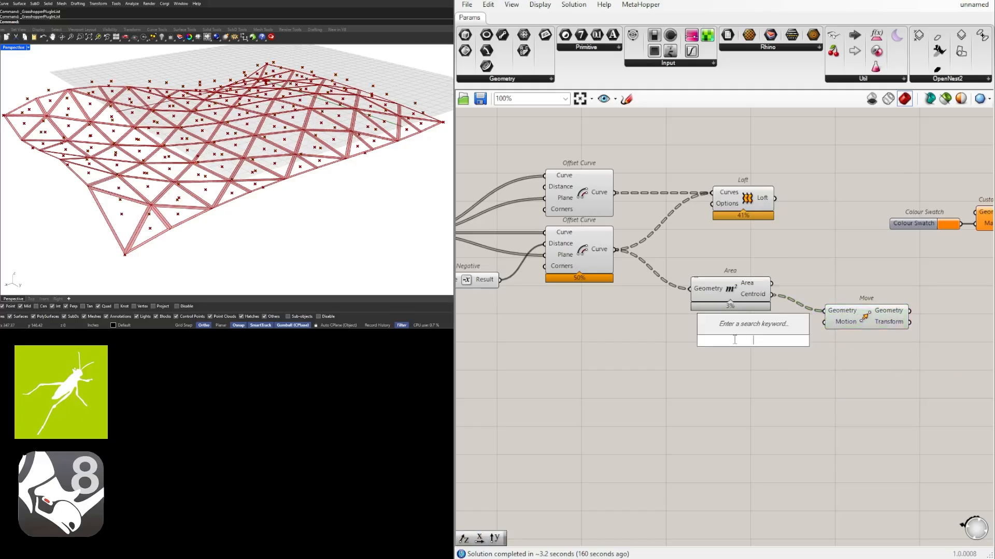
{"action": "type", "text": "unit z"}
{"action": "key", "text": "Return"}
{"action": "left_click_drag", "start_coordinate": [770, 336], "coordinate": [853, 330]}
{"action": "left_click", "coordinate": [646, 346]}
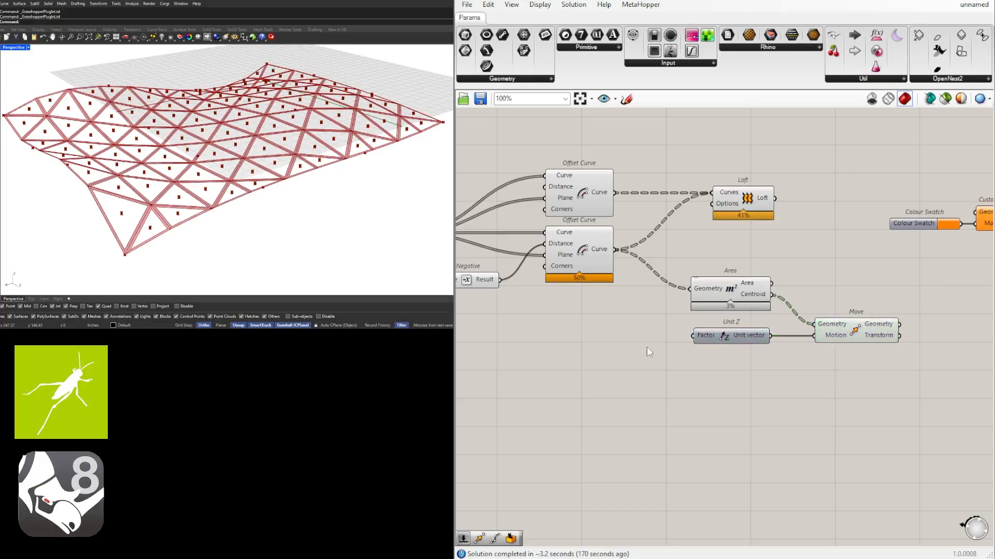
Add a Number Slider with value 12 and connect it to the Factor input of Unit Z
{"action": "double_click", "coordinate": [609, 335]}
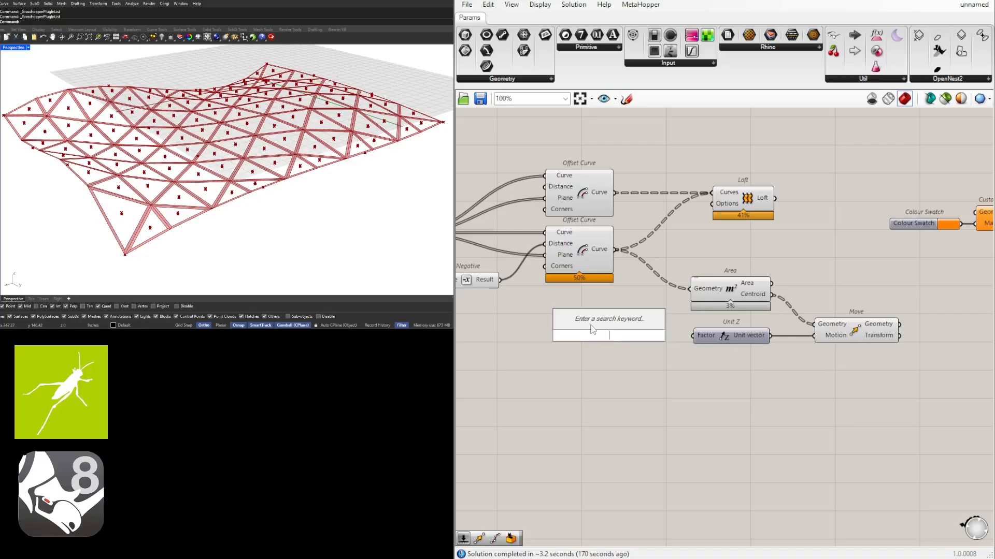
{"action": "type", "text": "12"}
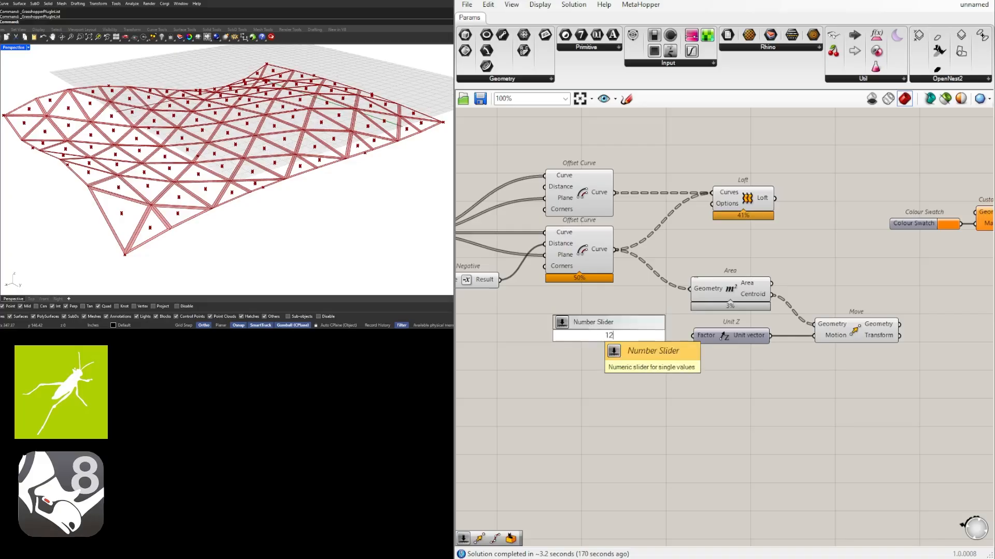
{"action": "key", "text": "Return"}
{"action": "scroll", "coordinate": [673, 340], "scroll_direction": "up", "scroll_amount": 2}
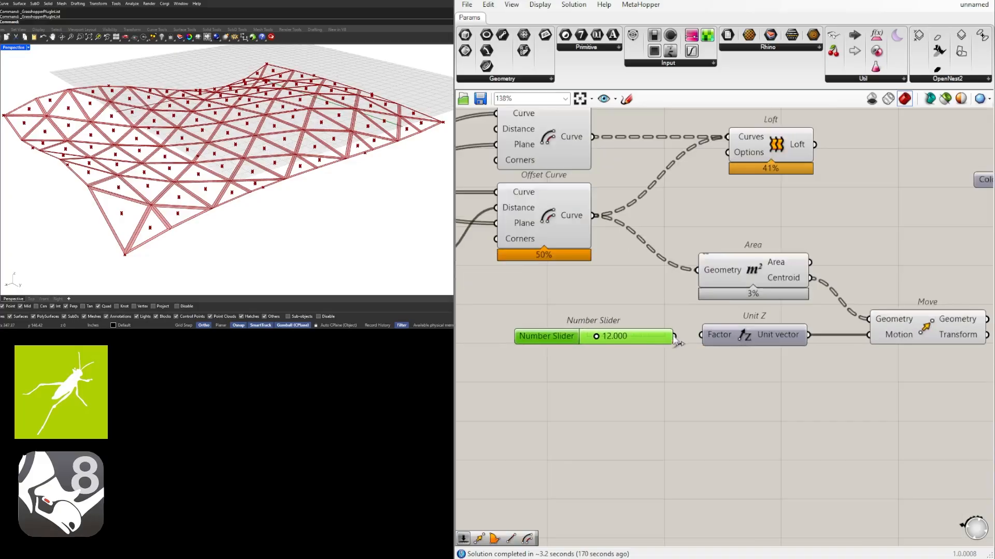
Hide the viewport preview of the Area component
{"action": "left_click", "coordinate": [757, 271]}
{"action": "middle_click", "coordinate": [757, 271]}
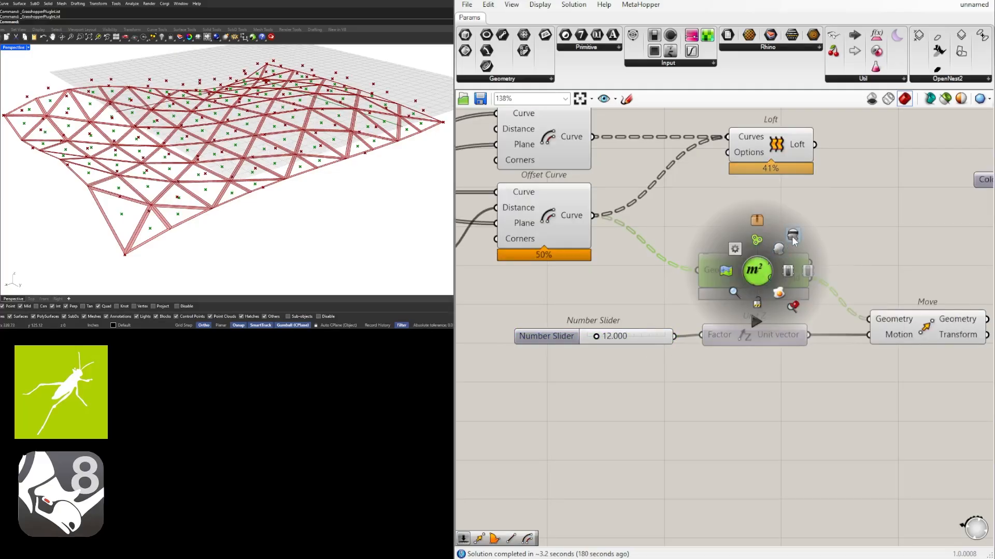
{"action": "left_click", "coordinate": [793, 238]}
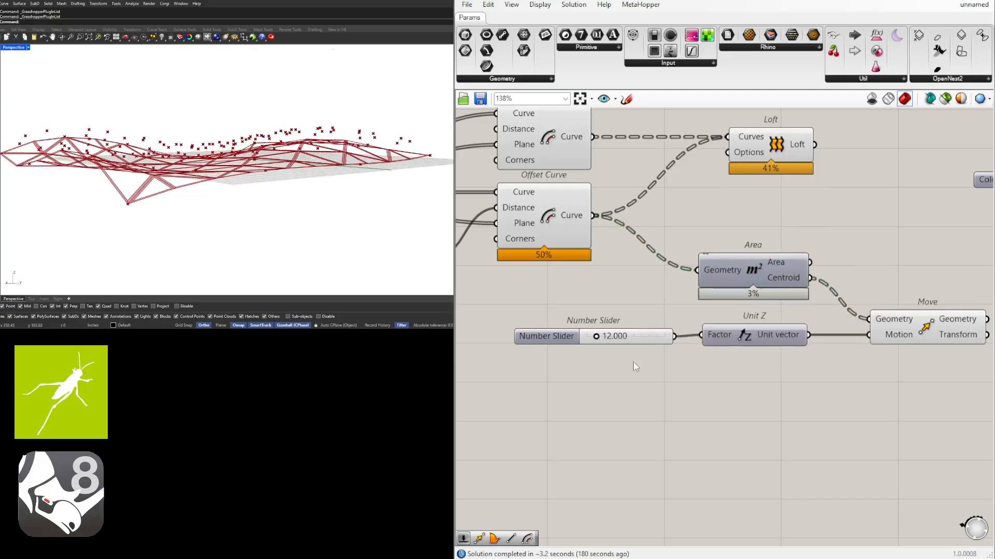
Set the Number Slider feeding Unit Z to 6.550
{"action": "scroll", "coordinate": [636, 367], "scroll_direction": "up", "scroll_amount": 4}
{"action": "left_click_drag", "start_coordinate": [581, 306], "coordinate": [575, 315]}
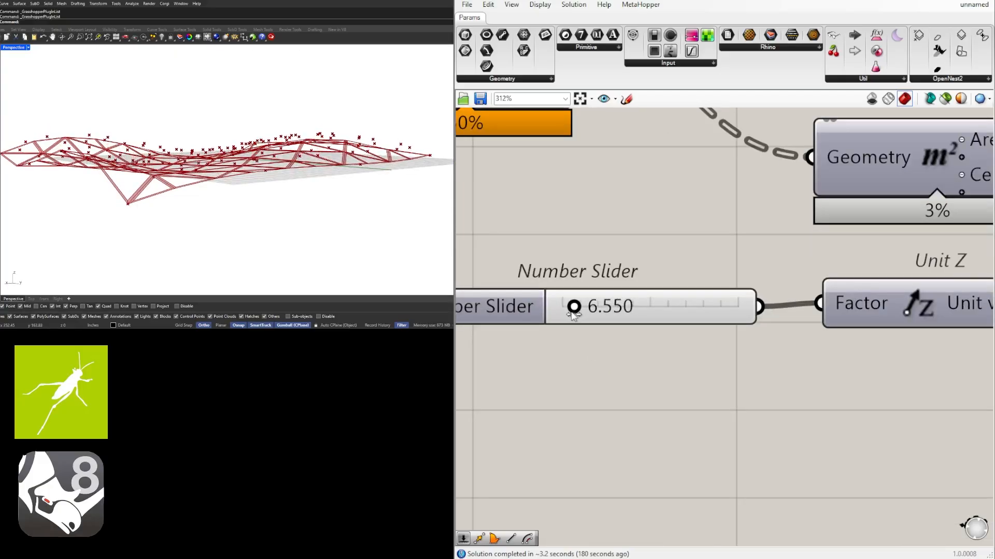
{"action": "scroll", "coordinate": [639, 251], "scroll_direction": "down", "scroll_amount": 5}
Shift the Area, Number Slider, Unit Z and Move components together further down the canvas
{"action": "left_click", "coordinate": [520, 253]}
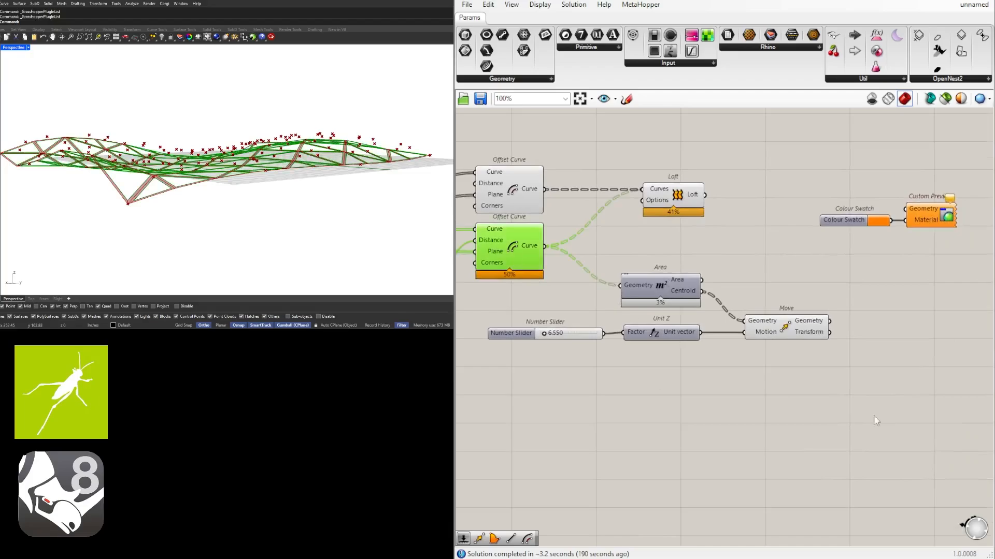
{"action": "left_click_drag", "start_coordinate": [925, 426], "coordinate": [643, 331]}
{"action": "left_click", "coordinate": [636, 268]}
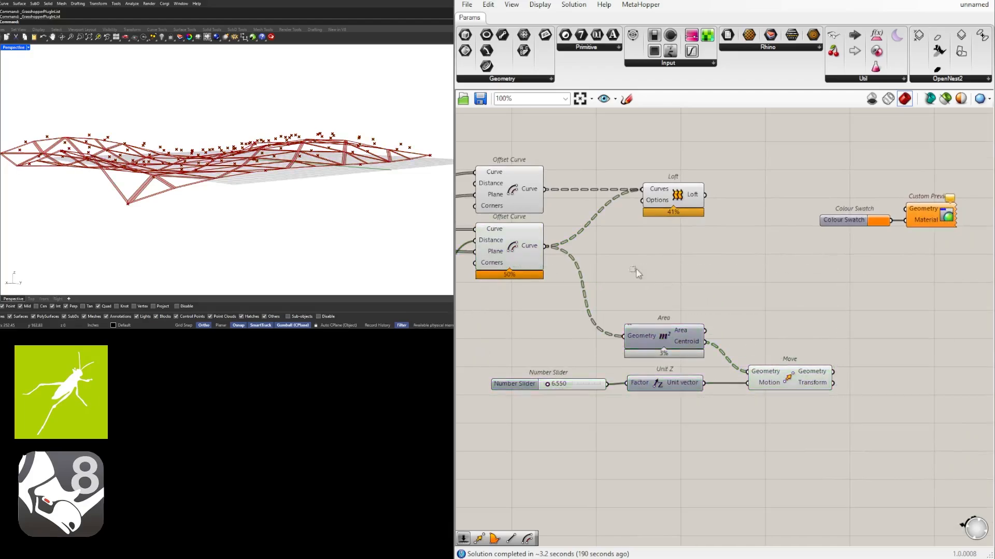
Add an Extrude Point component and place it above and beyond the output side of Move
{"action": "left_click", "coordinate": [504, 254]}
{"action": "right_click_drag", "start_coordinate": [171, 197], "coordinate": [144, 238]}
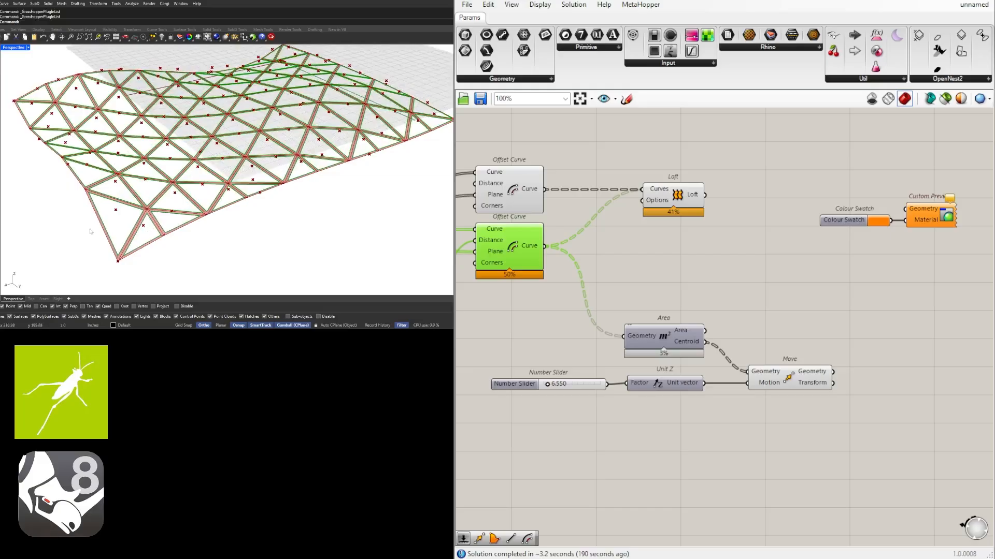
{"action": "double_click", "coordinate": [771, 320]}
{"action": "type", "text": "extr"}
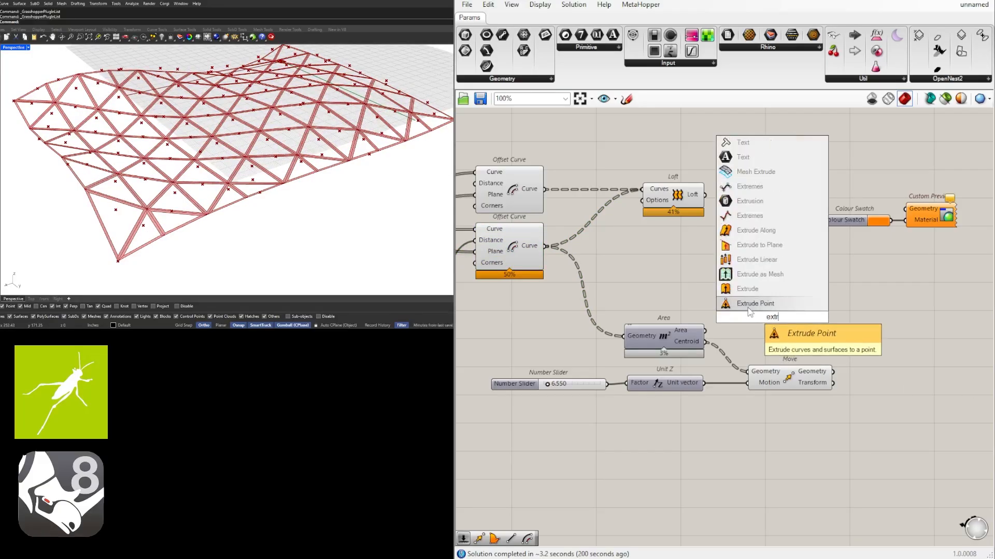
{"action": "key", "text": "Return"}
{"action": "left_click_drag", "start_coordinate": [775, 328], "coordinate": [892, 335]}
{"action": "left_click", "coordinate": [807, 308]}
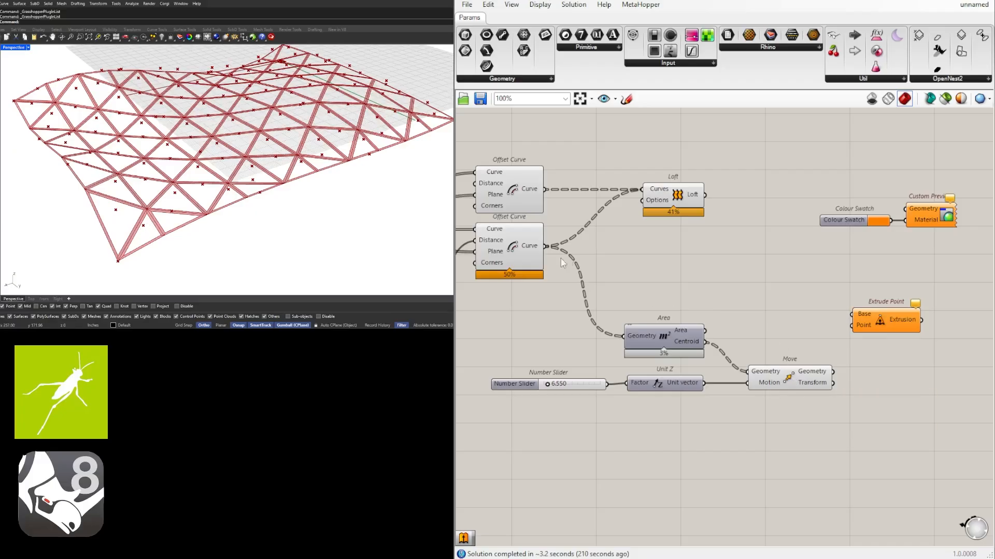
Connect the lower Offset Curve's Curve output to Extrude Point's Base input and Move's Geometry output to its Point input
{"action": "left_click_drag", "start_coordinate": [548, 250], "coordinate": [852, 315]}
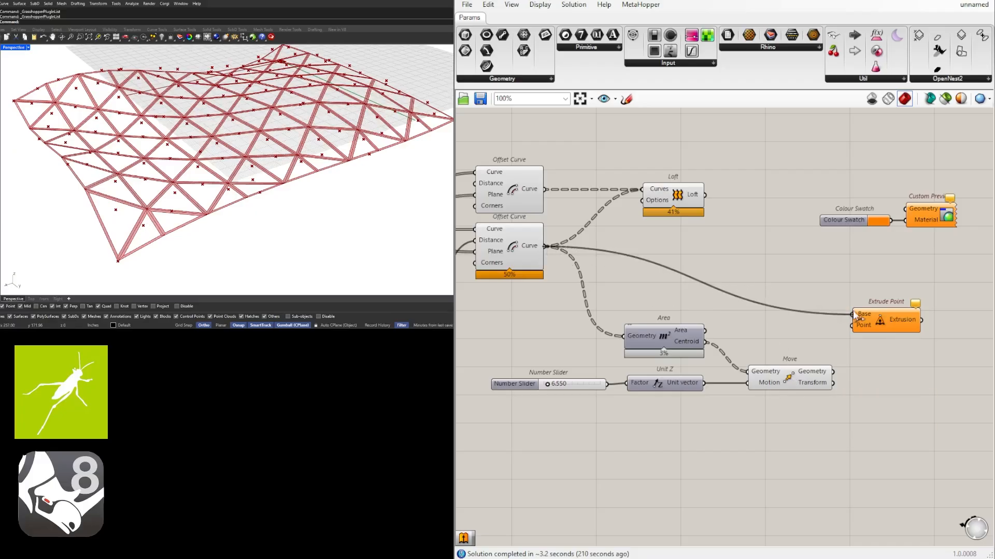
{"action": "left_click", "coordinate": [515, 245]}
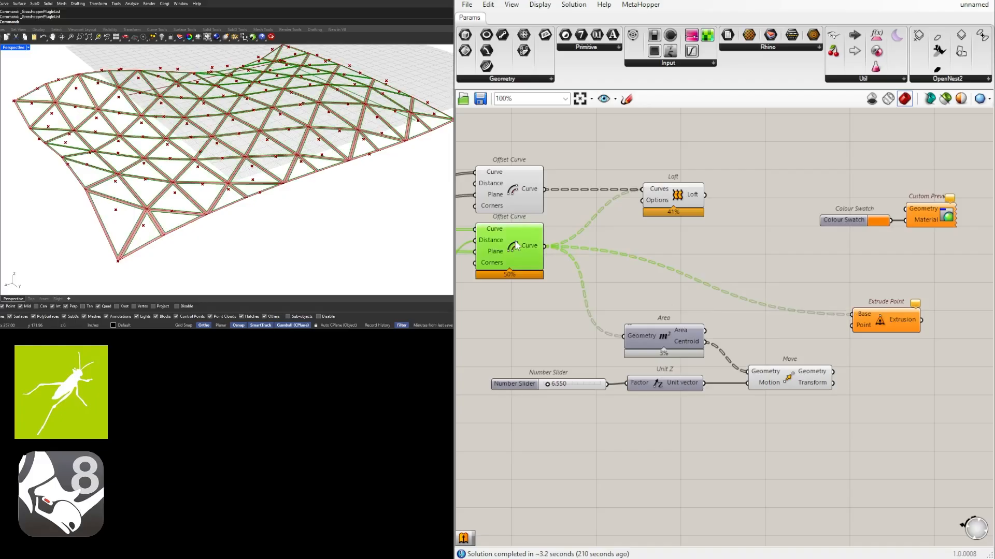
{"action": "left_click", "coordinate": [798, 382]}
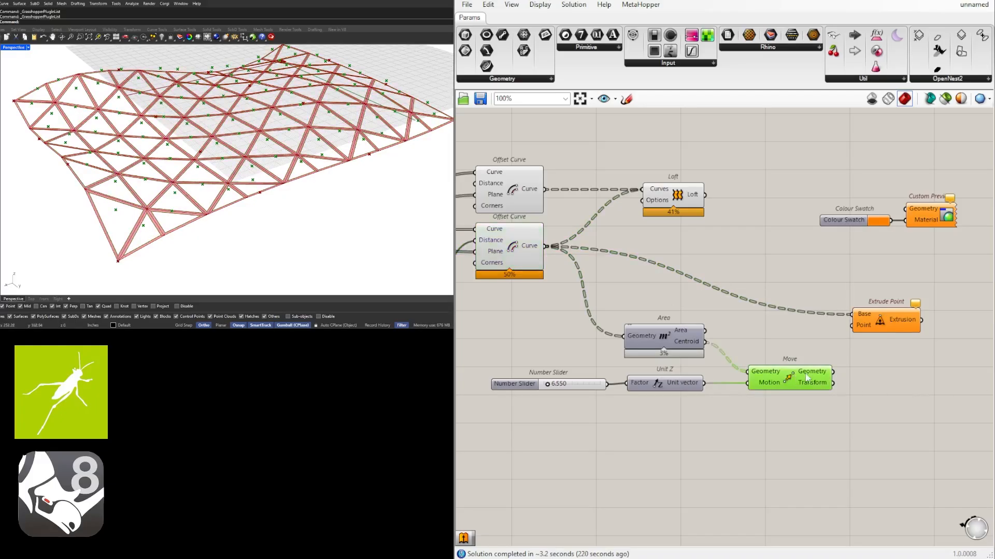
{"action": "left_click_drag", "start_coordinate": [854, 331], "coordinate": [871, 350]}
{"action": "left_click", "coordinate": [877, 297]}
{"action": "mouse_move", "coordinate": [282, 192]}
{"action": "right_mouse_down"}
{"action": "mouse_move", "coordinate": [243, 188]}
{"action": "mouse_move", "coordinate": [274, 202]}
{"action": "right_mouse_up"}
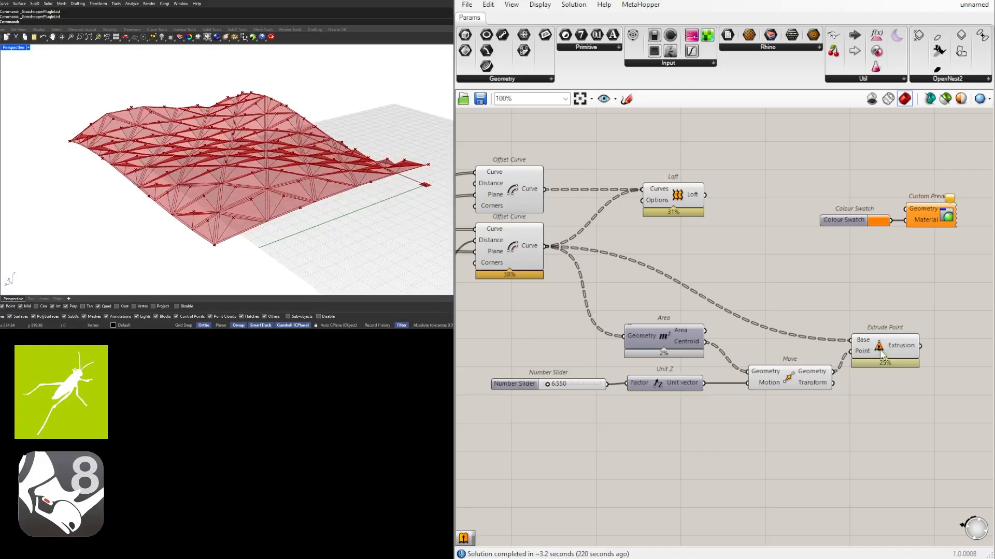
Hide the viewport previews of the two Offset Curve components and the Move component
{"action": "left_click_drag", "start_coordinate": [879, 350], "coordinate": [882, 352]}
{"action": "left_click_drag", "start_coordinate": [829, 419], "coordinate": [789, 379]}
{"action": "left_click_drag", "start_coordinate": [559, 330], "coordinate": [487, 262]}
{"action": "left_click_drag", "start_coordinate": [539, 332], "coordinate": [495, 200], "text": "shift"}
{"action": "middle_click", "coordinate": [499, 203]}
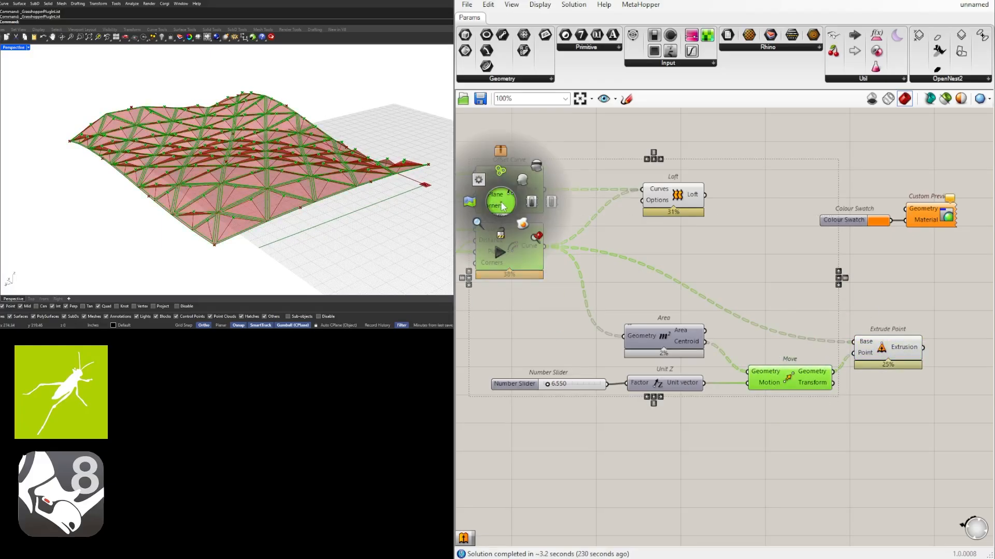
{"action": "left_click", "coordinate": [534, 168]}
{"action": "left_click", "coordinate": [741, 216]}
Relocate the Colour Swatch and Custom Preview pair to the output side of Extrude Point
{"action": "right_click_drag", "start_coordinate": [894, 230], "coordinate": [783, 234]}
{"action": "scroll", "coordinate": [793, 244], "scroll_direction": "down", "scroll_amount": 1}
{"action": "left_click_drag", "start_coordinate": [863, 262], "coordinate": [740, 191]}
{"action": "left_click_drag", "start_coordinate": [827, 227], "coordinate": [972, 375]}
{"action": "left_click", "coordinate": [840, 311]}
Connect Extrude Point's Extrusion output to the Custom Preview's Geometry input and align the preview pair with Extrude Point
{"action": "right_click_drag", "start_coordinate": [344, 70], "coordinate": [300, 66]}
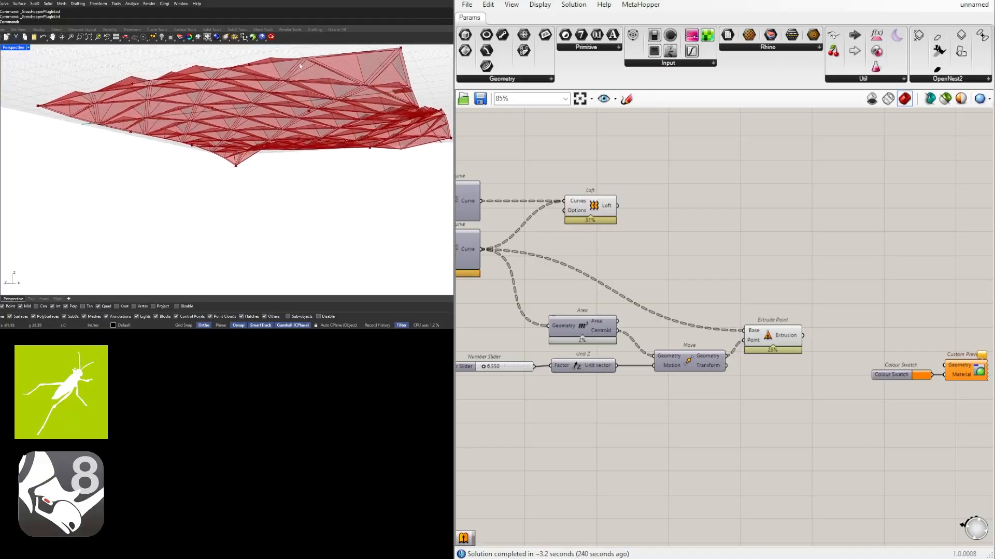
{"action": "right_click_drag", "start_coordinate": [217, 147], "coordinate": [194, 71]}
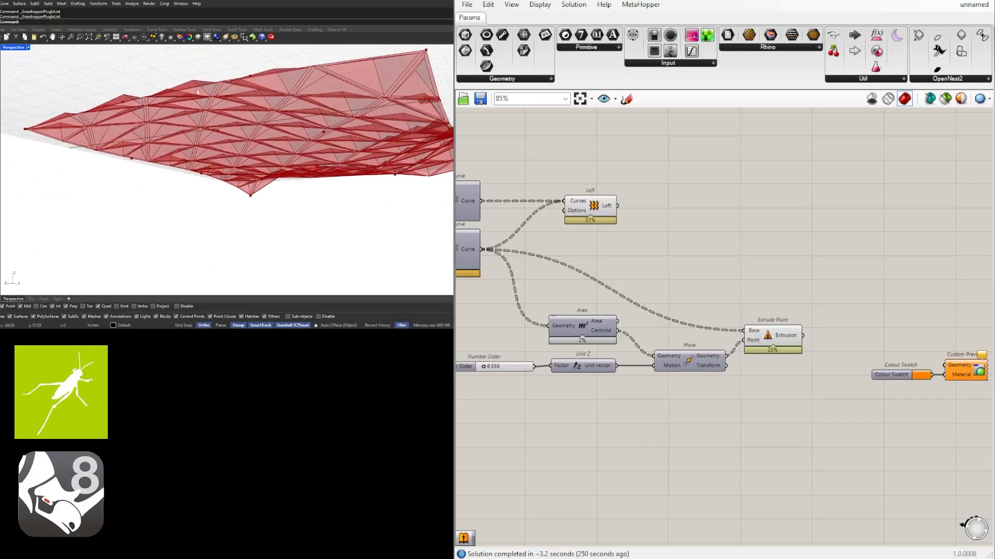
{"action": "right_click_drag", "start_coordinate": [187, 90], "coordinate": [254, 188]}
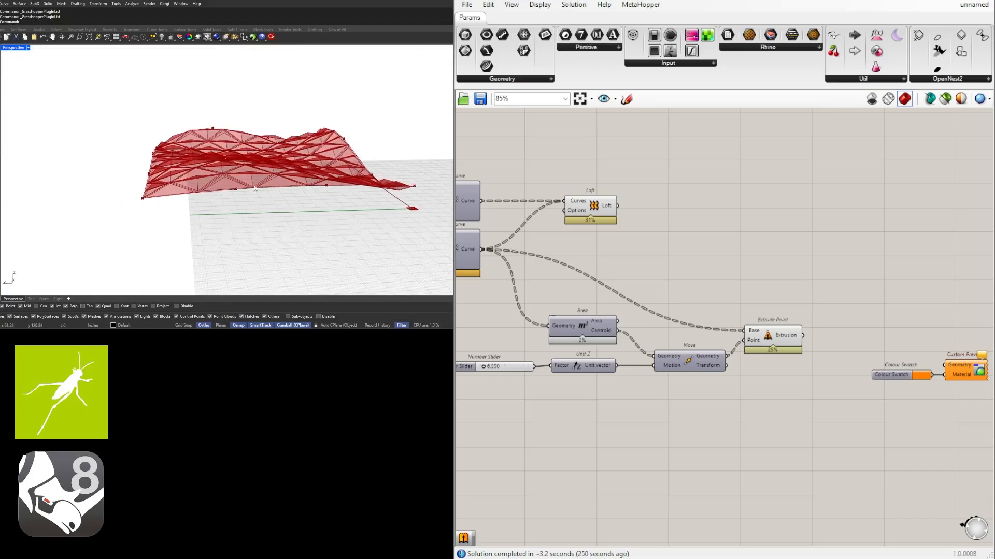
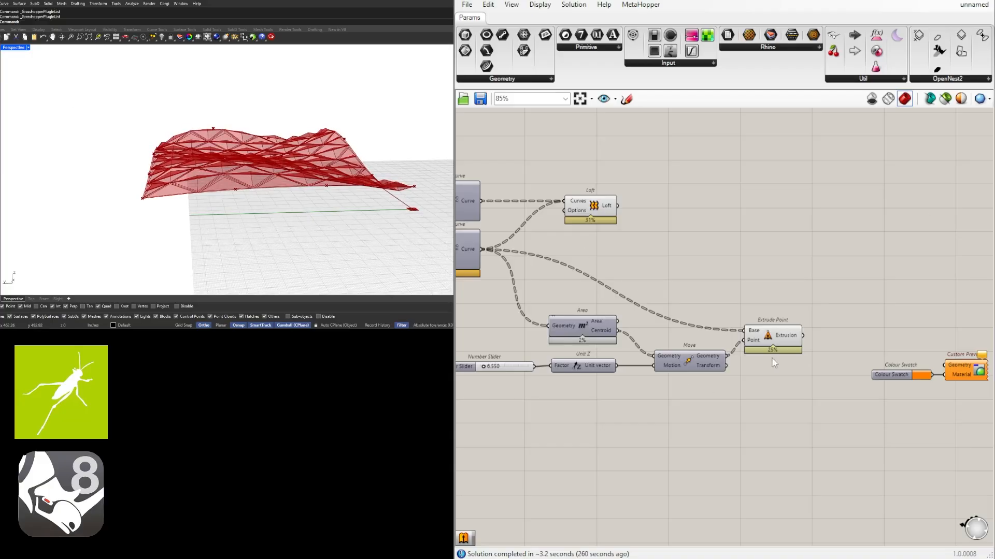
{"action": "left_click_drag", "start_coordinate": [803, 337], "coordinate": [889, 354]}
{"action": "left_click_drag", "start_coordinate": [974, 374], "coordinate": [955, 349]}
{"action": "left_click", "coordinate": [892, 302]}
Hide the viewport preview of Extrude Point so only the coloured Custom Preview draws the pyramids
{"action": "left_click_drag", "start_coordinate": [826, 383], "coordinate": [749, 321]}
{"action": "middle_click", "coordinate": [801, 299]}
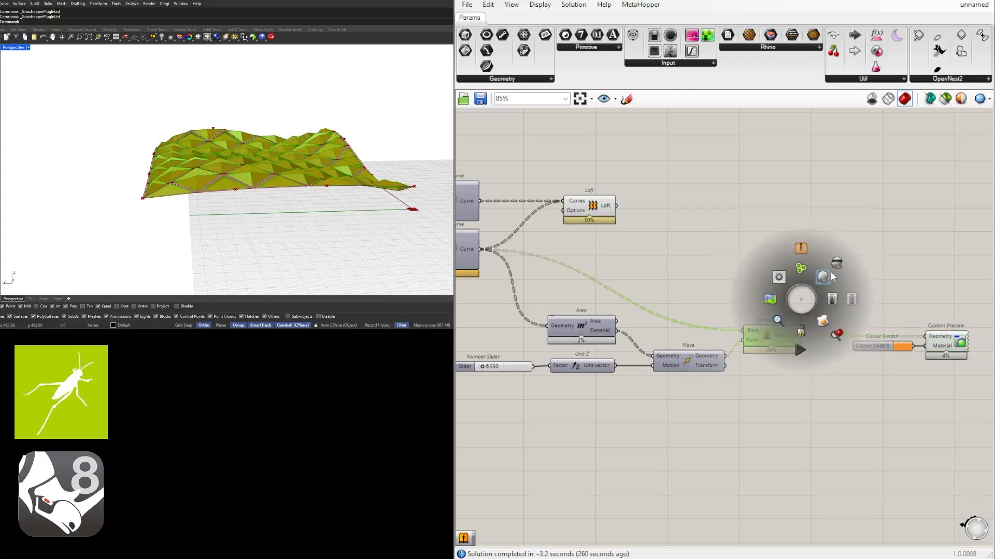
{"action": "left_click", "coordinate": [830, 271]}
{"action": "middle_click", "coordinate": [769, 323]}
{"action": "left_click", "coordinate": [805, 287]}
{"action": "left_click", "coordinate": [954, 368]}
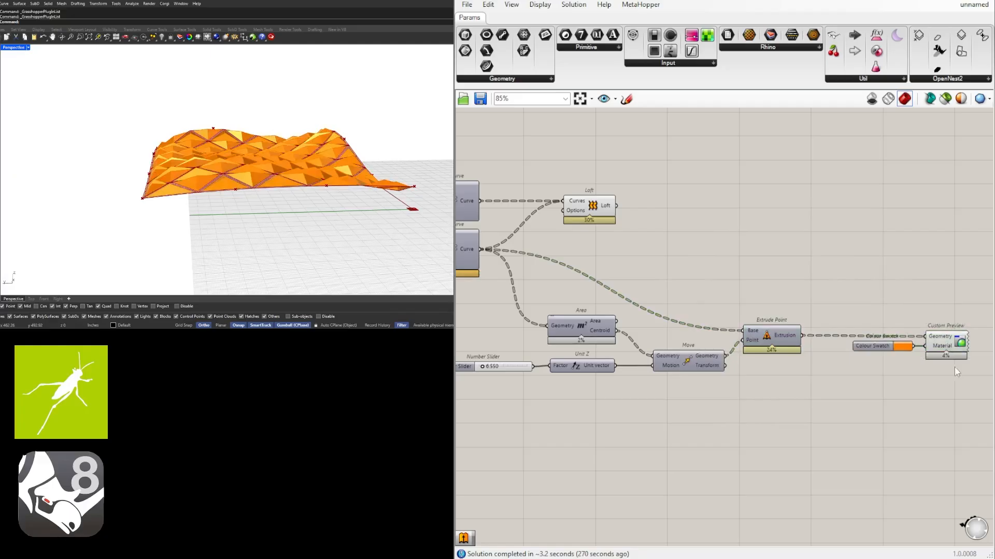
Duplicate the Colour Swatch and Custom Preview above the originals and connect Loft's output to the copy's Geometry input
{"action": "left_click_drag", "start_coordinate": [937, 408], "coordinate": [939, 237]}
{"action": "left_click", "coordinate": [913, 186]}
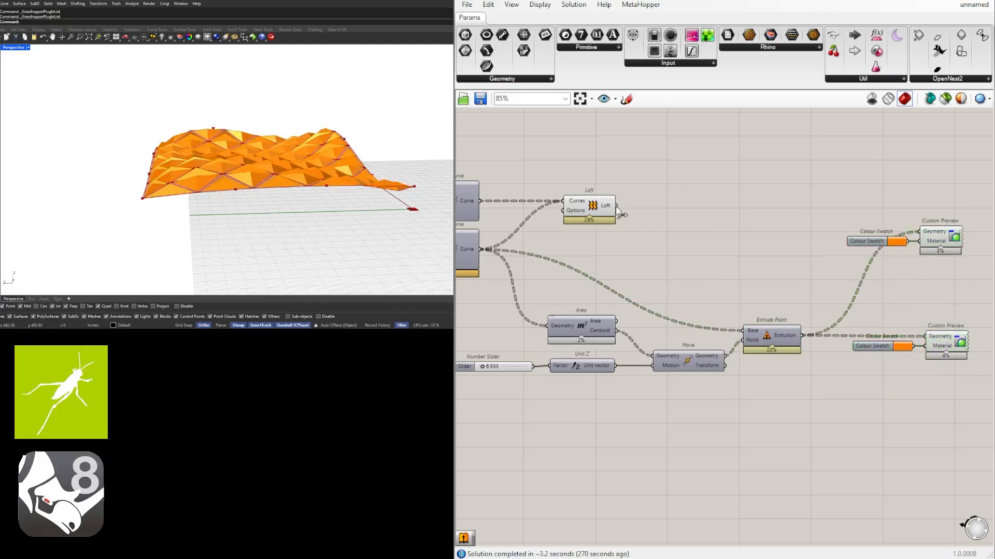
{"action": "left_click_drag", "start_coordinate": [619, 212], "coordinate": [920, 232]}
Change the duplicated Colour Swatch to a dark grey with saturation 0
{"action": "left_click", "coordinate": [897, 241]}
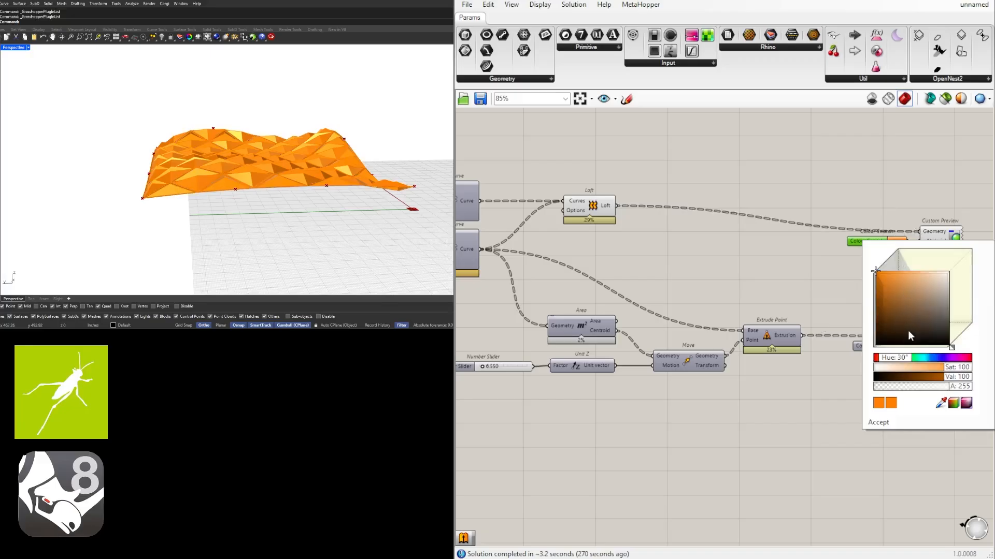
{"action": "mouse_move", "coordinate": [910, 336]}
{"action": "left_mouse_down"}
{"action": "mouse_move", "coordinate": [968, 346]}
{"action": "mouse_move", "coordinate": [978, 321]}
{"action": "left_mouse_up"}
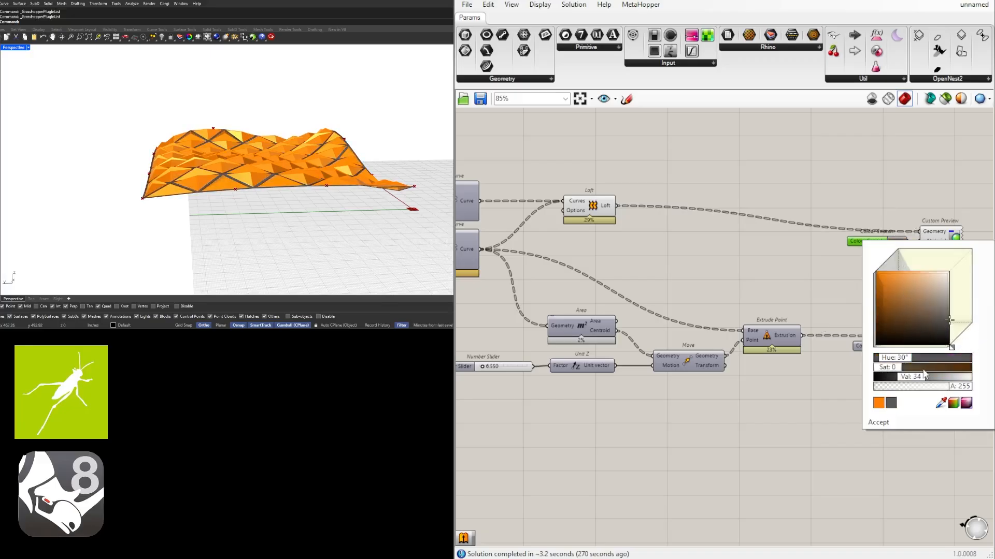
{"action": "double_click", "coordinate": [910, 380]}
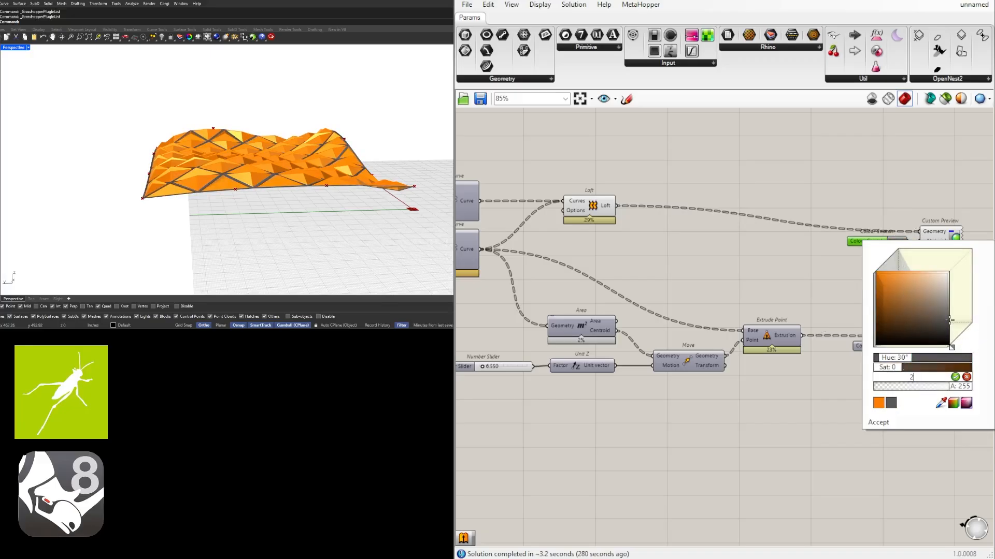
{"action": "key", "text": "Return"}
{"action": "left_click", "coordinate": [858, 202]}
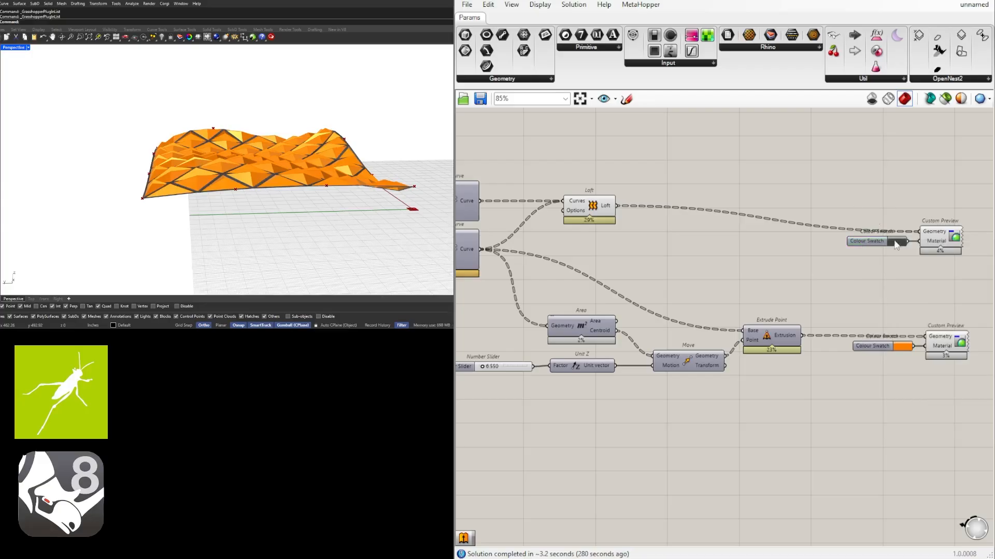
Move the dark grey Colour Swatch and its Custom Preview up level with the Loft component
{"action": "left_click_drag", "start_coordinate": [973, 297], "coordinate": [851, 213]}
{"action": "left_click_drag", "start_coordinate": [958, 244], "coordinate": [960, 220]}
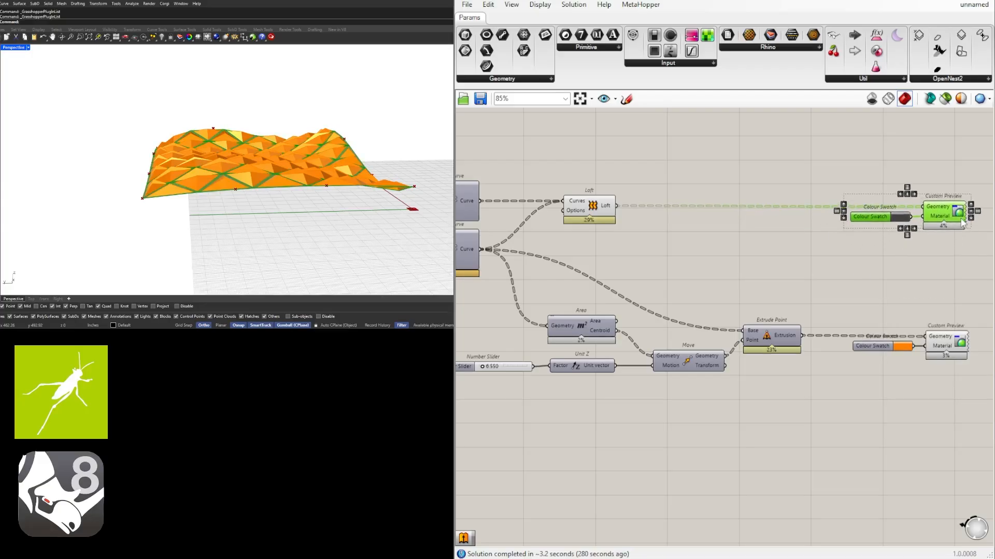
{"action": "left_click", "coordinate": [951, 266]}
Hide the viewport preview of the Loft component
{"action": "scroll", "coordinate": [920, 281], "scroll_direction": "down", "scroll_amount": 2}
{"action": "right_click_drag", "start_coordinate": [912, 321], "coordinate": [827, 354]}
{"action": "scroll", "coordinate": [647, 275], "scroll_direction": "up", "scroll_amount": 3}
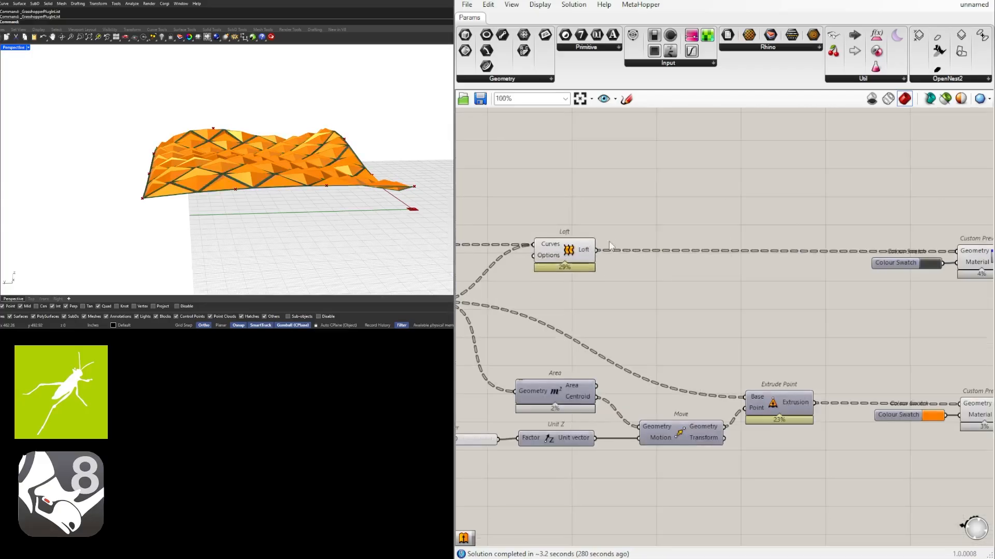
{"action": "left_click", "coordinate": [565, 251]}
{"action": "left_click", "coordinate": [813, 202]}
{"action": "left_click", "coordinate": [567, 250]}
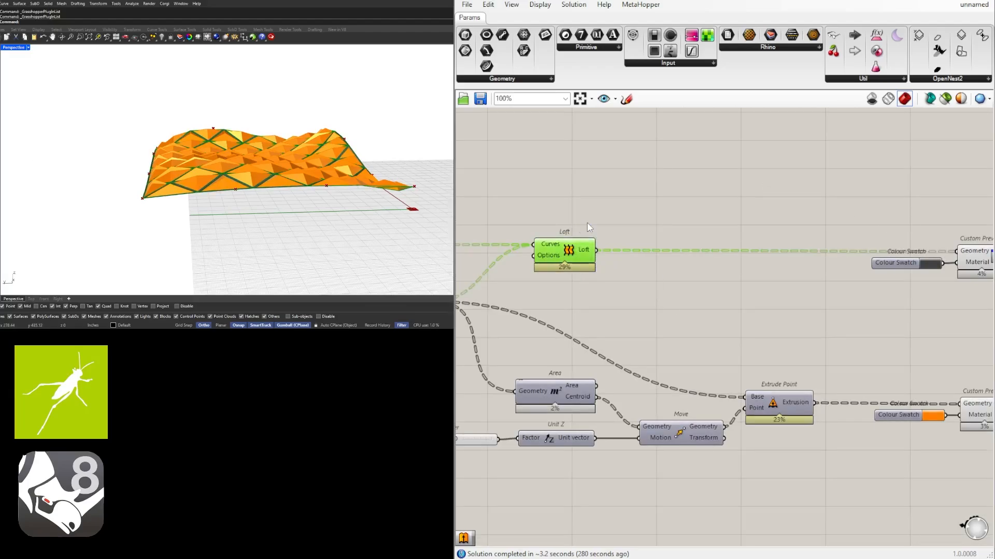
{"action": "middle_click", "coordinate": [597, 224]}
{"action": "left_click", "coordinate": [637, 229]}
{"action": "double_click", "coordinate": [634, 227]}
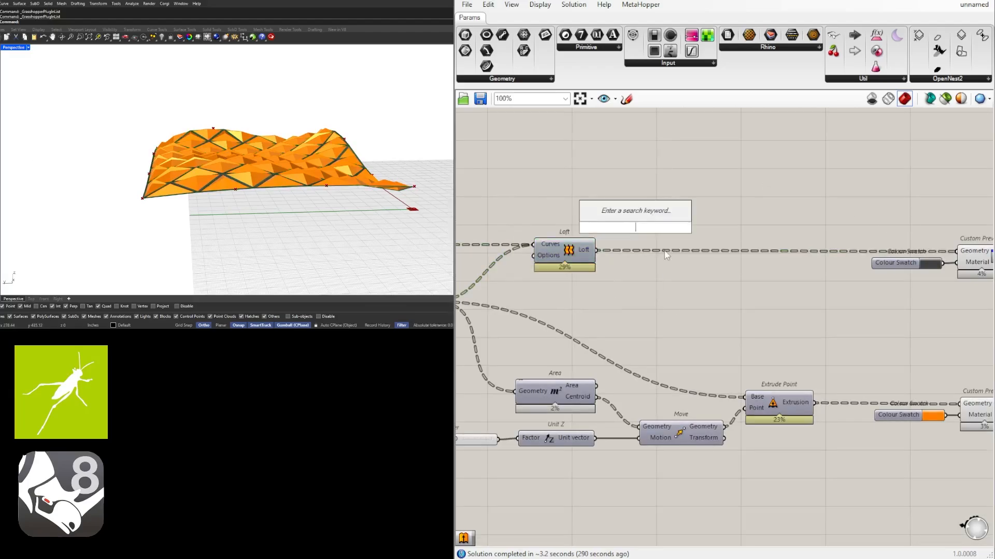
{"action": "type", "text": "geo"}
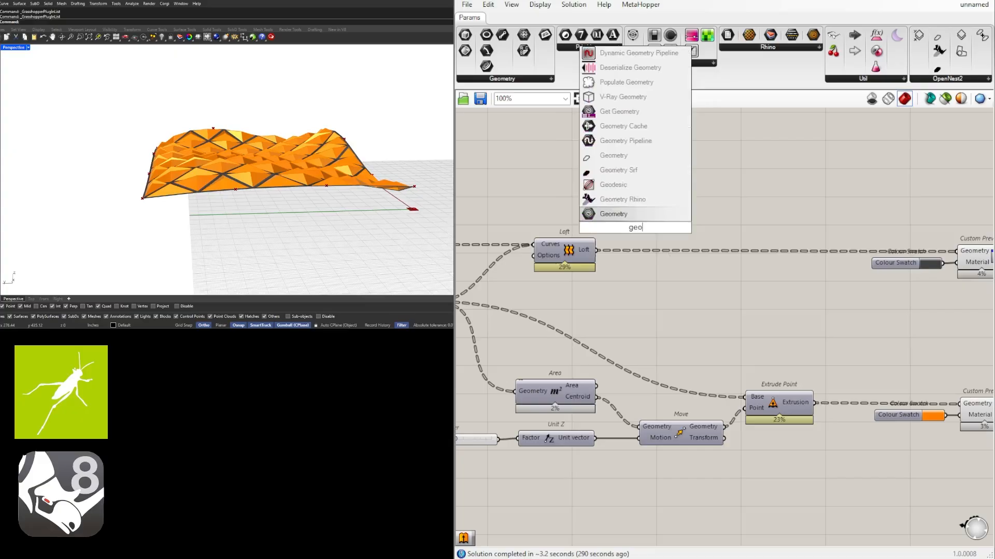
{"action": "type", "text": "m"}
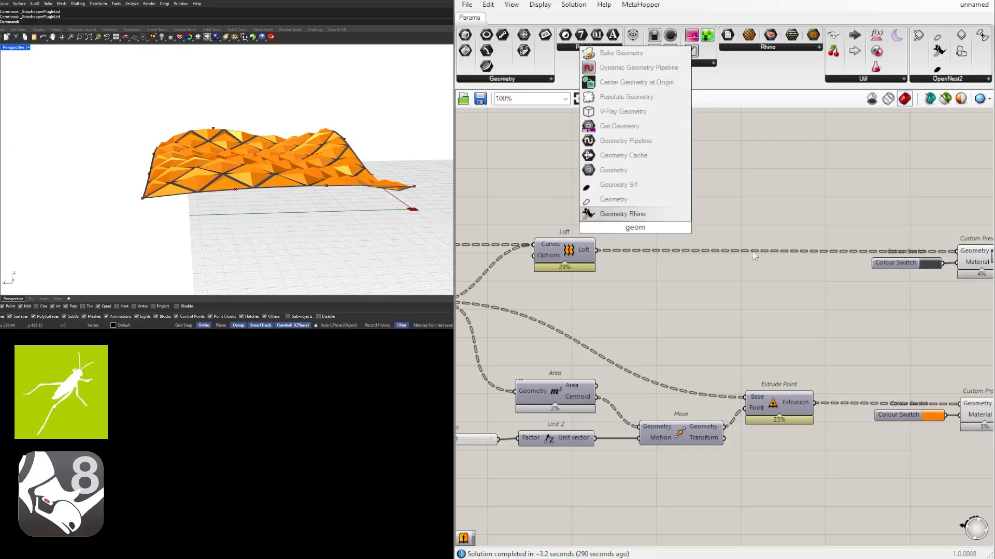
{"action": "left_click", "coordinate": [811, 208]}
Insert a Geometry parameter between Loft's output and the dark grey Custom Preview's Geometry input, and put it in its own group
{"action": "double_click", "coordinate": [679, 220]}
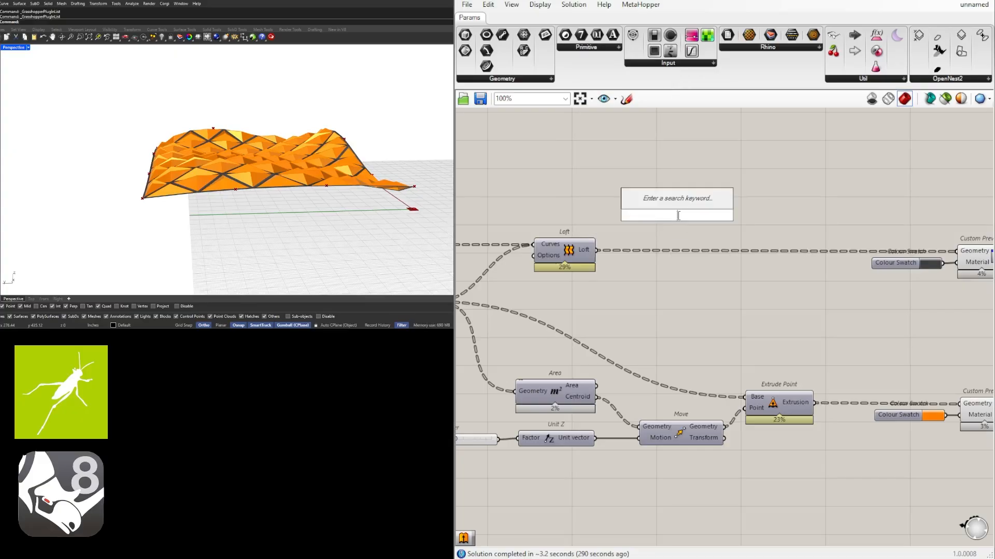
{"action": "type", "text": "geometry"}
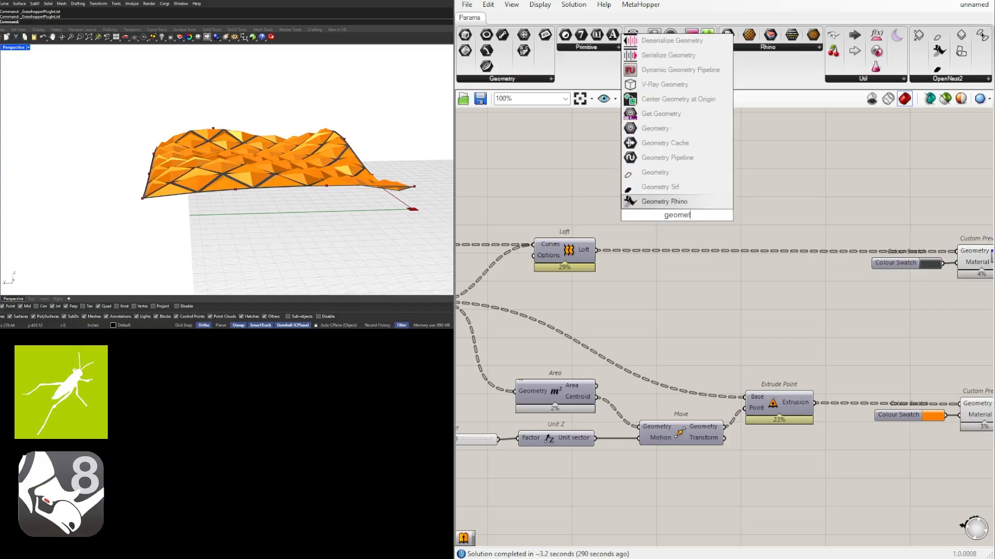
{"action": "left_click", "coordinate": [655, 201]}
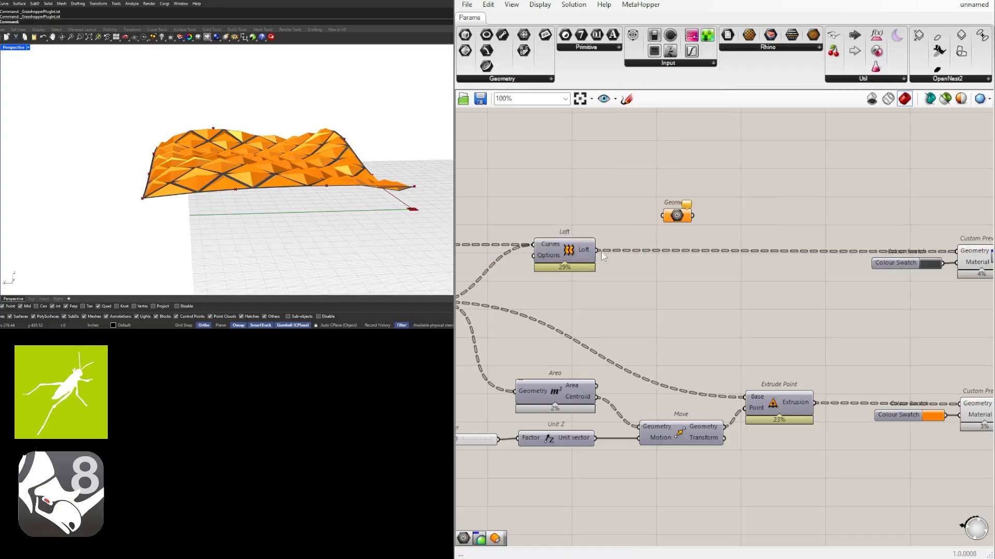
{"action": "left_click_drag", "start_coordinate": [597, 250], "coordinate": [659, 251]}
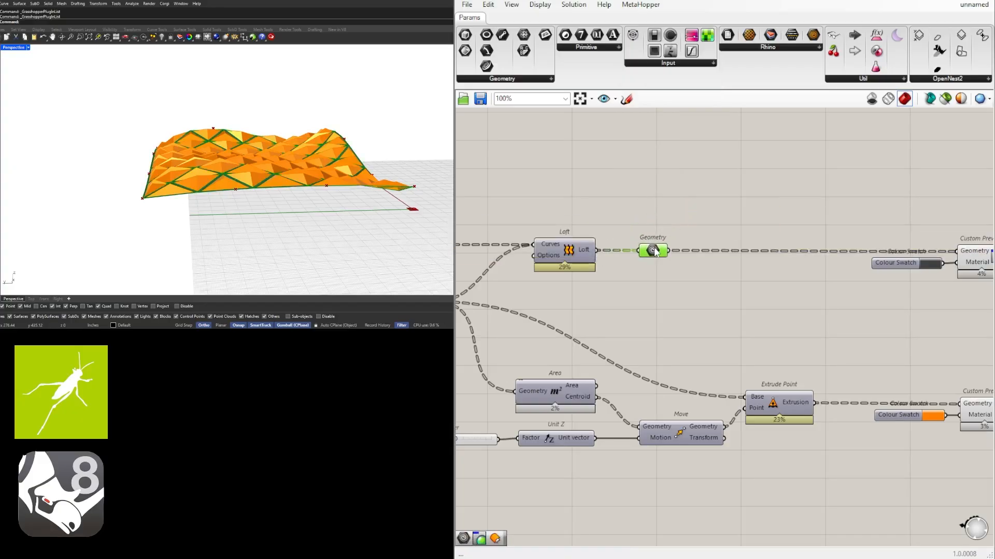
{"action": "key", "text": "ctrl+g"}
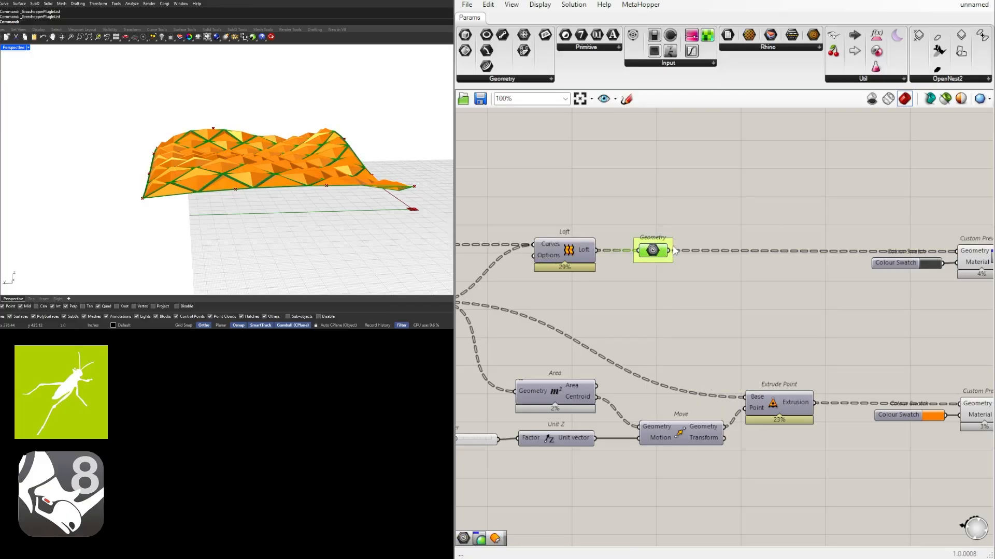
{"action": "left_click_drag", "start_coordinate": [860, 241], "coordinate": [956, 251]}
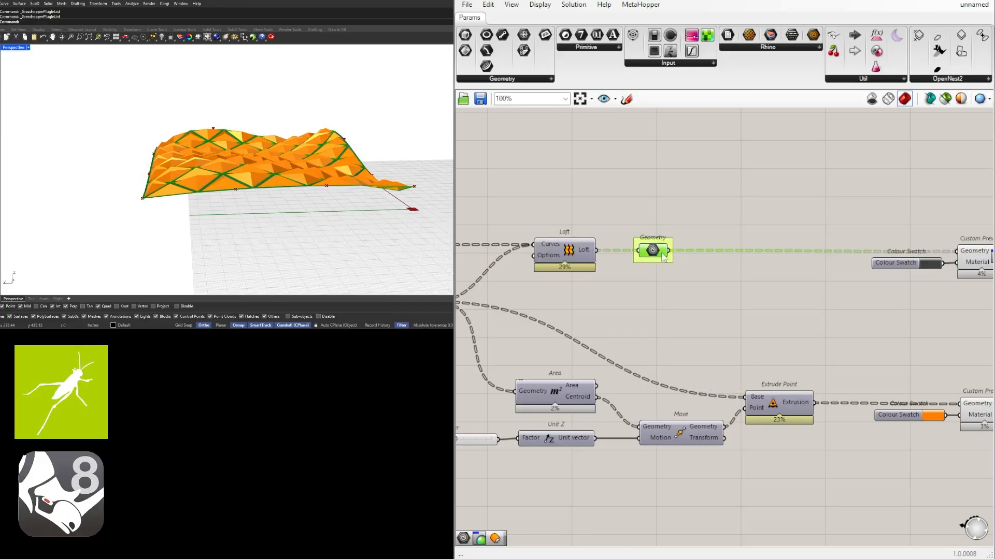
{"action": "left_click_drag", "start_coordinate": [662, 253], "coordinate": [636, 243]}
Insert a second grouped Geometry parameter between Extrude Point's Extrusion output and the orange Custom Preview's Geometry input
{"action": "right_click_drag", "start_coordinate": [900, 393], "coordinate": [690, 323]}
{"action": "right_click_drag", "start_coordinate": [605, 245], "coordinate": [736, 254]}
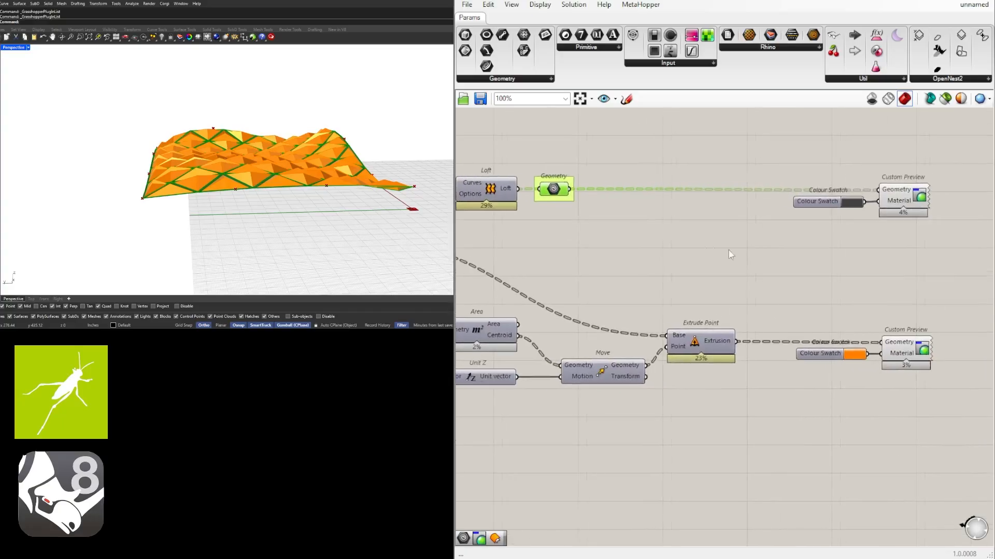
{"action": "scroll", "coordinate": [637, 218], "scroll_direction": "down", "scroll_amount": 1}
{"action": "left_click_drag", "start_coordinate": [759, 321], "coordinate": [752, 324]}
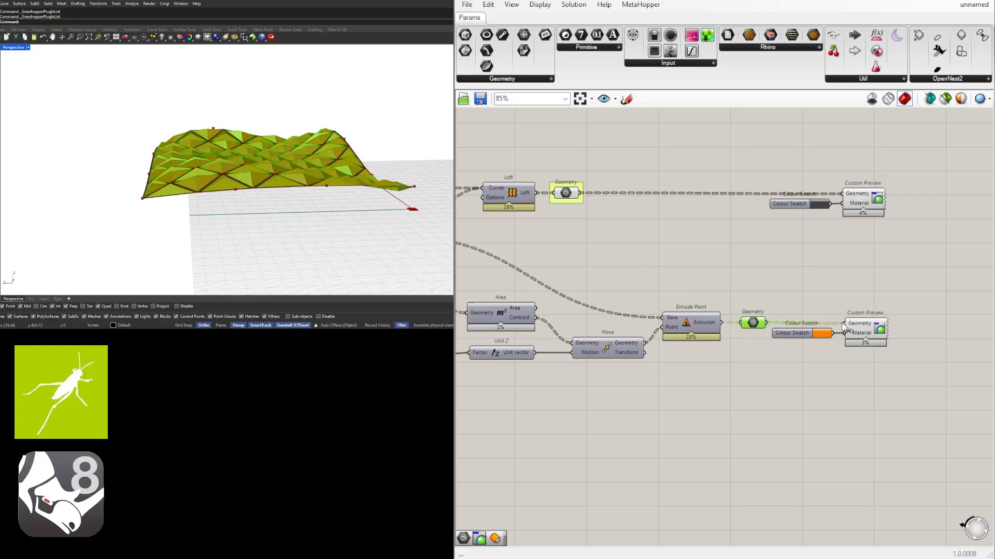
{"action": "left_click", "coordinate": [758, 347]}
Hide the viewport preview of Move, Extrude Point and both Geometry parameters
{"action": "left_click_drag", "start_coordinate": [761, 355], "coordinate": [636, 293]}
{"action": "left_click", "coordinate": [630, 242]}
{"action": "left_click_drag", "start_coordinate": [628, 243], "coordinate": [556, 170], "text": "shift"}
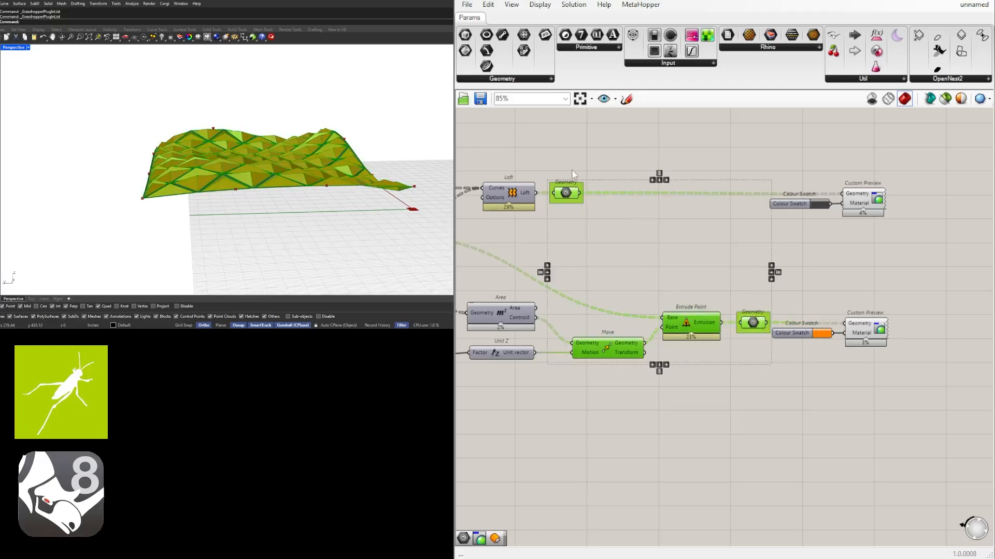
{"action": "middle_click", "coordinate": [572, 169]}
{"action": "left_click", "coordinate": [601, 148]}
Move both Colour Swatches and their Custom Previews together further away from the Geometry parameters
{"action": "left_click", "coordinate": [872, 282]}
{"action": "right_click_drag", "start_coordinate": [872, 282], "coordinate": [767, 305]}
{"action": "left_click_drag", "start_coordinate": [843, 407], "coordinate": [666, 194]}
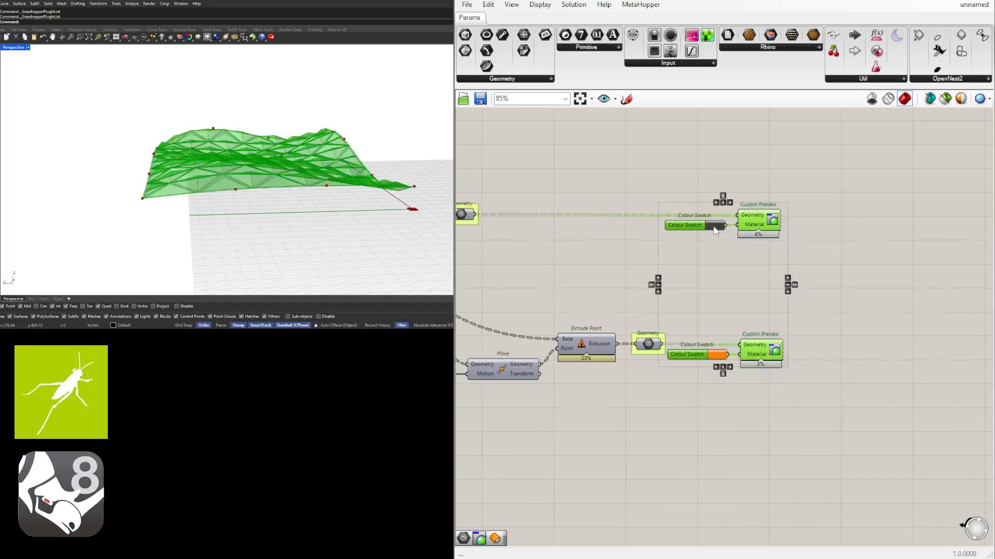
{"action": "left_click_drag", "start_coordinate": [745, 221], "coordinate": [769, 222]}
{"action": "left_click", "coordinate": [791, 238]}
Set the wire display of both Custom Previews' Geometry inputs to Hidden
{"action": "right_click", "coordinate": [770, 216]}
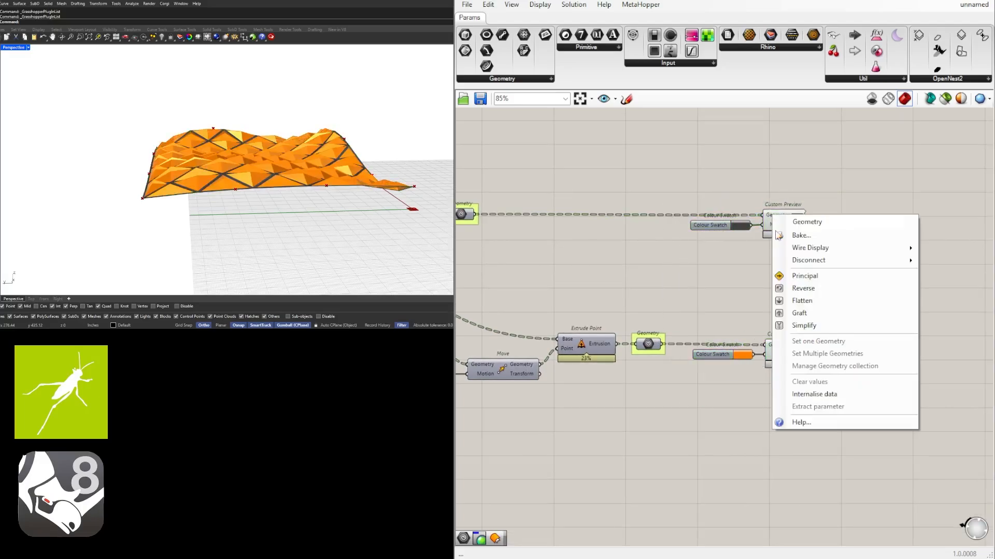
{"action": "mouse_move", "coordinate": [852, 248]}
{"action": "left_click", "coordinate": [941, 274]}
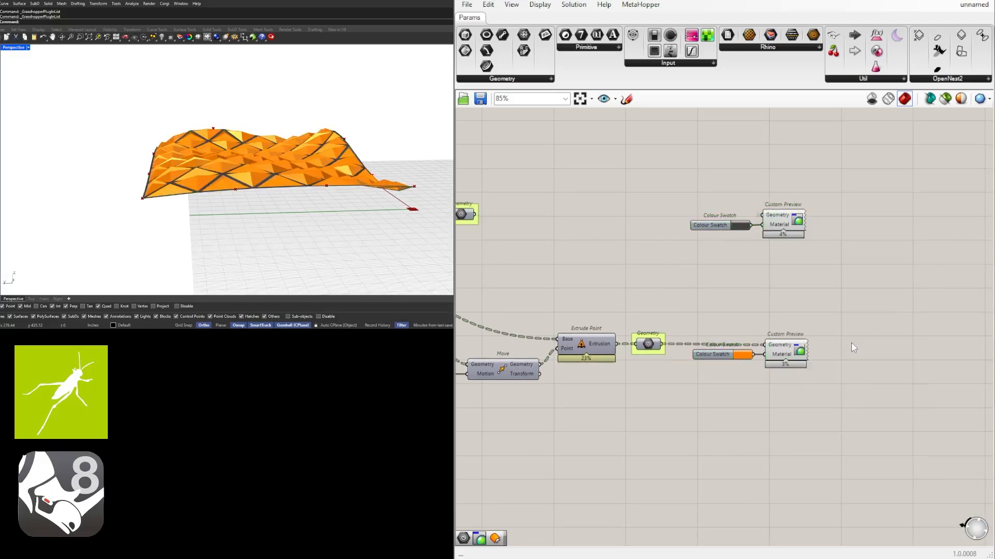
{"action": "right_click", "coordinate": [773, 345]}
{"action": "mouse_move", "coordinate": [860, 378]}
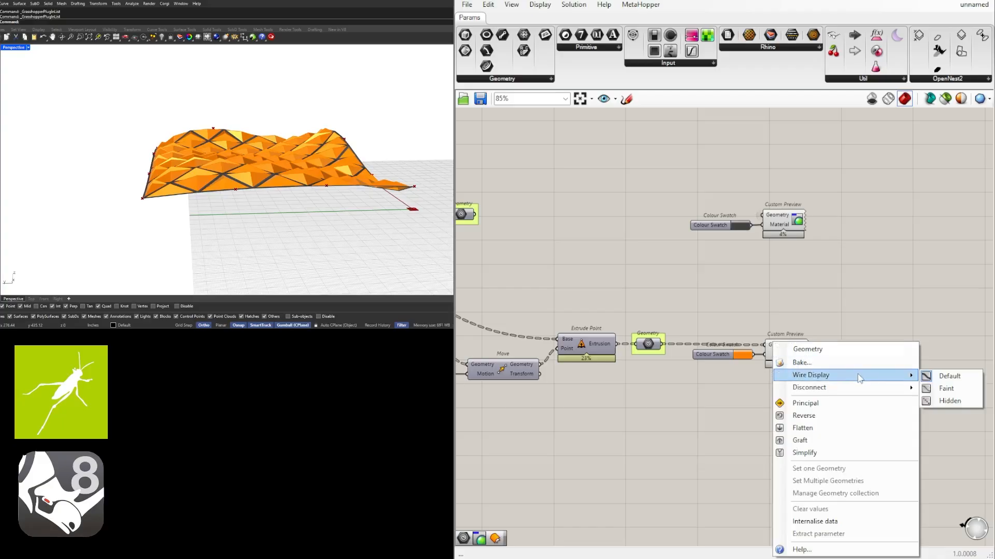
{"action": "left_click", "coordinate": [948, 403]}
Move the extrusion branch, from its slider and Area through to the Geometry parameter, up closer to the Loft branch
{"action": "scroll", "coordinate": [624, 371], "scroll_direction": "down", "scroll_amount": 5}
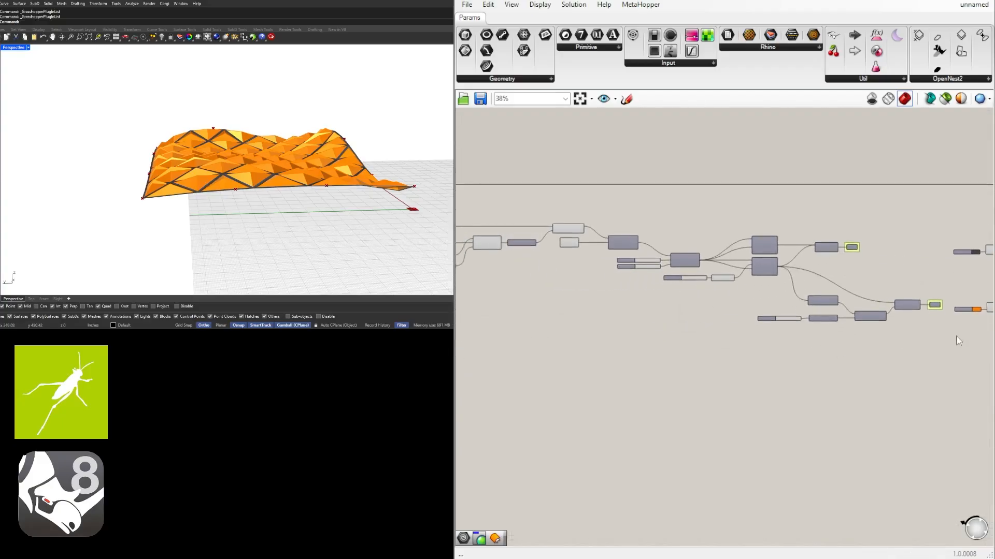
{"action": "left_click_drag", "start_coordinate": [890, 382], "coordinate": [620, 285]}
{"action": "scroll", "coordinate": [654, 298], "scroll_direction": "up", "scroll_amount": 4}
{"action": "left_click_drag", "start_coordinate": [667, 310], "coordinate": [671, 267]}
{"action": "left_click", "coordinate": [779, 246]}
Move the orange Colour Swatch and Custom Preview up, and line up the dark grey pair directly above them
{"action": "right_click_drag", "start_coordinate": [779, 246], "coordinate": [684, 258]}
{"action": "left_click_drag", "start_coordinate": [939, 346], "coordinate": [746, 261]}
{"action": "left_click_drag", "start_coordinate": [746, 286], "coordinate": [745, 257]}
{"action": "left_click", "coordinate": [832, 218]}
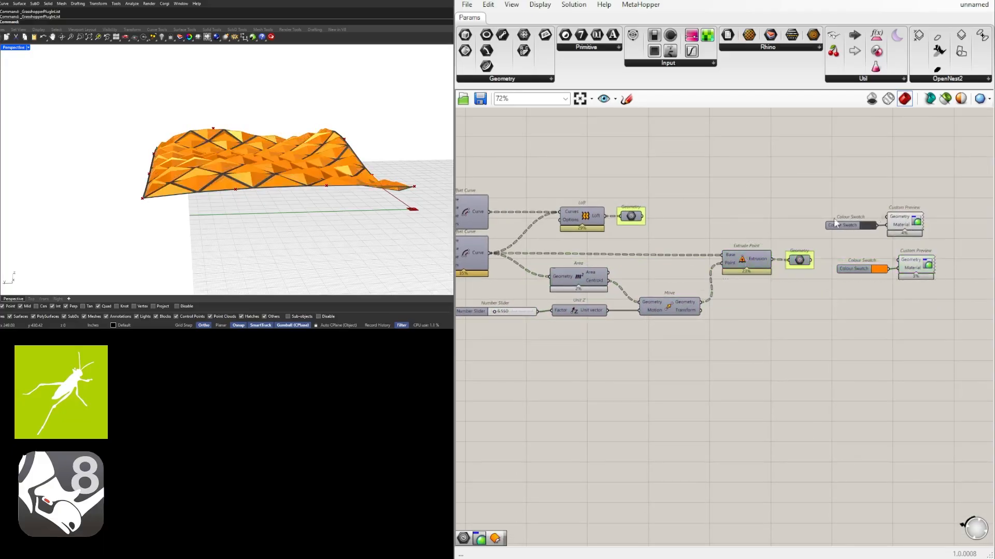
{"action": "left_click_drag", "start_coordinate": [944, 245], "coordinate": [845, 208]}
{"action": "right_click_drag", "start_coordinate": [923, 221], "coordinate": [795, 233]}
{"action": "left_click_drag", "start_coordinate": [770, 238], "coordinate": [781, 237]}
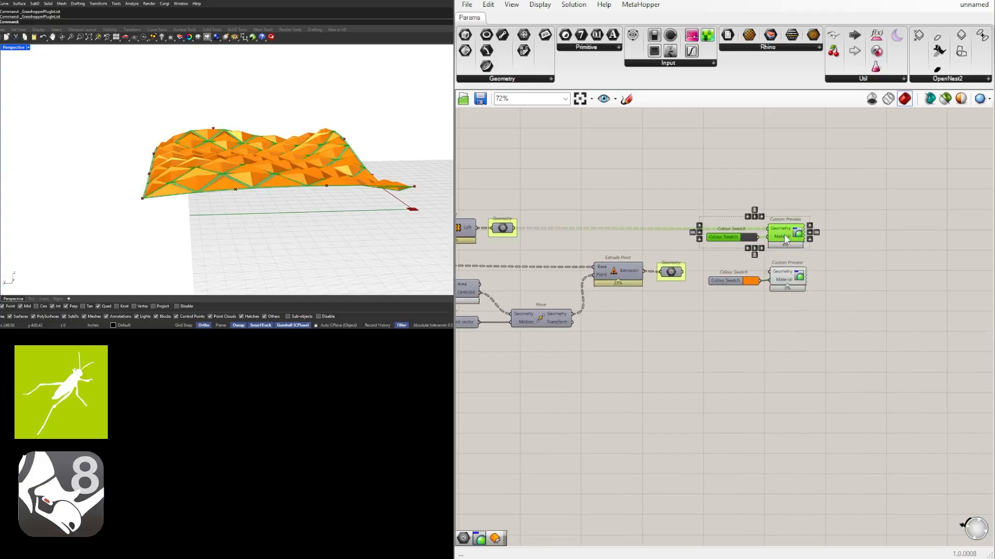
{"action": "left_click", "coordinate": [839, 249]}
Set the V Count slider of Divide Surface to 5 and check the panelled surface from another angle
{"action": "scroll", "coordinate": [899, 303], "scroll_direction": "down", "scroll_amount": 4}
{"action": "right_click_drag", "start_coordinate": [726, 330], "coordinate": [649, 305]}
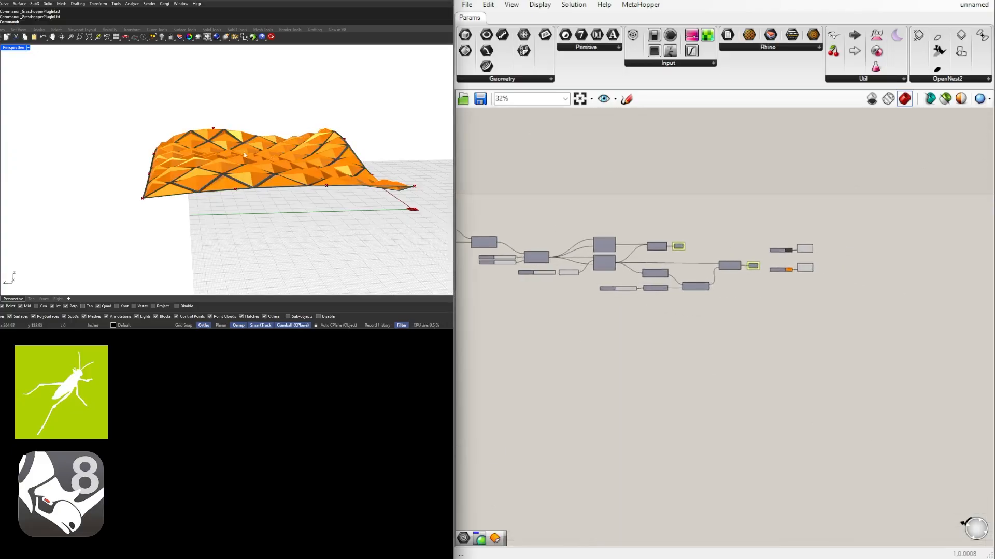
{"action": "right_click_drag", "start_coordinate": [279, 242], "coordinate": [279, 234]}
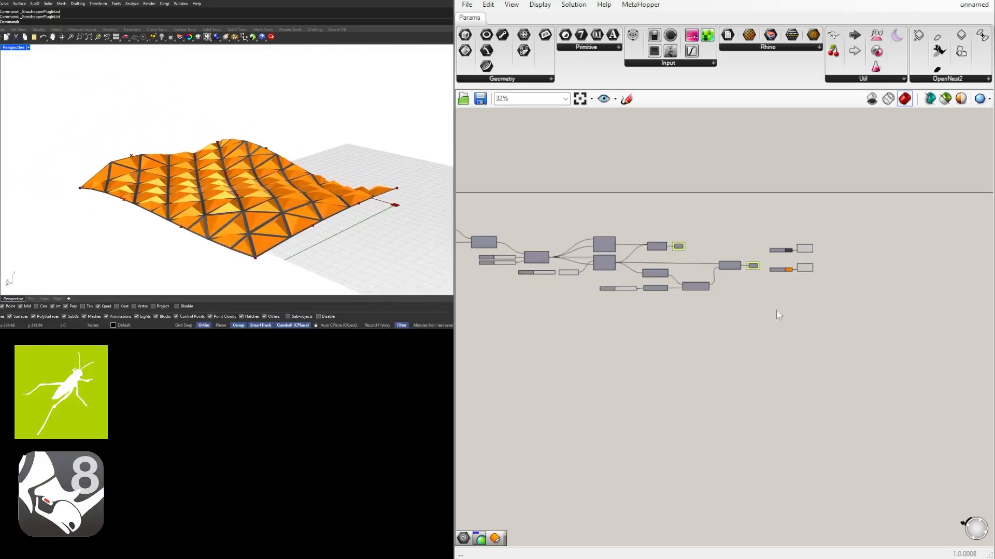
{"action": "scroll", "coordinate": [661, 356], "scroll_direction": "down", "scroll_amount": 2}
{"action": "scroll", "coordinate": [603, 321], "scroll_direction": "up", "scroll_amount": 6}
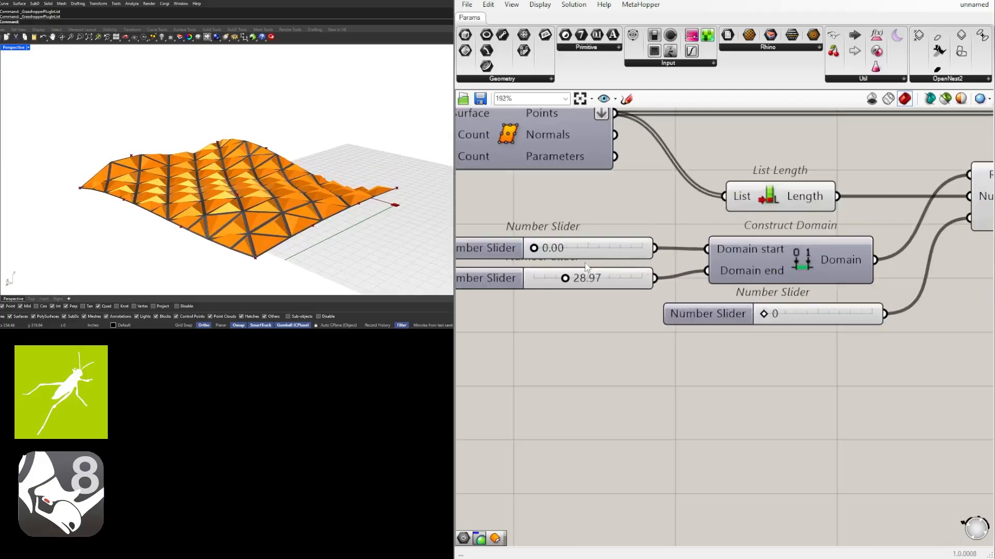
{"action": "scroll", "coordinate": [705, 311], "scroll_direction": "down", "scroll_amount": 3}
{"action": "scroll", "coordinate": [568, 224], "scroll_direction": "up", "scroll_amount": 5}
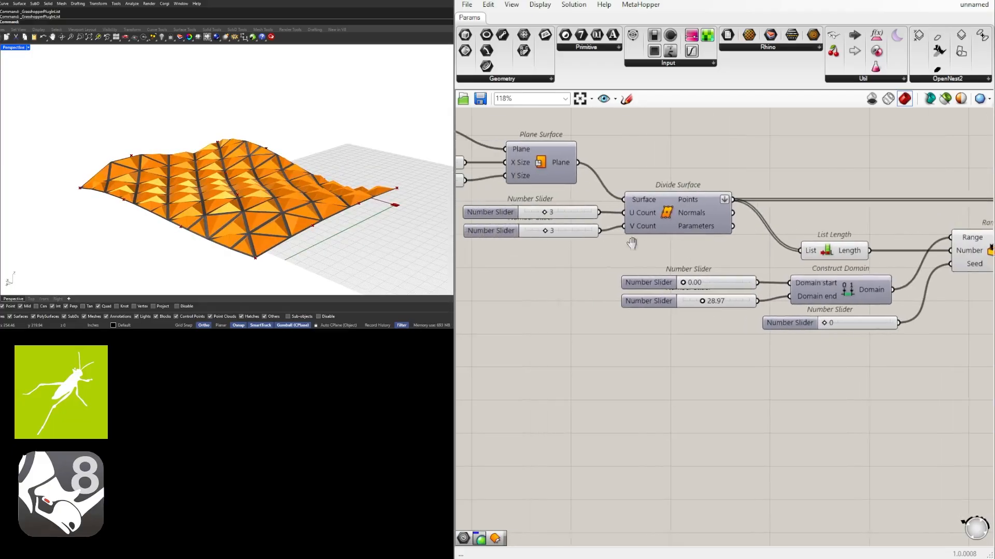
{"action": "left_click_drag", "start_coordinate": [598, 228], "coordinate": [601, 228]}
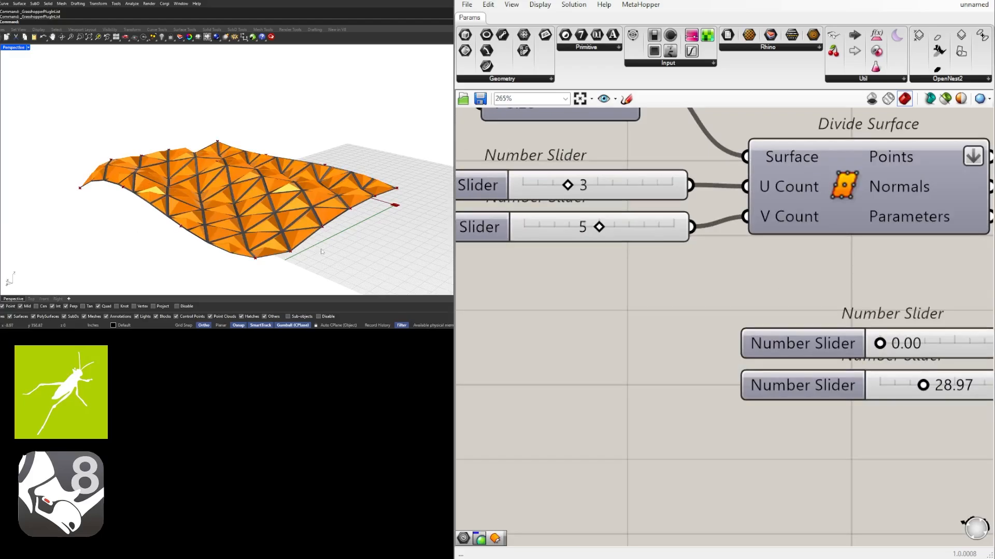
{"action": "right_click_drag", "start_coordinate": [321, 252], "coordinate": [655, 275]}
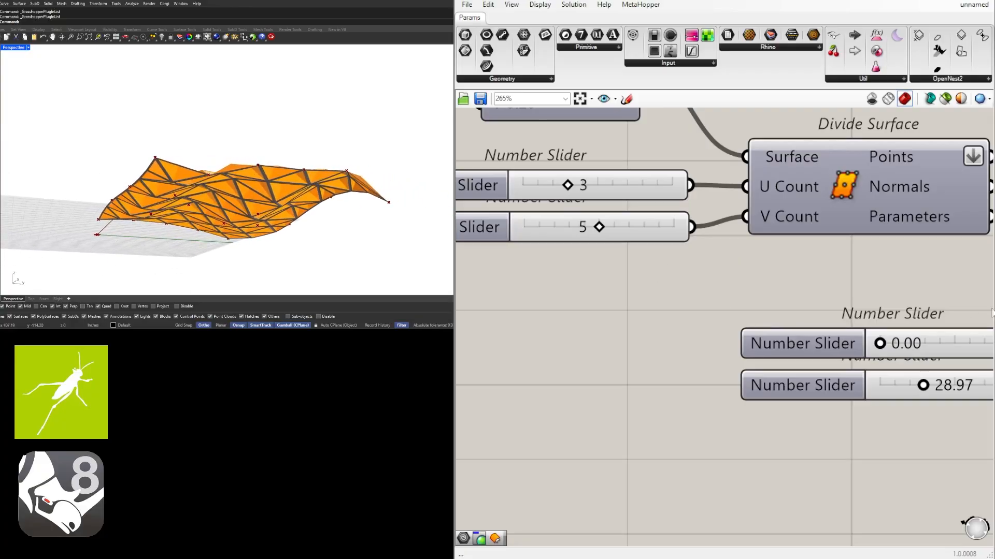
Set the Domain end slider of Construct Domain to 12 and view the flatter surface from above
{"action": "right_click_drag", "start_coordinate": [992, 313], "coordinate": [774, 311]}
{"action": "double_click", "coordinate": [727, 382]}
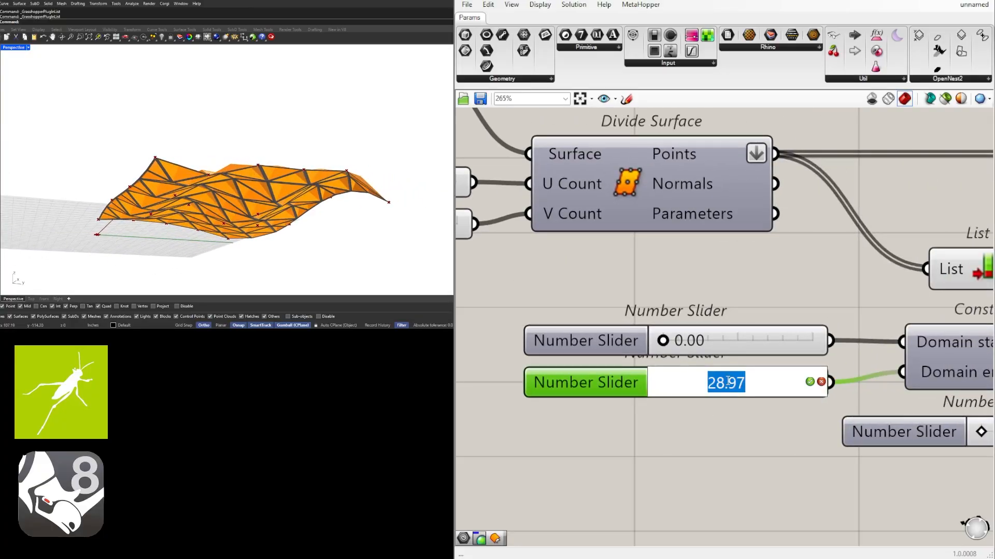
{"action": "type", "text": "12"}
{"action": "key", "text": "Return"}
{"action": "right_click_drag", "start_coordinate": [292, 243], "coordinate": [248, 237]}
Examine the Triangle Panels B component and its connections to the division sliders and Offset Curve components
{"action": "scroll", "coordinate": [723, 387], "scroll_direction": "down", "scroll_amount": 6}
{"action": "right_click_drag", "start_coordinate": [823, 386], "coordinate": [653, 365]}
{"action": "right_click_drag", "start_coordinate": [940, 349], "coordinate": [639, 344]}
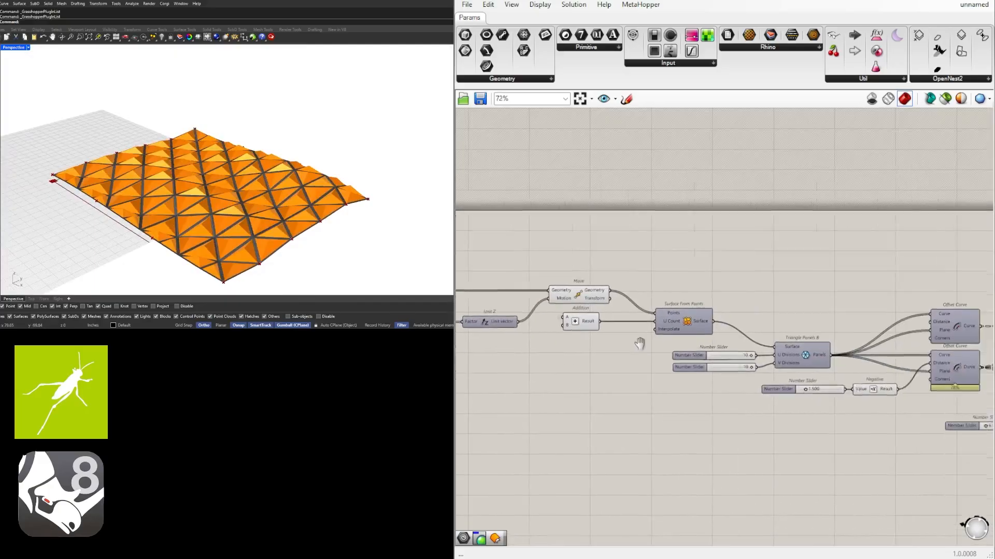
{"action": "right_click_drag", "start_coordinate": [912, 333], "coordinate": [737, 325]}
{"action": "scroll", "coordinate": [621, 336], "scroll_direction": "up", "scroll_amount": 5}
{"action": "left_click", "coordinate": [647, 310]}
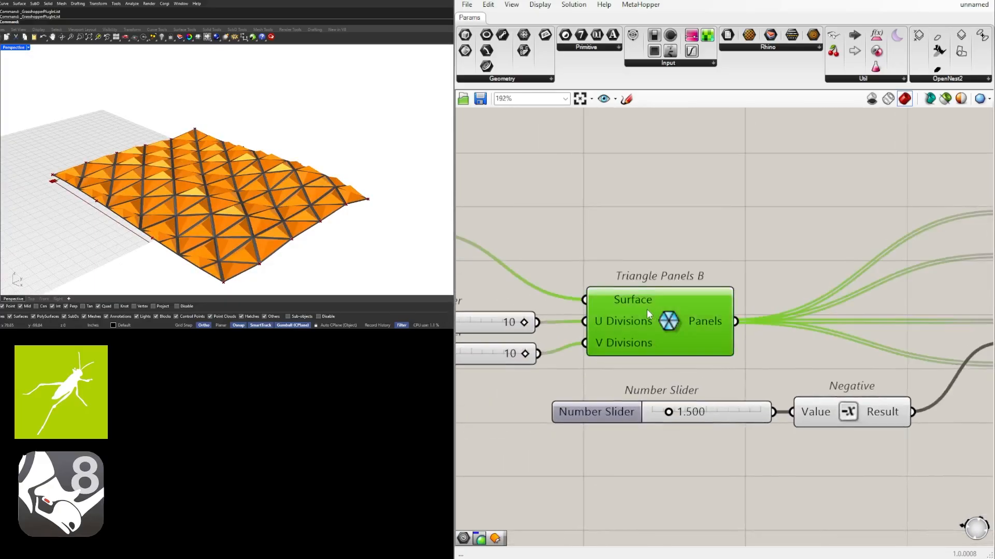
{"action": "scroll", "coordinate": [646, 310], "scroll_direction": "down", "scroll_amount": 3}
{"action": "left_click", "coordinate": [718, 263]}
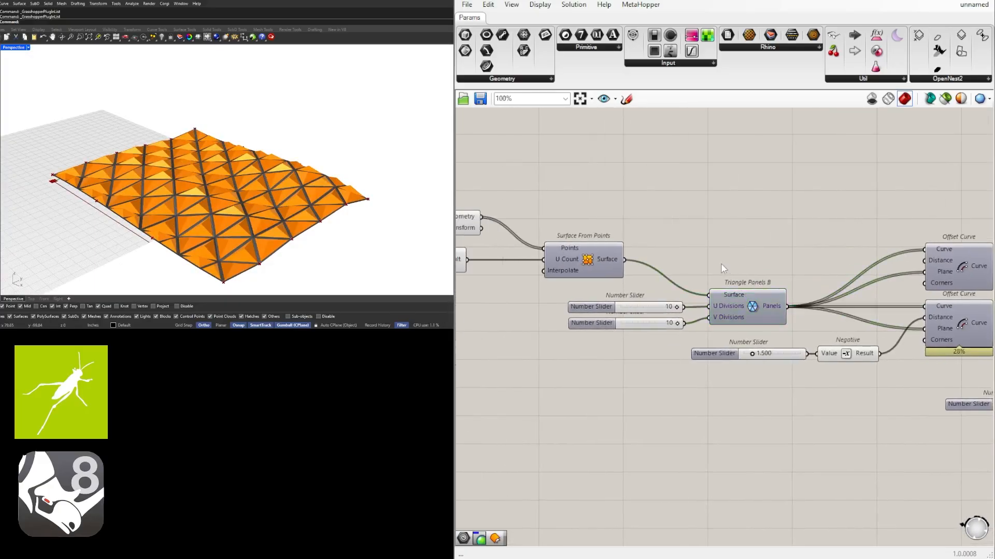
{"action": "double_click", "coordinate": [720, 246]}
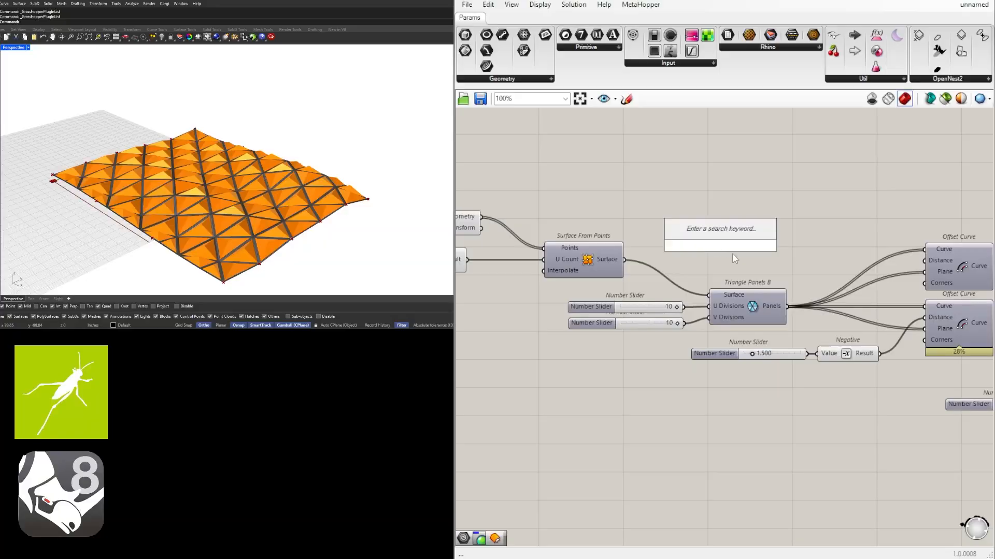
{"action": "left_click", "coordinate": [731, 253]}
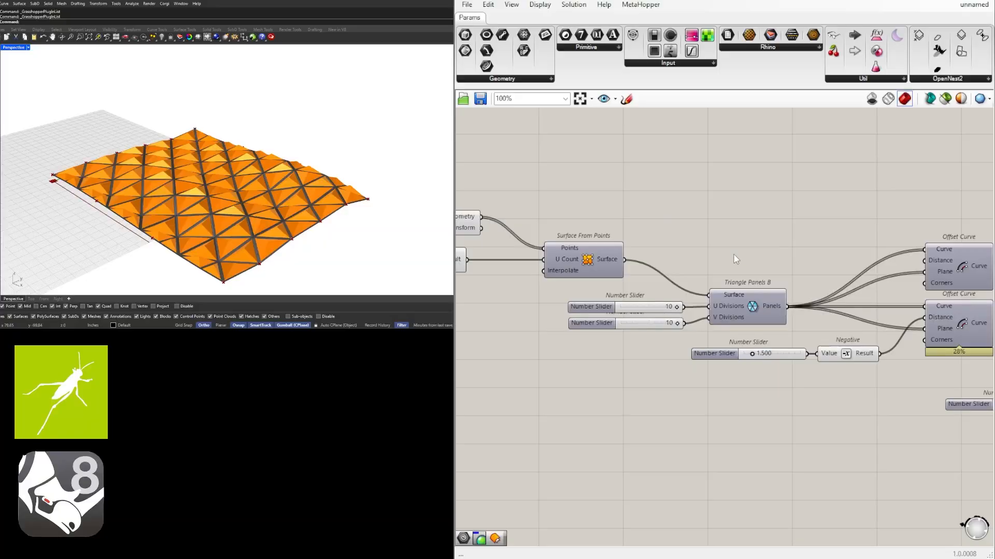
{"action": "double_click", "coordinate": [735, 256]}
{"action": "type", "text": "rect"}
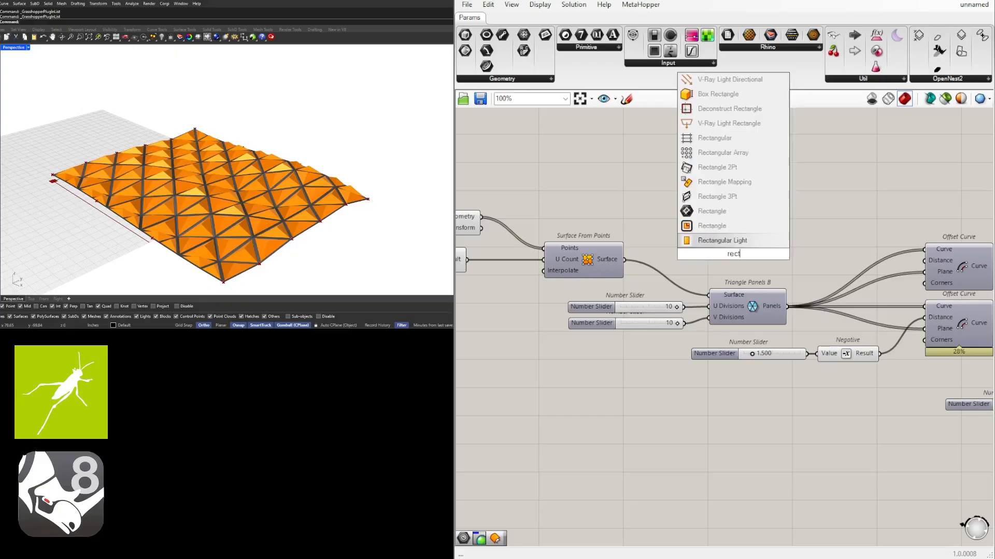
{"action": "key", "text": "Escape"}
{"action": "double_click", "coordinate": [760, 214]}
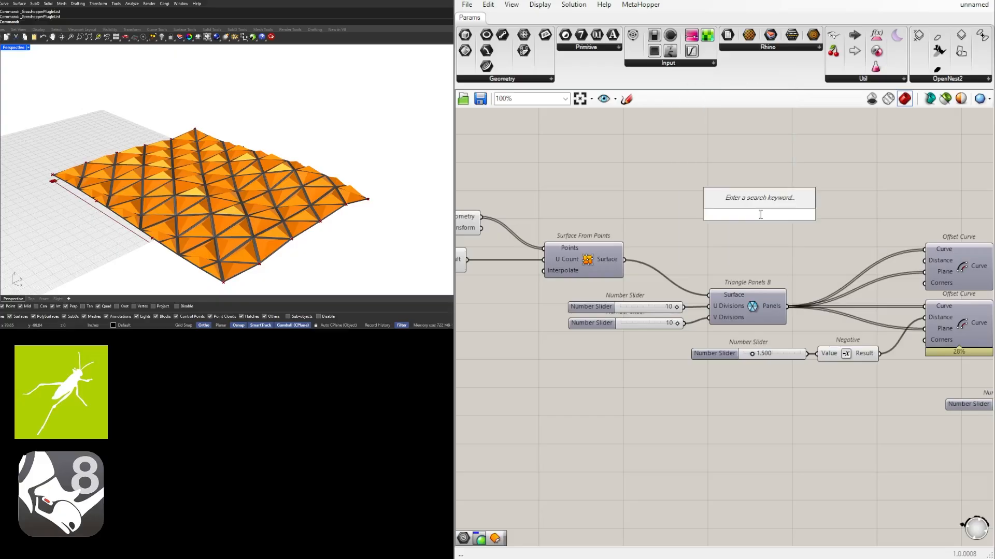
{"action": "type", "text": "squa"}
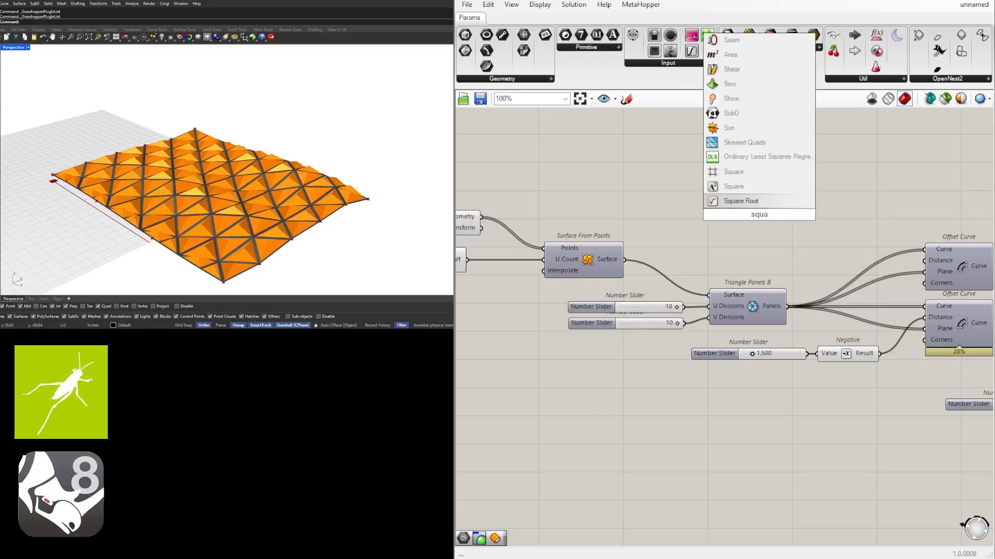
{"action": "key", "text": "Escape"}
Add a Diamond Panels component above Triangle Panels B and feed it the surface from Surface From Points
{"action": "double_click", "coordinate": [741, 234]}
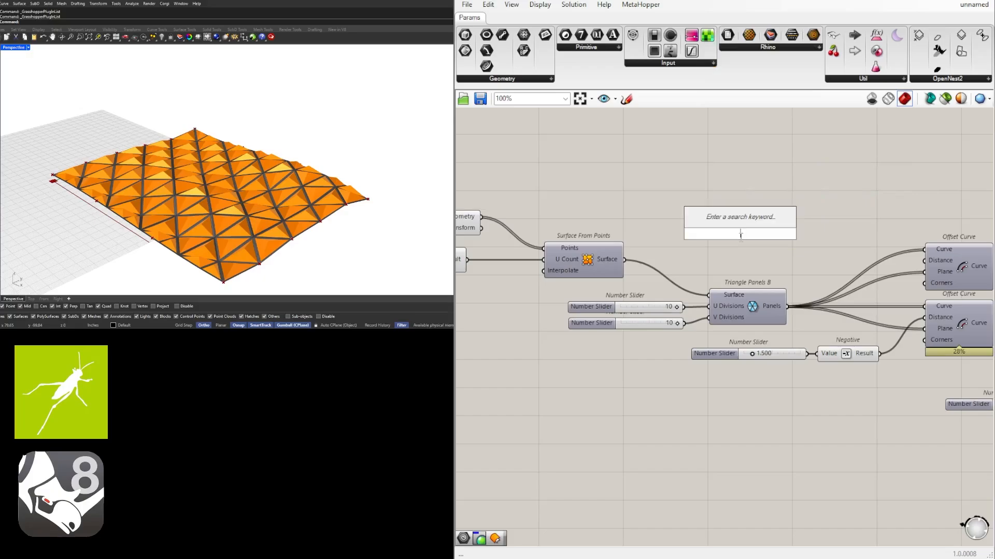
{"action": "type", "text": "dia"}
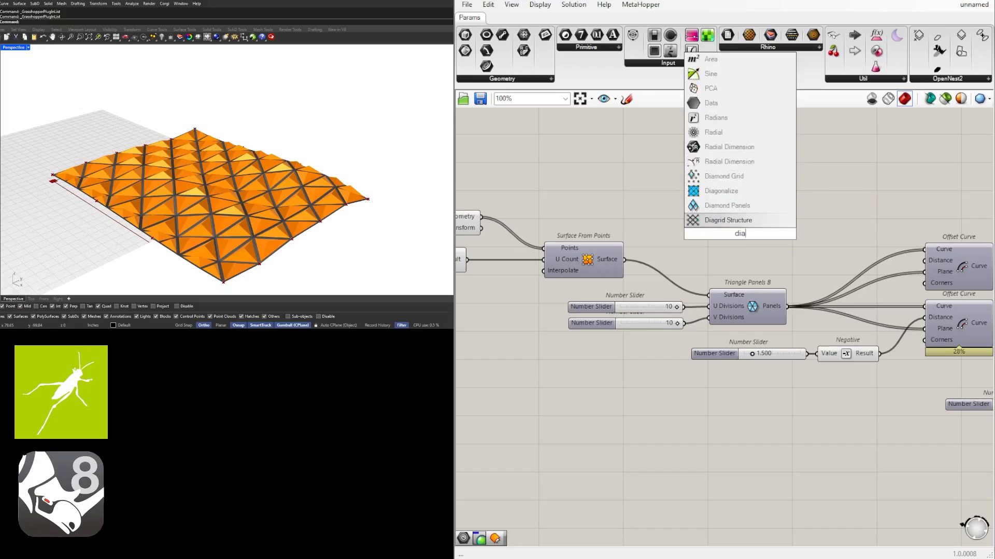
{"action": "left_click", "coordinate": [751, 206]}
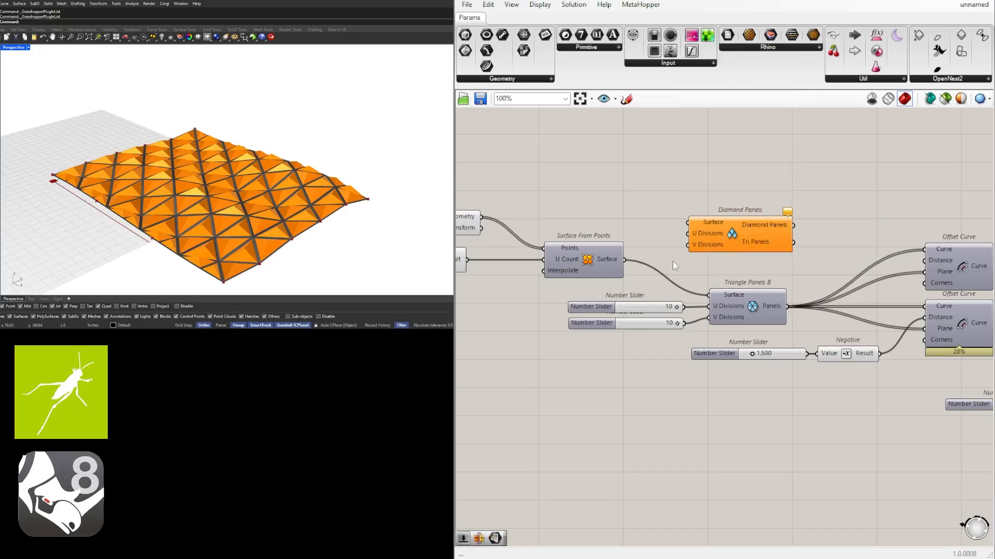
{"action": "left_click_drag", "start_coordinate": [625, 259], "coordinate": [728, 226]}
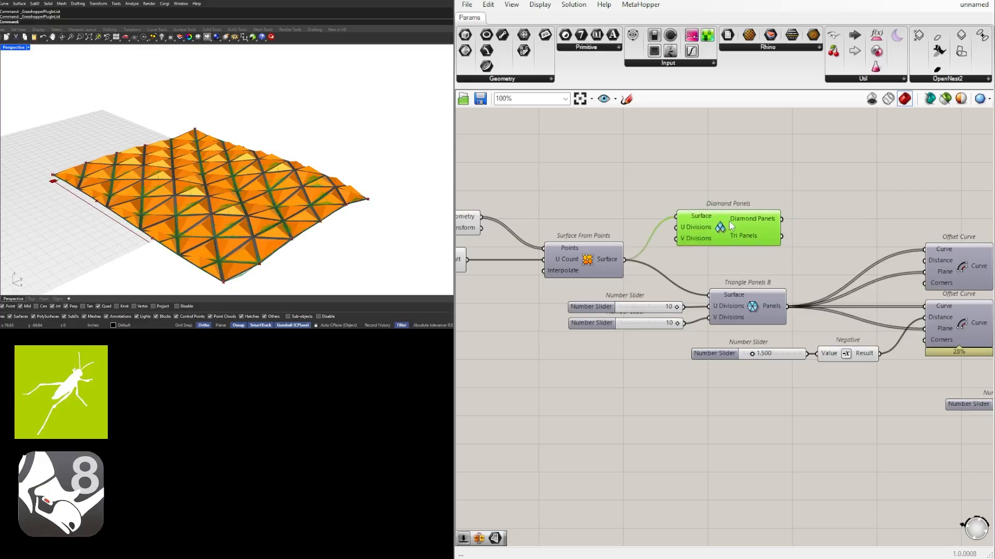
{"action": "left_click", "coordinate": [844, 292]}
Insert a Relay on the wires between the Triangle Panels B output and the two Offset Curve components, placed above the wires
{"action": "right_click_drag", "start_coordinate": [748, 293], "coordinate": [671, 276]}
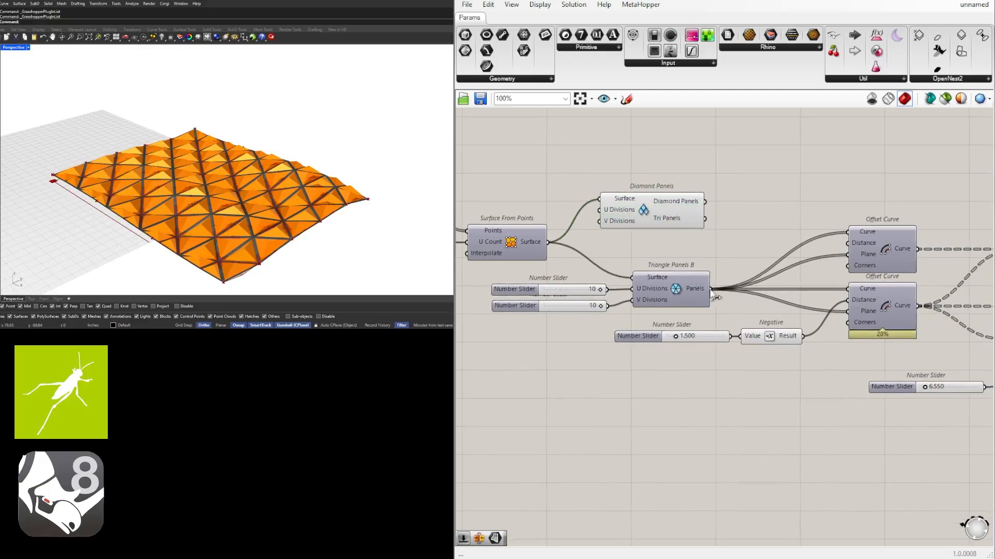
{"action": "double_click", "coordinate": [740, 286]}
{"action": "left_click_drag", "start_coordinate": [741, 286], "coordinate": [765, 224]}
{"action": "left_click", "coordinate": [722, 211]}
{"action": "scroll", "coordinate": [720, 210], "scroll_direction": "up", "scroll_amount": 3}
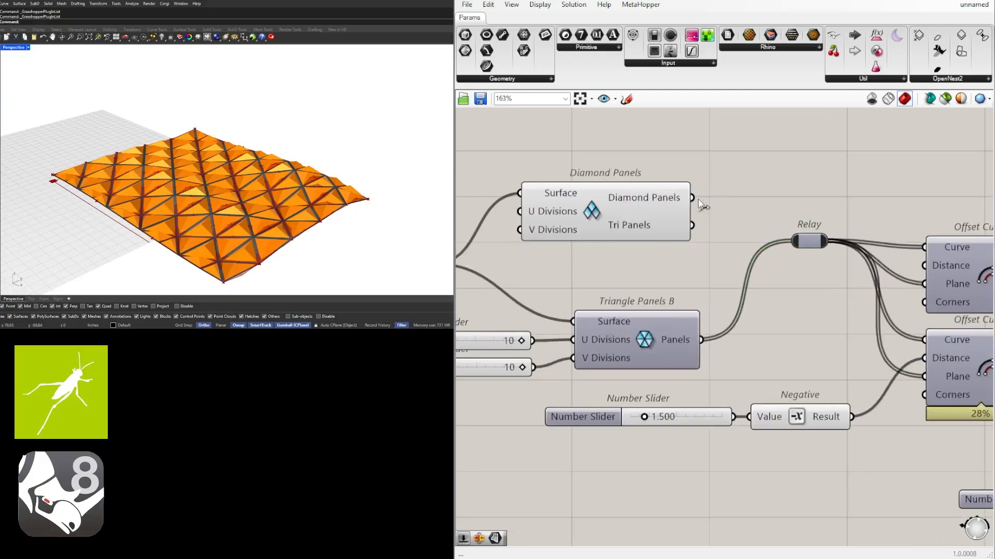
Collect the Diamond Panels and Tri Panels outputs in a new Relay and connect it to the Relay feeding the Offset Curves
{"action": "double_click", "coordinate": [698, 200]}
{"action": "left_click_drag", "start_coordinate": [748, 216], "coordinate": [748, 216]}
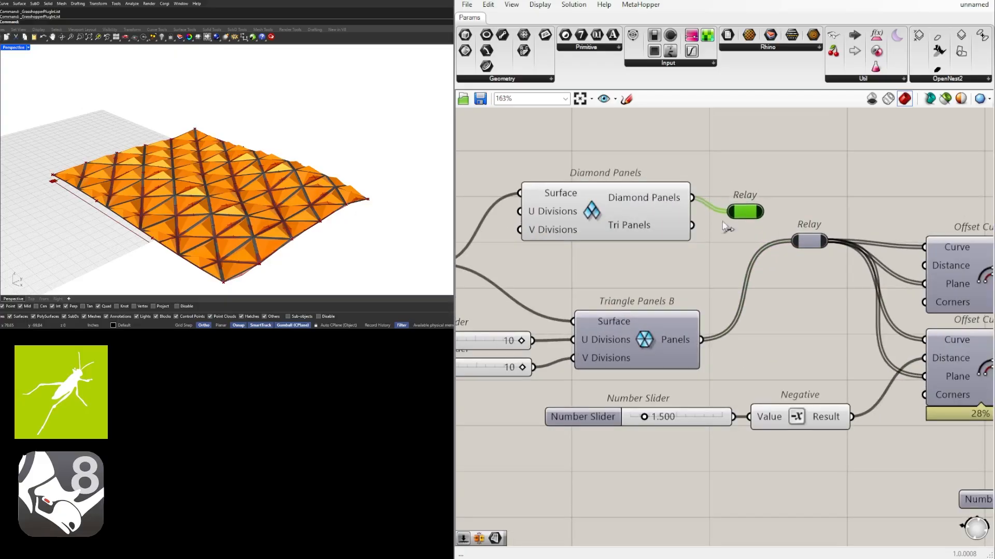
{"action": "left_click_drag", "start_coordinate": [808, 245], "coordinate": [813, 250]}
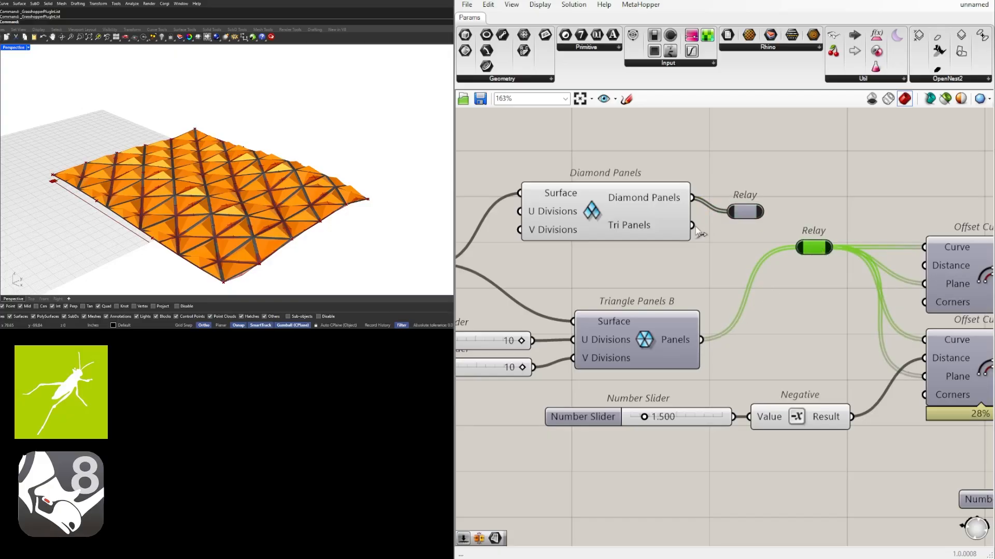
{"action": "left_click_drag", "start_coordinate": [694, 226], "coordinate": [732, 213], "text": "shift"}
{"action": "left_click_drag", "start_coordinate": [749, 213], "coordinate": [807, 248]}
{"action": "right_click_drag", "start_coordinate": [165, 176], "coordinate": [150, 196]}
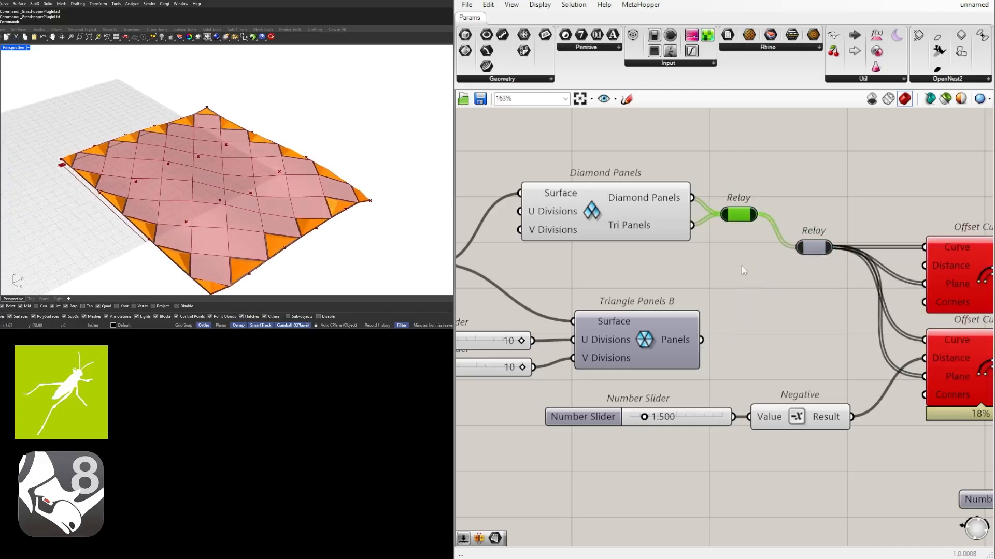
Insert a Flatten Tree component between the two Relays
{"action": "right_click_drag", "start_coordinate": [840, 253], "coordinate": [755, 243]}
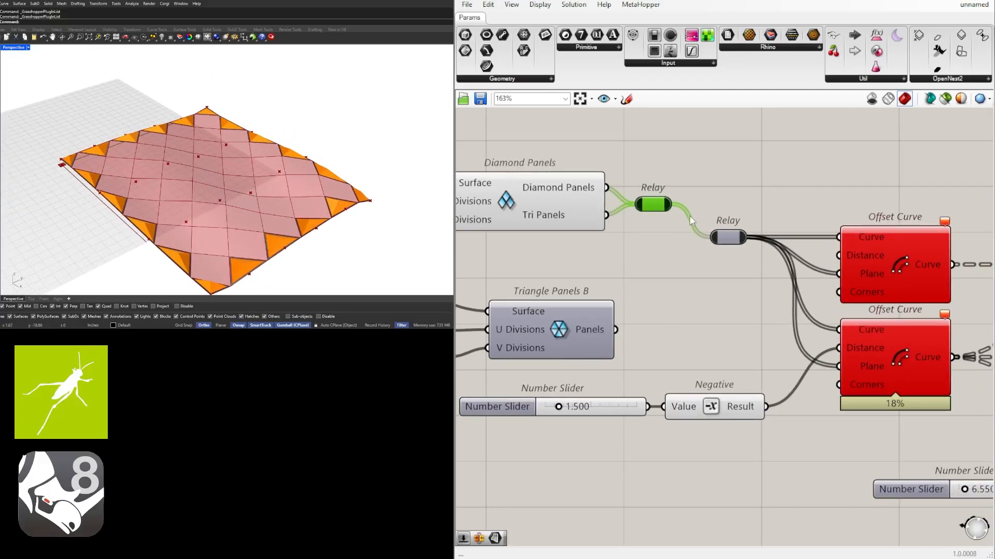
{"action": "double_click", "coordinate": [699, 200]}
{"action": "type", "text": "fla"}
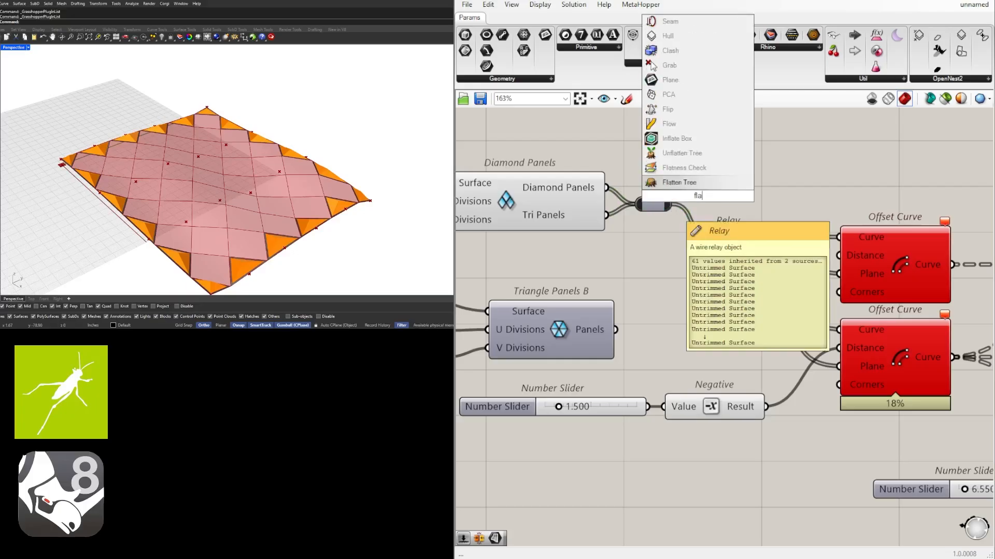
{"action": "type", "text": "t"}
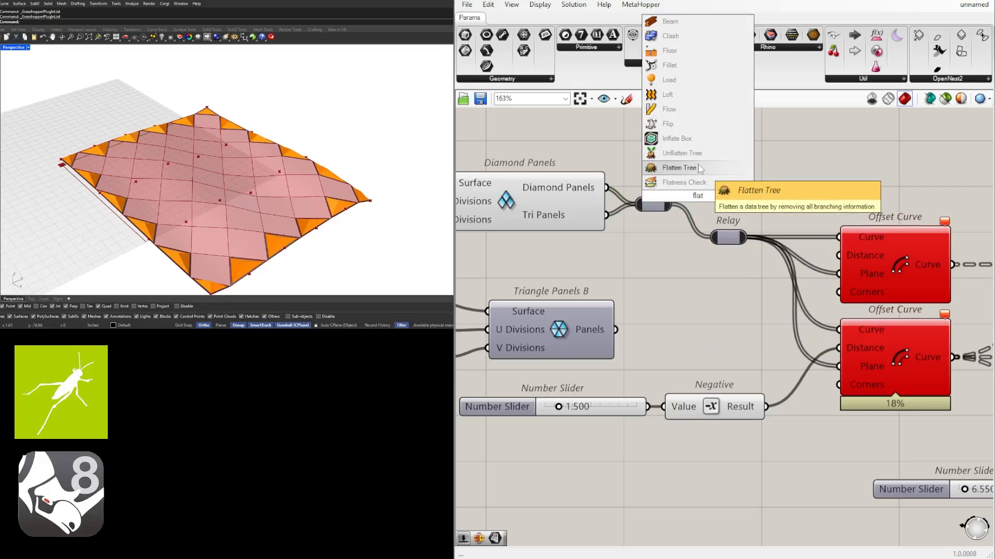
{"action": "left_click", "coordinate": [679, 168]}
{"action": "left_click_drag", "start_coordinate": [735, 186], "coordinate": [716, 237]}
{"action": "right_click_drag", "start_coordinate": [823, 183], "coordinate": [766, 191]}
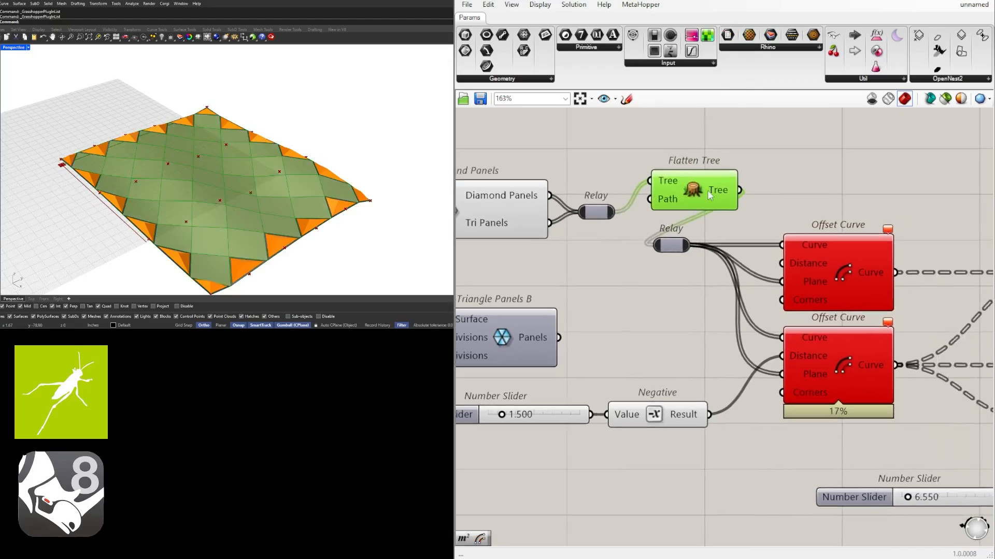
Delete Flatten Tree and the first Relay, and connect only the Diamond Panels output directly to the remaining Relay
{"action": "right_click_drag", "start_coordinate": [682, 213], "coordinate": [732, 206]}
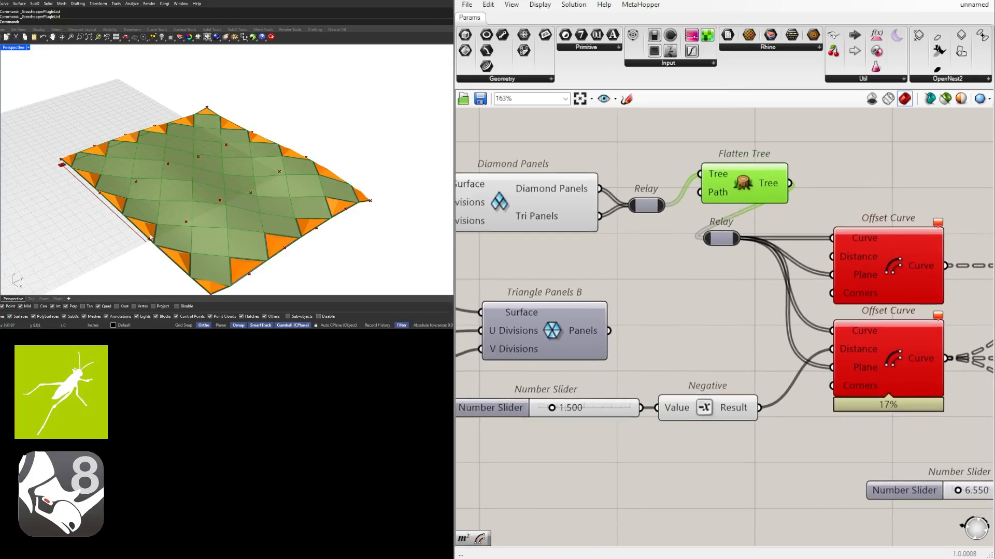
{"action": "key", "text": "Delete"}
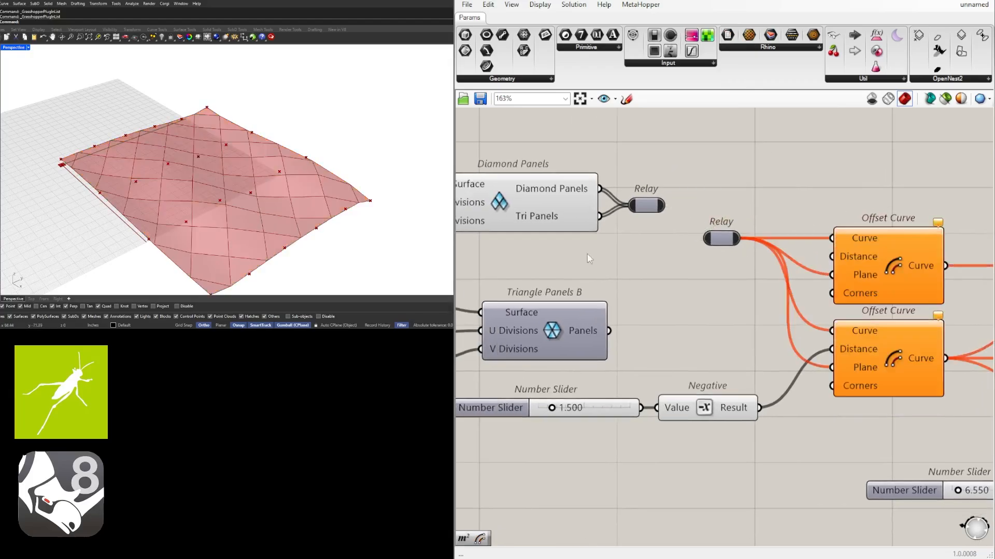
{"action": "left_click", "coordinate": [643, 207]}
{"action": "key", "text": "Delete"}
{"action": "left_click_drag", "start_coordinate": [600, 189], "coordinate": [716, 237]}
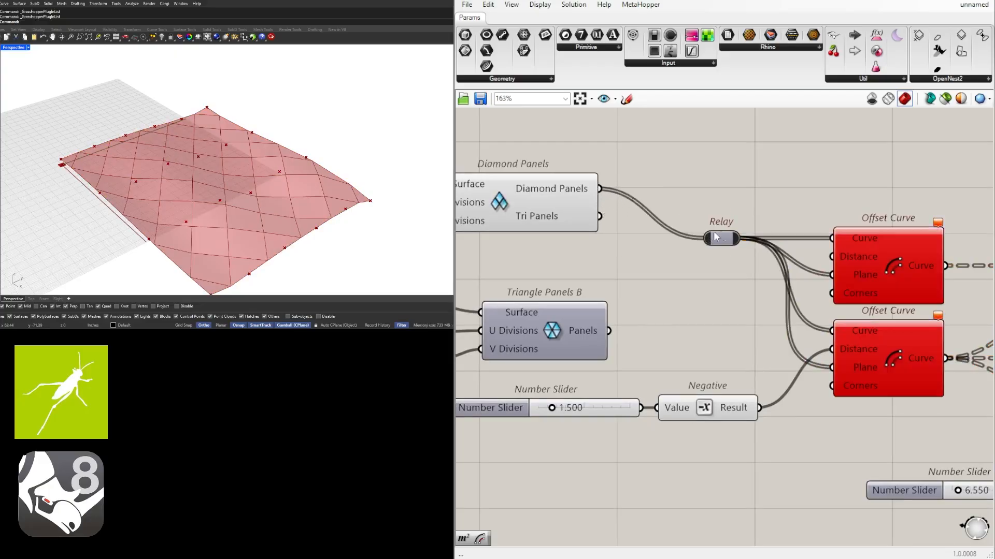
{"action": "left_click", "coordinate": [894, 257]}
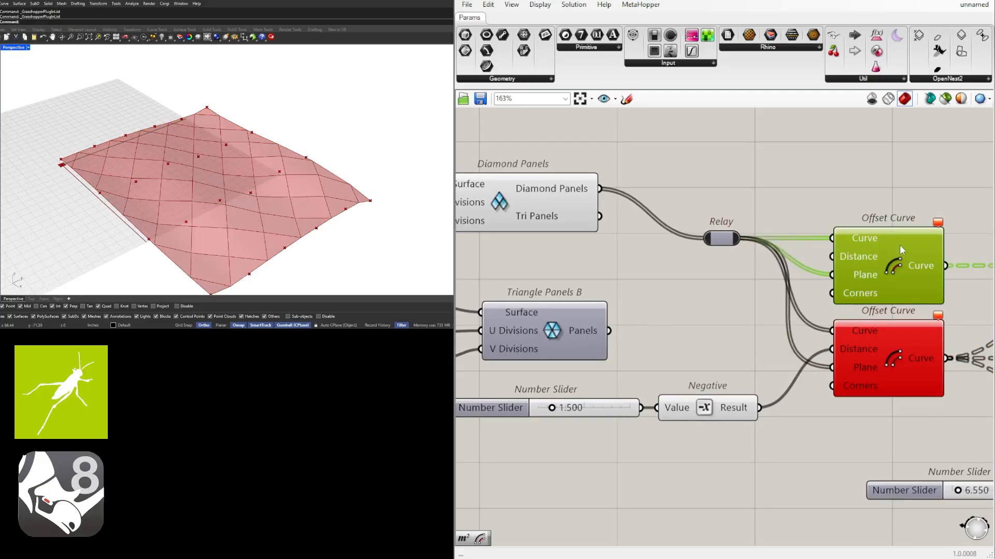
{"action": "left_click", "coordinate": [725, 239]}
Add a Triangle Panels C component and delete the Diamond Panels component
{"action": "double_click", "coordinate": [666, 159]}
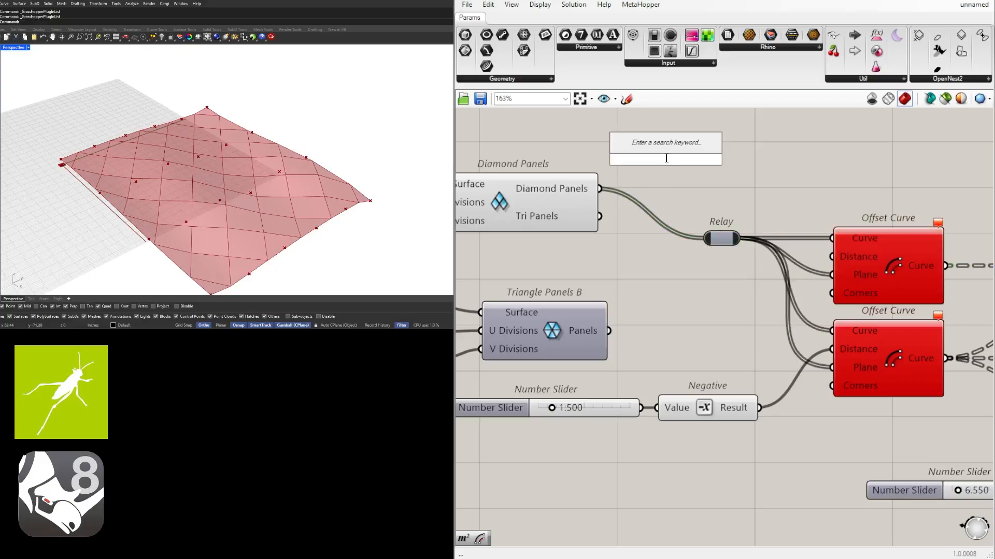
{"action": "type", "text": "trian"}
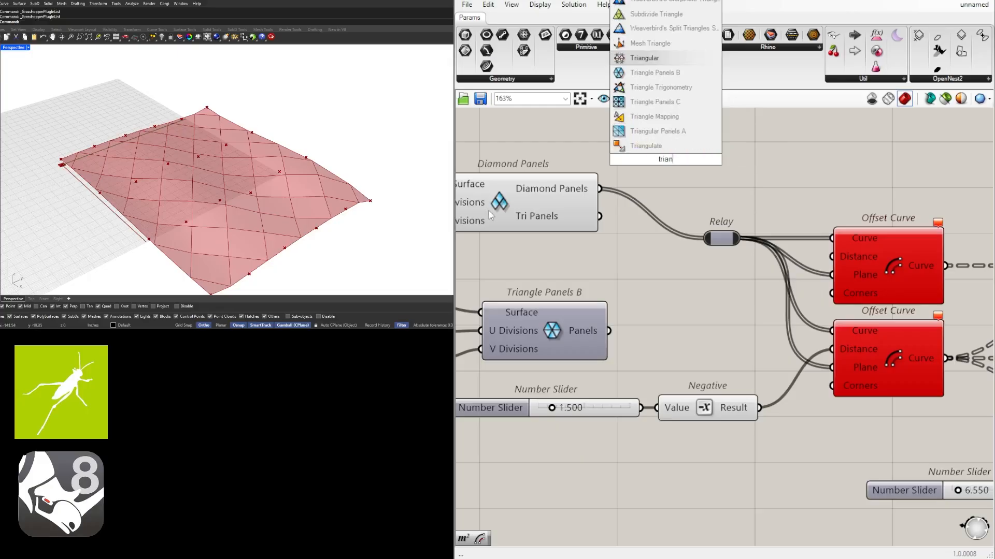
{"action": "left_click", "coordinate": [659, 101]}
{"action": "right_click_drag", "start_coordinate": [574, 212], "coordinate": [688, 221]}
{"action": "scroll", "coordinate": [648, 223], "scroll_direction": "down", "scroll_amount": 2}
{"action": "right_click_drag", "start_coordinate": [649, 223], "coordinate": [775, 209]}
{"action": "left_click", "coordinate": [744, 211]}
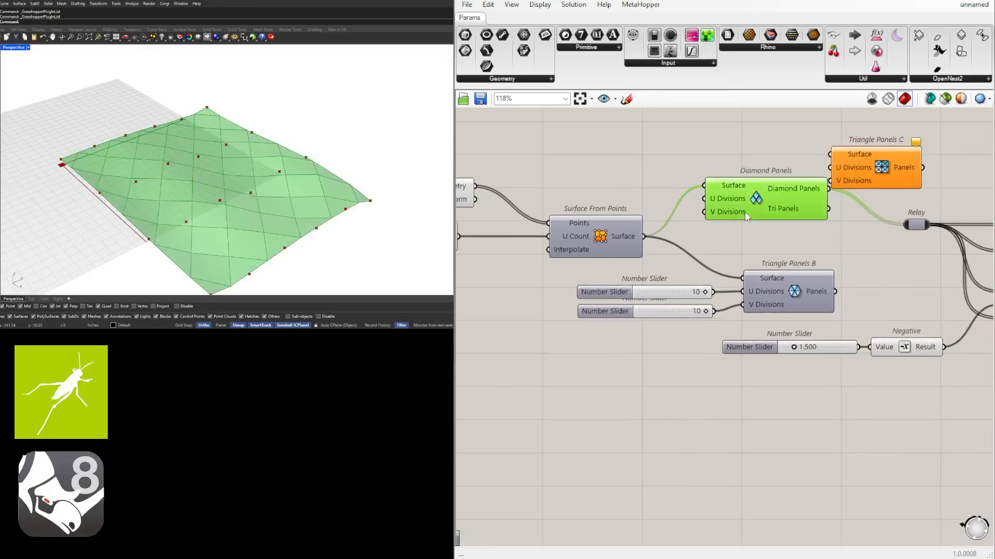
{"action": "key", "text": "Delete"}
Place Triangle Panels C above Triangle Panels B and wire it between Surface From Points and the Relay
{"action": "left_click_drag", "start_coordinate": [889, 166], "coordinate": [803, 217]}
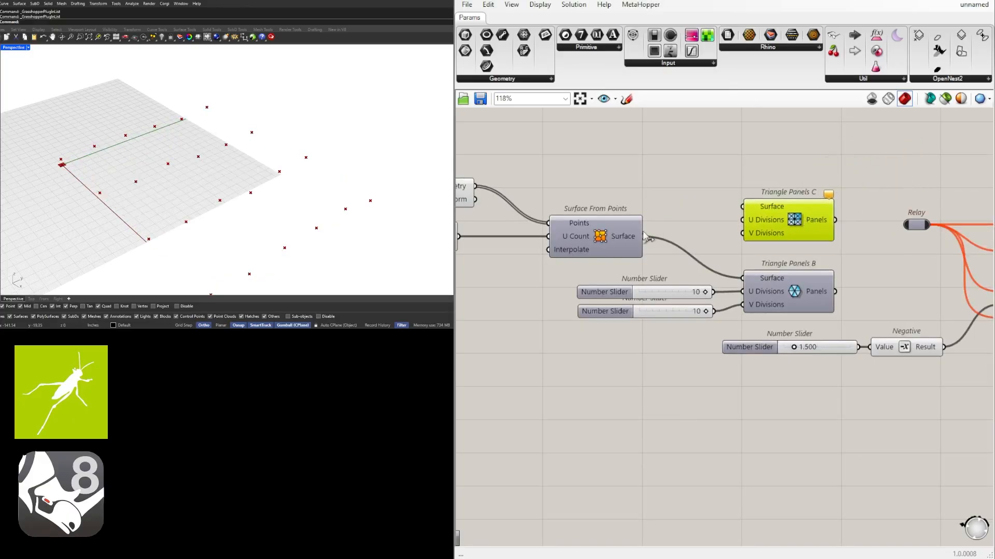
{"action": "left_click_drag", "start_coordinate": [644, 236], "coordinate": [742, 207]}
{"action": "left_click_drag", "start_coordinate": [835, 220], "coordinate": [907, 224]}
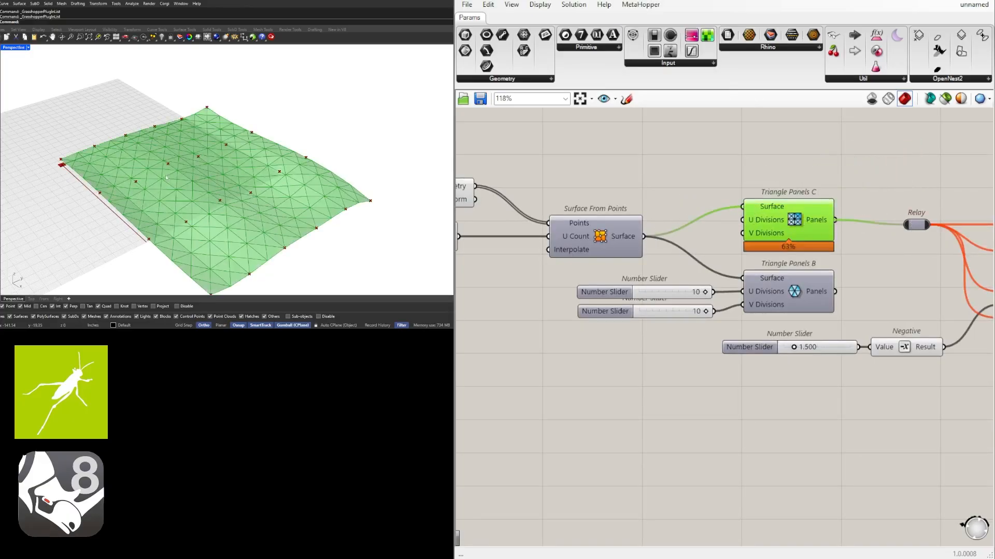
{"action": "right_click_drag", "start_coordinate": [166, 177], "coordinate": [244, 199]}
{"action": "scroll", "coordinate": [194, 181], "scroll_direction": "down", "scroll_amount": 3}
{"action": "right_click_drag", "start_coordinate": [804, 223], "coordinate": [793, 251]}
{"action": "left_click", "coordinate": [817, 186]}
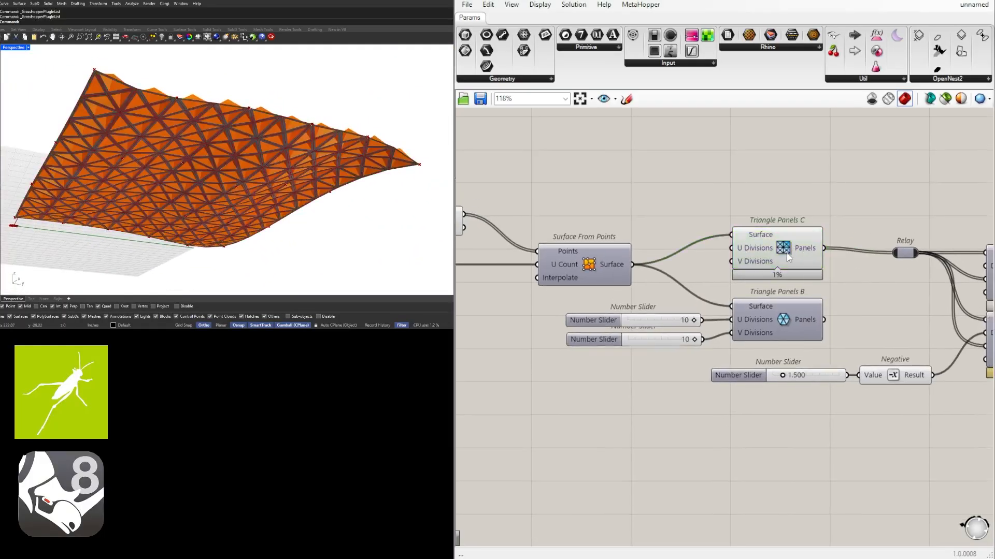
Replace Triangle Panels C with Triangle Panels B, moving it and its two division sliders up and reconnecting its Panels output to the Relay
{"action": "left_click", "coordinate": [788, 258]}
{"action": "key", "text": "Delete"}
{"action": "left_click_drag", "start_coordinate": [796, 319], "coordinate": [805, 278]}
{"action": "left_click_drag", "start_coordinate": [726, 359], "coordinate": [659, 322]}
{"action": "left_click_drag", "start_coordinate": [655, 325], "coordinate": [594, 309]}
{"action": "left_click", "coordinate": [710, 342]}
{"action": "left_click_drag", "start_coordinate": [835, 278], "coordinate": [893, 253]}
Move the Relay, the Offset Curve components and the connected downstream components, including the 1.500 slider, closer to Triangle Panels B
{"action": "scroll", "coordinate": [773, 365], "scroll_direction": "down", "scroll_amount": 5}
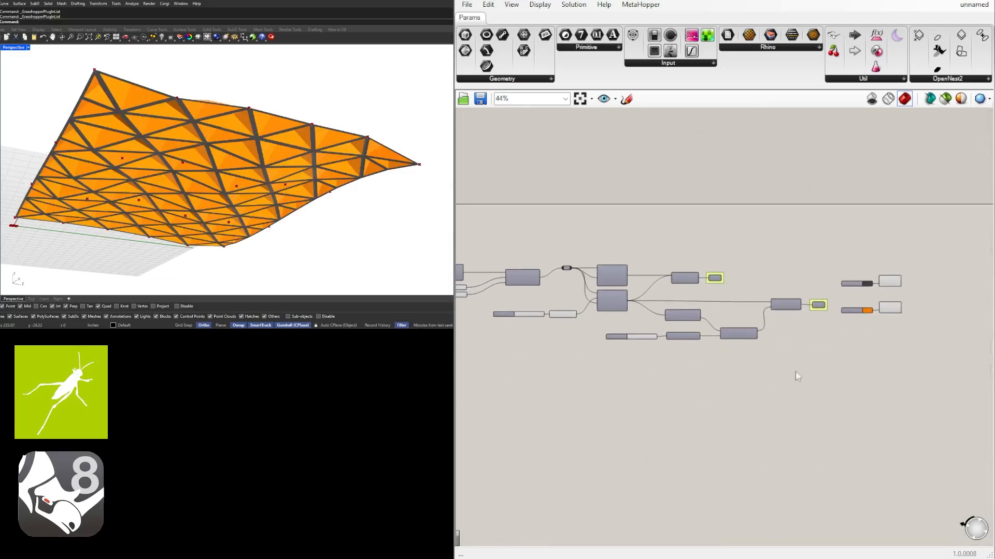
{"action": "left_click_drag", "start_coordinate": [938, 414], "coordinate": [561, 213]}
{"action": "scroll", "coordinate": [573, 268], "scroll_direction": "up", "scroll_amount": 3}
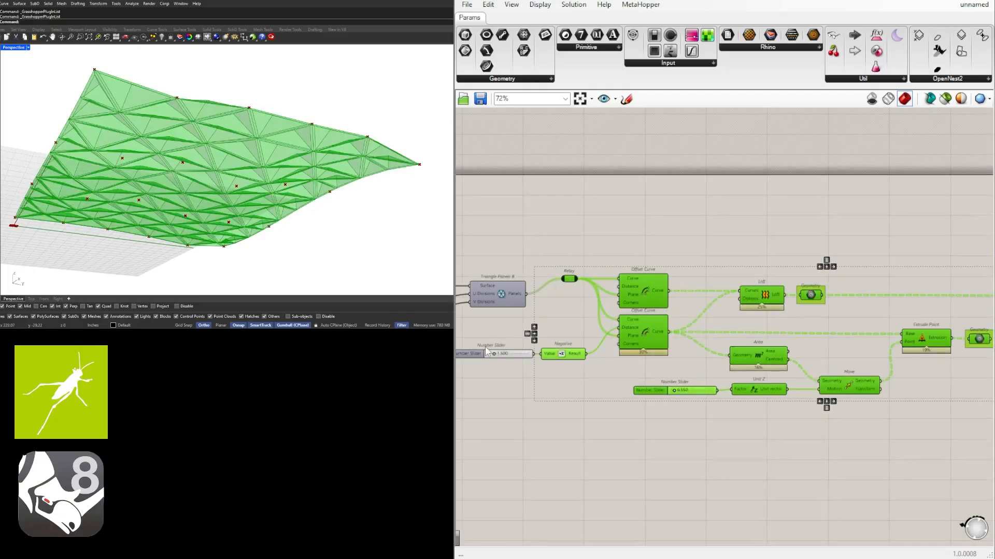
{"action": "left_click", "coordinate": [474, 355], "text": "shift"}
{"action": "left_click_drag", "start_coordinate": [645, 278], "coordinate": [621, 293]}
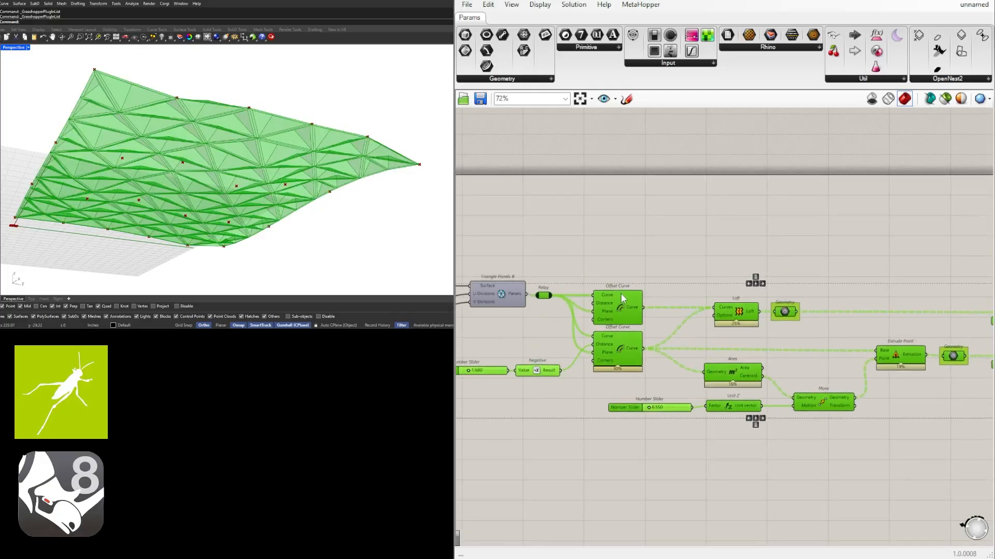
{"action": "left_click", "coordinate": [676, 268]}
Set the Unit Z factor slider to 2
{"action": "right_click_drag", "start_coordinate": [220, 108], "coordinate": [366, 136]}
{"action": "scroll", "coordinate": [661, 419], "scroll_direction": "down", "scroll_amount": 1}
{"action": "right_click_drag", "start_coordinate": [661, 419], "coordinate": [670, 389]}
{"action": "scroll", "coordinate": [671, 390], "scroll_direction": "up", "scroll_amount": 8}
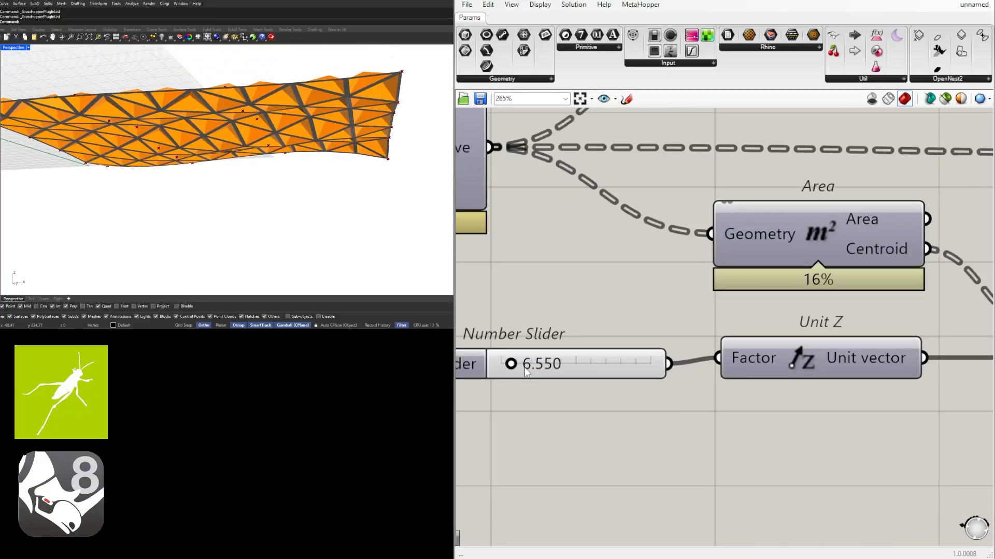
{"action": "double_click", "coordinate": [525, 368]}
{"action": "type", "text": "2"}
{"action": "key", "text": "Return"}
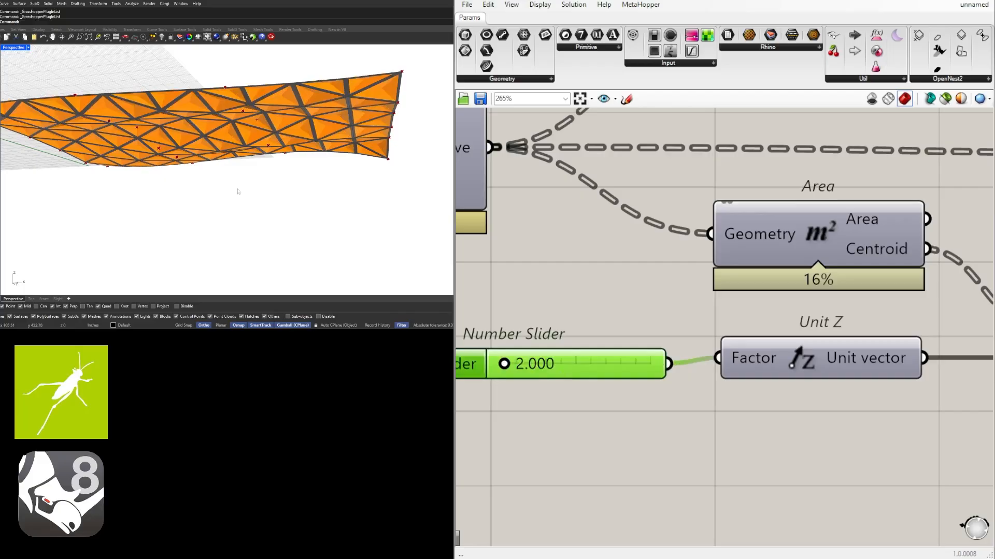
Check the panels from another angle and set the Unit Z factor slider to 5.706
{"action": "right_click_drag", "start_coordinate": [237, 192], "coordinate": [142, 154]}
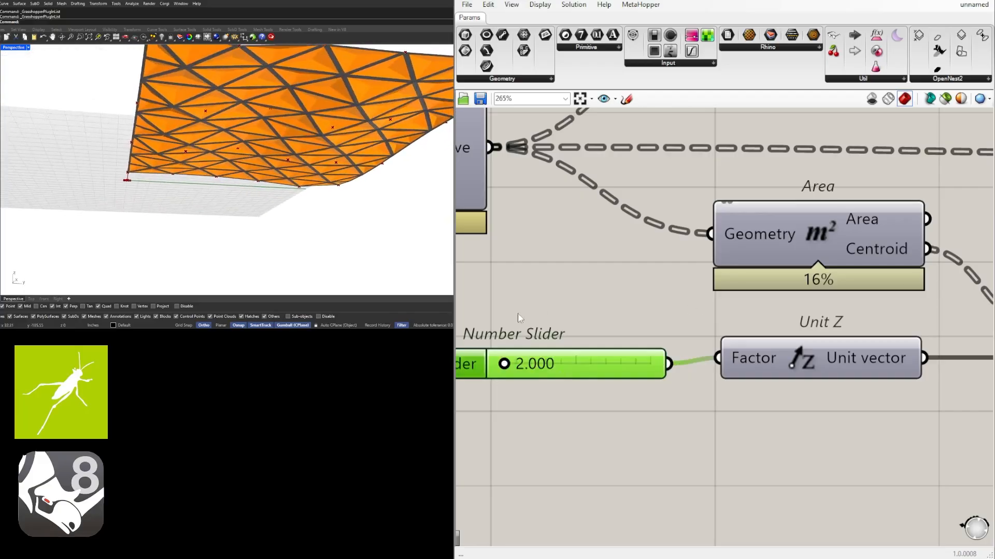
{"action": "scroll", "coordinate": [521, 353], "scroll_direction": "up", "scroll_amount": 3}
{"action": "left_click_drag", "start_coordinate": [493, 371], "coordinate": [501, 374]}
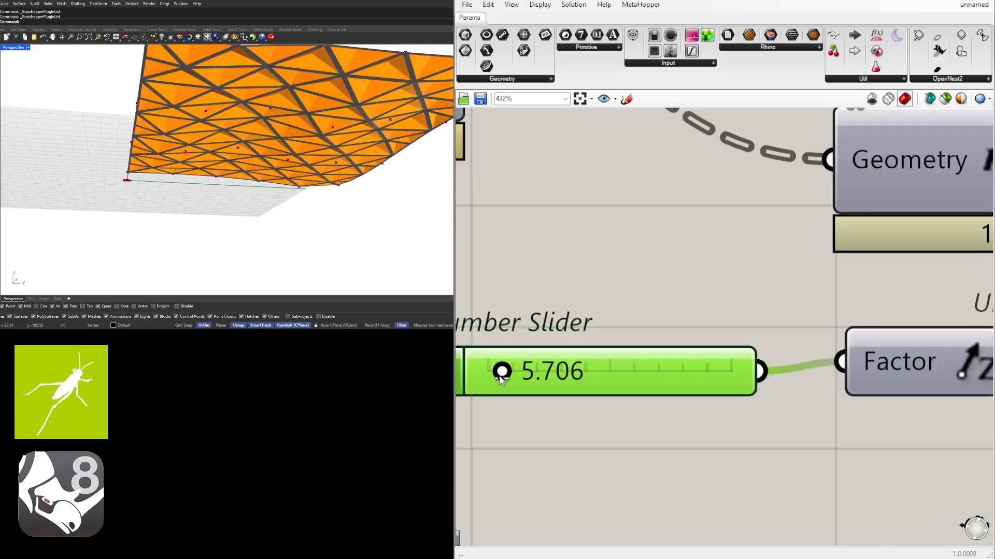
Set the Unit Z factor slider to 4 and check the panels from another angle
{"action": "double_click", "coordinate": [531, 377]}
{"action": "type", "text": "4"}
{"action": "key", "text": "Return"}
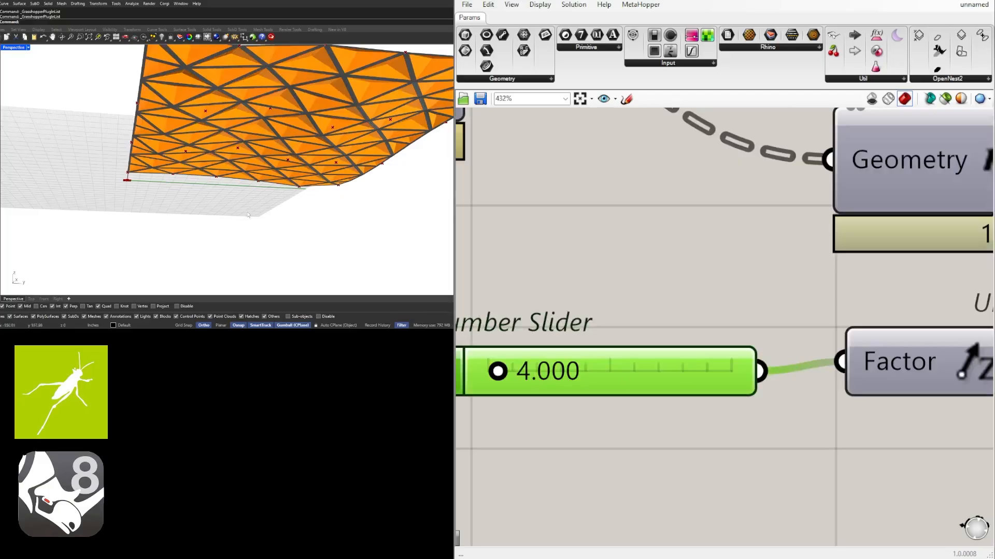
{"action": "mouse_move", "coordinate": [331, 201]}
{"action": "right_mouse_down"}
{"action": "mouse_move", "coordinate": [344, 200]}
{"action": "mouse_move", "coordinate": [344, 181]}
{"action": "mouse_move", "coordinate": [342, 201]}
{"action": "right_mouse_up"}
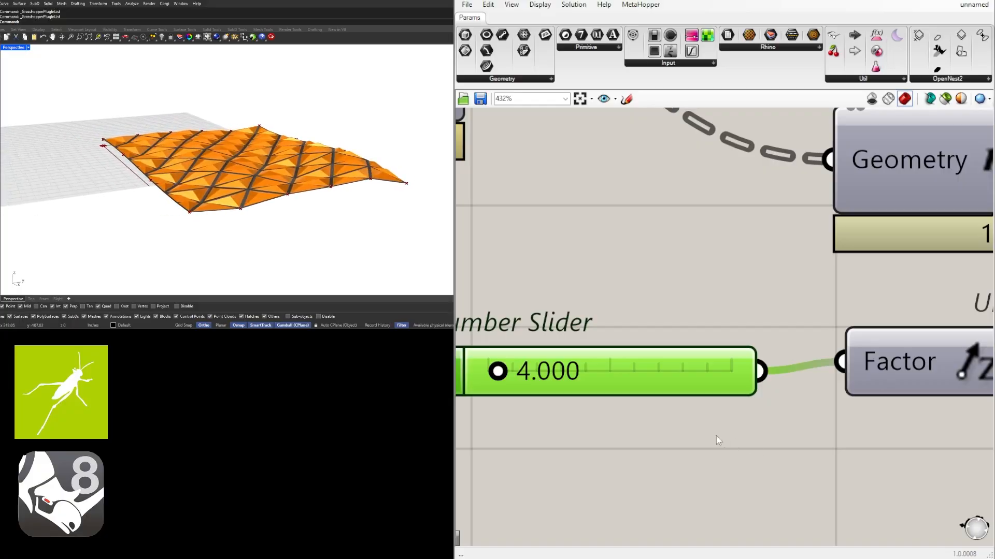
Put the Point parameter between Construct Point and XY Plane in its own group
{"action": "scroll", "coordinate": [687, 388], "scroll_direction": "down", "scroll_amount": 3}
{"action": "scroll", "coordinate": [707, 446], "scroll_direction": "down", "scroll_amount": 8}
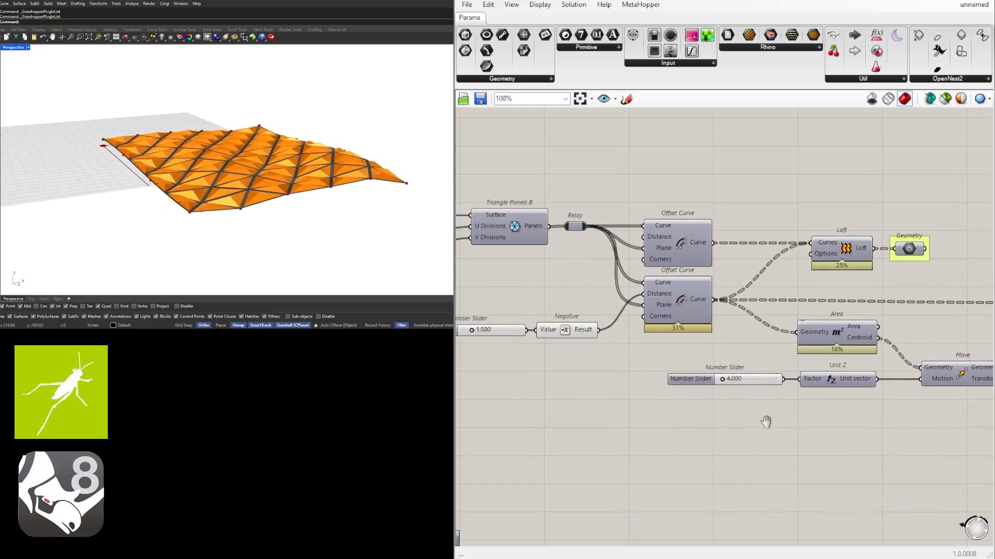
{"action": "scroll", "coordinate": [748, 350], "scroll_direction": "up", "scroll_amount": 5}
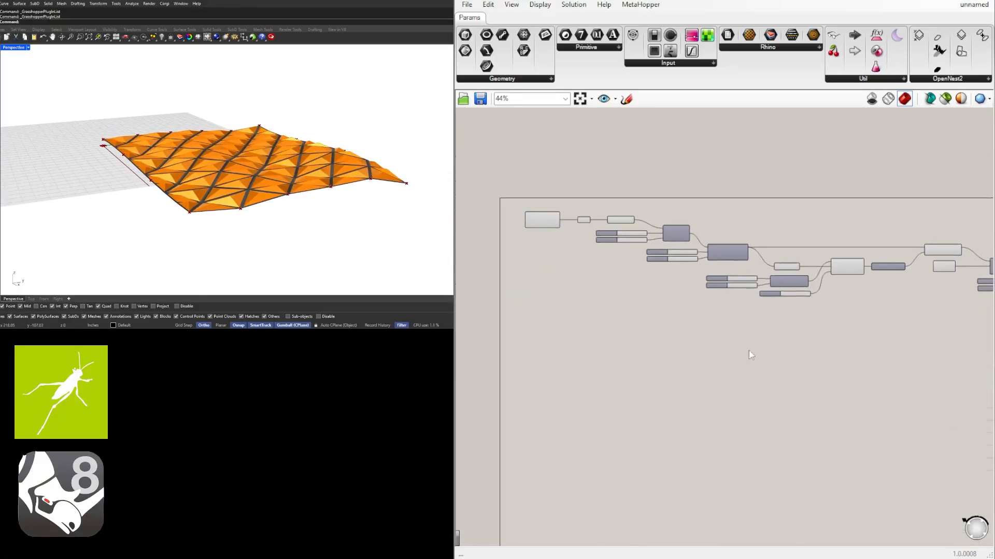
{"action": "scroll", "coordinate": [712, 283], "scroll_direction": "down", "scroll_amount": 1}
{"action": "left_click", "coordinate": [590, 262]}
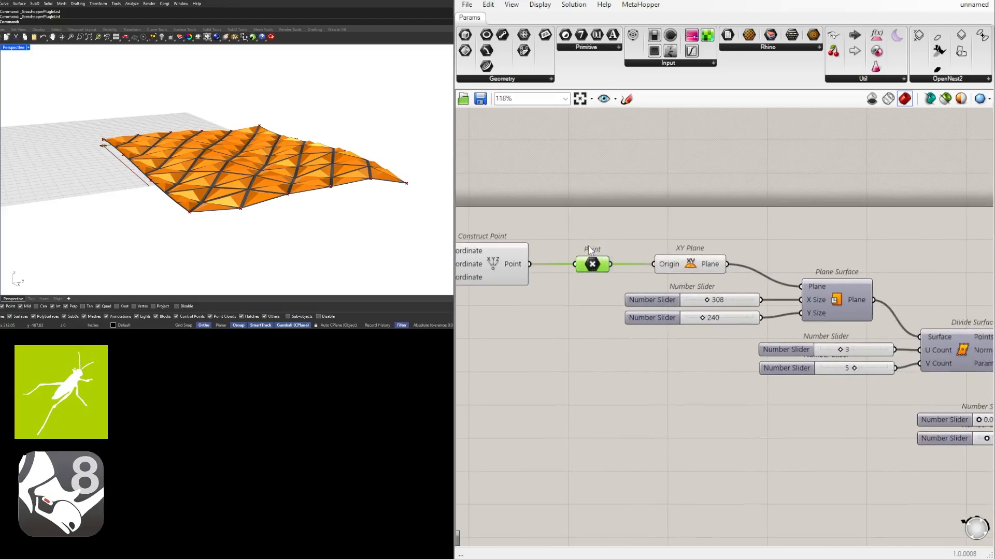
{"action": "scroll", "coordinate": [595, 254], "scroll_direction": "up", "scroll_amount": 3}
{"action": "right_click_drag", "start_coordinate": [718, 280], "coordinate": [627, 268]}
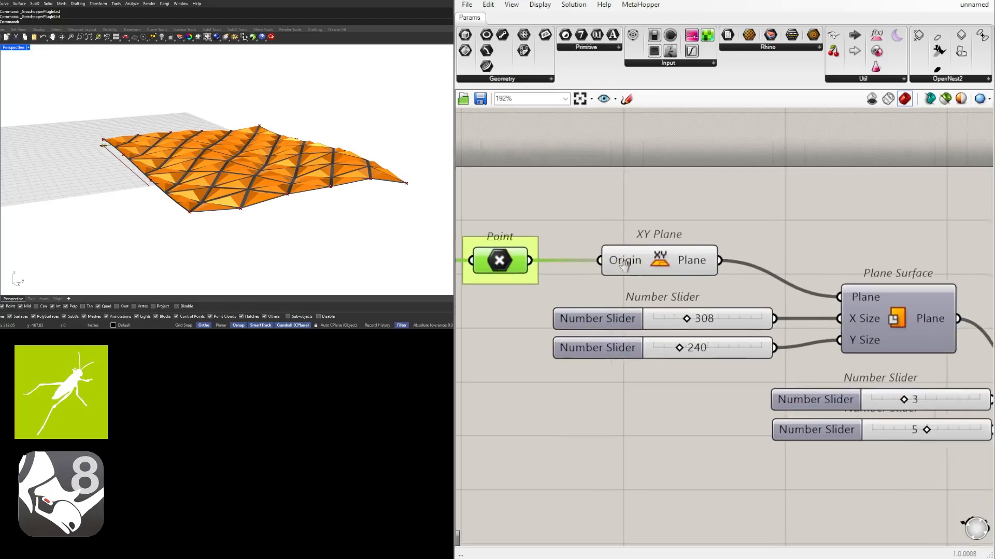
{"action": "scroll", "coordinate": [626, 268], "scroll_direction": "down", "scroll_amount": 4}
{"action": "scroll", "coordinate": [701, 285], "scroll_direction": "up", "scroll_amount": 3}
{"action": "right_click_drag", "start_coordinate": [866, 266], "coordinate": [699, 267]}
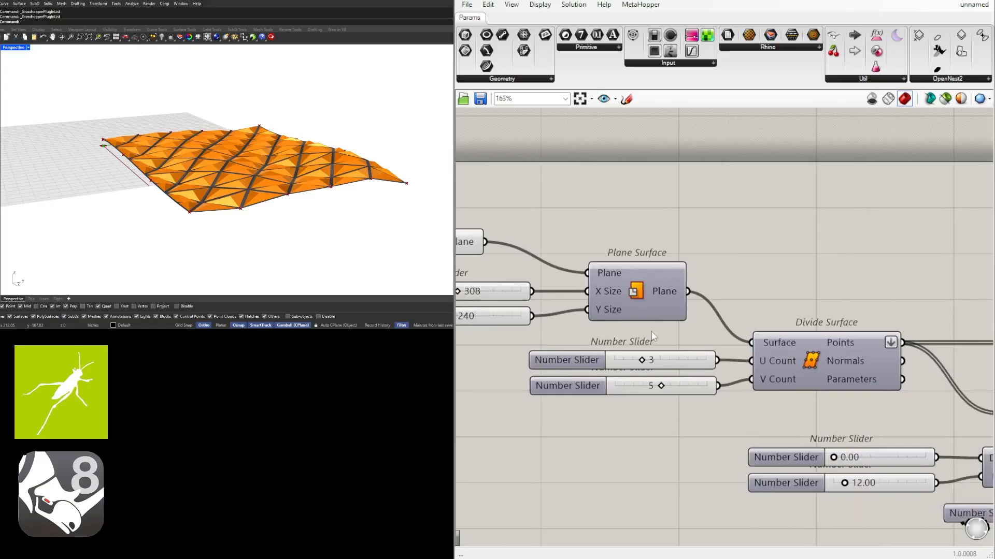
{"action": "right_click_drag", "start_coordinate": [652, 336], "coordinate": [758, 289]}
{"action": "left_click_drag", "start_coordinate": [800, 273], "coordinate": [619, 208]}
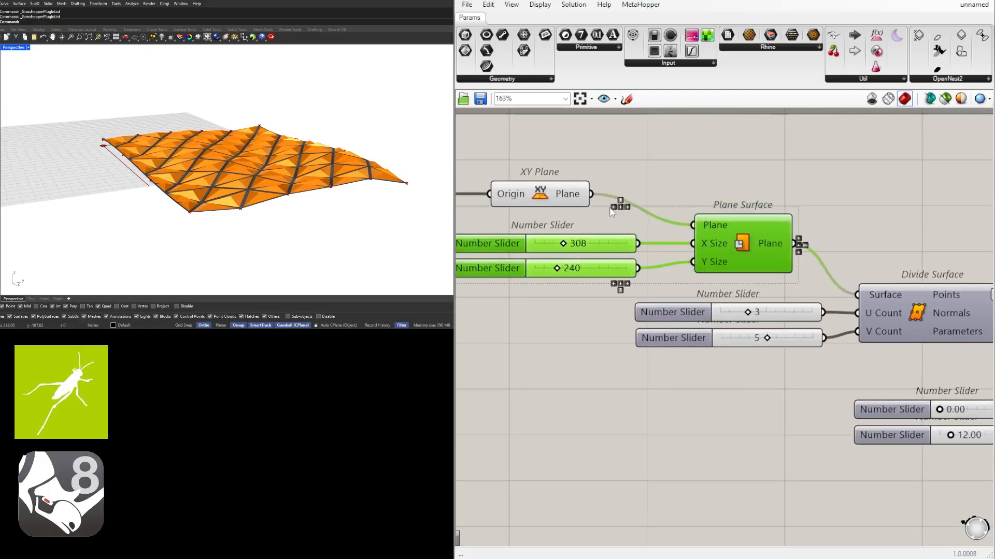
{"action": "right_click_drag", "start_coordinate": [719, 193], "coordinate": [743, 176]}
{"action": "left_click", "coordinate": [743, 176]}
{"action": "scroll", "coordinate": [903, 248], "scroll_direction": "down", "scroll_amount": 3}
{"action": "left_click_drag", "start_coordinate": [900, 264], "coordinate": [496, 188]}
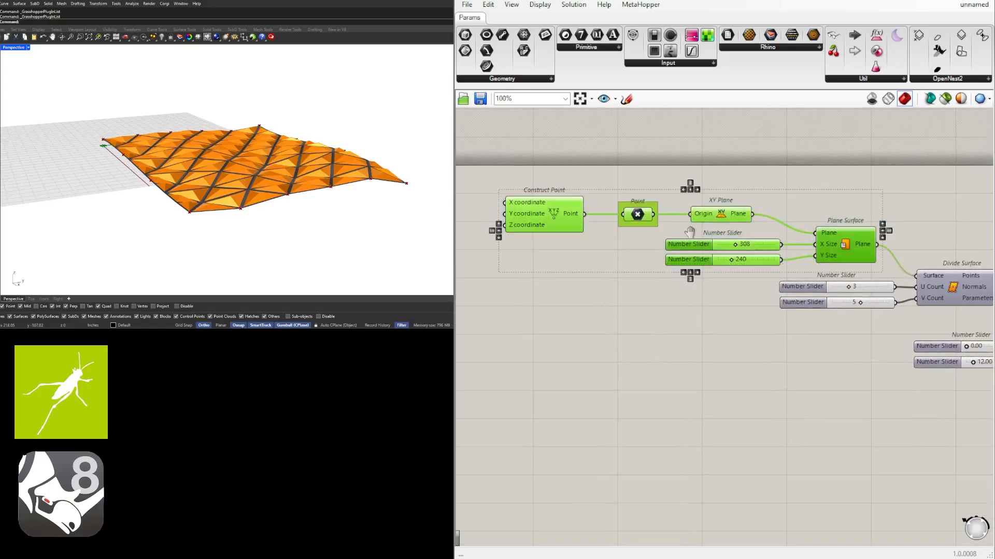
{"action": "right_click_drag", "start_coordinate": [744, 242], "coordinate": [803, 228]}
Move Construct Point and the grouped Point parameter closer together and nearer to XY Plane
{"action": "left_click_drag", "start_coordinate": [705, 231], "coordinate": [572, 180]}
{"action": "scroll", "coordinate": [604, 197], "scroll_direction": "up", "scroll_amount": 3}
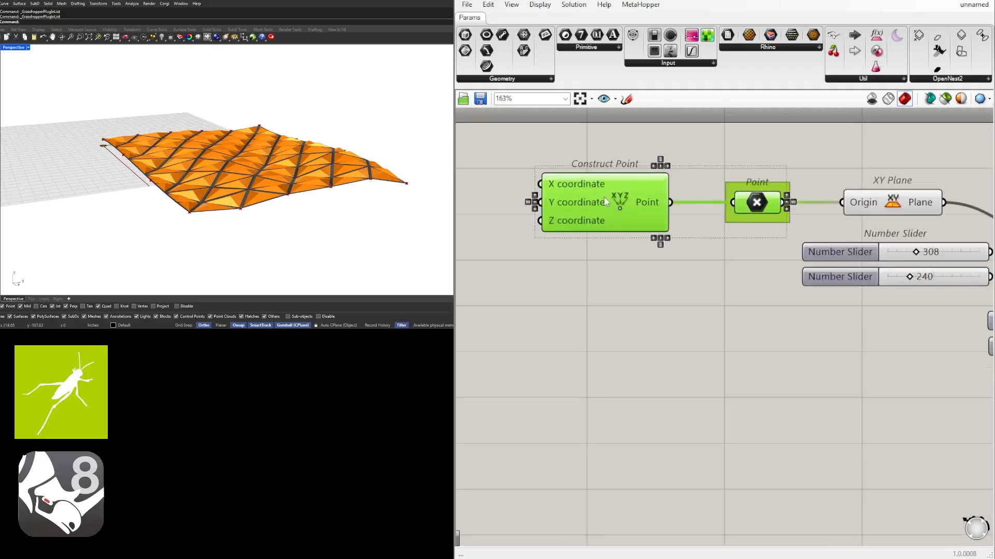
{"action": "right_click_drag", "start_coordinate": [604, 197], "coordinate": [636, 197]}
{"action": "left_click", "coordinate": [671, 169]}
{"action": "left_click_drag", "start_coordinate": [657, 192], "coordinate": [686, 191]}
{"action": "scroll", "coordinate": [686, 191], "scroll_direction": "down", "scroll_amount": 3}
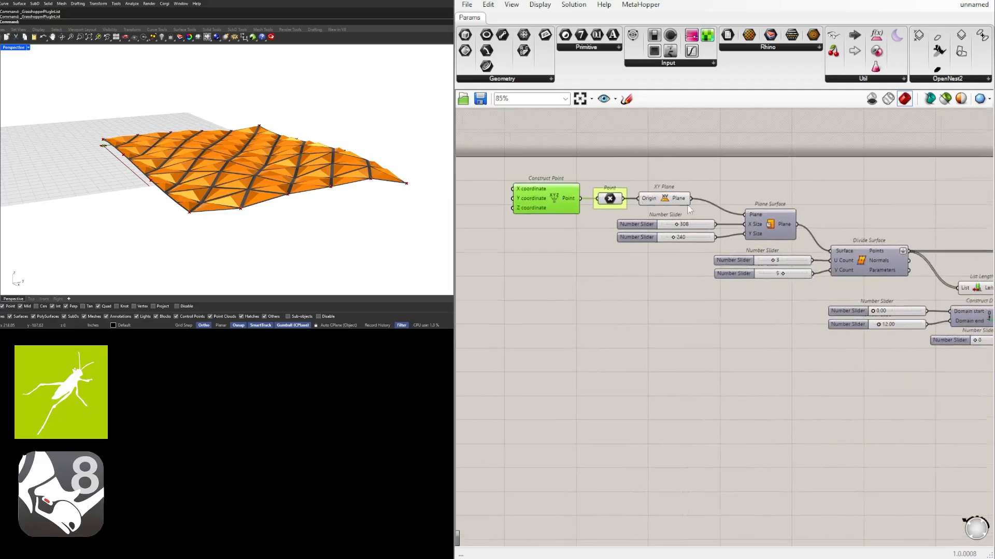
Move Plane Surface and all its upstream components away from Divide Surface to make room between them
{"action": "left_click_drag", "start_coordinate": [783, 176], "coordinate": [573, 237]}
{"action": "left_click_drag", "start_coordinate": [750, 238], "coordinate": [699, 237]}
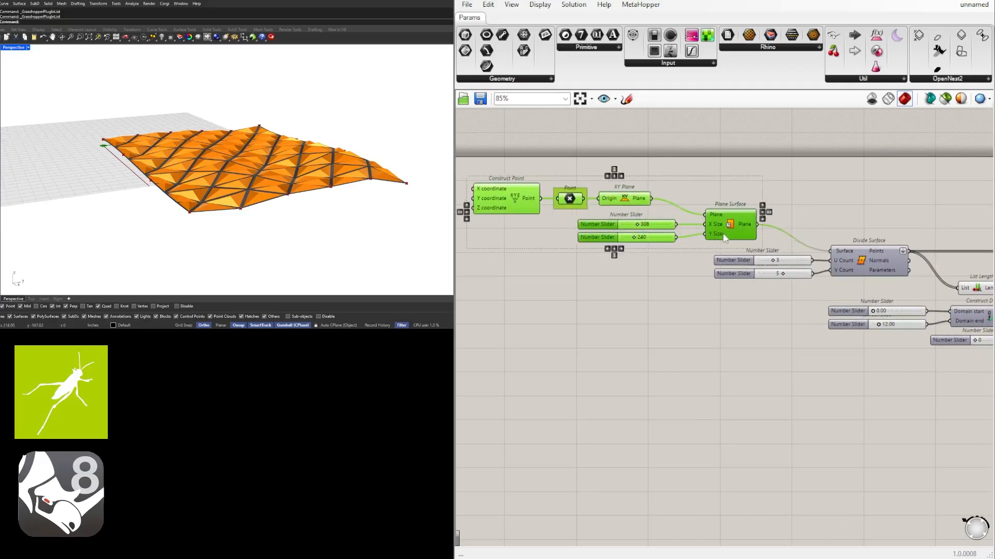
{"action": "left_click", "coordinate": [802, 209]}
Add a Surface parameter after Plane Surface and connect the Plane output to it
{"action": "scroll", "coordinate": [786, 220], "scroll_direction": "up", "scroll_amount": 3}
{"action": "double_click", "coordinate": [786, 219]}
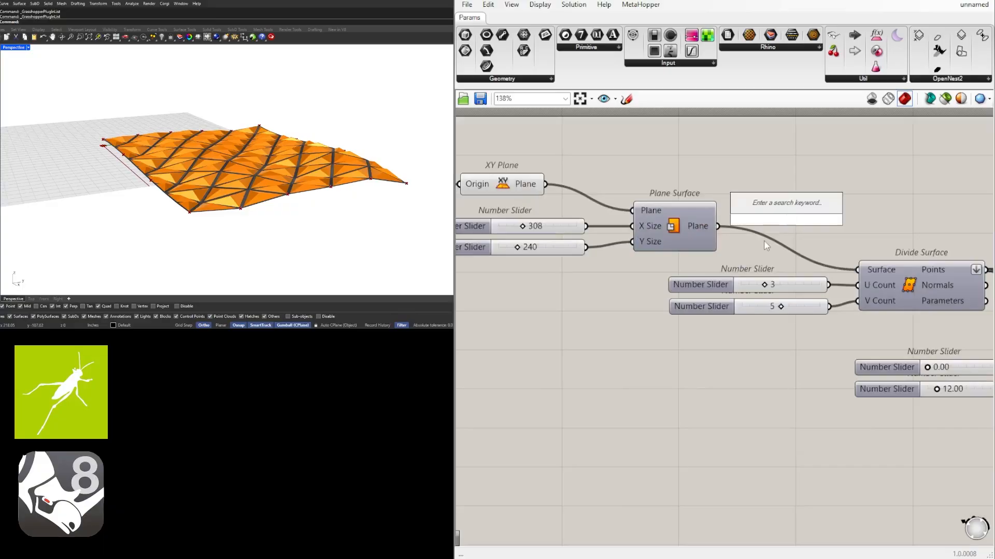
{"action": "type", "text": "surface"}
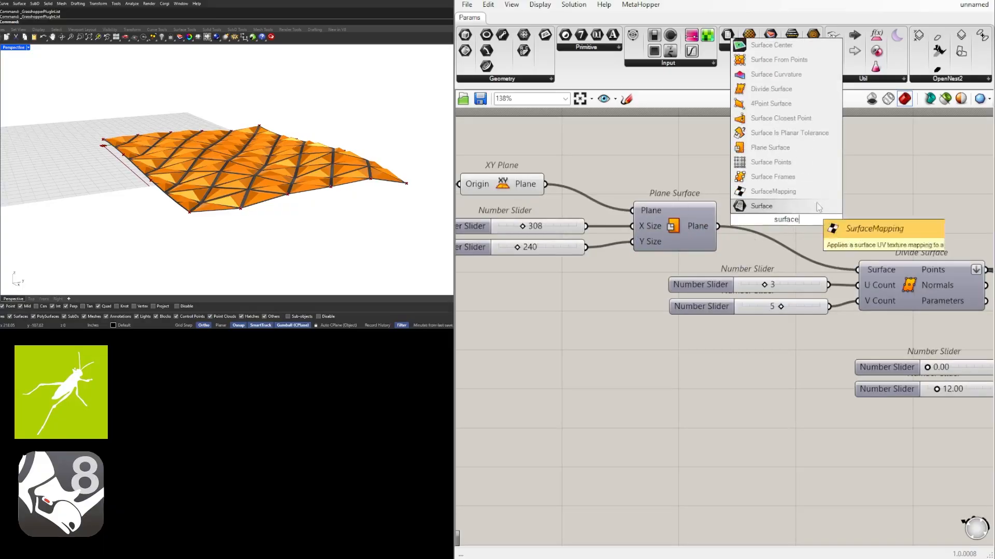
{"action": "key", "text": "Return"}
{"action": "left_click_drag", "start_coordinate": [718, 226], "coordinate": [769, 229]}
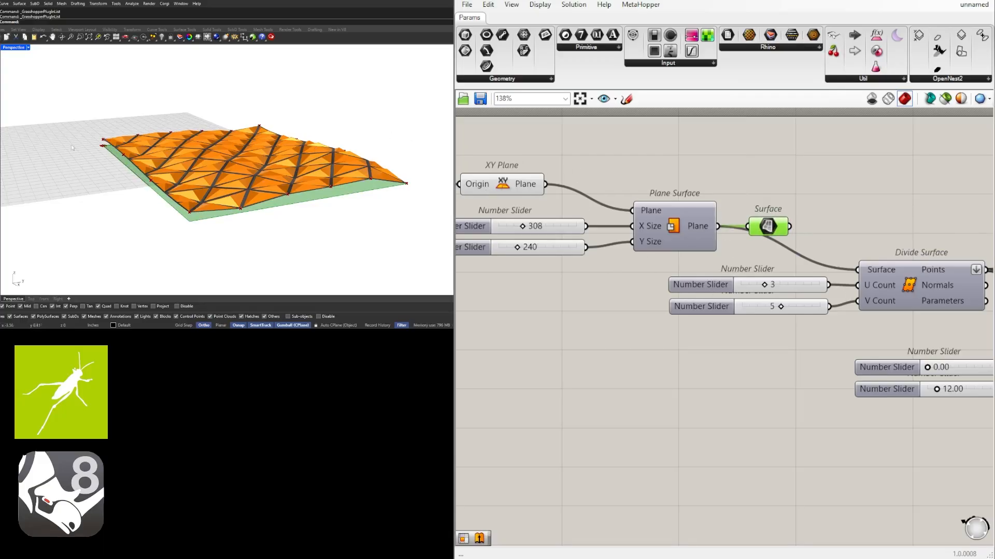
{"action": "scroll", "coordinate": [693, 326], "scroll_direction": "down", "scroll_amount": 3}
{"action": "right_click_drag", "start_coordinate": [910, 347], "coordinate": [675, 279]}
{"action": "right_click_drag", "start_coordinate": [811, 323], "coordinate": [637, 319]}
{"action": "right_click_drag", "start_coordinate": [885, 332], "coordinate": [922, 378]}
{"action": "scroll", "coordinate": [828, 366], "scroll_direction": "up", "scroll_amount": 3}
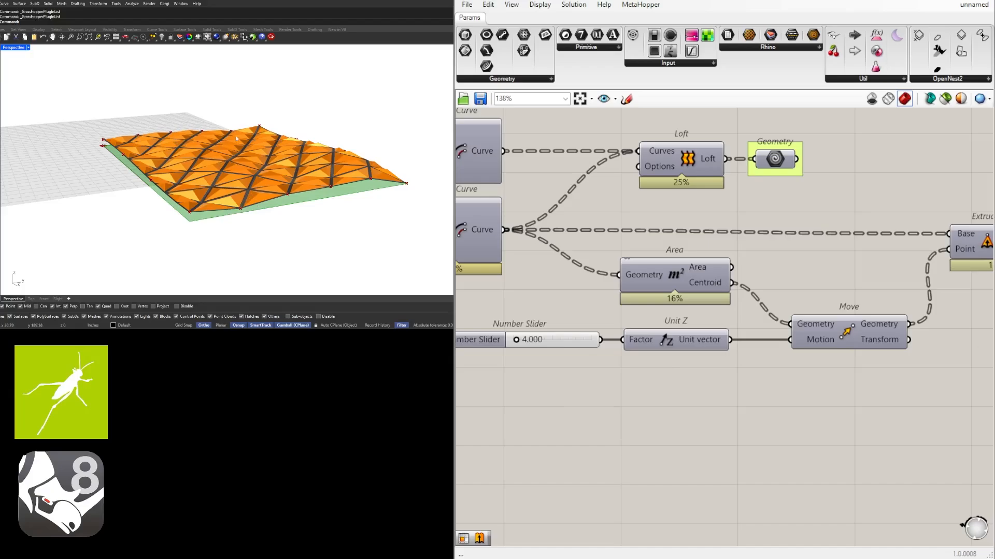
{"action": "left_click", "coordinate": [686, 339]}
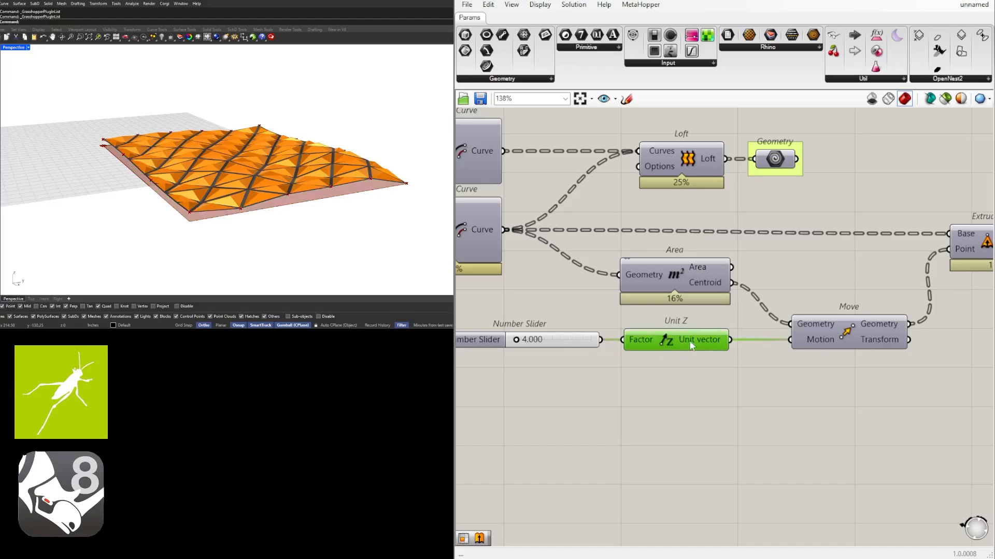
Feed Divide Surface's Surface input from the Surface parameter instead of directly from Plane Surface
{"action": "scroll", "coordinate": [834, 321], "scroll_direction": "down", "scroll_amount": 5}
{"action": "right_click_drag", "start_coordinate": [621, 306], "coordinate": [880, 331]}
{"action": "scroll", "coordinate": [842, 311], "scroll_direction": "up", "scroll_amount": 3}
{"action": "right_click_drag", "start_coordinate": [542, 223], "coordinate": [735, 244]}
{"action": "scroll", "coordinate": [735, 244], "scroll_direction": "up", "scroll_amount": 3}
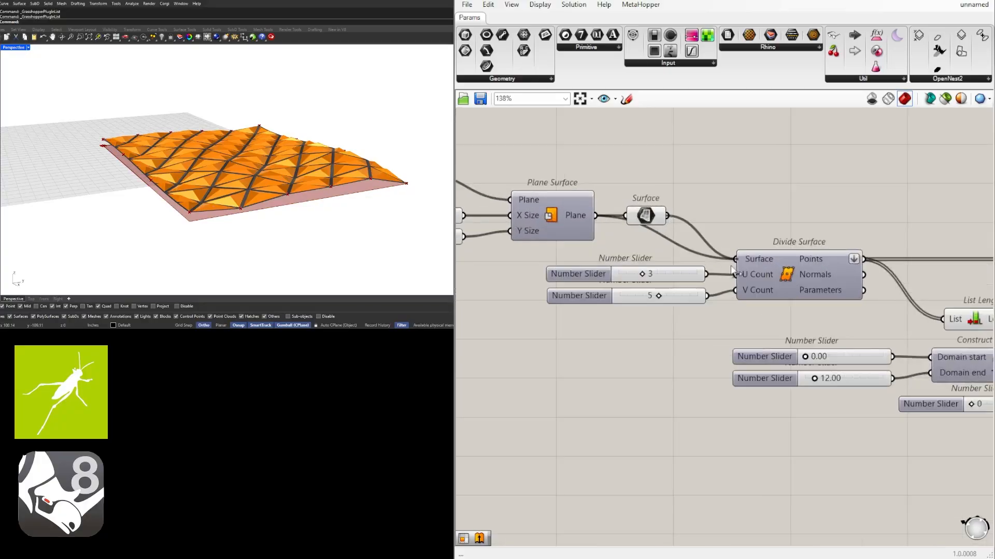
Hide the Surface parameter's preview and put the parameter in its own group
{"action": "left_click", "coordinate": [646, 215]}
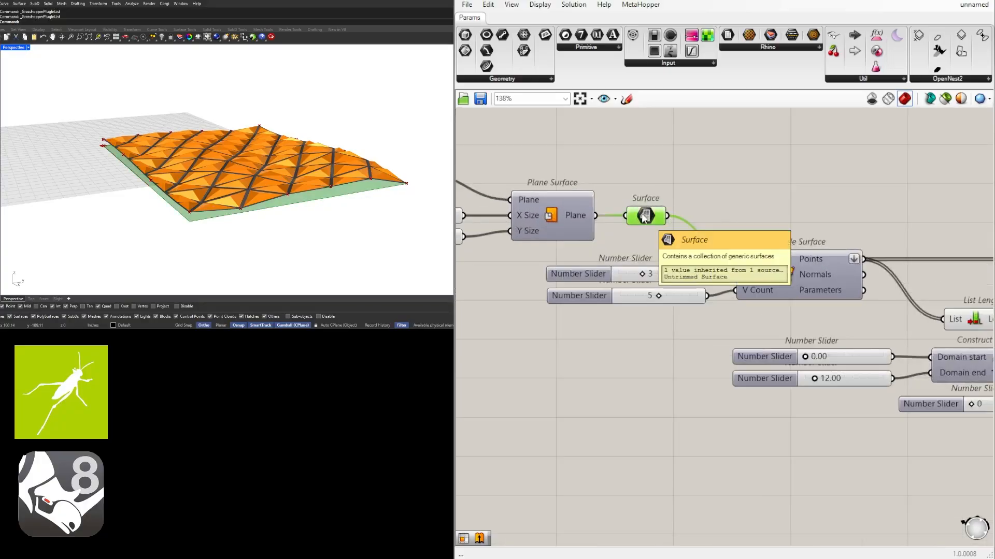
{"action": "scroll", "coordinate": [650, 218], "scroll_direction": "up", "scroll_amount": 1}
{"action": "middle_click", "coordinate": [650, 217]}
Rename the Plane Surface X Size and Y Size sliders as X and Y
{"action": "scroll", "coordinate": [711, 154], "scroll_direction": "down", "scroll_amount": 5}
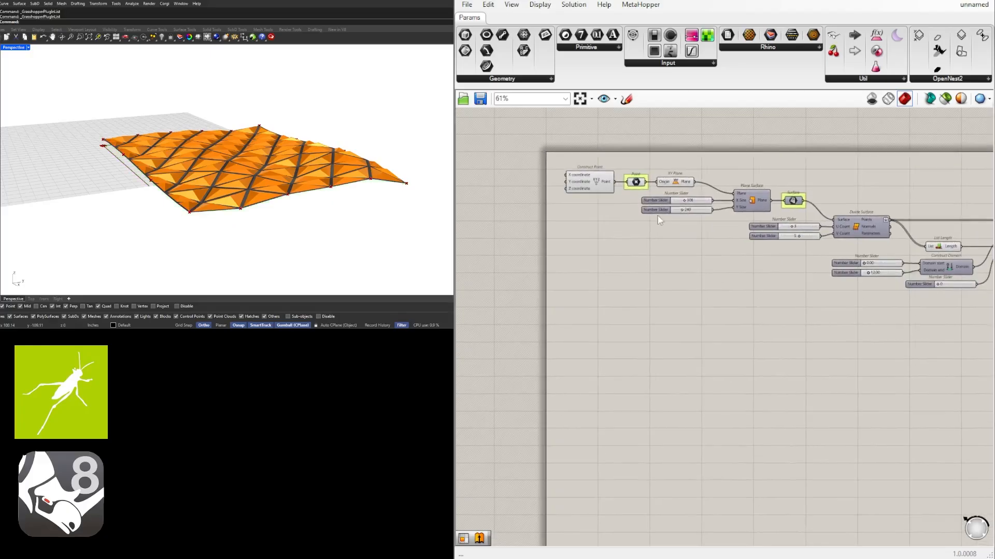
{"action": "scroll", "coordinate": [726, 207], "scroll_direction": "up", "scroll_amount": 4}
{"action": "right_click_drag", "start_coordinate": [725, 207], "coordinate": [653, 207]}
{"action": "right_click", "coordinate": [573, 213]}
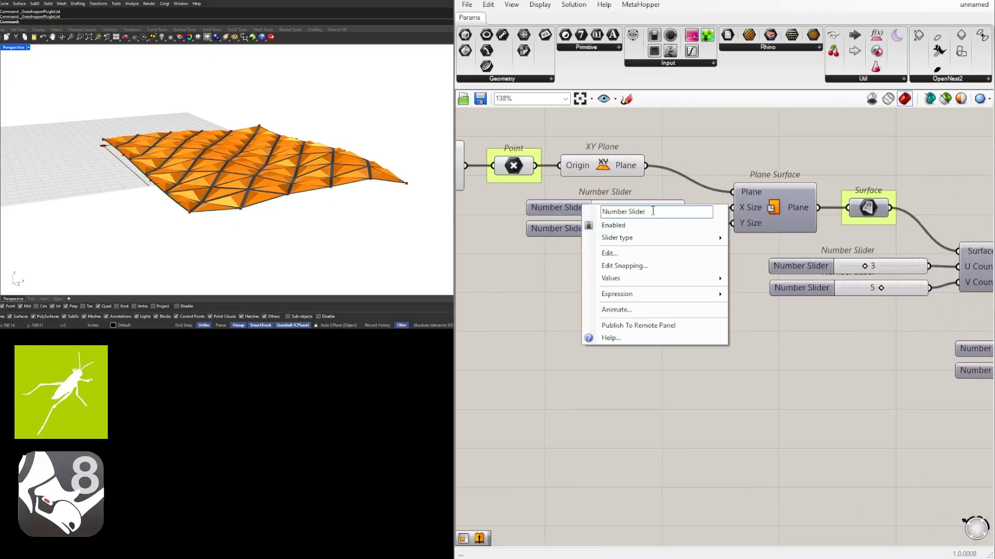
{"action": "type", "text": "x"}
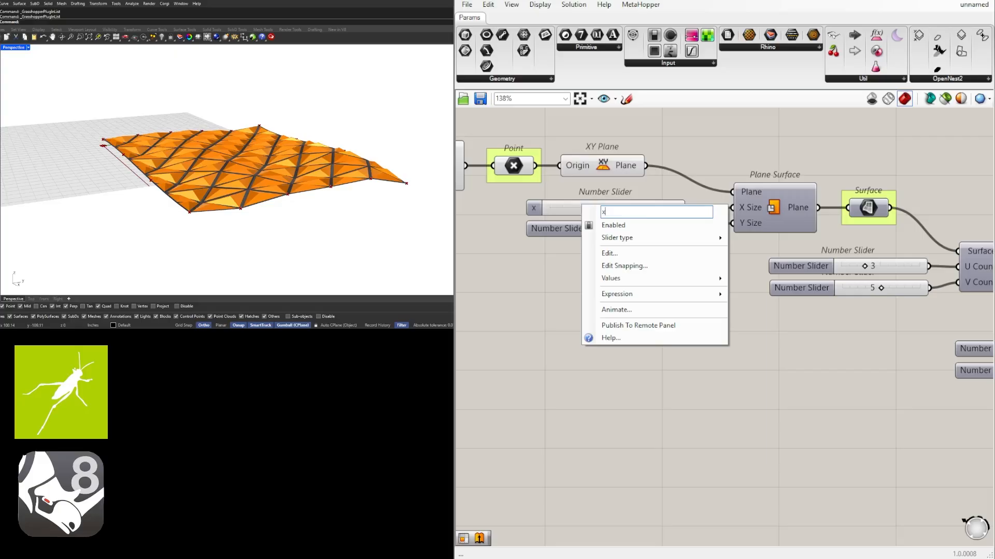
{"action": "key", "text": "Return"}
{"action": "right_click", "coordinate": [561, 229]}
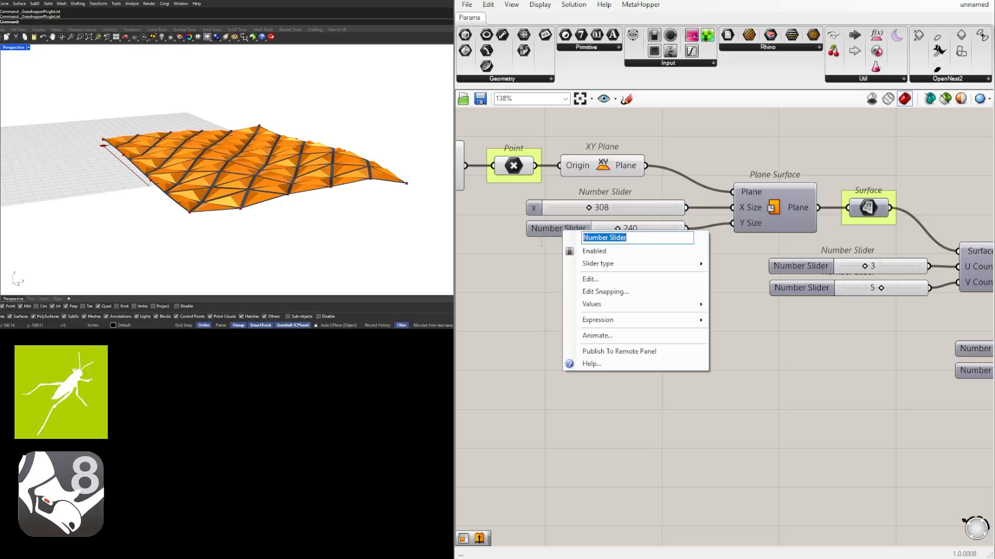
{"action": "type", "text": "y"}
{"action": "key", "text": "Return"}
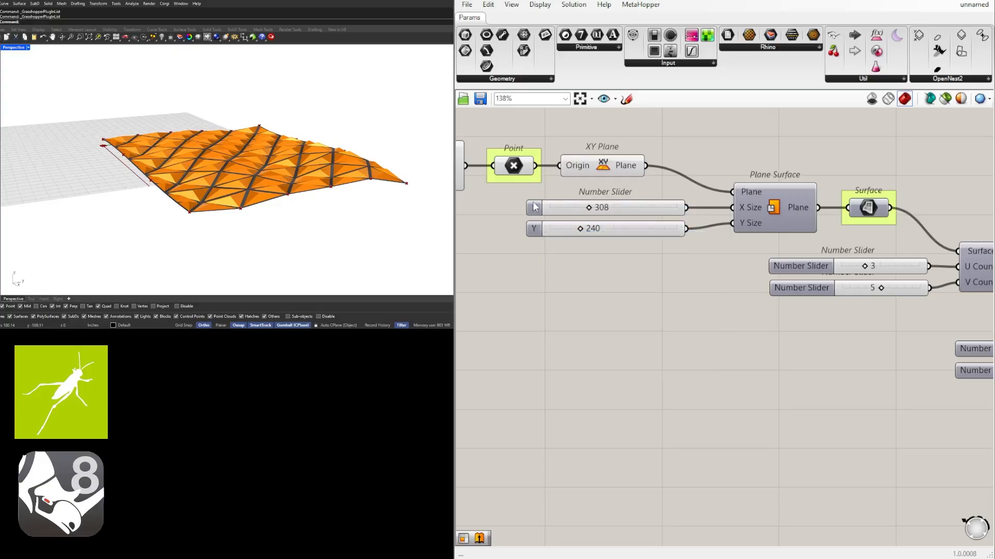
{"action": "right_click", "coordinate": [540, 204]}
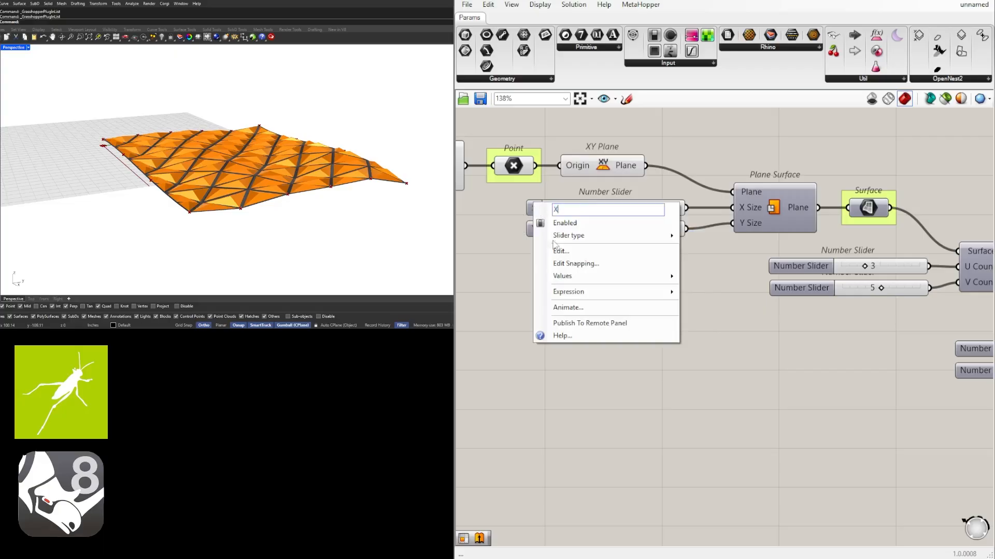
{"action": "key", "text": "Return"}
Put the X and Y sliders in separate groups and space them apart vertically
{"action": "left_click", "coordinate": [555, 210]}
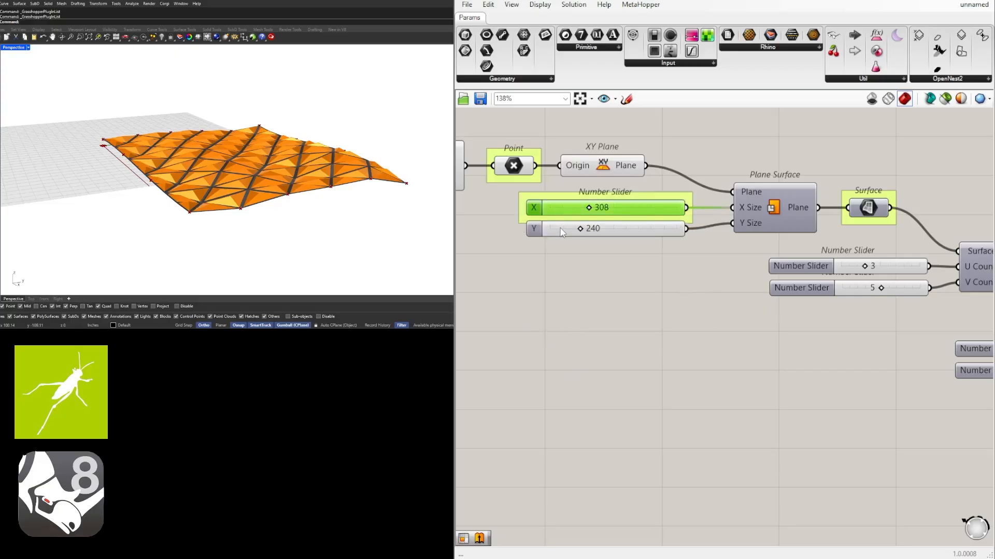
{"action": "left_click_drag", "start_coordinate": [560, 228], "coordinate": [560, 247]}
{"action": "left_click", "coordinate": [610, 282]}
{"action": "scroll", "coordinate": [611, 282], "scroll_direction": "down", "scroll_amount": 3}
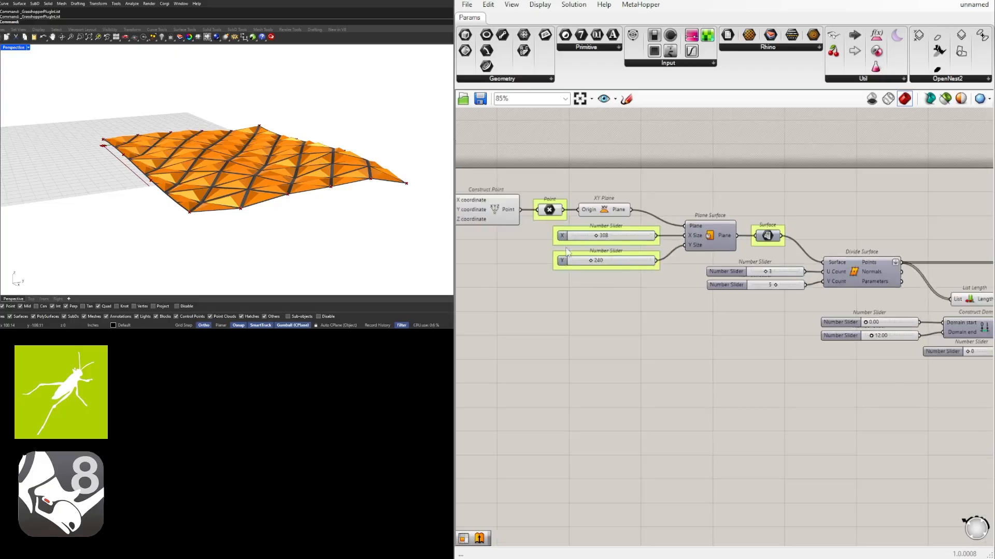
Move the lower Divide Surface slider down and rename the two count sliders as U and V
{"action": "scroll", "coordinate": [792, 277], "scroll_direction": "up", "scroll_amount": 2}
{"action": "scroll", "coordinate": [754, 326], "scroll_direction": "up", "scroll_amount": 1}
{"action": "left_click_drag", "start_coordinate": [780, 337], "coordinate": [694, 289]}
{"action": "left_click", "coordinate": [691, 273]}
{"action": "right_click", "coordinate": [680, 261]}
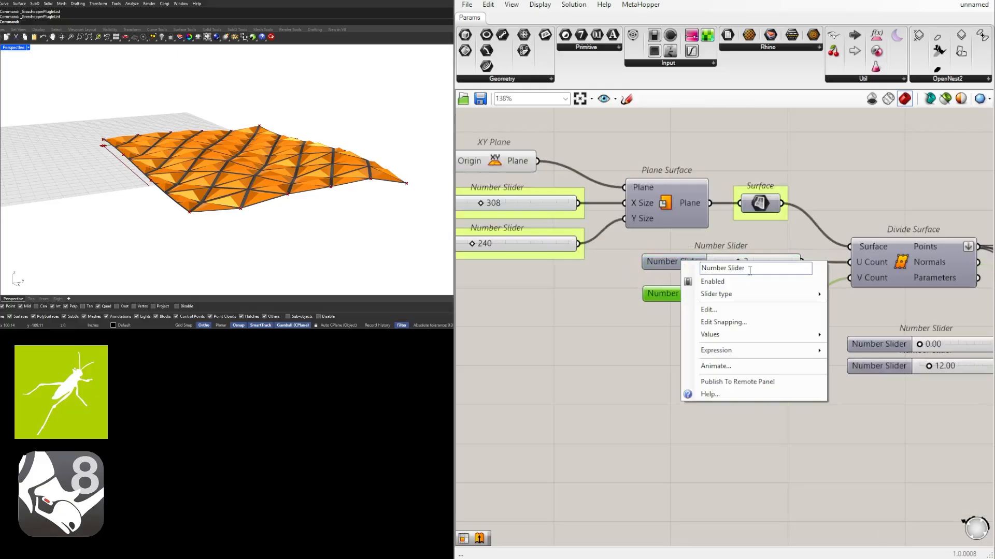
{"action": "type", "text": "U"}
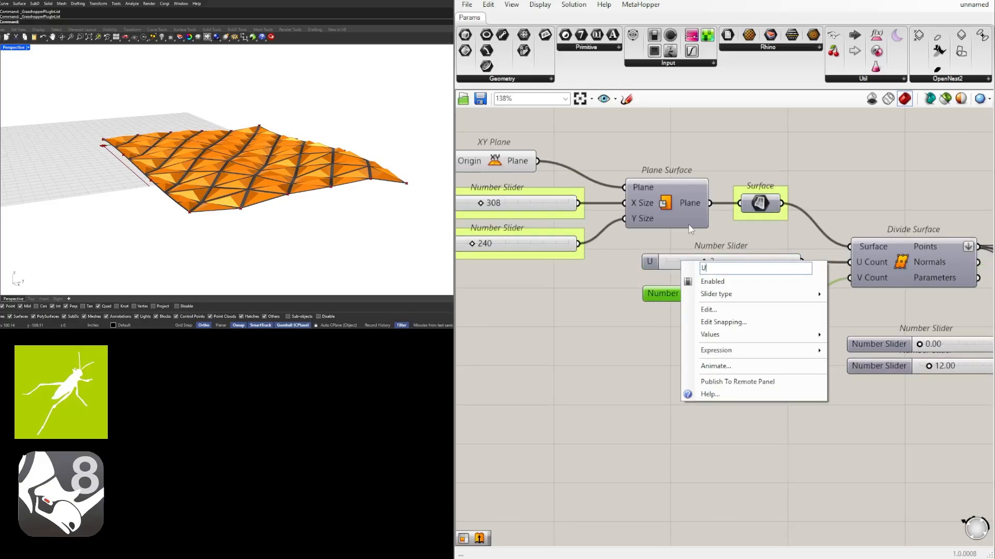
{"action": "key", "text": "Return"}
{"action": "right_click", "coordinate": [674, 293]}
{"action": "left_click", "coordinate": [745, 302]}
{"action": "key", "text": "ctrl+a"}
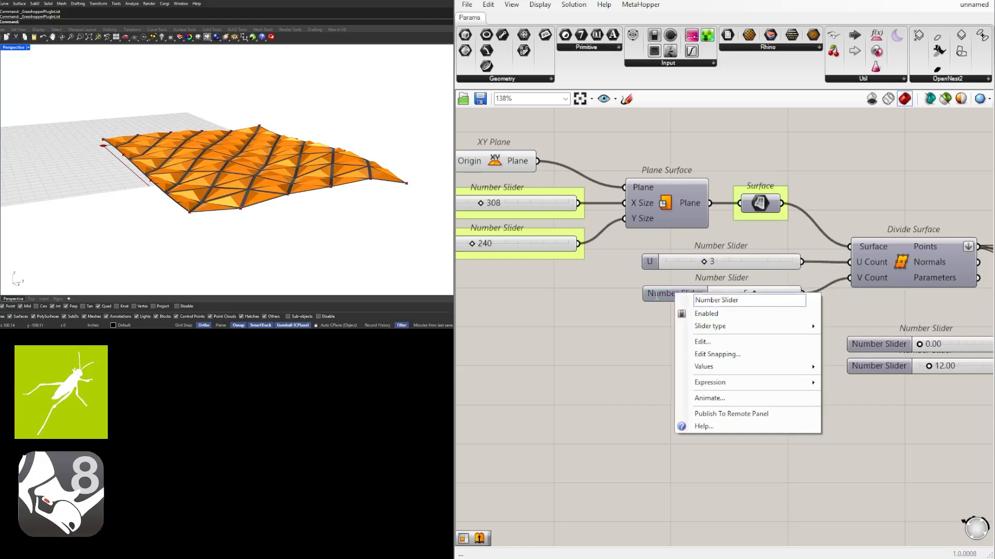
{"action": "type", "text": "V"}
{"action": "key", "text": "Return"}
Put the U and V sliders in separate groups and space them apart vertically
{"action": "left_click", "coordinate": [682, 267]}
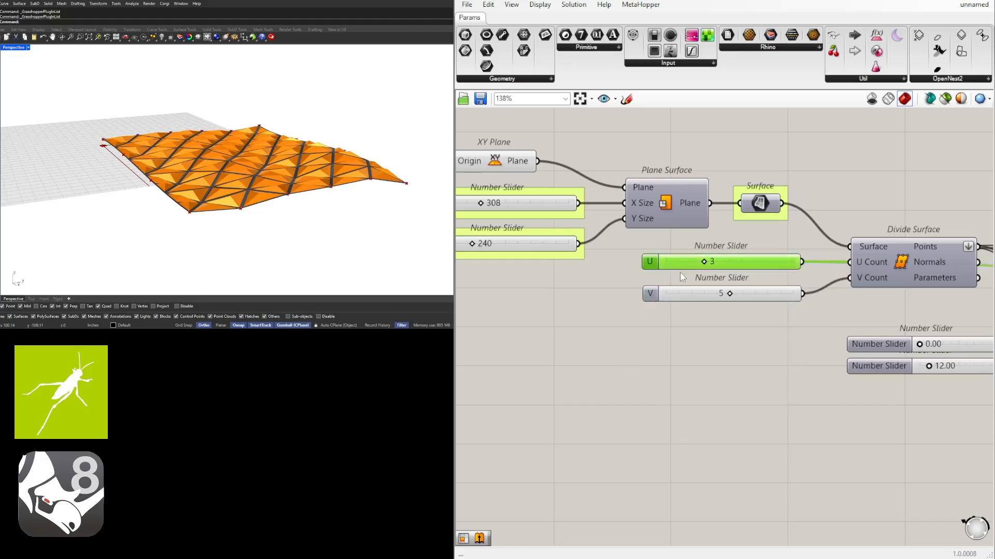
{"action": "key", "text": "ctrl+g"}
{"action": "left_click", "coordinate": [672, 299]}
{"action": "key", "text": "ctrl+g"}
{"action": "left_click_drag", "start_coordinate": [668, 305], "coordinate": [677, 318]}
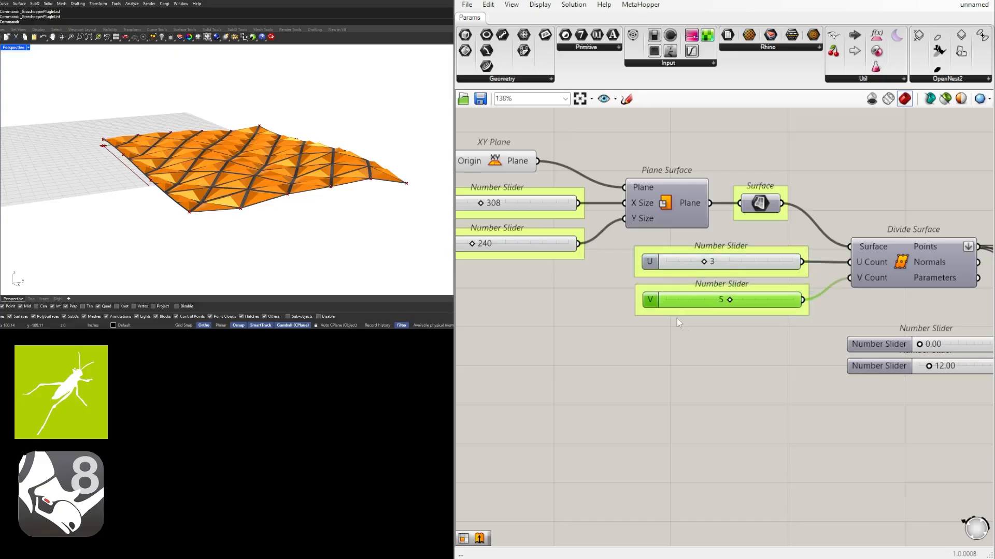
{"action": "left_click", "coordinate": [676, 318]}
Rename the slider feeding Construct Domain's Domain start input as MIN
{"action": "right_click_drag", "start_coordinate": [881, 384], "coordinate": [639, 362]}
{"action": "scroll", "coordinate": [707, 353], "scroll_direction": "up", "scroll_amount": 3}
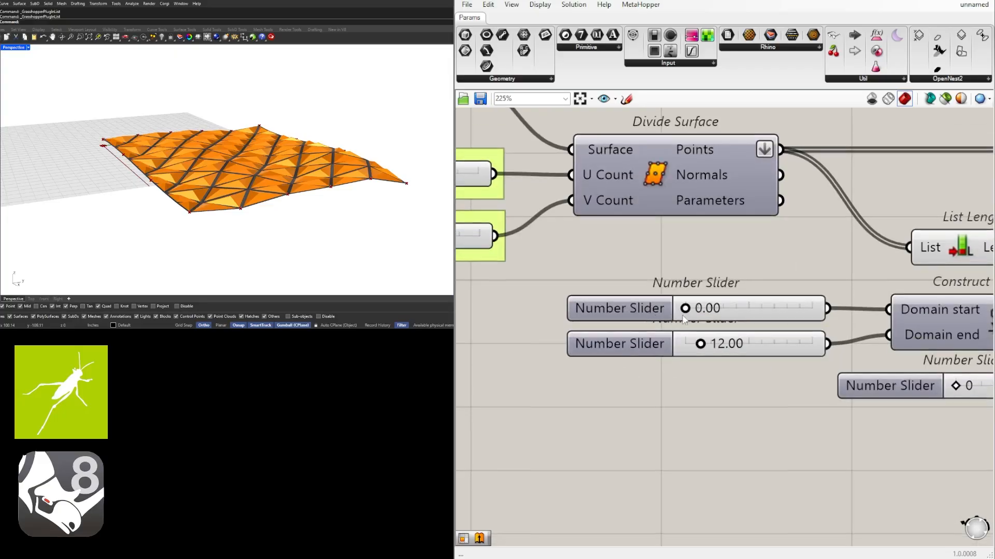
{"action": "right_click", "coordinate": [628, 308]}
{"action": "type", "text": "MIN"}
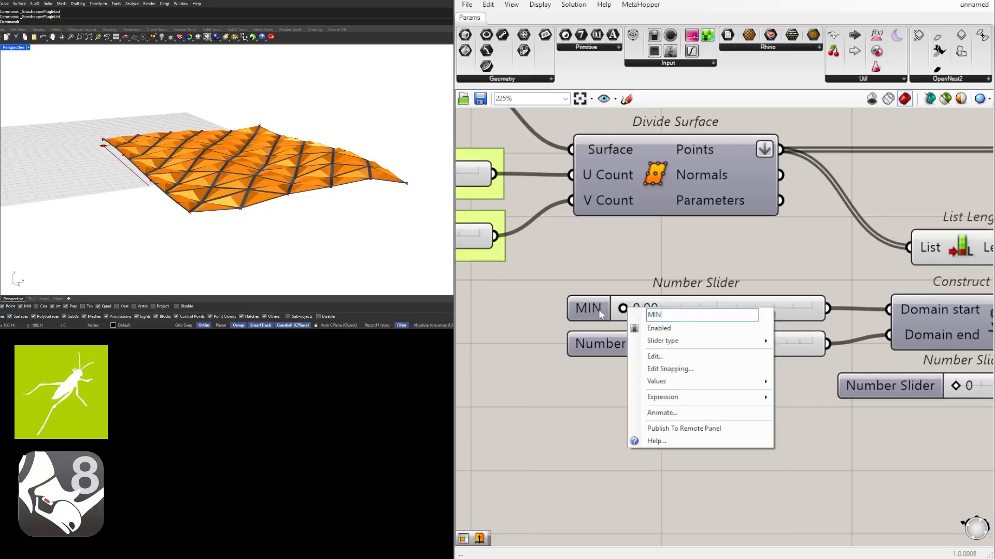
{"action": "key", "text": "Return"}
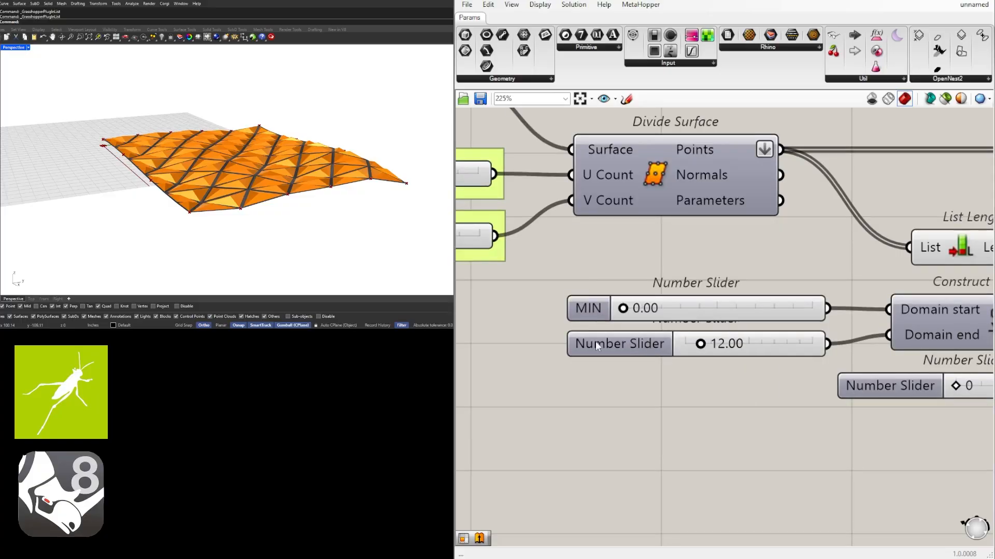
Rename the slider feeding Construct Domain's Domain end input as MAX
{"action": "right_click", "coordinate": [597, 343]}
{"action": "type", "text": "MAX"}
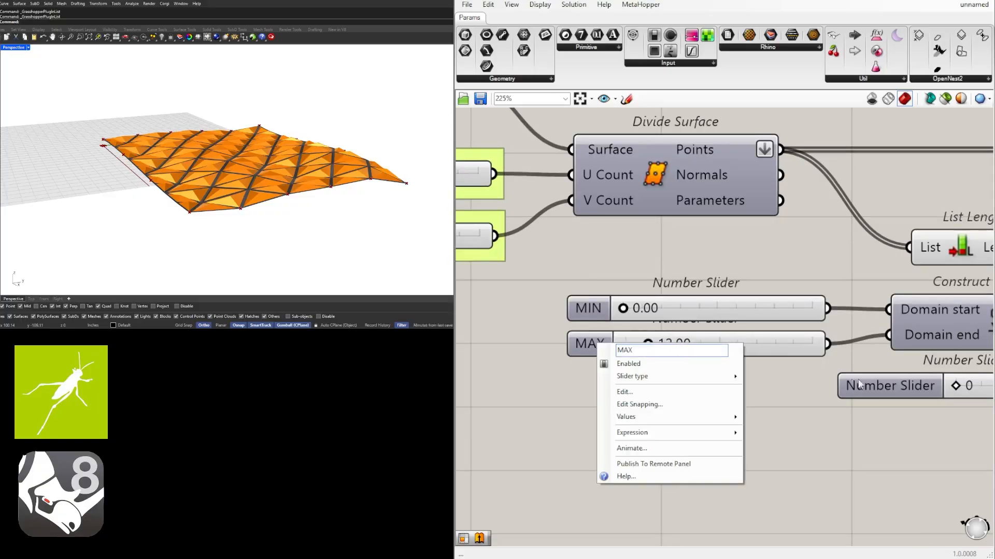
{"action": "key", "text": "Return"}
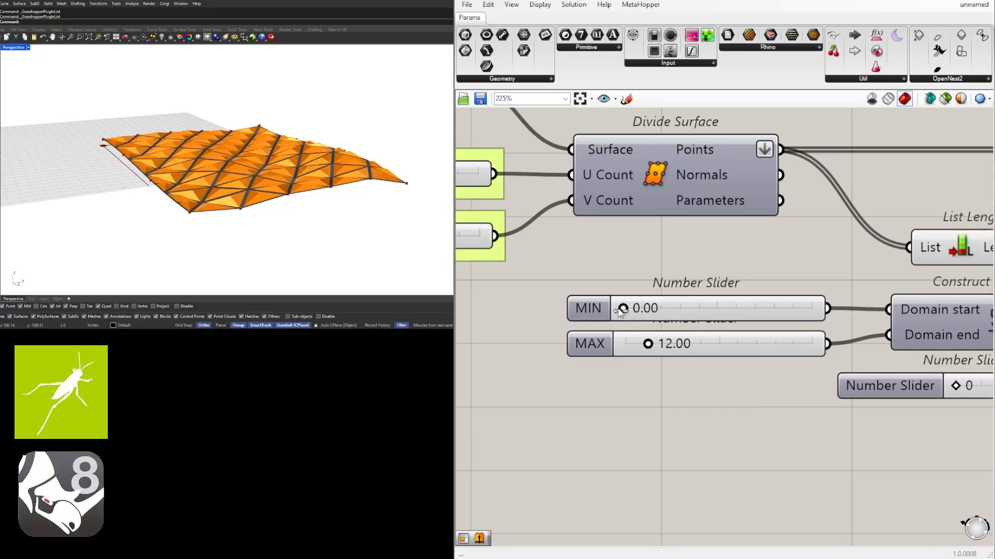
Put the MIN and MAX sliders in separate groups and space them apart vertically
{"action": "left_click_drag", "start_coordinate": [622, 310], "coordinate": [586, 307]}
{"action": "left_click", "coordinate": [586, 307]}
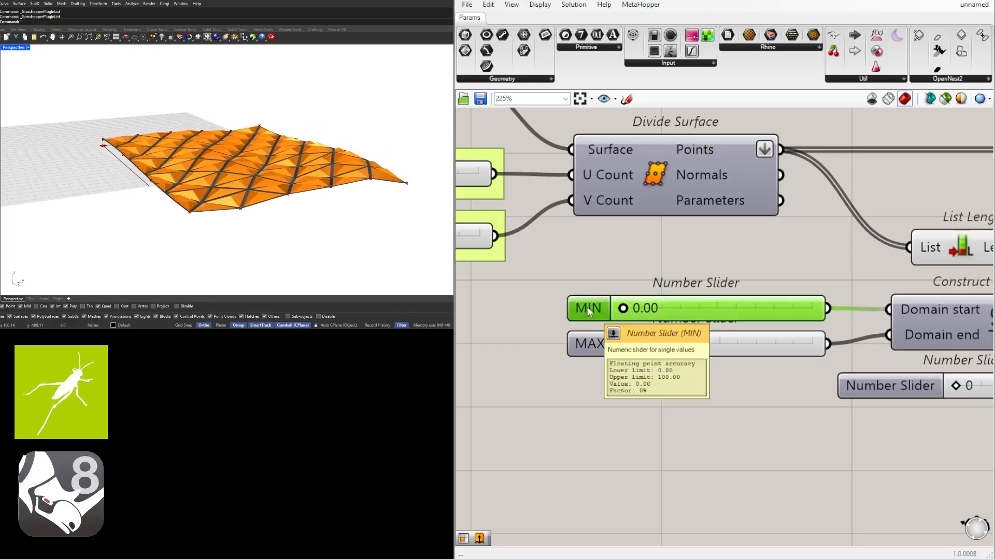
{"action": "left_click", "coordinate": [603, 347]}
{"action": "left_click_drag", "start_coordinate": [597, 367], "coordinate": [596, 366]}
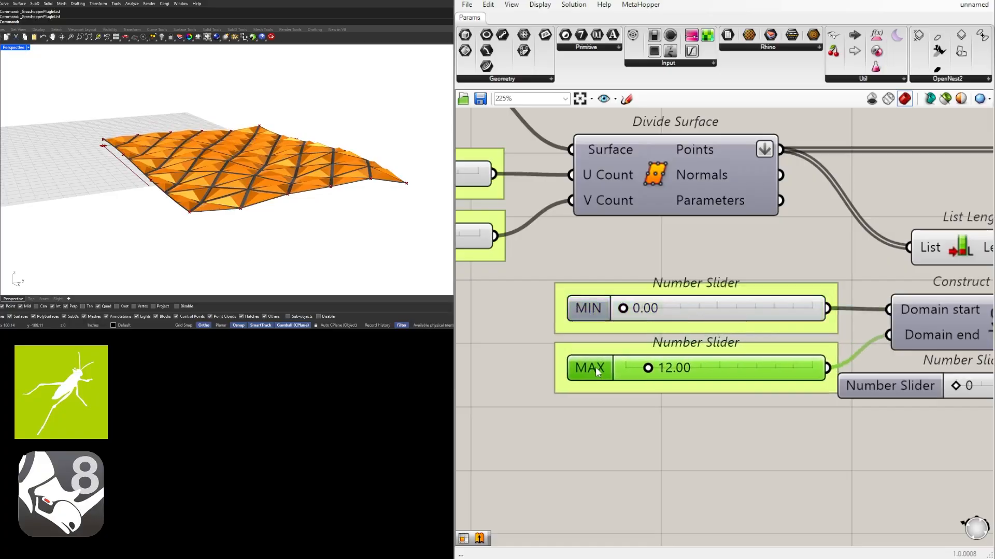
{"action": "left_click_drag", "start_coordinate": [754, 482], "coordinate": [524, 303]}
{"action": "left_click", "coordinate": [636, 436]}
Rename the slider feeding Random's Seed input as SEED
{"action": "scroll", "coordinate": [636, 435], "scroll_direction": "down", "scroll_amount": 2}
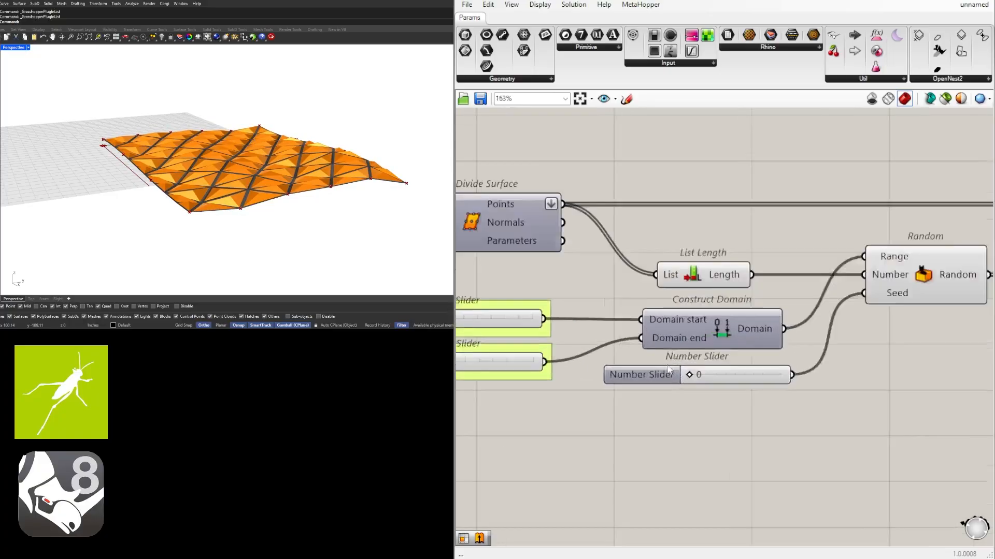
{"action": "right_click", "coordinate": [660, 373]}
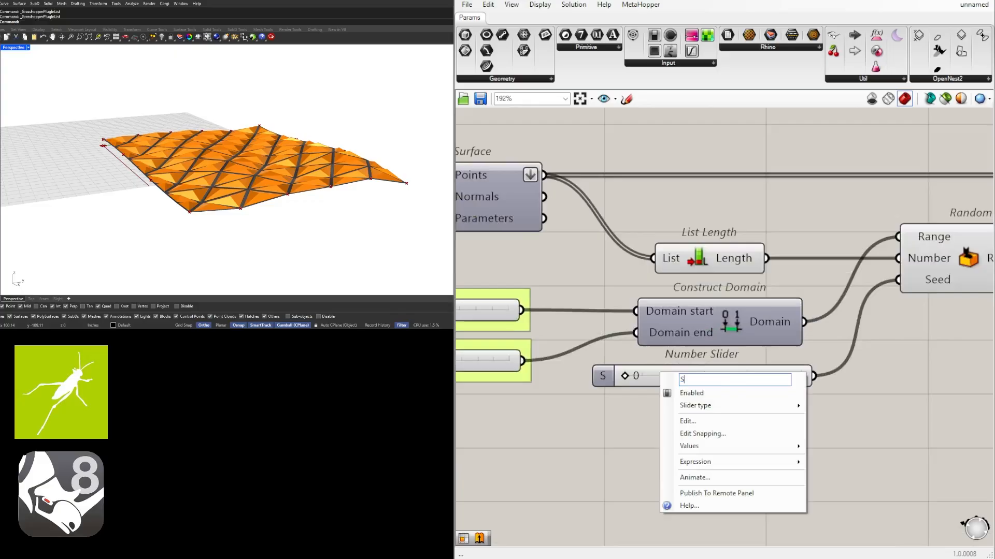
{"action": "key", "text": "Return"}
{"action": "scroll", "coordinate": [625, 348], "scroll_direction": "up", "scroll_amount": 5}
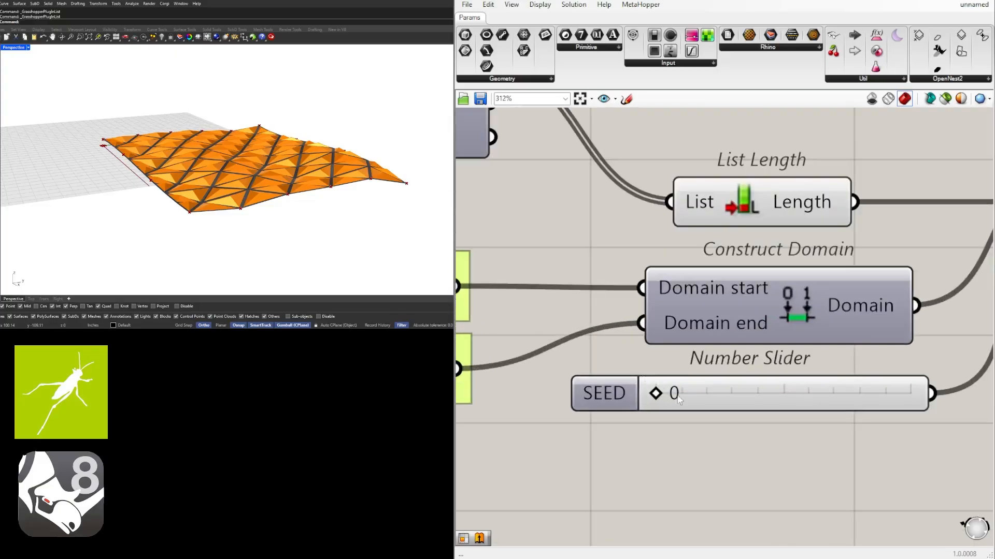
Try a value of 1 on the SEED slider and return it to 0
{"action": "double_click", "coordinate": [679, 387]}
{"action": "type", "text": "1"}
{"action": "key", "text": "Return"}
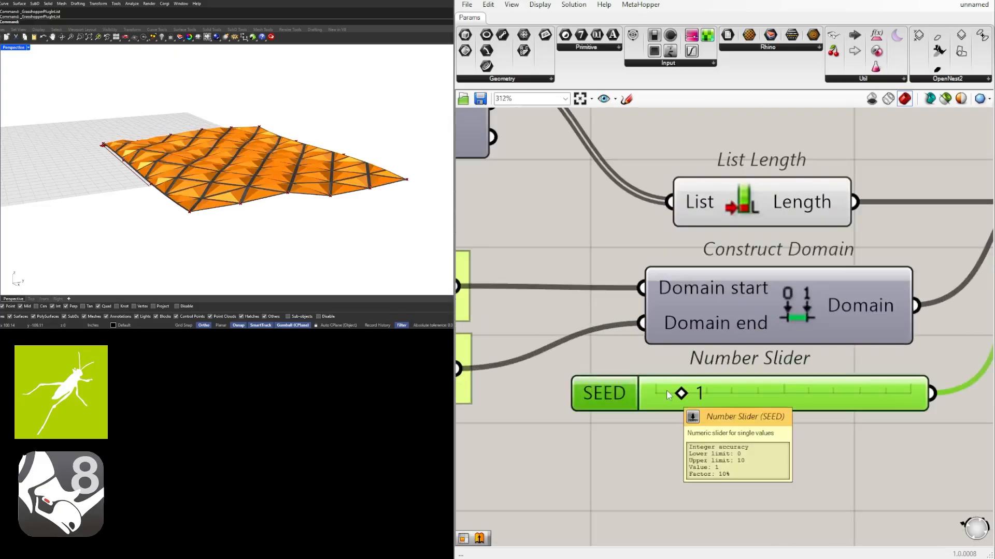
{"action": "left_click_drag", "start_coordinate": [681, 394], "coordinate": [641, 393]}
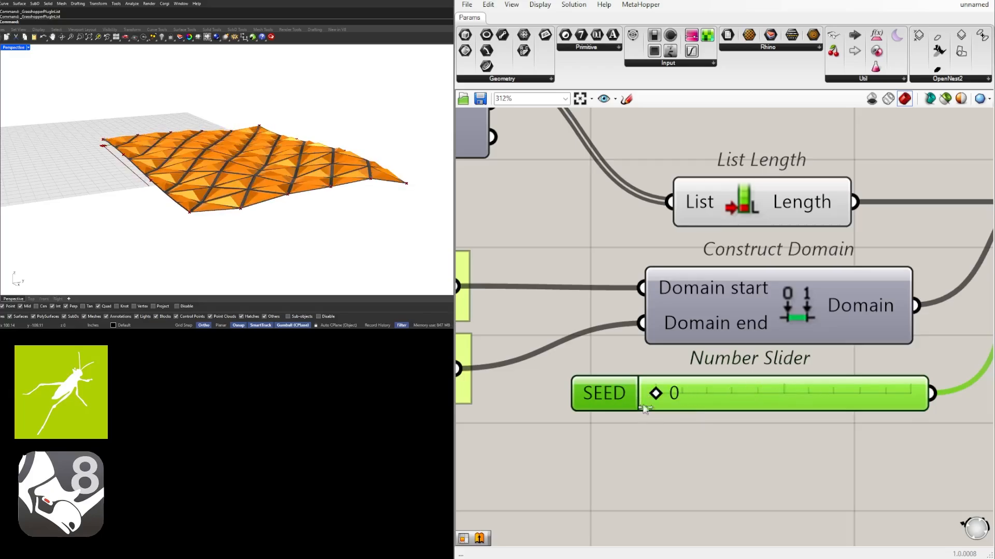
Group the SEED slider and turn off the preview of List Length, Construct Domain, Random and Unit Z
{"action": "scroll", "coordinate": [599, 406], "scroll_direction": "down", "scroll_amount": 5}
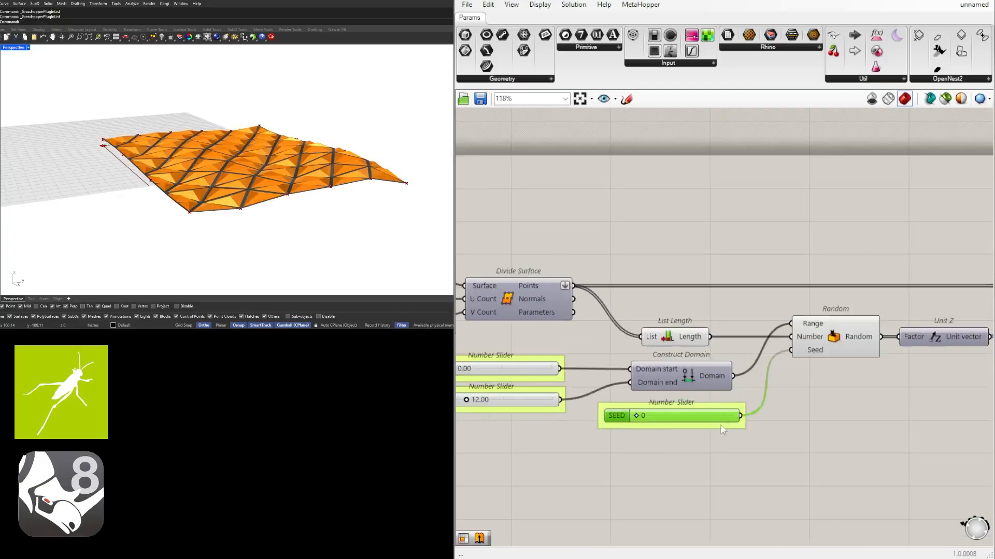
{"action": "left_click_drag", "start_coordinate": [802, 350], "coordinate": [580, 247]}
{"action": "middle_click", "coordinate": [612, 225]}
{"action": "left_click", "coordinate": [648, 191]}
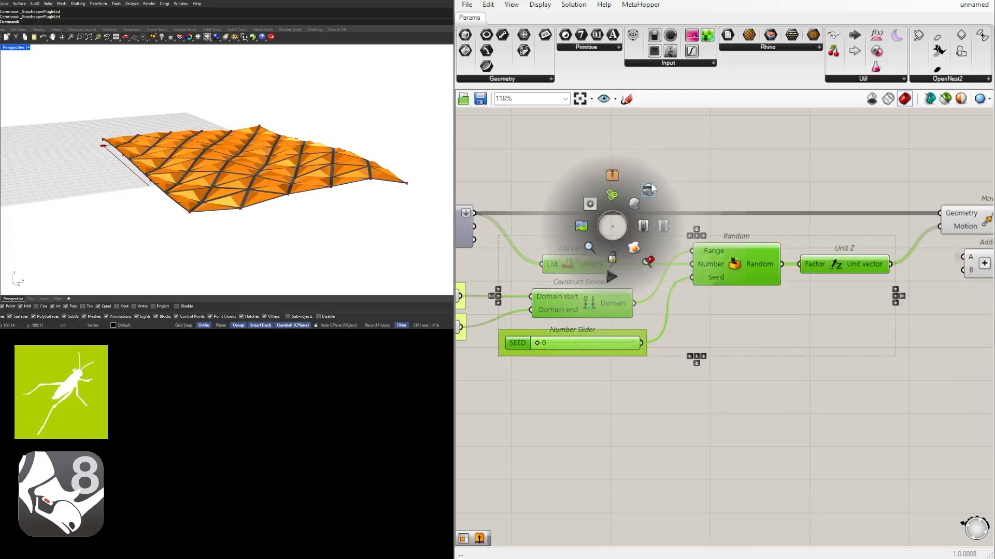
{"action": "left_click", "coordinate": [736, 169]}
Turn off the preview of the Move component that feeds Surface From Points
{"action": "right_click_drag", "start_coordinate": [740, 168], "coordinate": [427, 177]}
{"action": "scroll", "coordinate": [625, 197], "scroll_direction": "down", "scroll_amount": 2}
{"action": "scroll", "coordinate": [626, 197], "scroll_direction": "up", "scroll_amount": 2}
{"action": "left_click", "coordinate": [672, 228]}
{"action": "middle_click", "coordinate": [673, 228]}
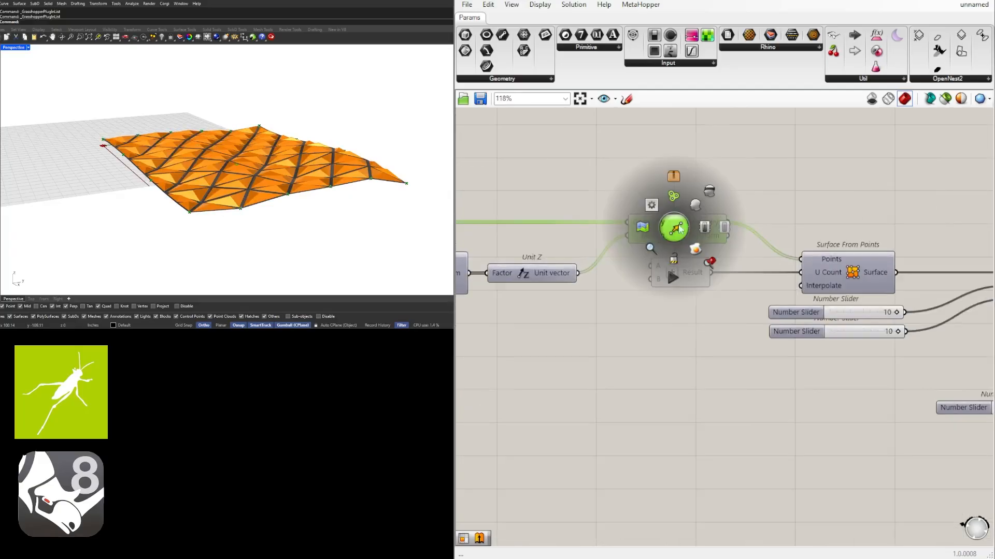
{"action": "left_click", "coordinate": [709, 192]}
{"action": "scroll", "coordinate": [741, 215], "scroll_direction": "down", "scroll_amount": 2}
{"action": "right_click_drag", "start_coordinate": [843, 264], "coordinate": [633, 295]}
{"action": "left_click", "coordinate": [633, 295]}
Rename the sliders feeding Triangle Panels B's U and V Divisions as DIV-U and DIV-V
{"action": "scroll", "coordinate": [567, 321], "scroll_direction": "up", "scroll_amount": 5}
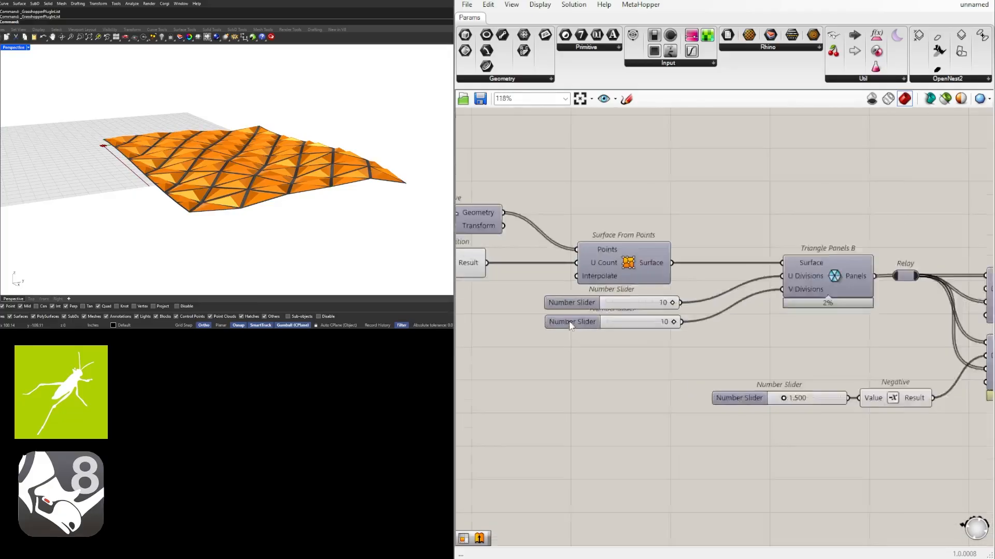
{"action": "right_click", "coordinate": [543, 297]}
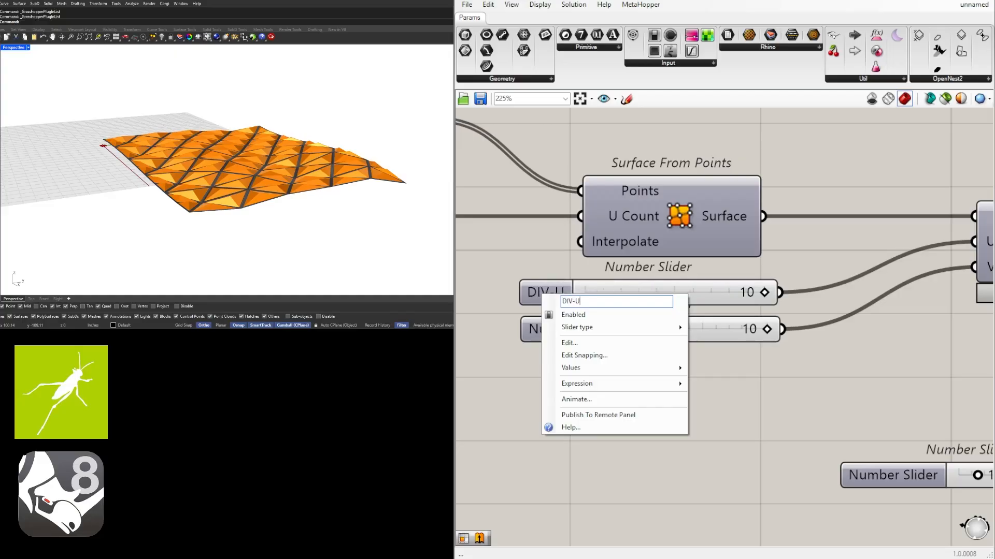
{"action": "key", "text": "Return"}
{"action": "right_click", "coordinate": [589, 340]}
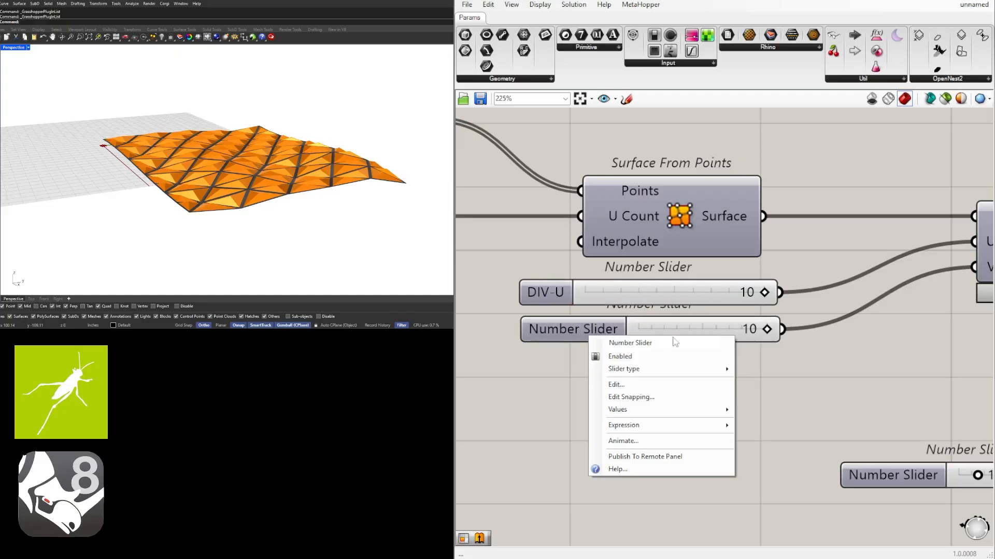
{"action": "type", "text": "DIV-V"}
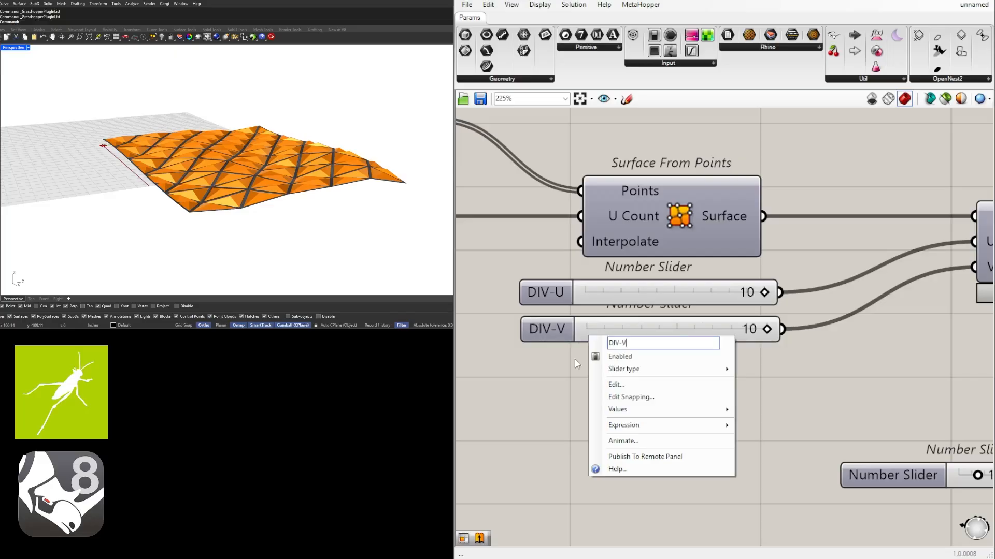
{"action": "key", "text": "Return"}
Put the DIV-U and DIV-V sliders in separate groups and space them apart vertically
{"action": "left_click", "coordinate": [553, 291]}
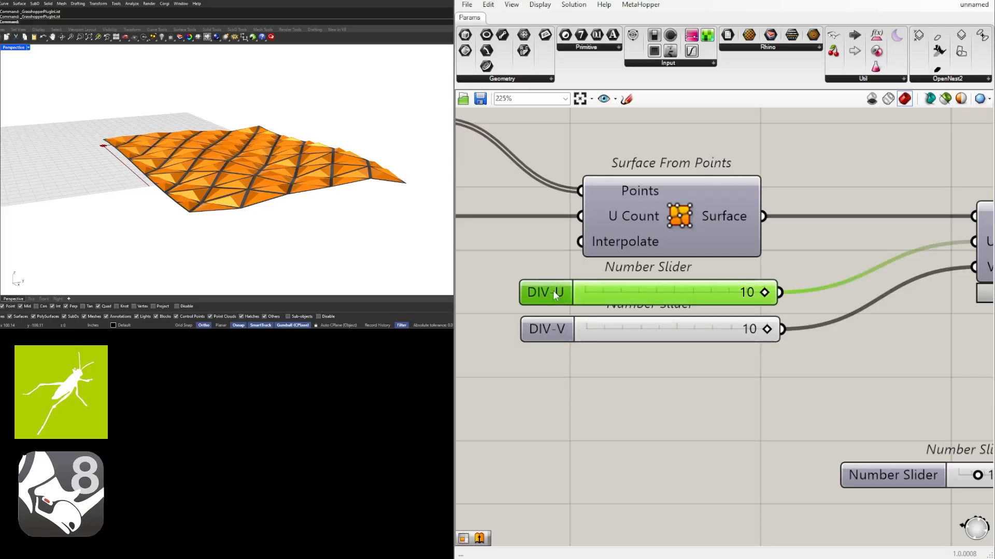
{"action": "key", "text": "ctrl+g"}
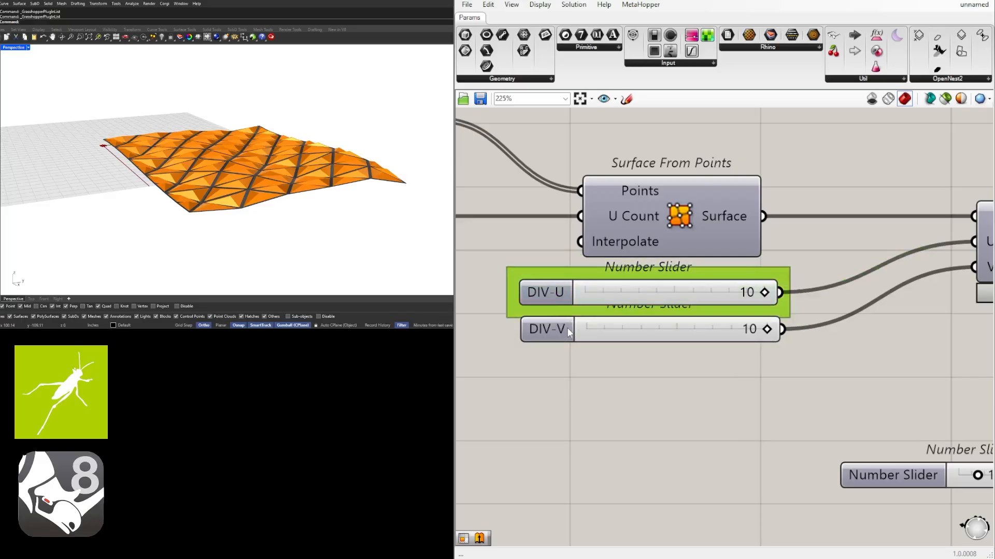
{"action": "left_click", "coordinate": [553, 337]}
{"action": "key", "text": "ctrl+g"}
{"action": "left_click_drag", "start_coordinate": [552, 336], "coordinate": [553, 357]}
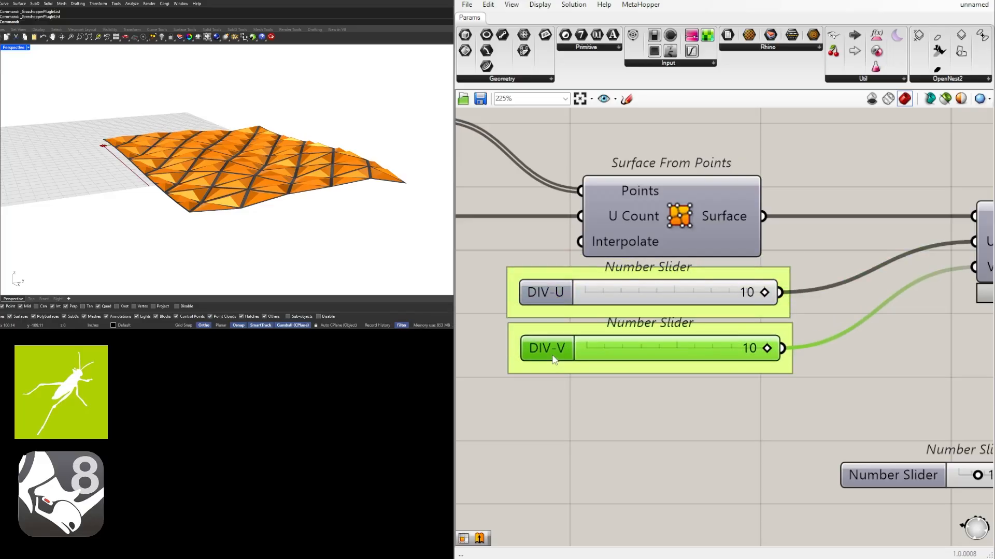
{"action": "left_click", "coordinate": [641, 483]}
Rename the slider feeding the Negative component as FRAME SIZE and group it
{"action": "scroll", "coordinate": [638, 478], "scroll_direction": "down", "scroll_amount": 5}
{"action": "right_click_drag", "start_coordinate": [639, 478], "coordinate": [501, 386]}
{"action": "scroll", "coordinate": [671, 358], "scroll_direction": "up", "scroll_amount": 2}
{"action": "right_click_drag", "start_coordinate": [671, 358], "coordinate": [609, 275]}
{"action": "right_click", "coordinate": [521, 315]}
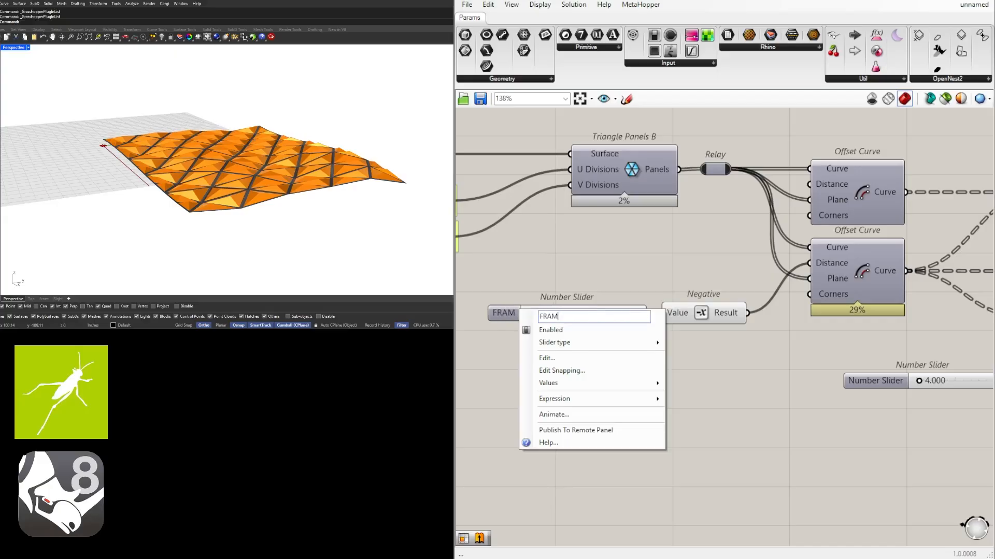
{"action": "type", "text": "E SIZ"}
{"action": "key", "text": "Return"}
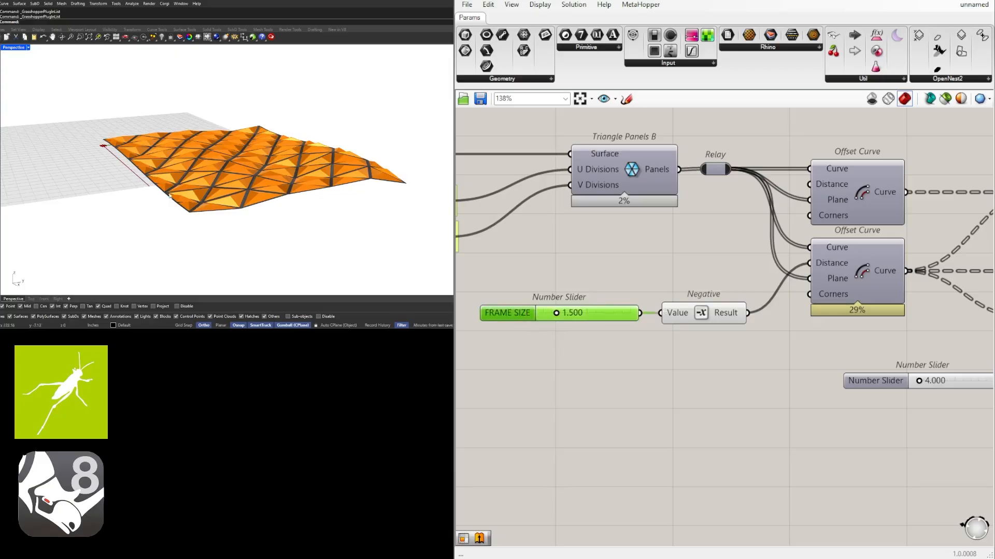
{"action": "scroll", "coordinate": [169, 195], "scroll_direction": "up", "scroll_amount": 5}
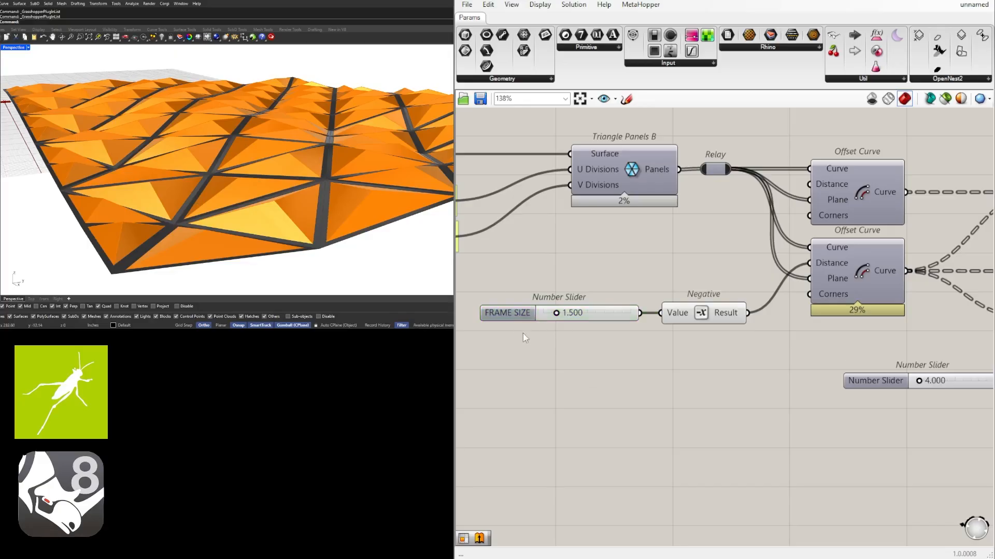
Rename the slider feeding the Unit Z beside the Area component as DIV DEPTH and group it
{"action": "scroll", "coordinate": [625, 396], "scroll_direction": "down", "scroll_amount": 3}
{"action": "right_click_drag", "start_coordinate": [805, 414], "coordinate": [659, 360]}
{"action": "scroll", "coordinate": [703, 366], "scroll_direction": "up", "scroll_amount": 2}
{"action": "scroll", "coordinate": [567, 352], "scroll_direction": "up", "scroll_amount": 3}
{"action": "right_click", "coordinate": [561, 350]}
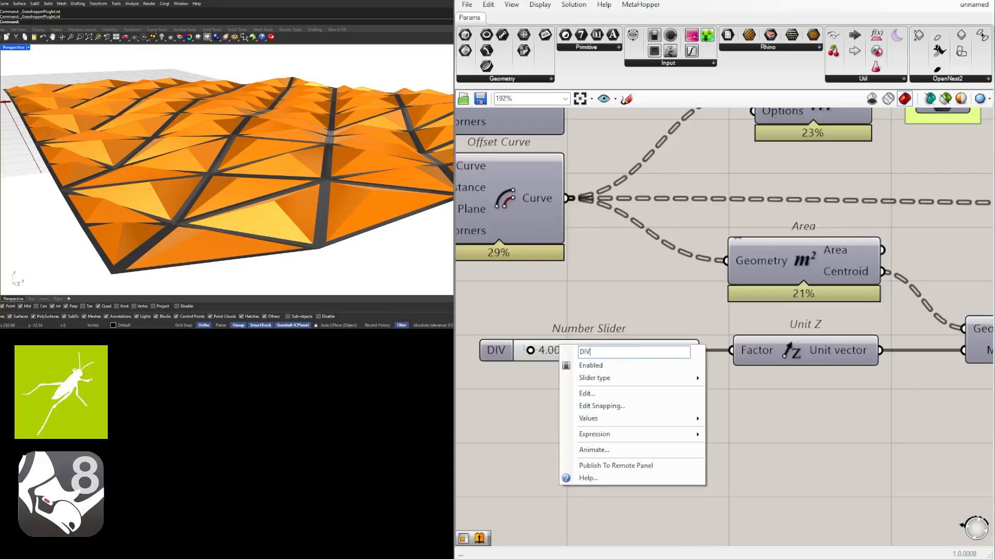
{"action": "type", "text": "DIV DEPT"}
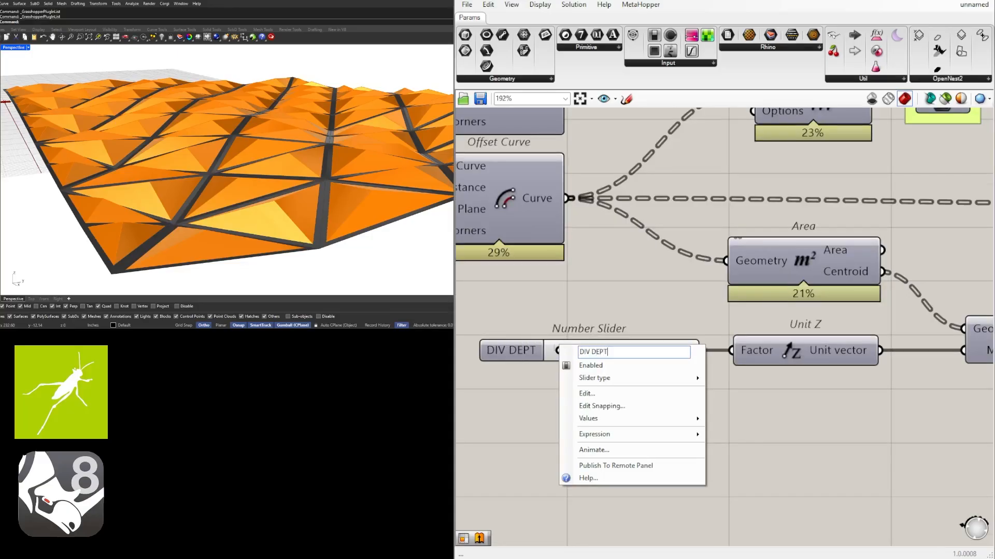
{"action": "type", "text": "H"}
{"action": "key", "text": "Return"}
{"action": "left_click", "coordinate": [525, 351]}
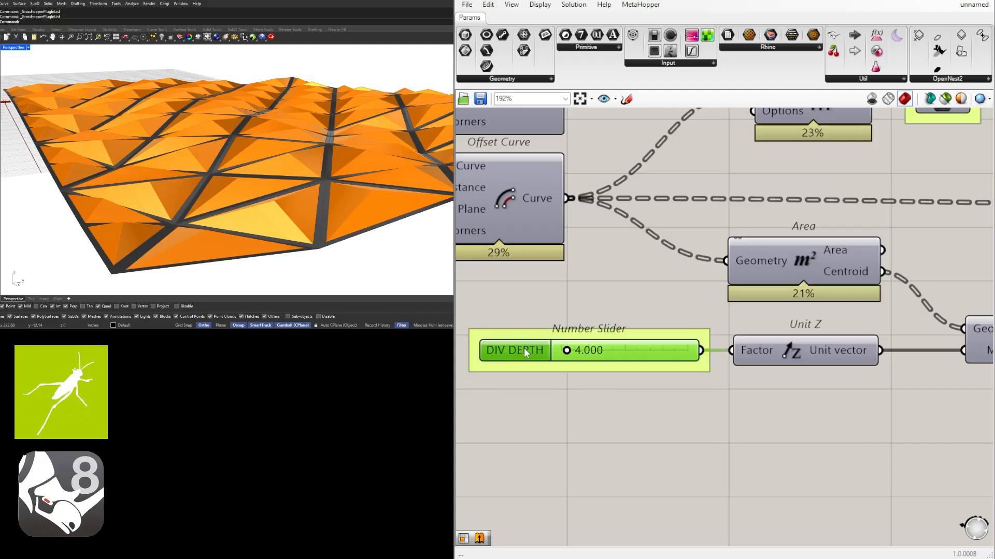
Select the Negative, Addition and first Move components together and turn off their preview
{"action": "scroll", "coordinate": [589, 423], "scroll_direction": "down", "scroll_amount": 5}
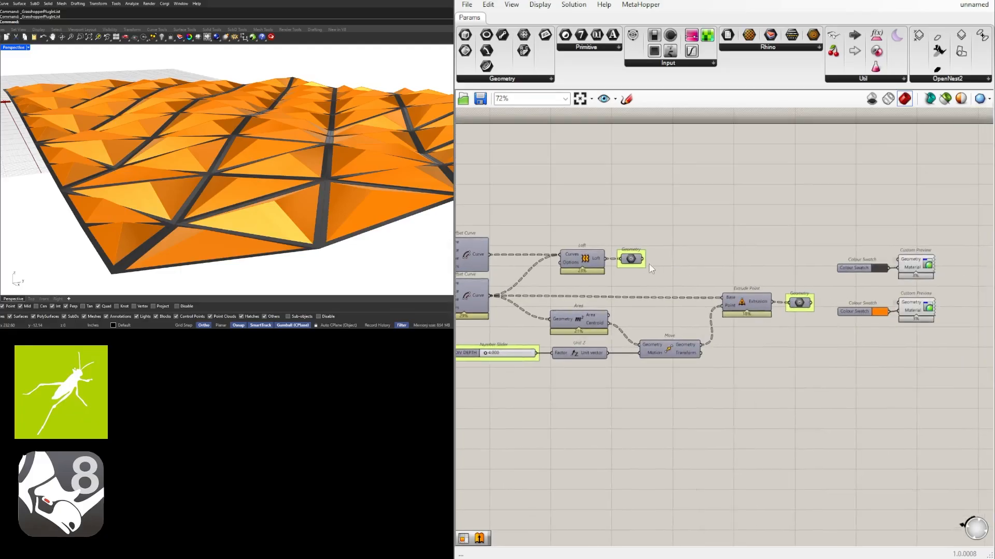
{"action": "scroll", "coordinate": [809, 342], "scroll_direction": "down", "scroll_amount": 4}
{"action": "right_click_drag", "start_coordinate": [810, 352], "coordinate": [899, 313]}
{"action": "right_click_drag", "start_coordinate": [819, 306], "coordinate": [855, 312]}
{"action": "scroll", "coordinate": [770, 275], "scroll_direction": "up", "scroll_amount": 3}
{"action": "left_click_drag", "start_coordinate": [779, 320], "coordinate": [761, 286]}
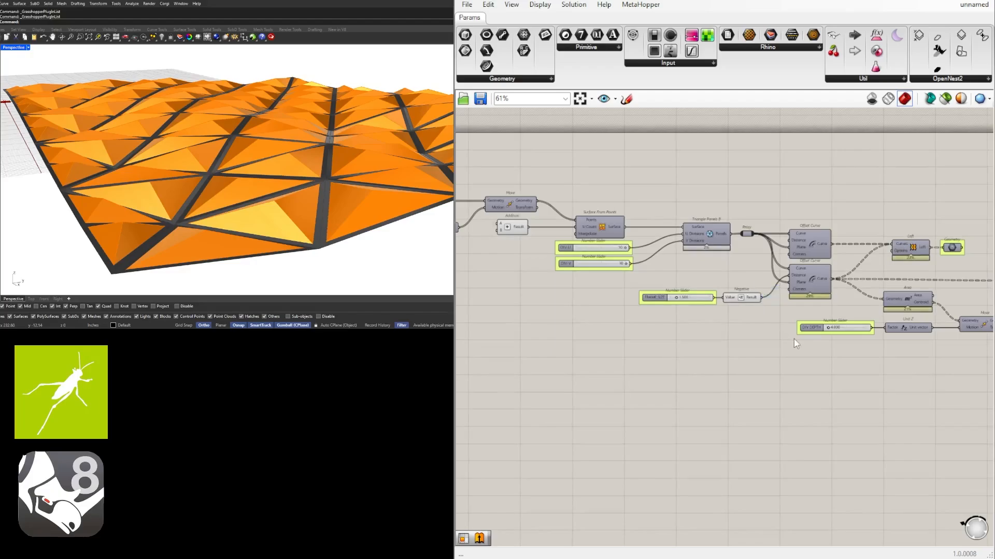
{"action": "left_click_drag", "start_coordinate": [794, 336], "coordinate": [736, 279]}
{"action": "right_click_drag", "start_coordinate": [593, 243], "coordinate": [726, 292]}
{"action": "scroll", "coordinate": [670, 272], "scroll_direction": "up", "scroll_amount": 4}
{"action": "left_click_drag", "start_coordinate": [647, 268], "coordinate": [573, 226], "text": "shift"}
{"action": "middle_click", "coordinate": [617, 187]}
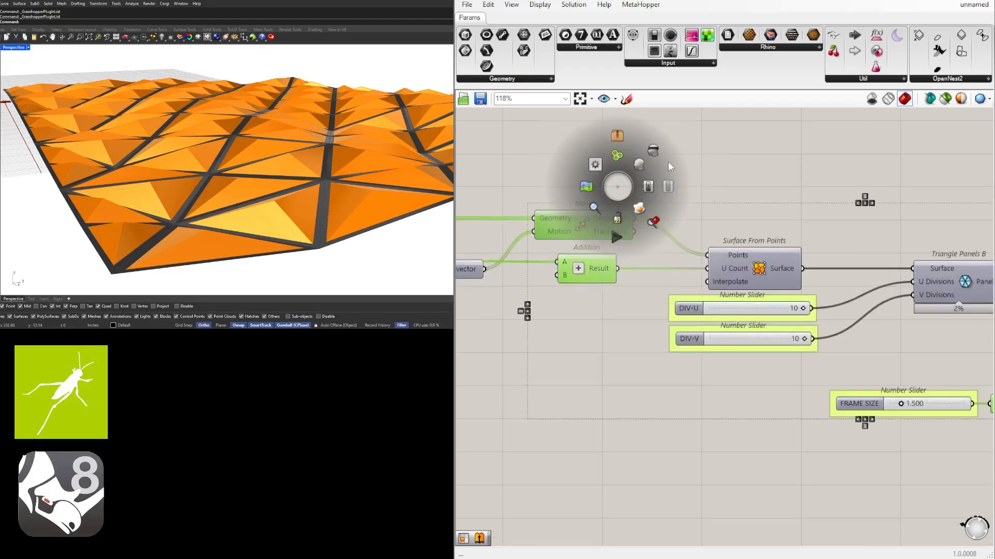
{"action": "left_click", "coordinate": [653, 151]}
{"action": "left_click", "coordinate": [748, 191]}
Turn off the preview of the XY Plane component at the start of the definition
{"action": "scroll", "coordinate": [669, 231], "scroll_direction": "down", "scroll_amount": 4}
{"action": "right_click_drag", "start_coordinate": [508, 331], "coordinate": [672, 296]}
{"action": "scroll", "coordinate": [647, 312], "scroll_direction": "down", "scroll_amount": 1}
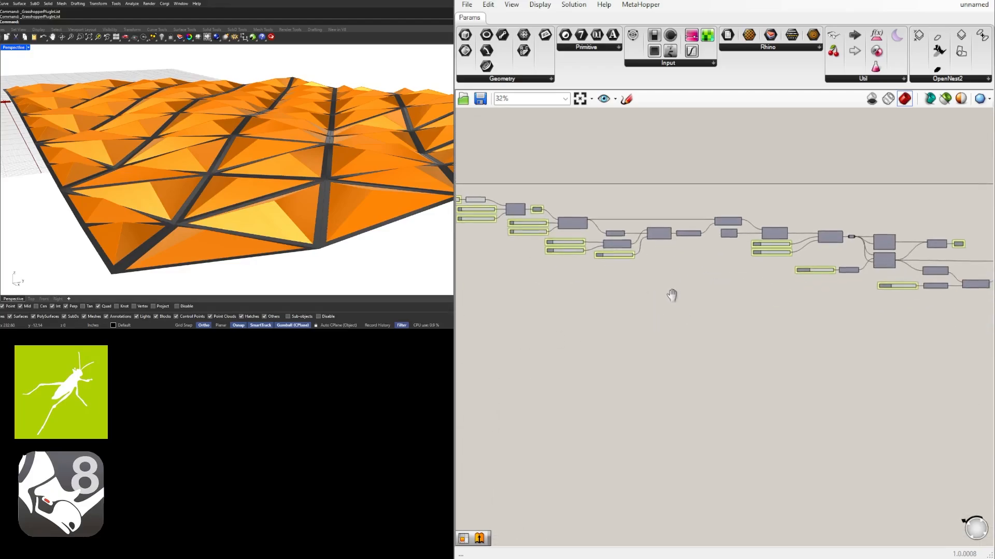
{"action": "scroll", "coordinate": [518, 207], "scroll_direction": "up", "scroll_amount": 6}
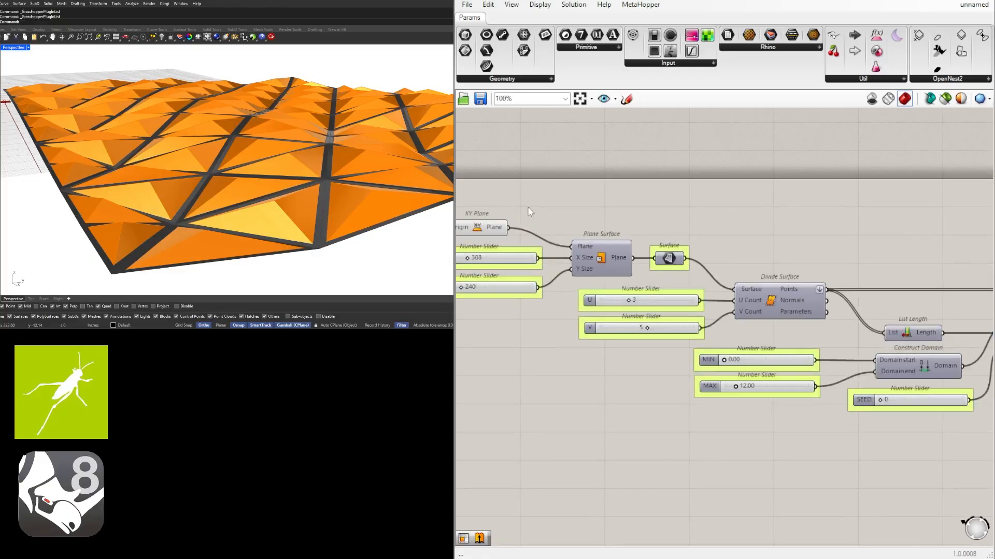
{"action": "right_click_drag", "start_coordinate": [529, 212], "coordinate": [590, 213]}
{"action": "middle_click", "coordinate": [567, 209]}
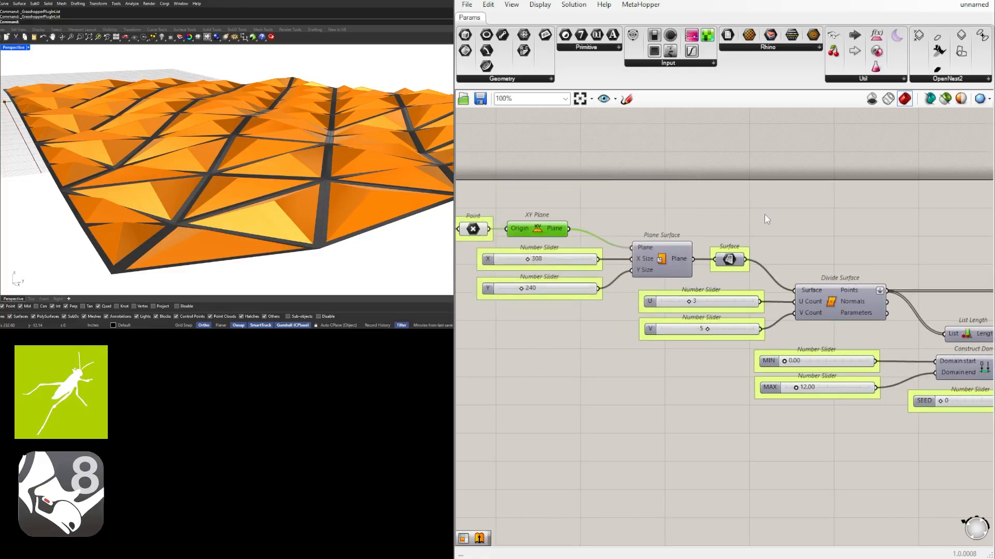
{"action": "scroll", "coordinate": [764, 214], "scroll_direction": "down", "scroll_amount": 4}
{"action": "right_click_drag", "start_coordinate": [150, 174], "coordinate": [216, 173]}
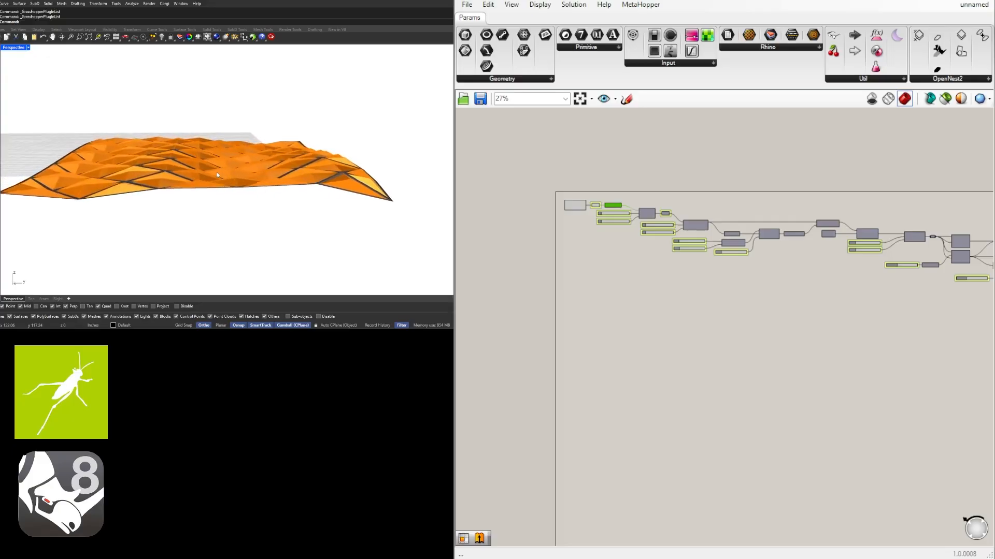